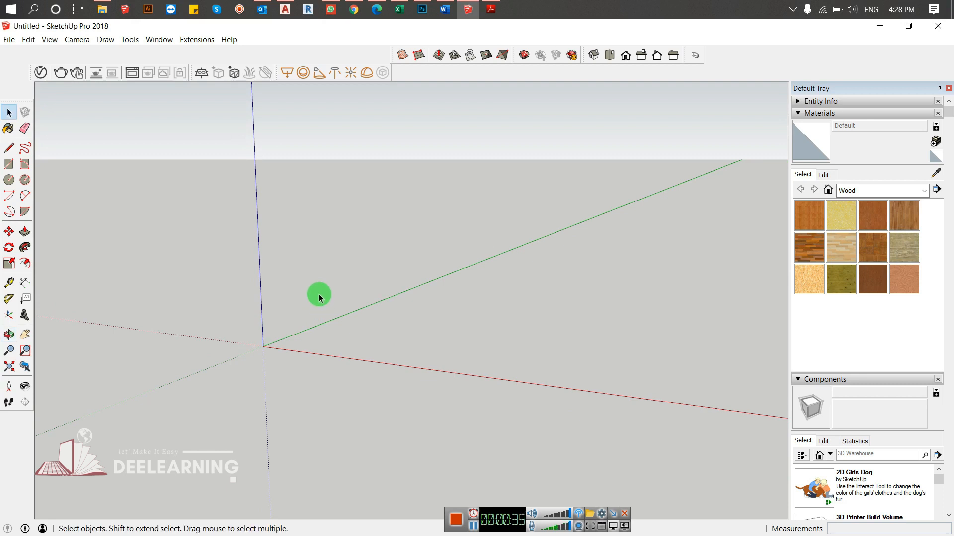
- Draw a 5" by 5" square on the ground plane with its first corner at the origin
key("r")
left_click(263, 346)
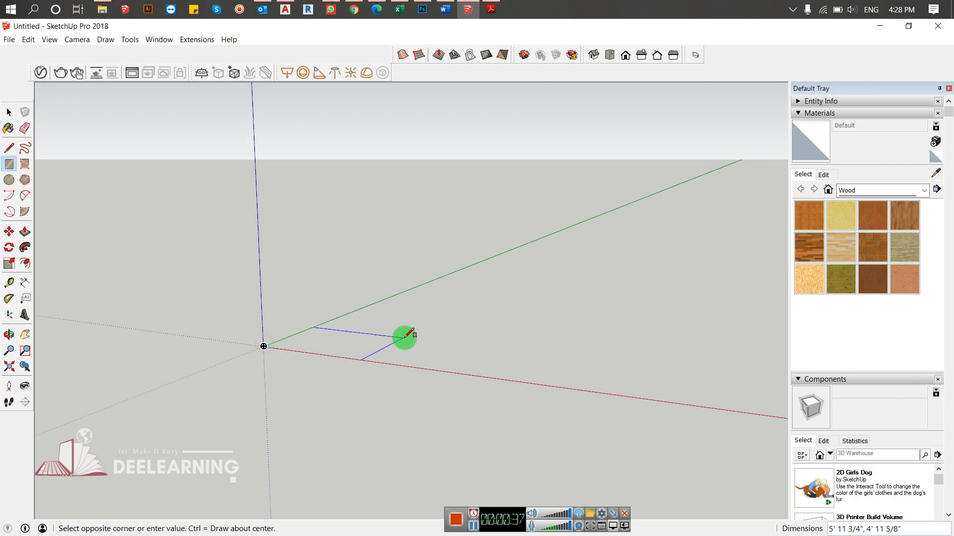
type("5,")
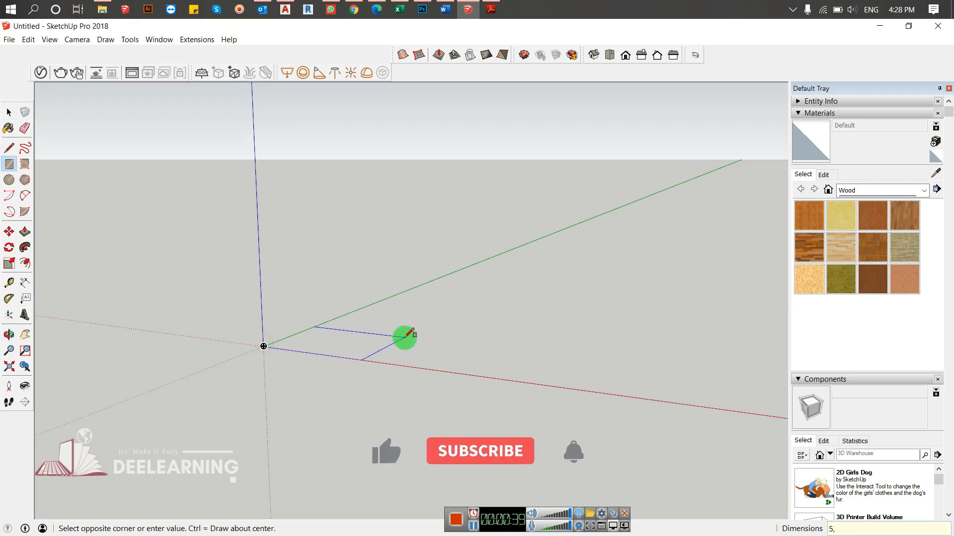
type("5")
key("Return")
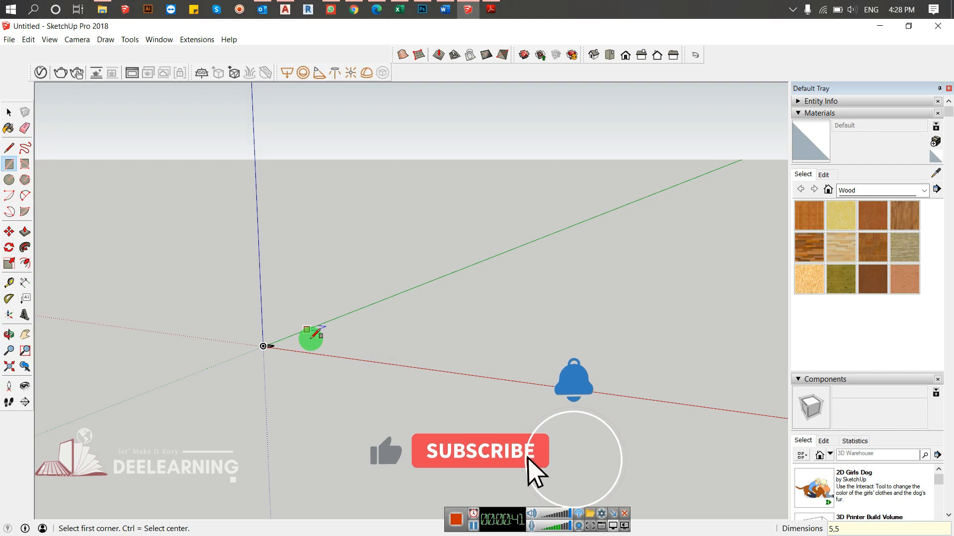
- Pull the square's face upward with Push/Pull to form a cube about as tall as the square is wide
scroll(311, 339, "up", 2)
scroll(228, 349, "up", 4)
scroll(297, 330, "up", 2)
scroll(300, 336, "up", 5)
key("space")
key("p")
left_click(319, 386)
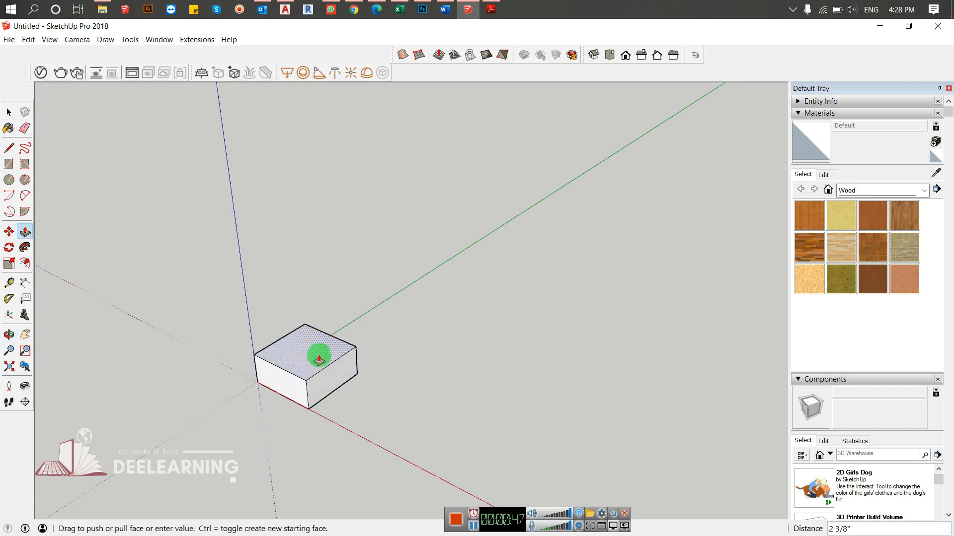
left_click(260, 366)
key("space")
- Copy the whole cube about 1' 1 5/8" along the red axis from its corner at the origin and delete the copy
middle_click_drag(272, 414, 396, 304)
left_click_drag(404, 297, 225, 465)
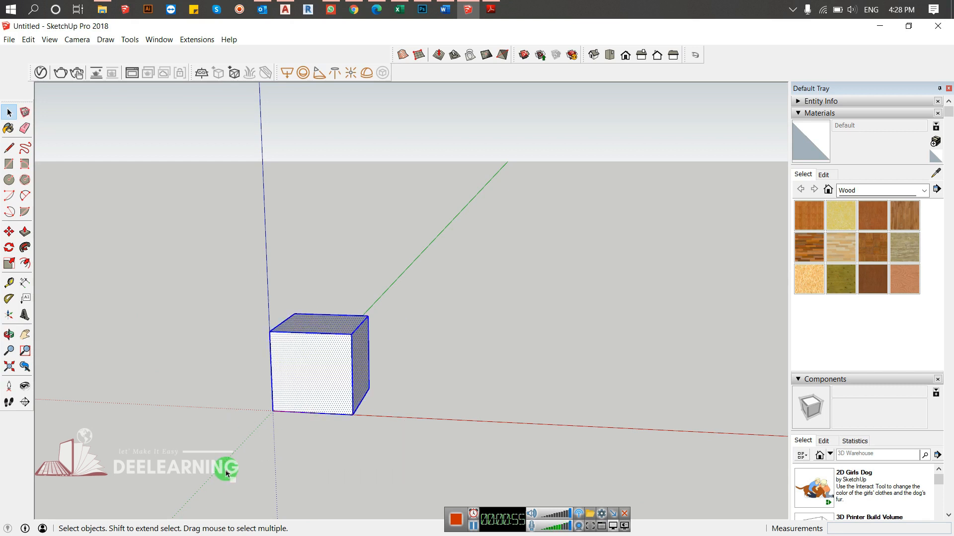
key("m")
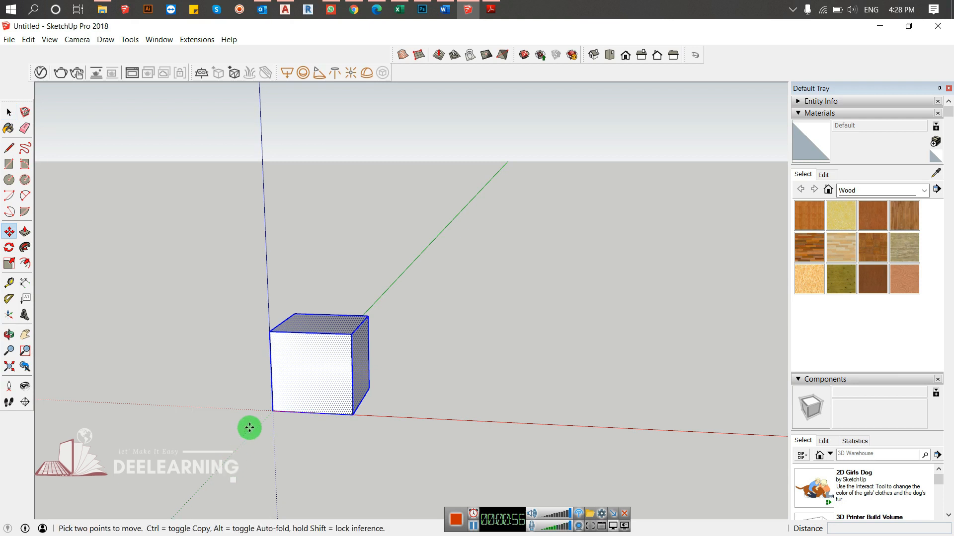
left_click(272, 412)
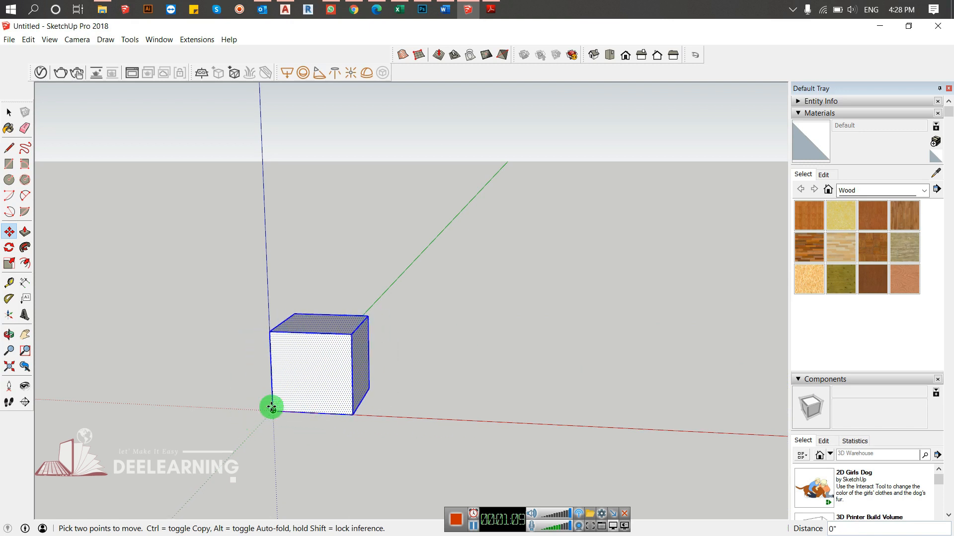
left_click(271, 408)
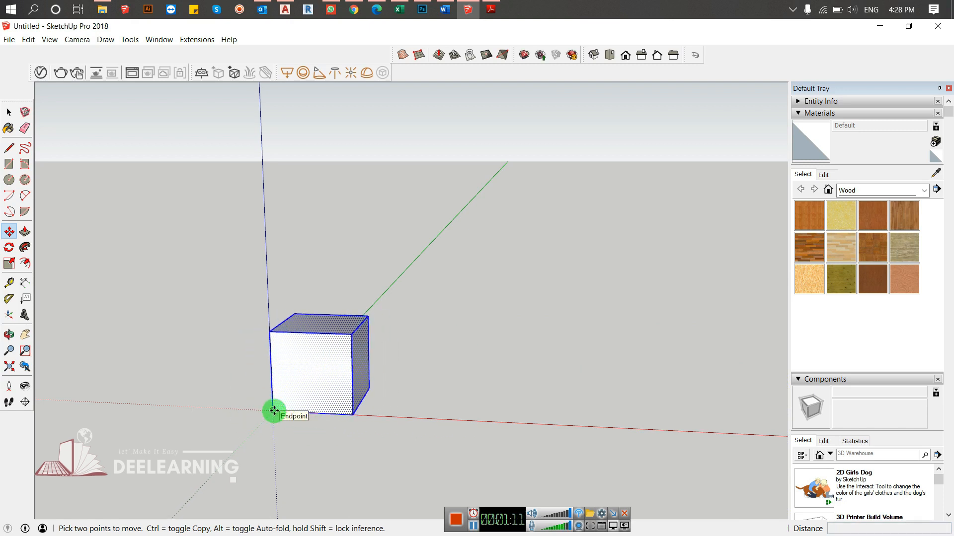
left_click(274, 410)
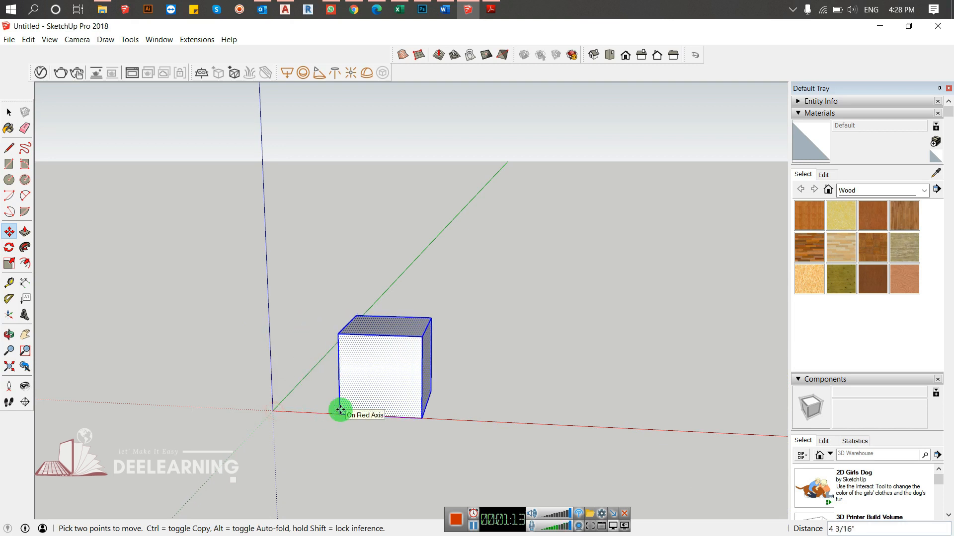
key("ctrl")
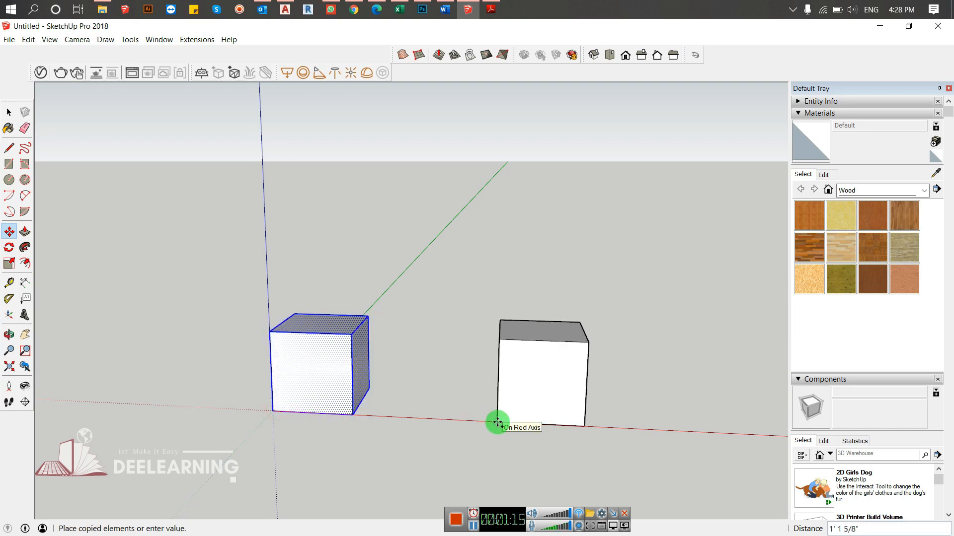
left_click(498, 423)
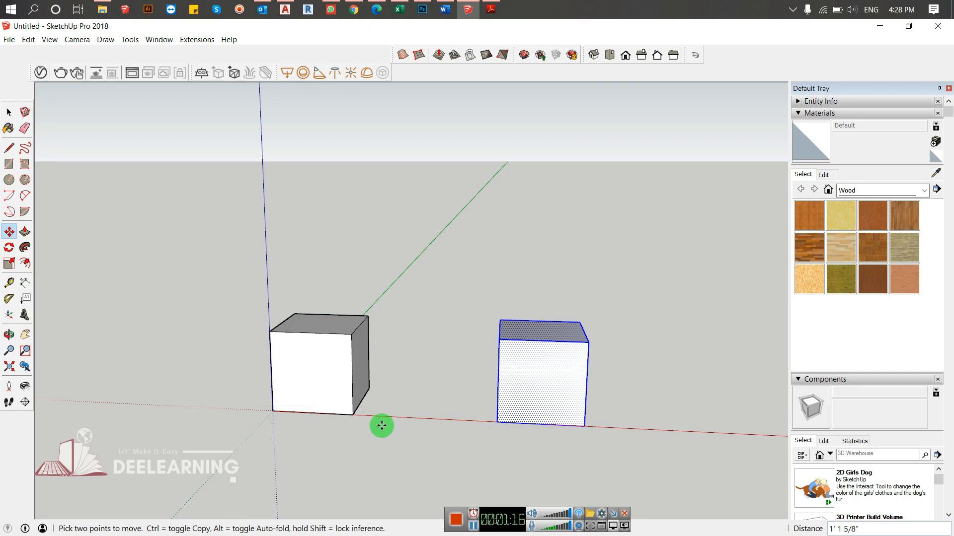
key("Delete")
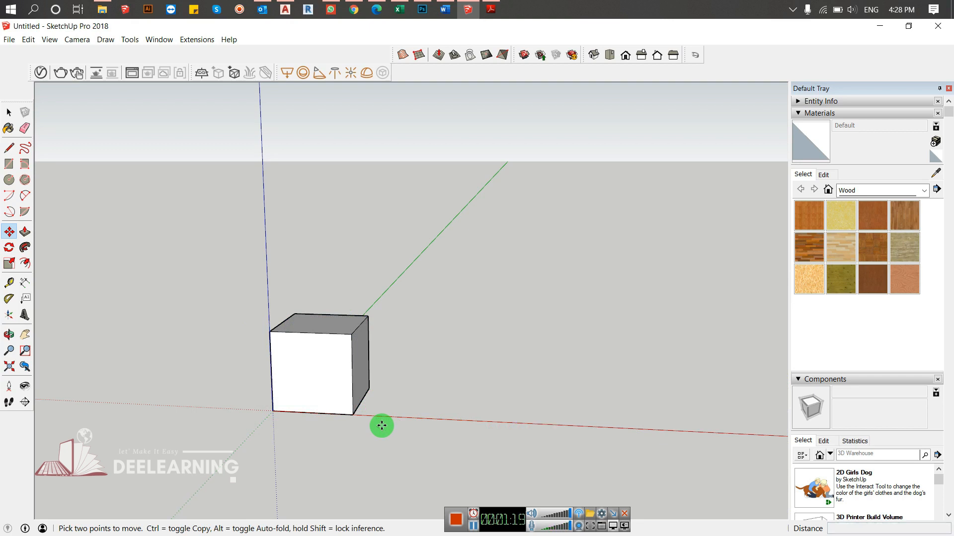
- Try to move the whole cube along the red axis from its corner at the origin
key("space")
left_click_drag(389, 294, 269, 487)
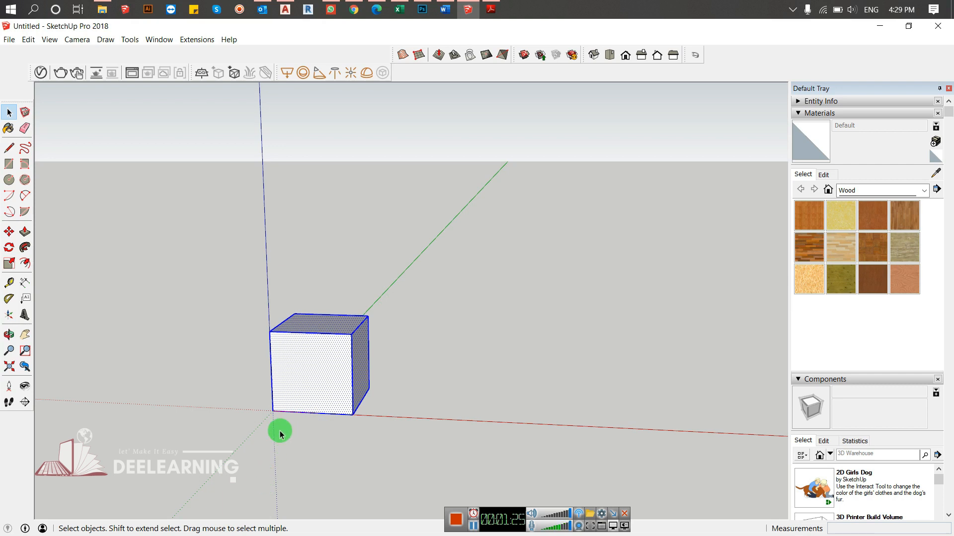
key("m")
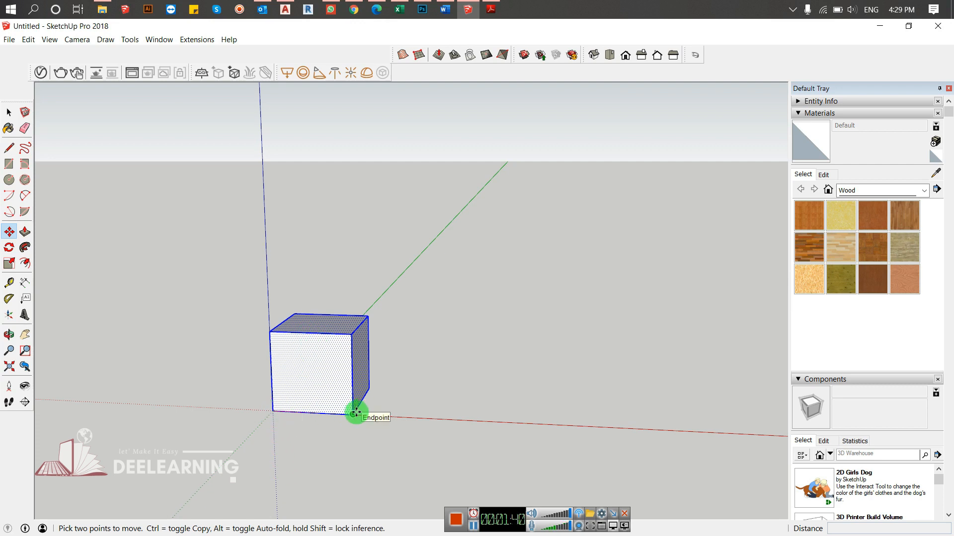
left_click(272, 412)
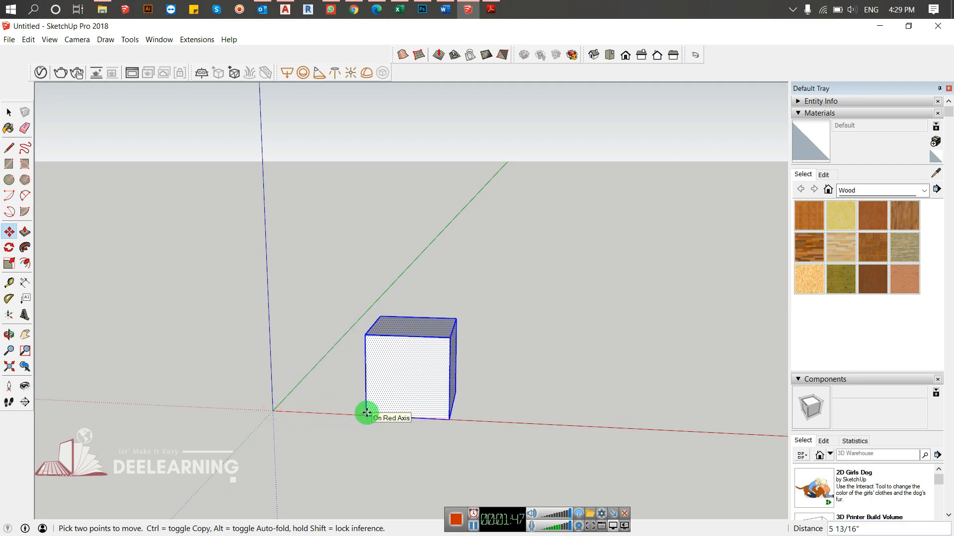
key("space")
left_click(473, 369)
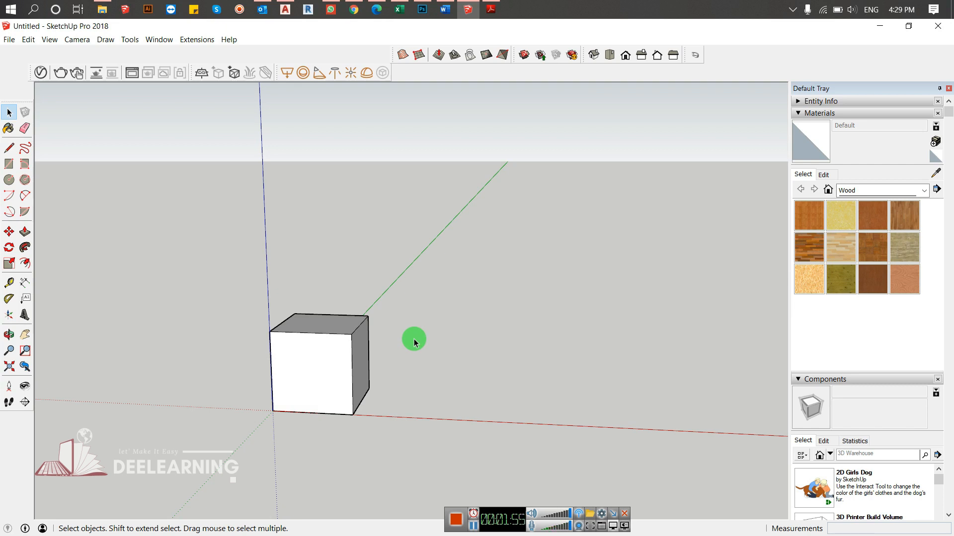
left_click_drag(432, 263, 190, 481)
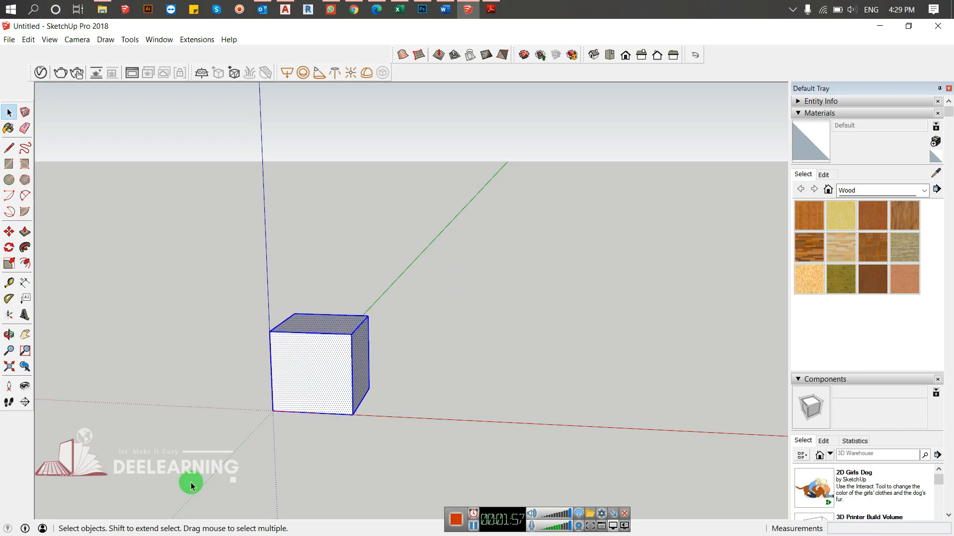
key("m")
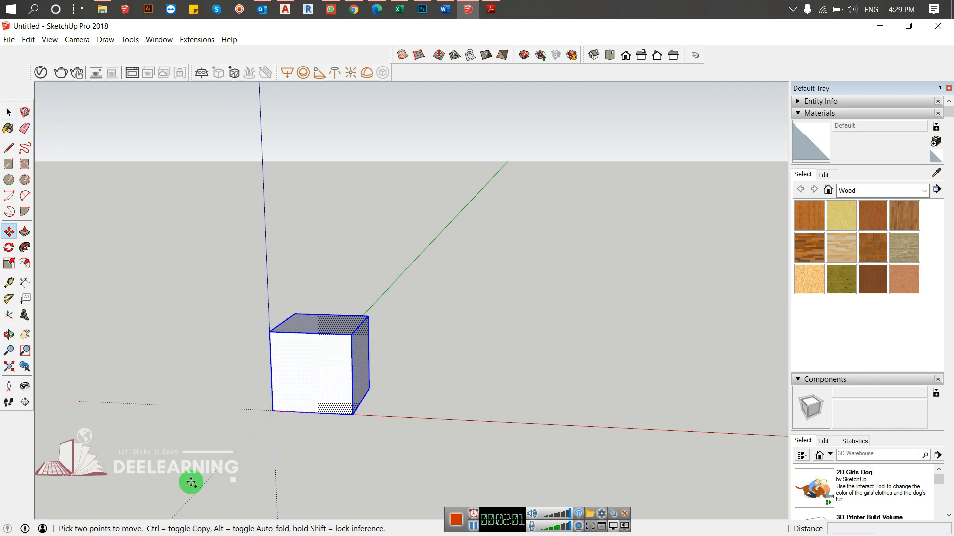
key("p")
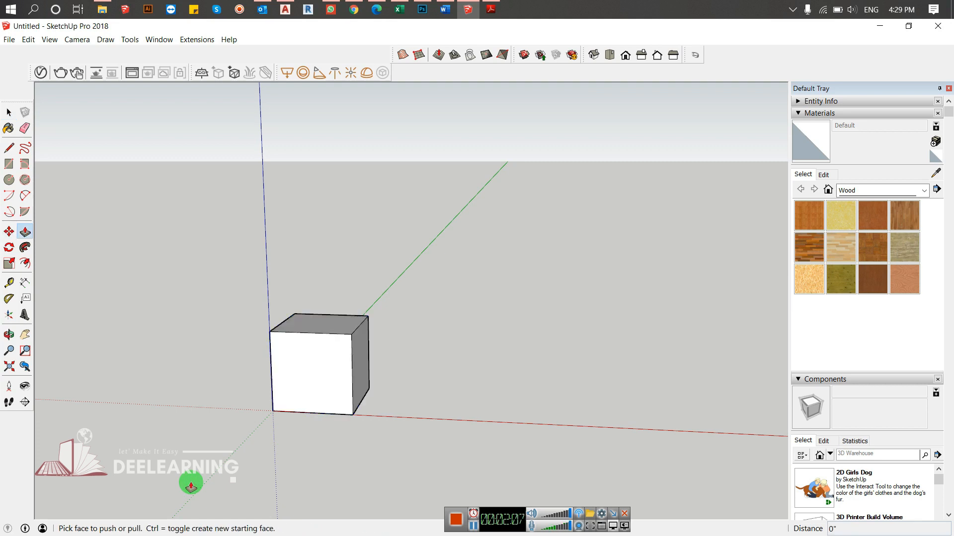
key("m")
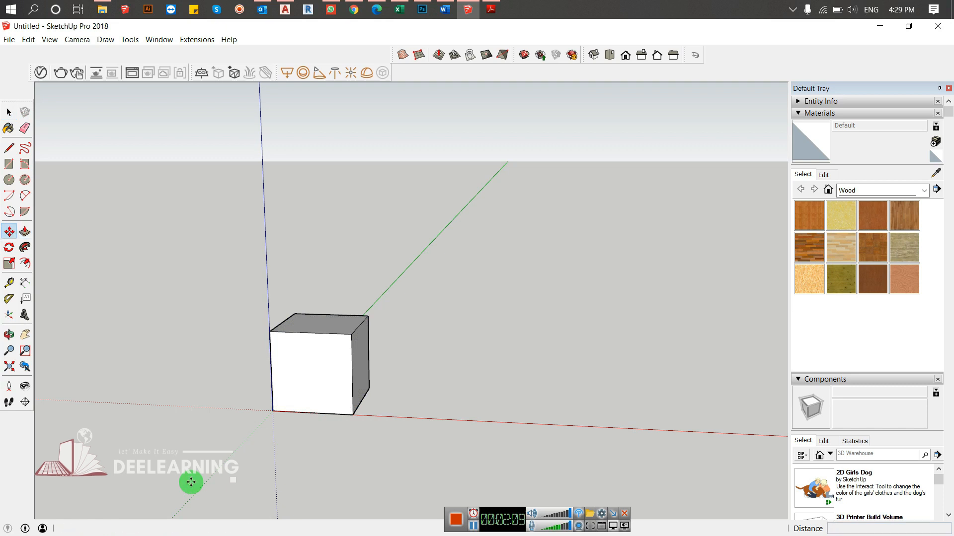
left_click(272, 410)
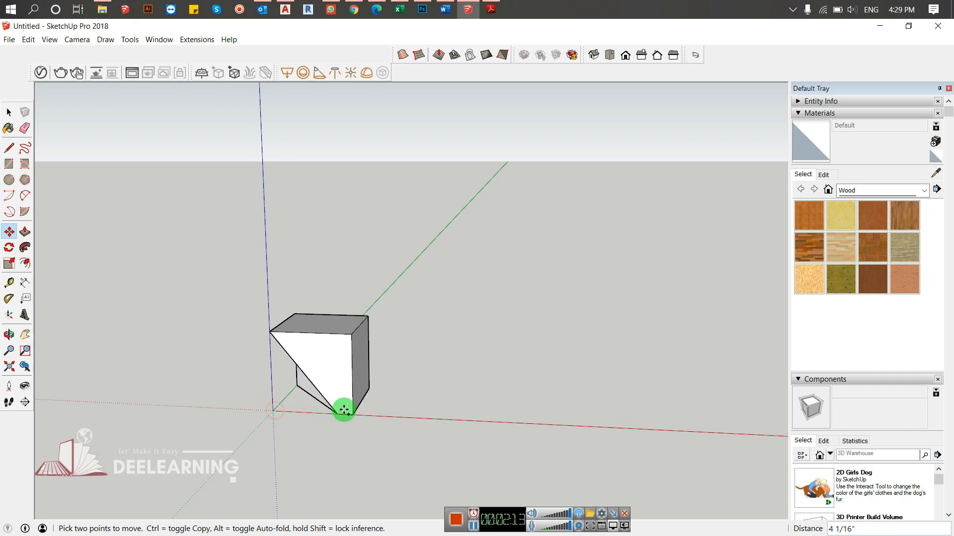
key("Escape")
- Copy the whole cube 5" along the red axis, placing the copy directly against the original
key("space")
left_click_drag(470, 225, 214, 494)
key("m")
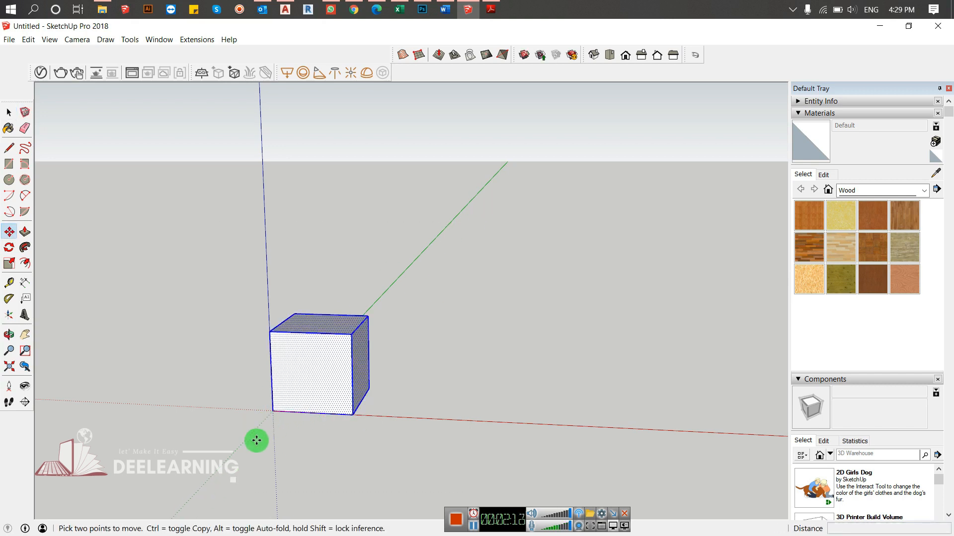
key("ctrl")
left_click(273, 410)
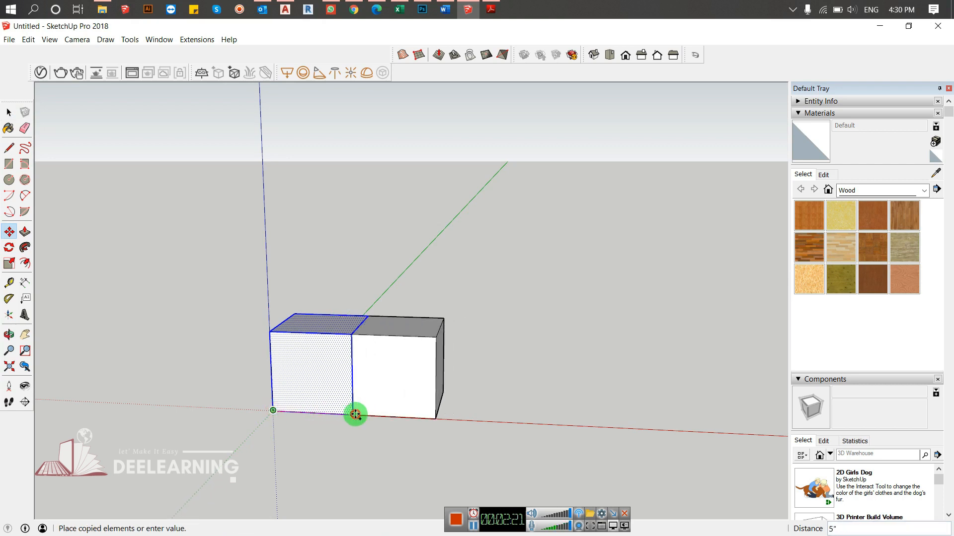
left_click(355, 414)
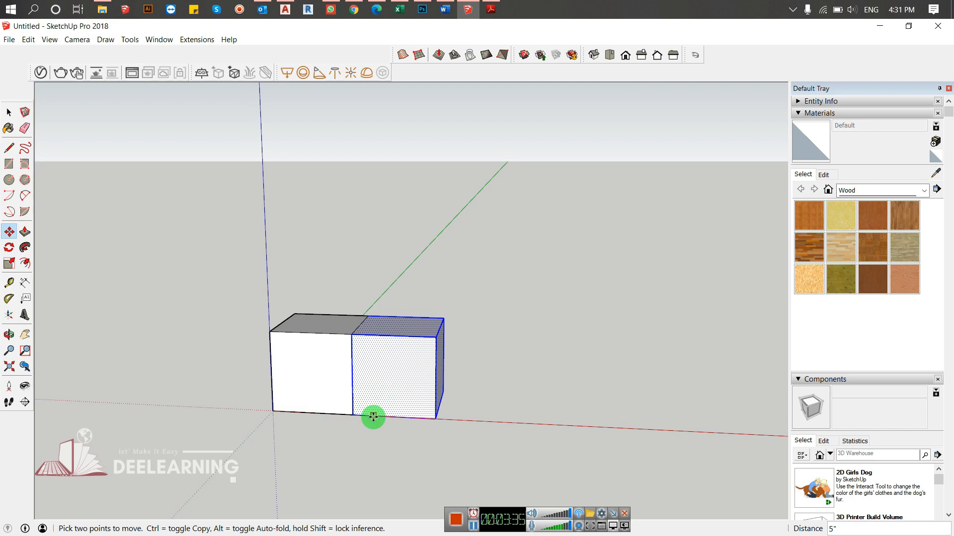
- Deselect the copied cube and undo the copy
key("space")
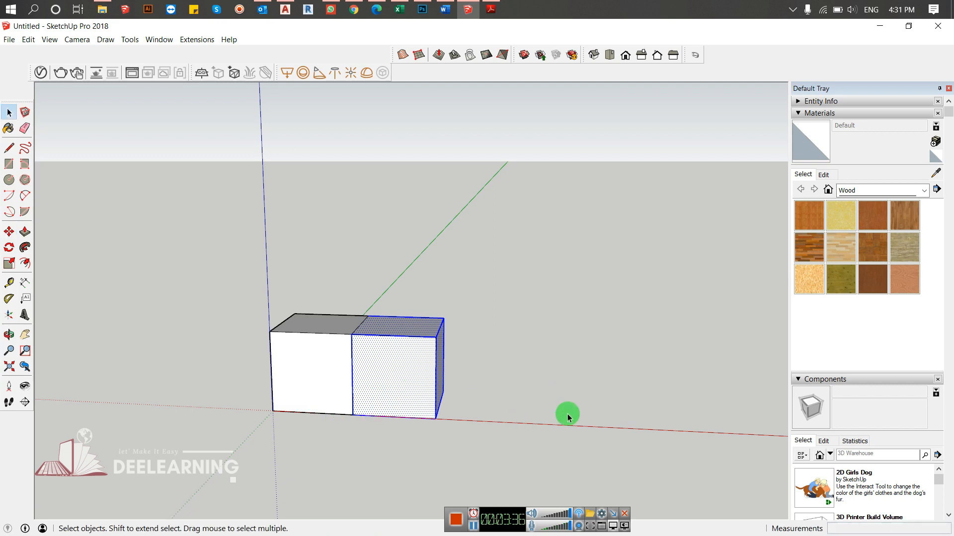
left_click(568, 414)
key("ctrl+z")
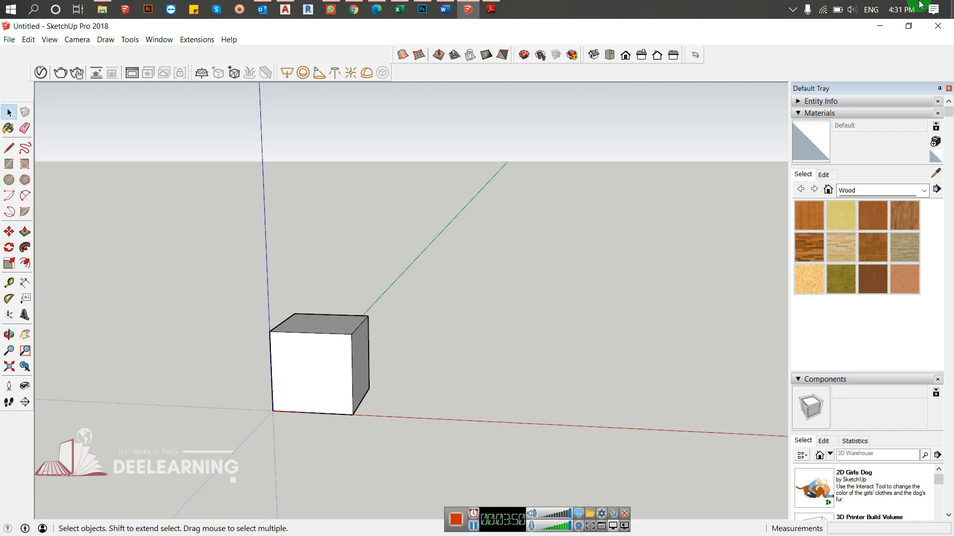
- Switch to the AutoCAD drawing and cancel any pending command
left_click(287, 16)
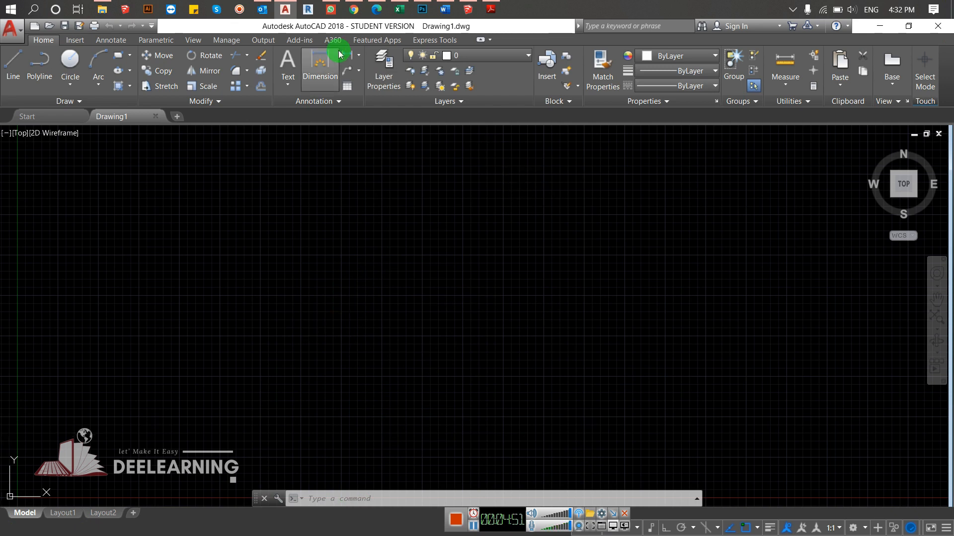
key("Escape")
key("Escape")
key("Escape")
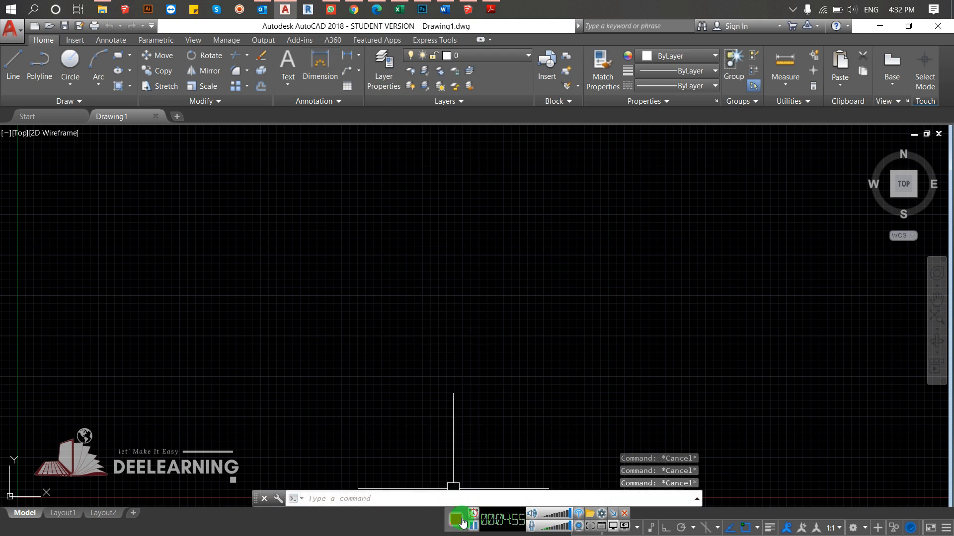
left_click_drag(462, 509, 311, 516)
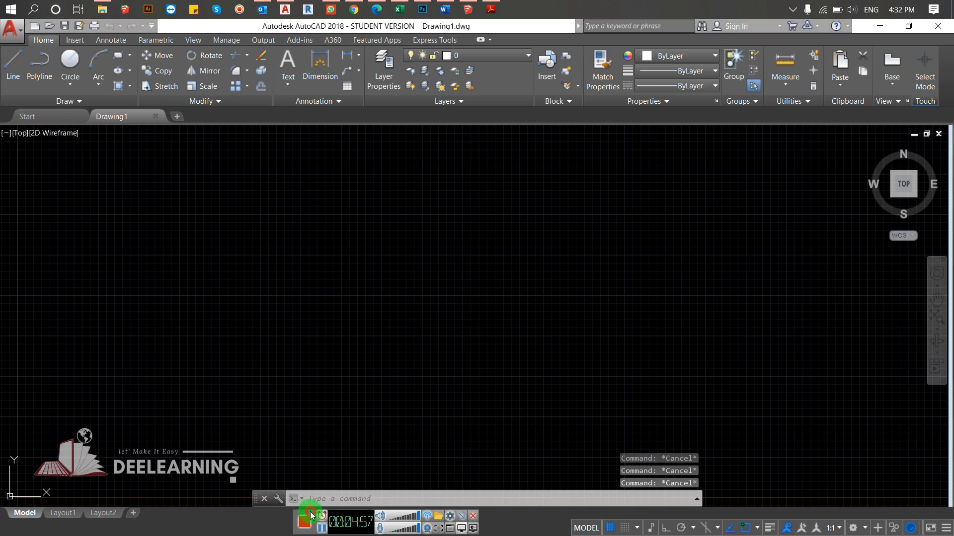
- Draw an L of two connected lines with Ortho on, one horizontal and one rising about 5.7 units from its end
left_click(8, 67)
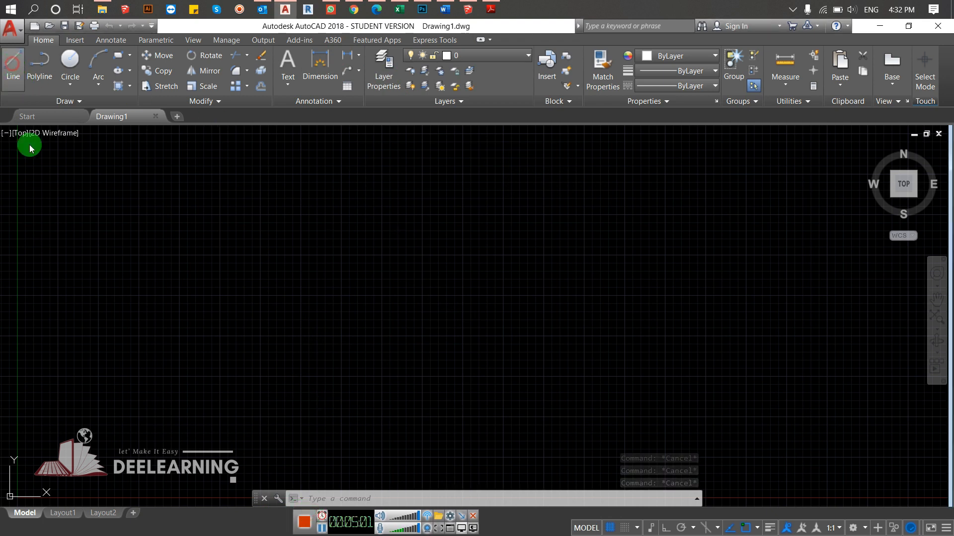
left_click(235, 324)
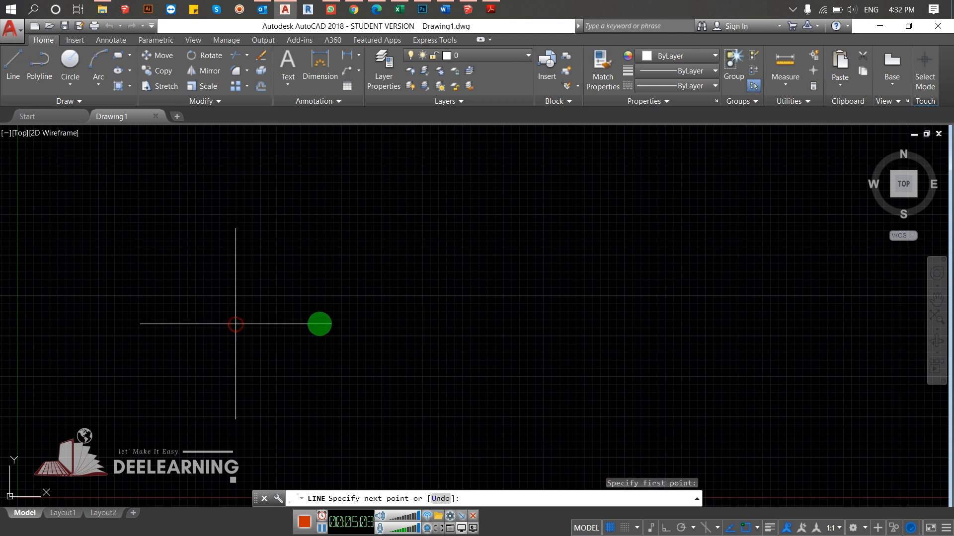
left_click(662, 528)
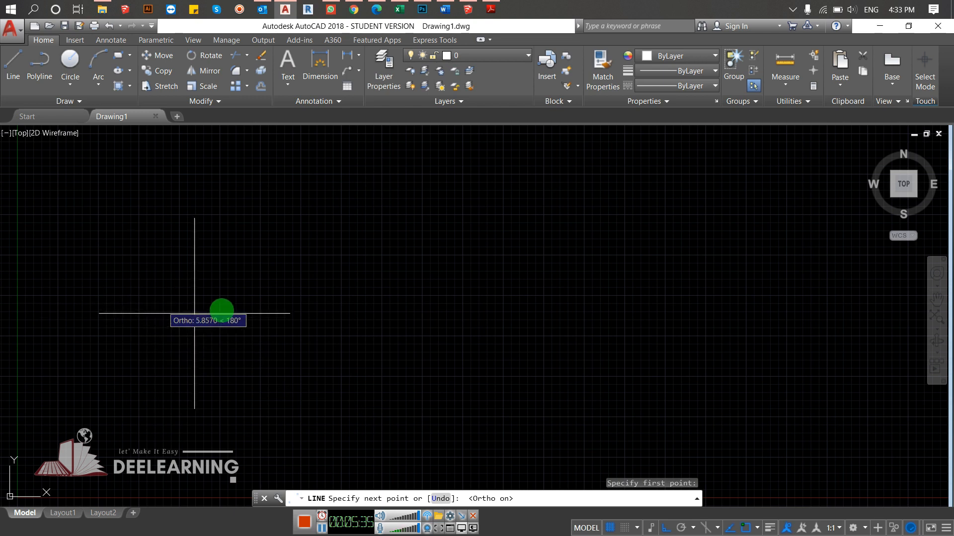
left_click(329, 328)
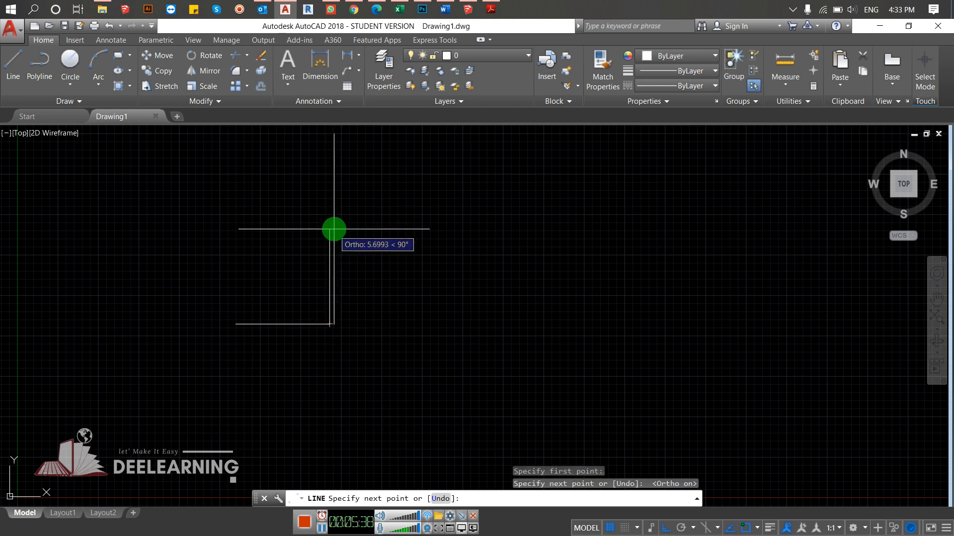
left_click(332, 228)
key("Return")
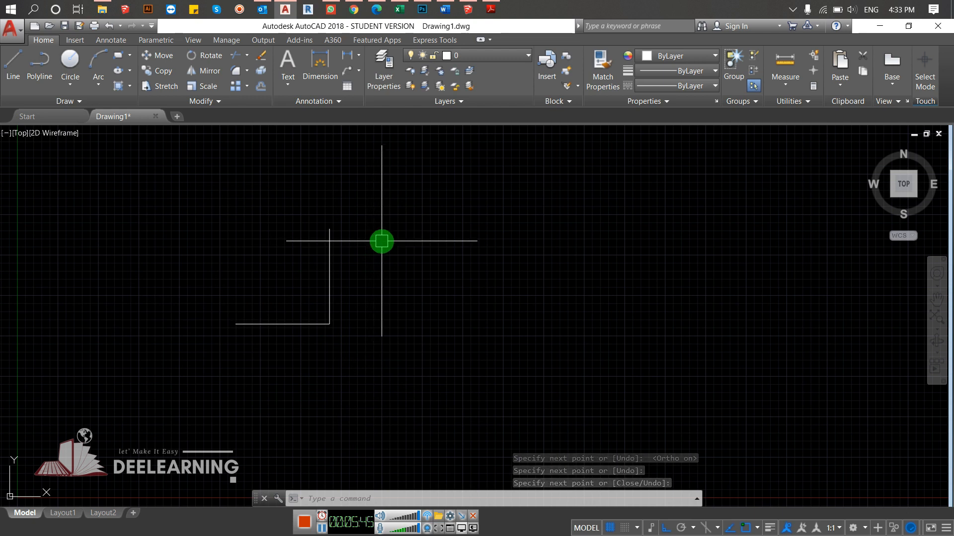
- Start a copy of both lines of the L, with the free end of the horizontal line as base point
left_click(366, 273)
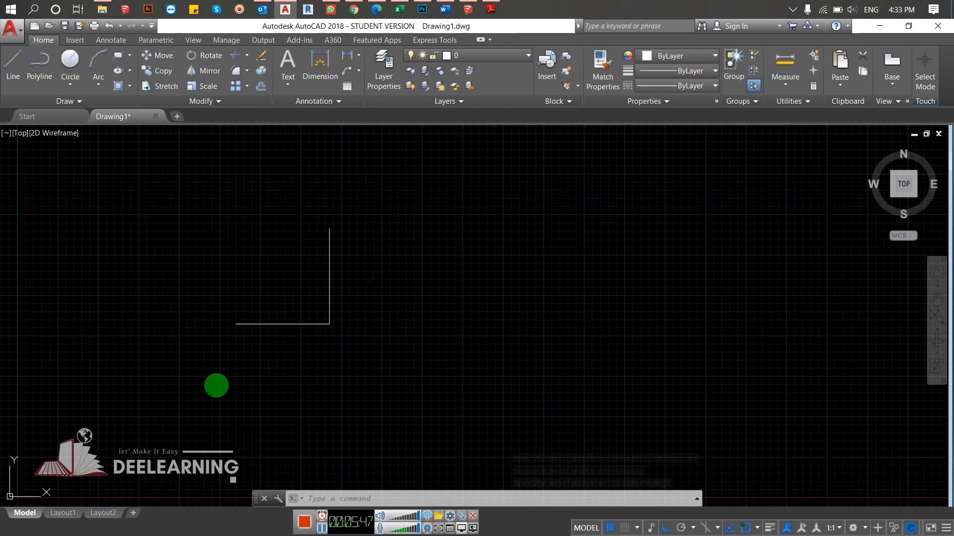
left_click(129, 445)
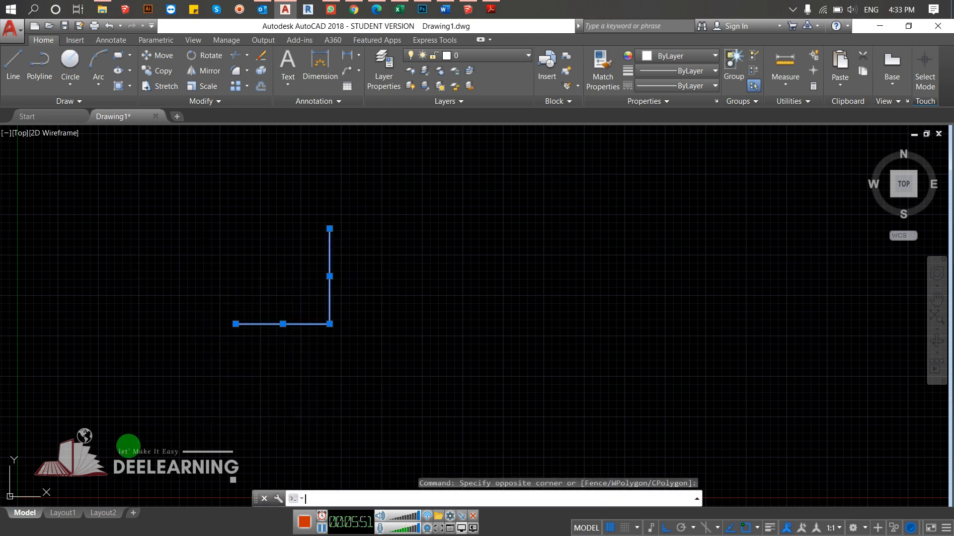
type("co")
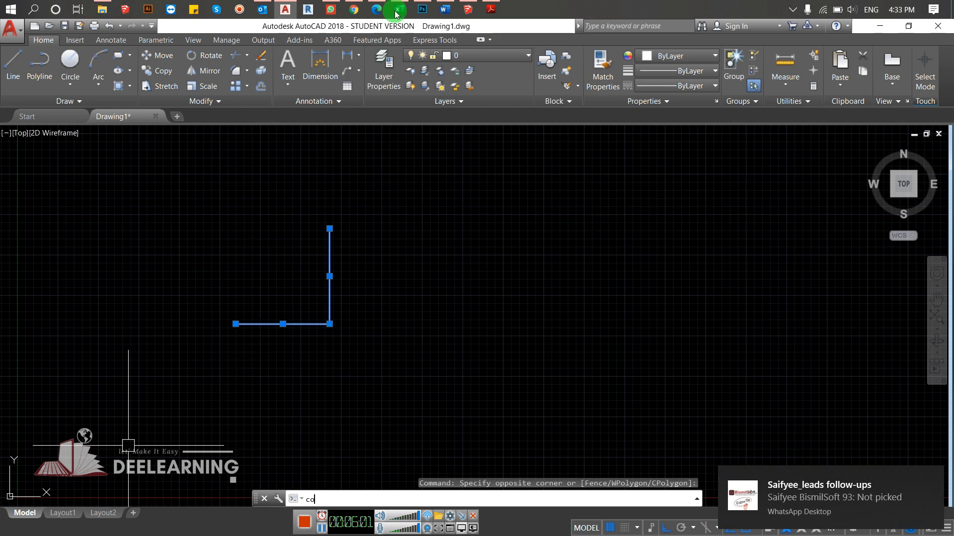
key("Return")
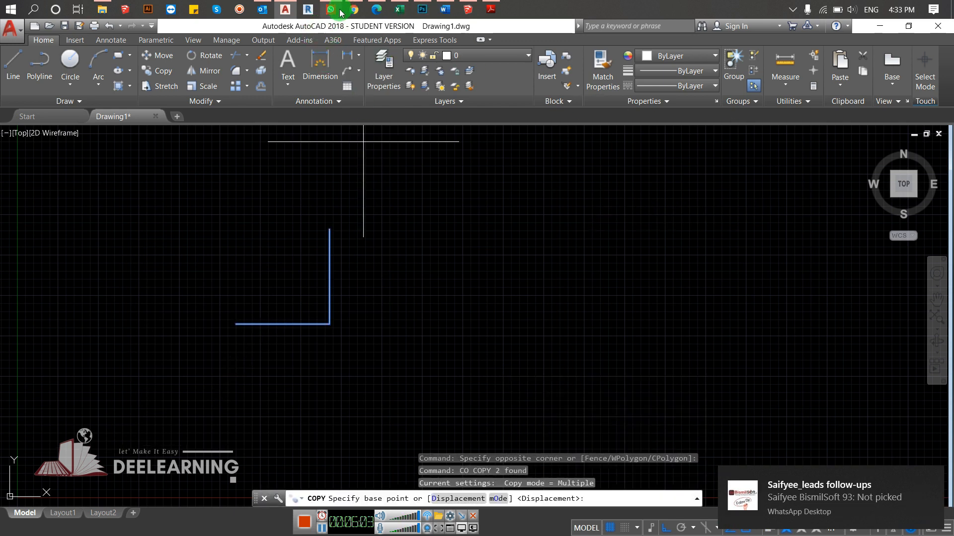
mouse_move(341, 13)
mouse_move(391, 33)
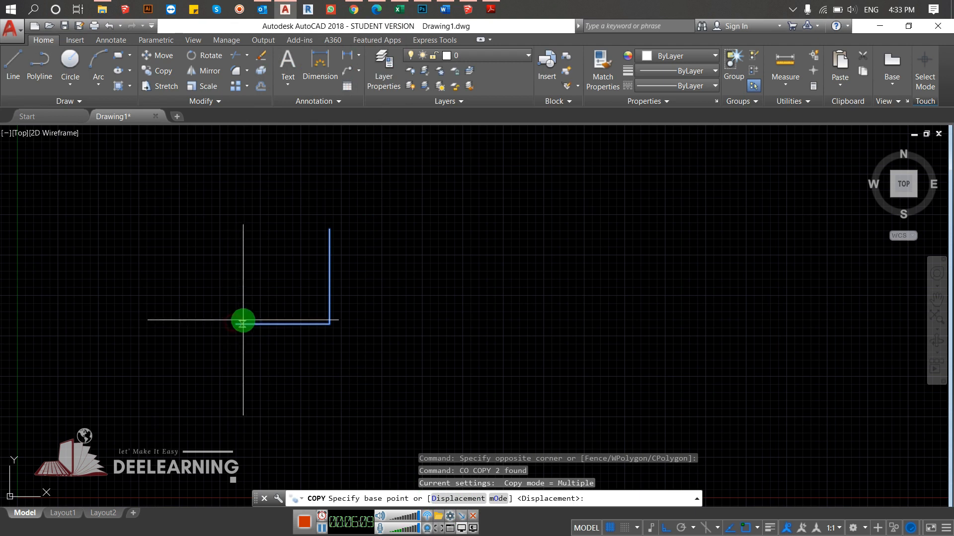
left_click(235, 324)
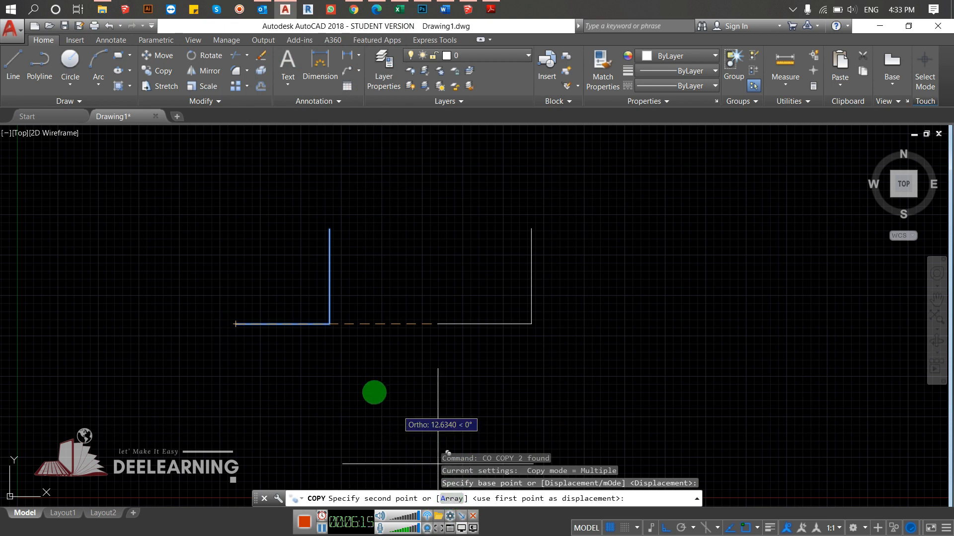
- Array the L into 10 items with Ortho off, placing the second point at the vertical line's upper end to form a staircase
left_click(460, 352)
left_click(456, 499)
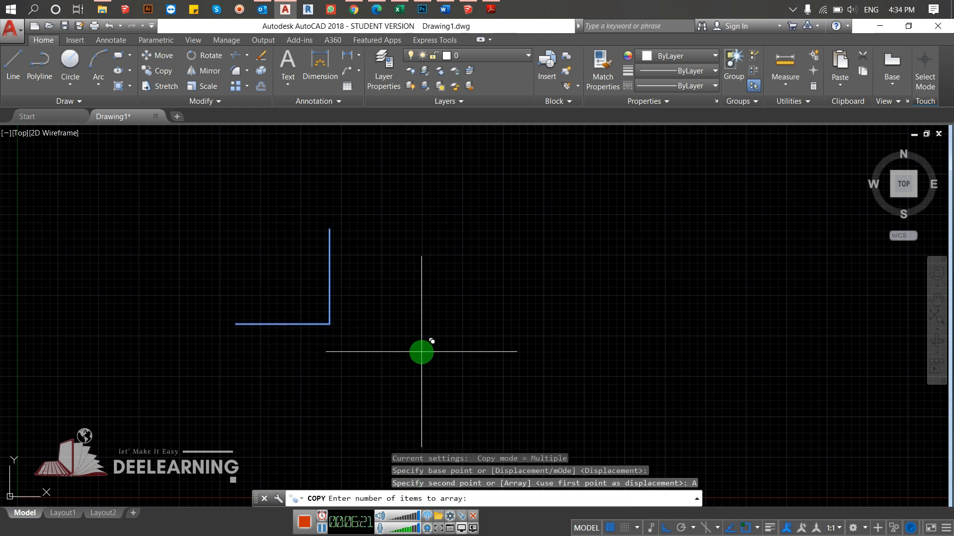
type("10")
key("Return")
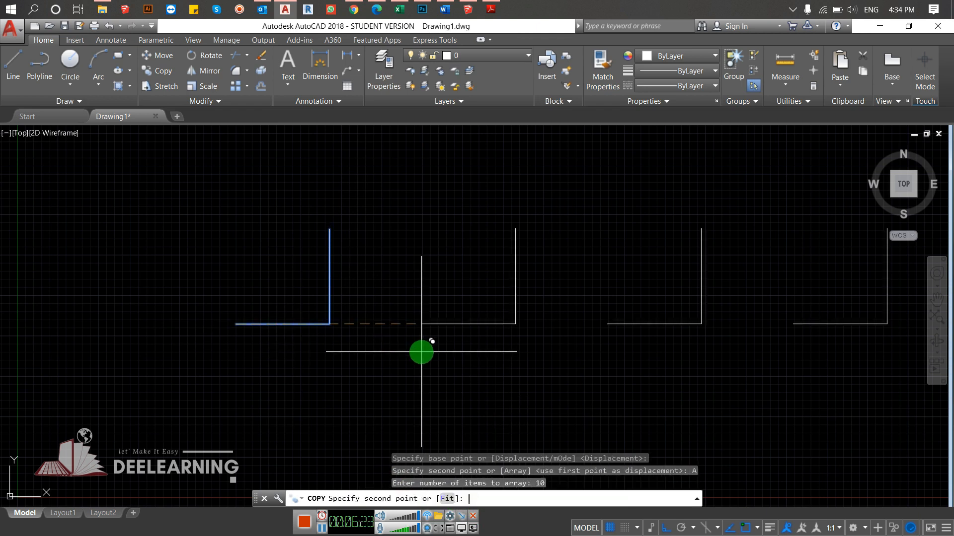
left_click(666, 528)
scroll(397, 286, "down", 4)
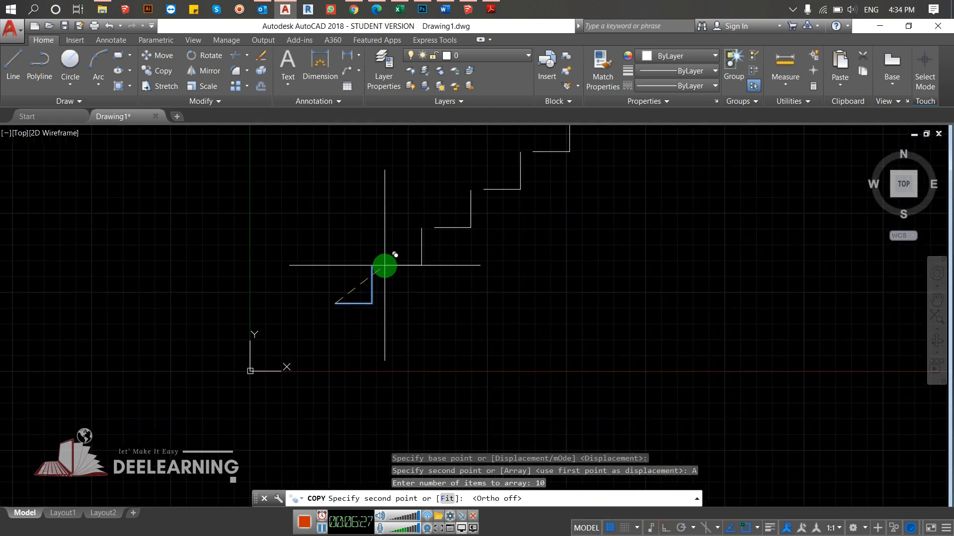
left_click(371, 266)
scroll(415, 323, "down", 3)
middle_click_drag(409, 345, 355, 411)
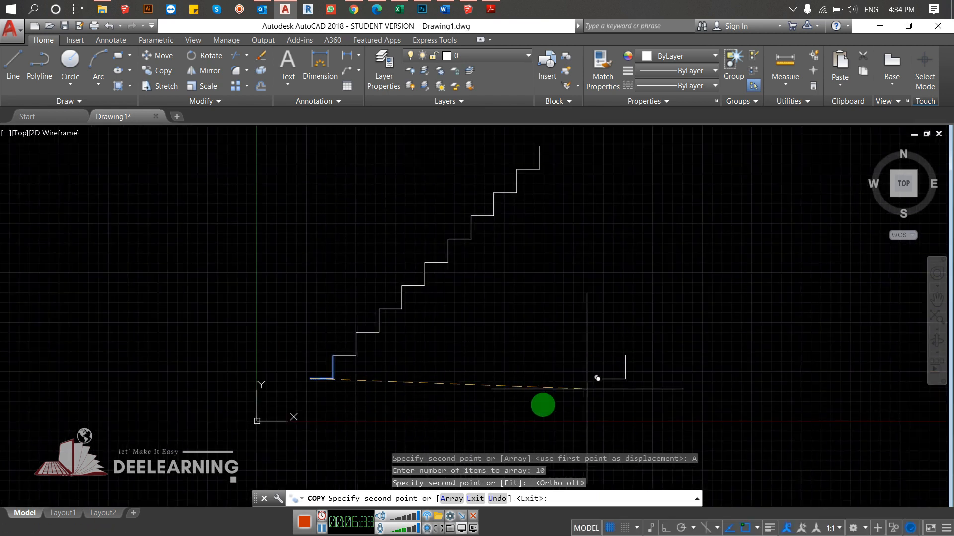
- Array the L again as 10 items with the Fit option, spreading them nearly horizontally beneath the staircase, and end the copy
left_click(452, 499)
key("Return")
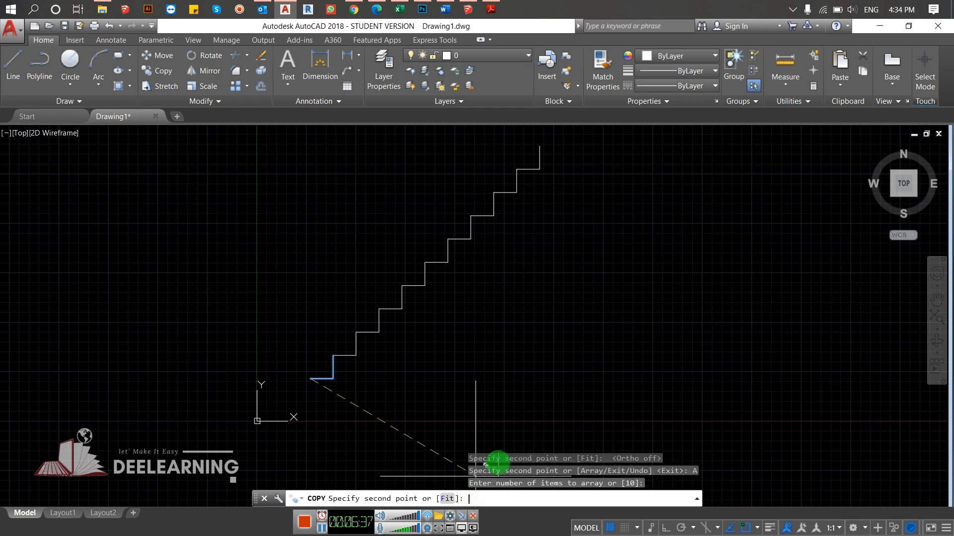
left_click(450, 500)
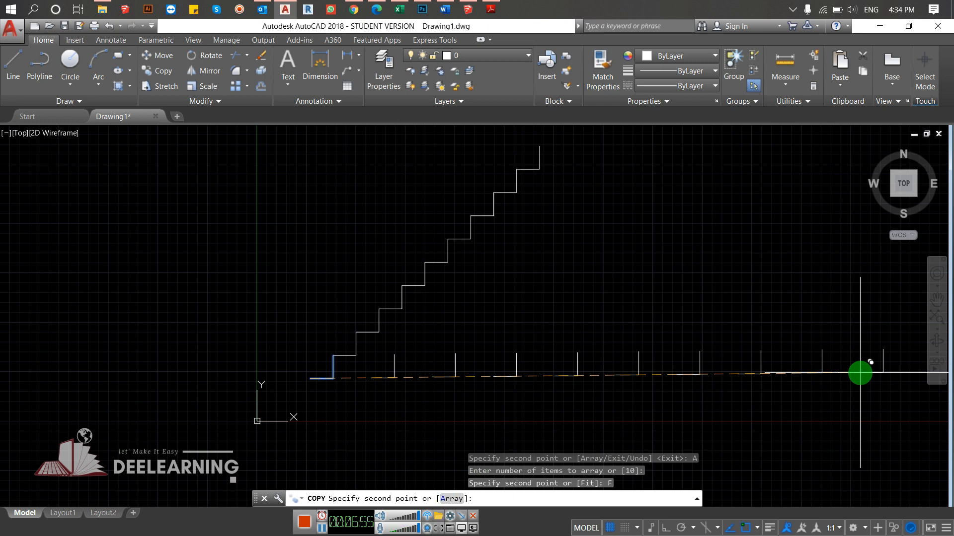
left_click(860, 374)
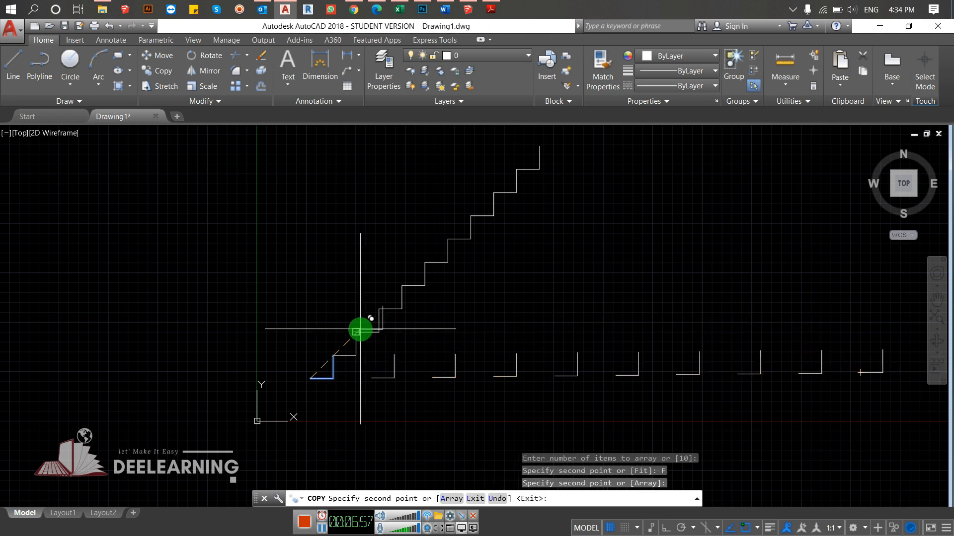
key("Return")
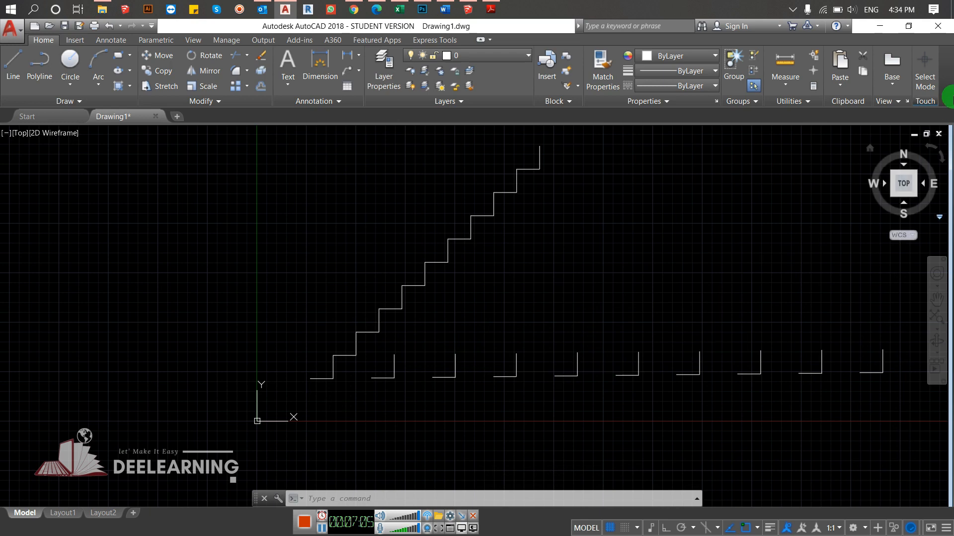
- Switch back to the cube model in SketchUp
left_click(871, 25)
mouse_move(445, 303)
middle_mouse_down()
mouse_move(453, 334)
mouse_move(437, 356)
mouse_move(431, 346)
middle_mouse_up()
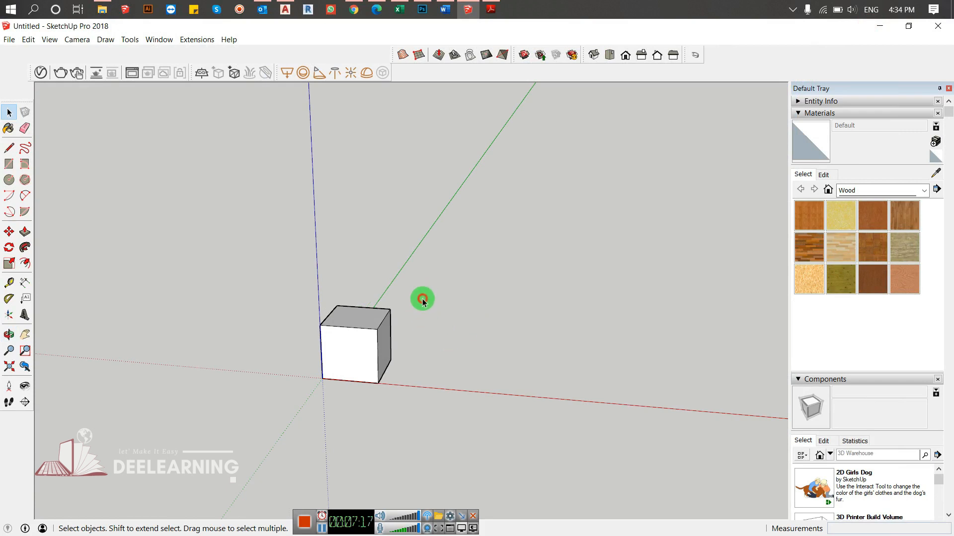
- Copy the whole cube about 10 1/8" along the red axis from its corner at the origin
left_click_drag(422, 298, 275, 454)
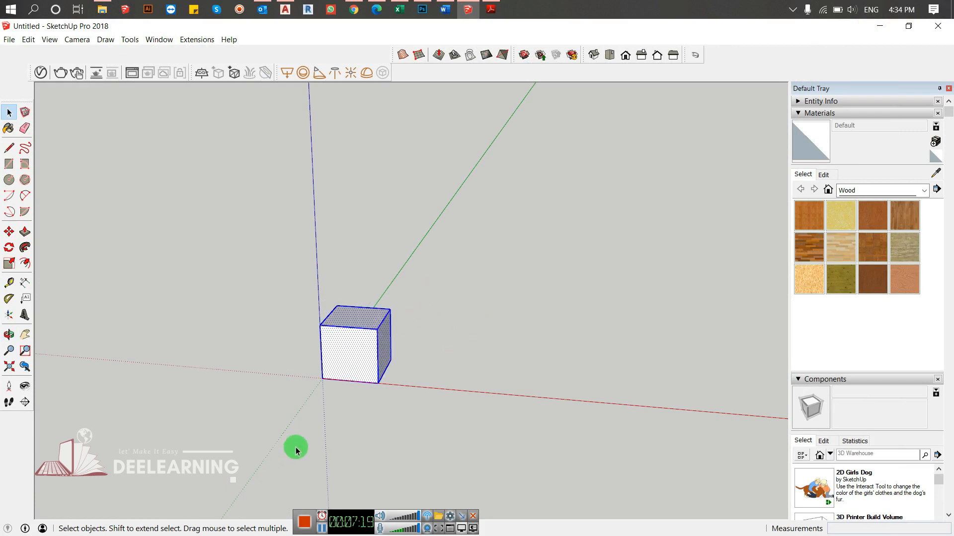
key("m")
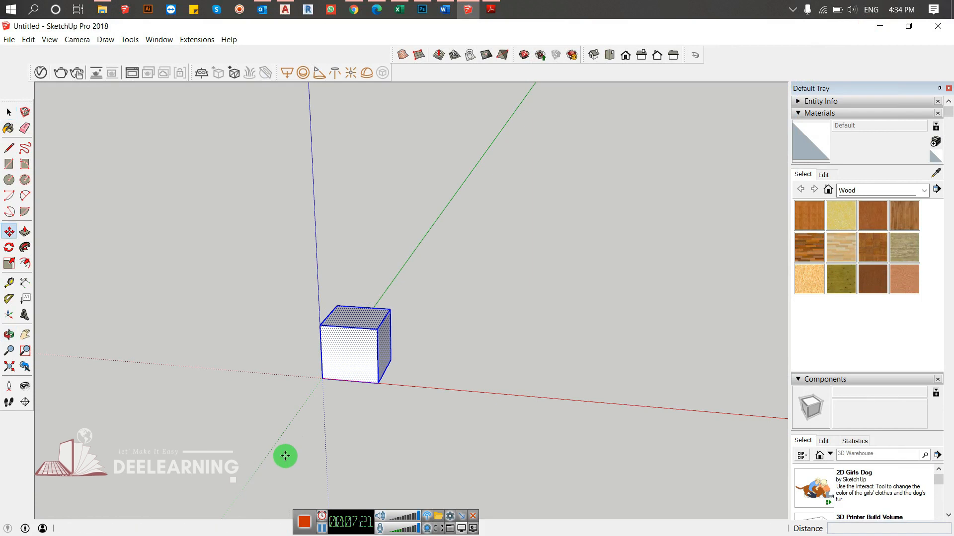
left_click(323, 378)
key("ctrl")
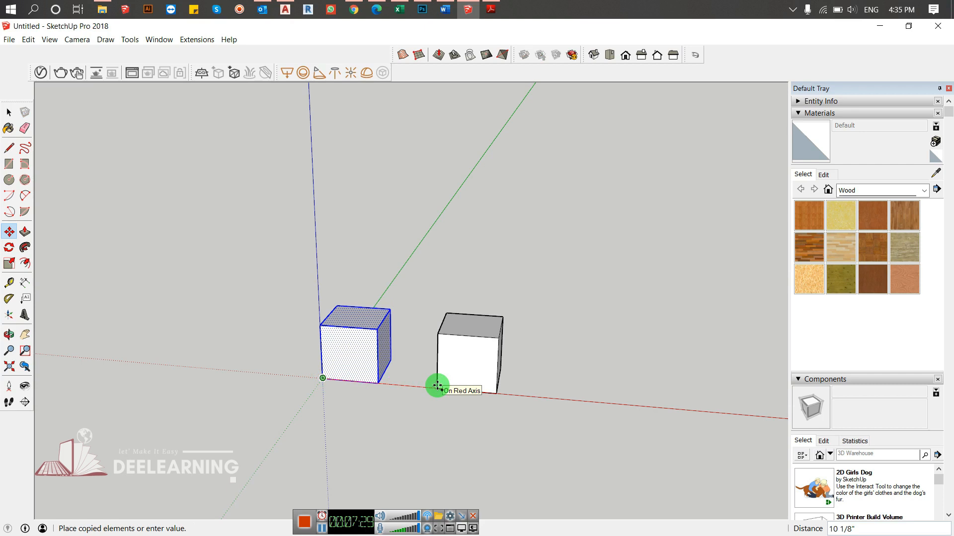
left_click(437, 386)
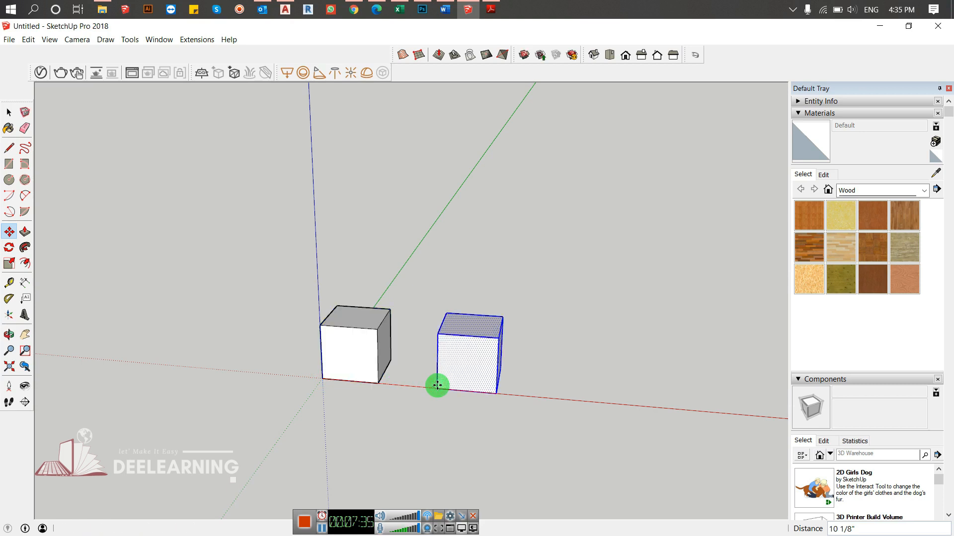
- Repeat the cube copy ten times at the same spacing with 10x, and undo the copies
type("10x")
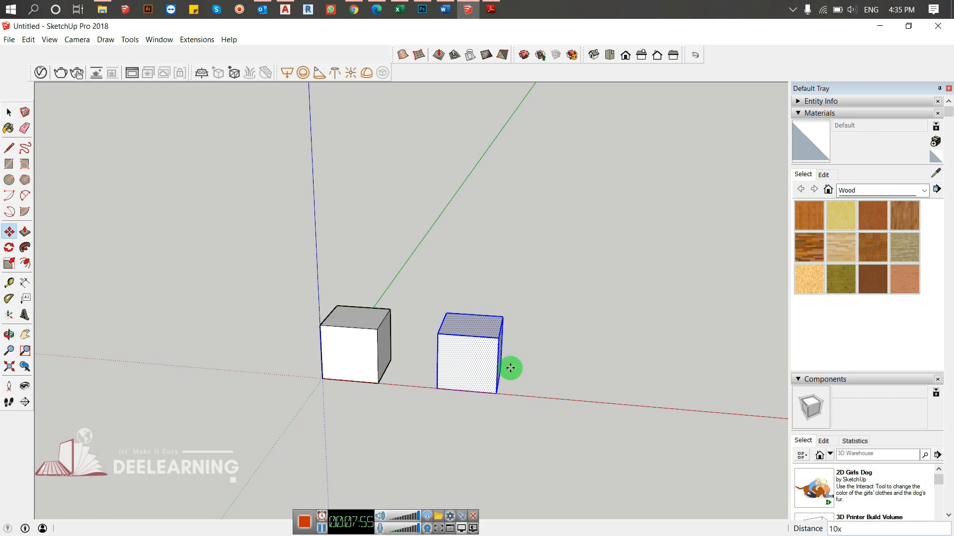
key("Return")
scroll(550, 400, "down", 4)
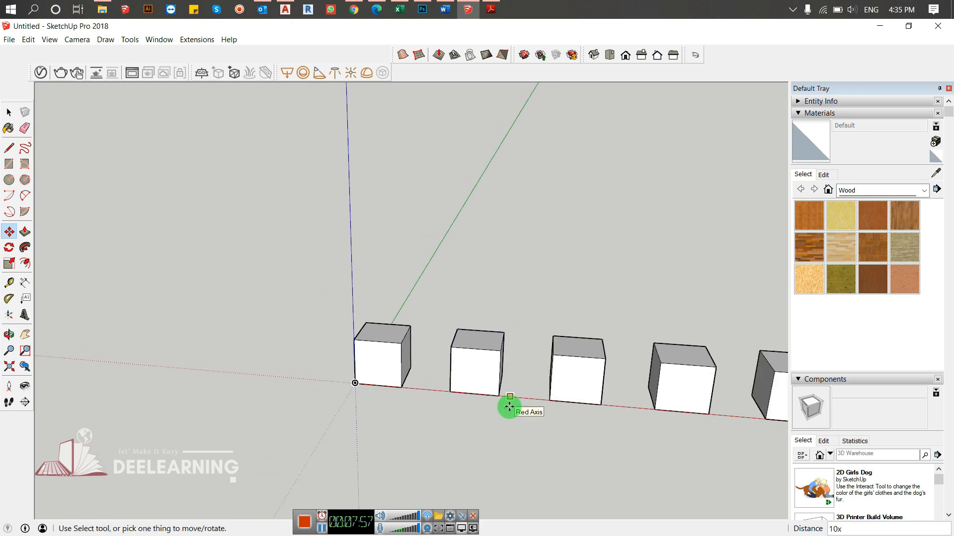
middle_click_drag(543, 396, 363, 383, "shift")
key("m")
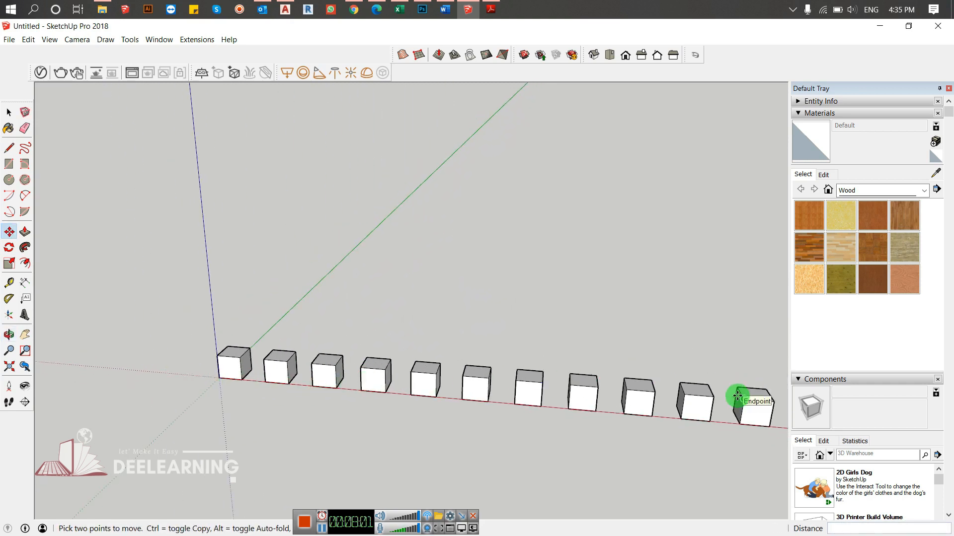
key("ctrl+z")
key("space")
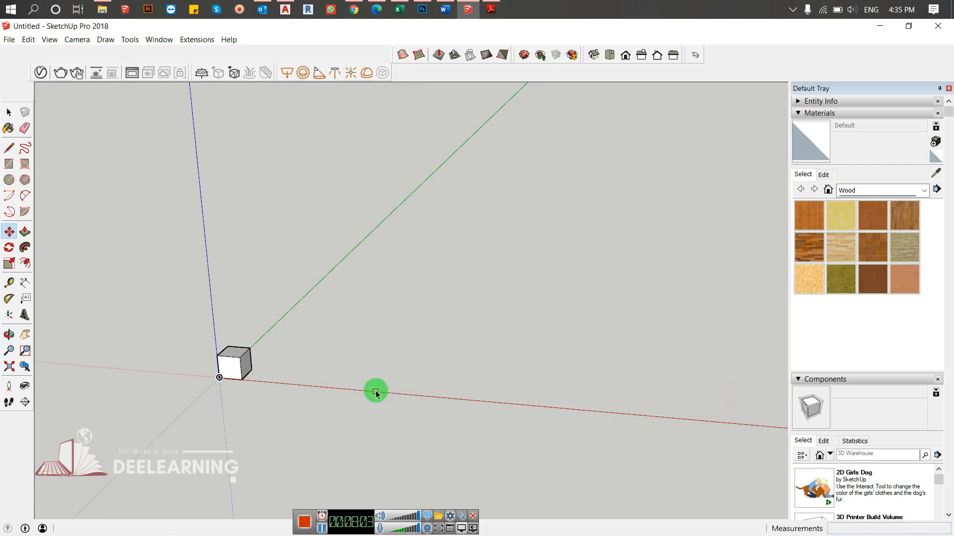
- Copy the whole cube about 6' 5/8" along the red axis from its corner at the origin
triple_click(229, 367)
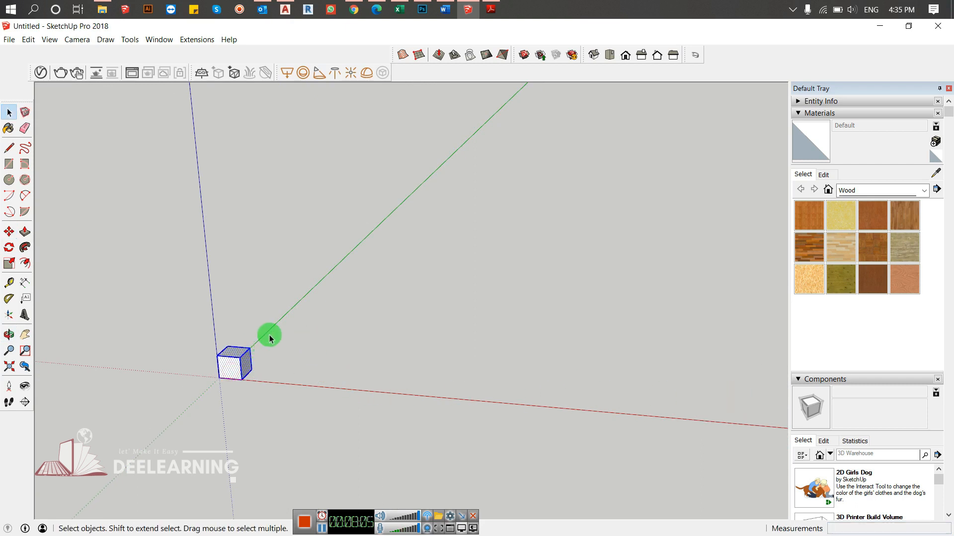
key("m")
key("ctrl")
left_click(219, 378)
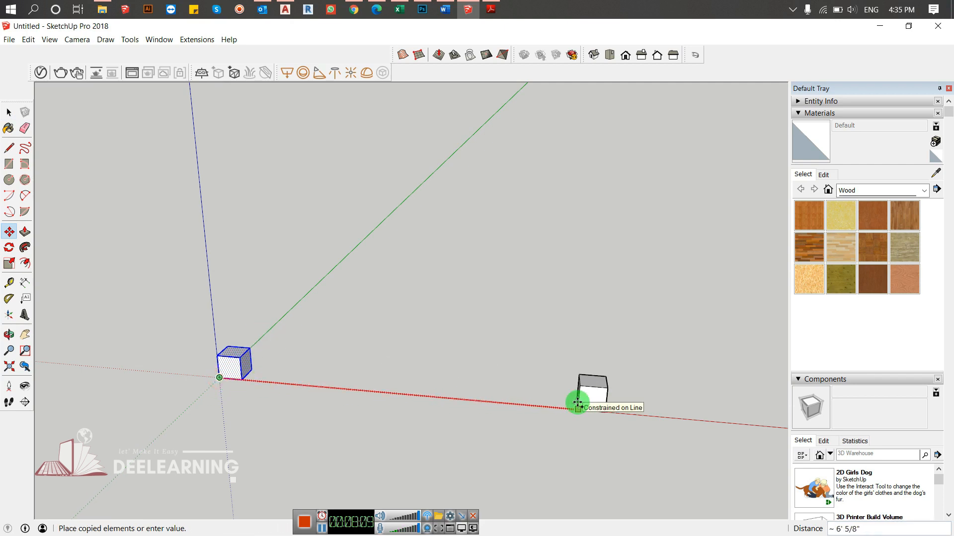
left_click(577, 403)
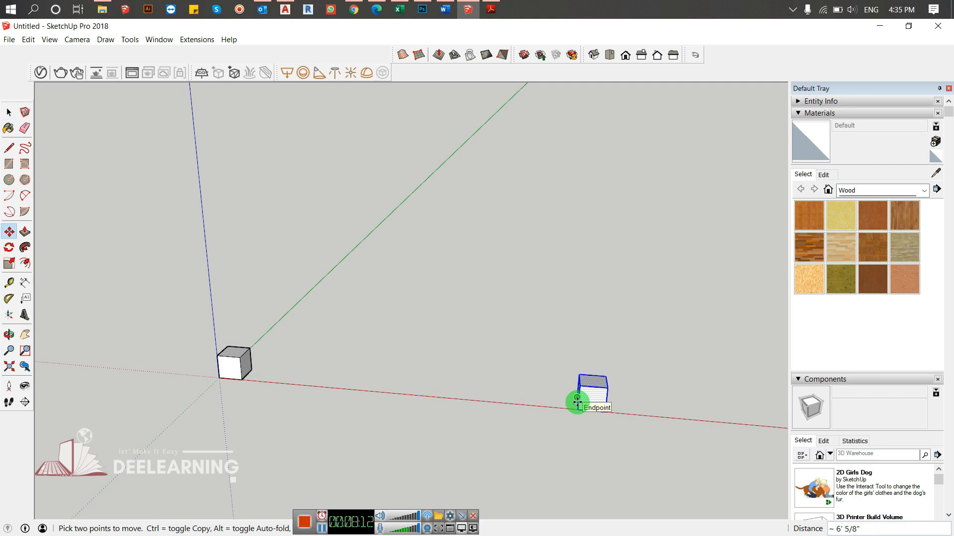
- Divide the distance between the two cubes into ten equal copy intervals with 10/, and undo the copies
type("10/")
key("Return")
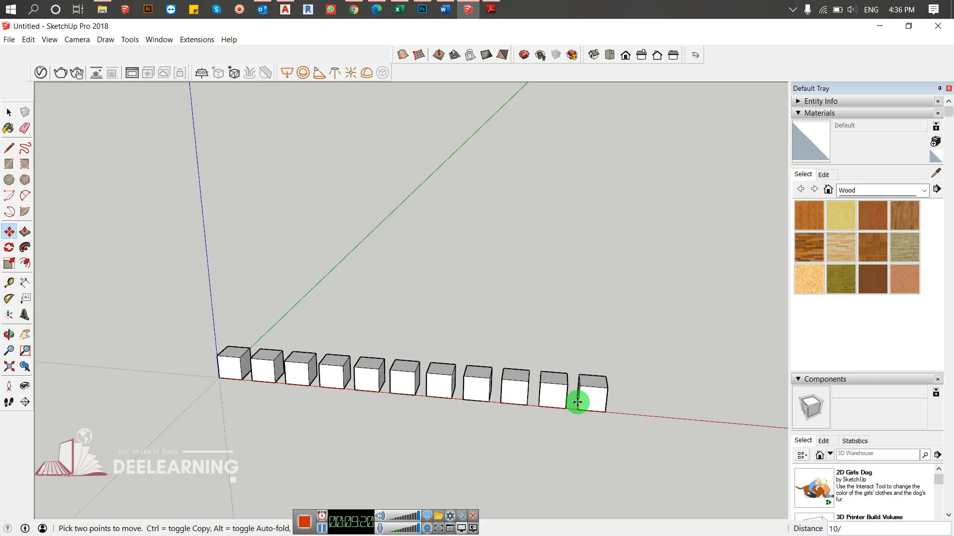
key("space")
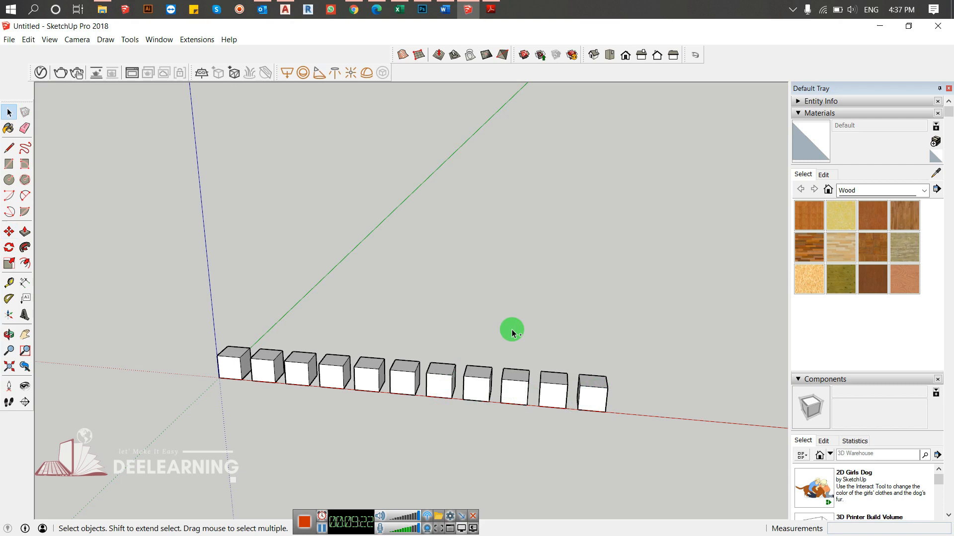
key("ctrl+z")
- Move the whole cube about 2' 3" along the red axis away from the origin
left_click_drag(276, 347, 166, 416)
key("m")
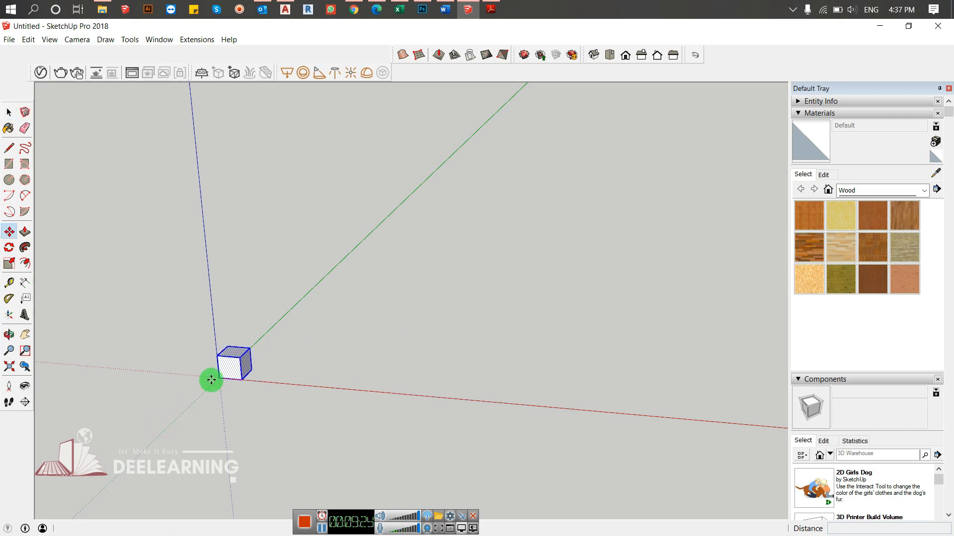
left_click(217, 380)
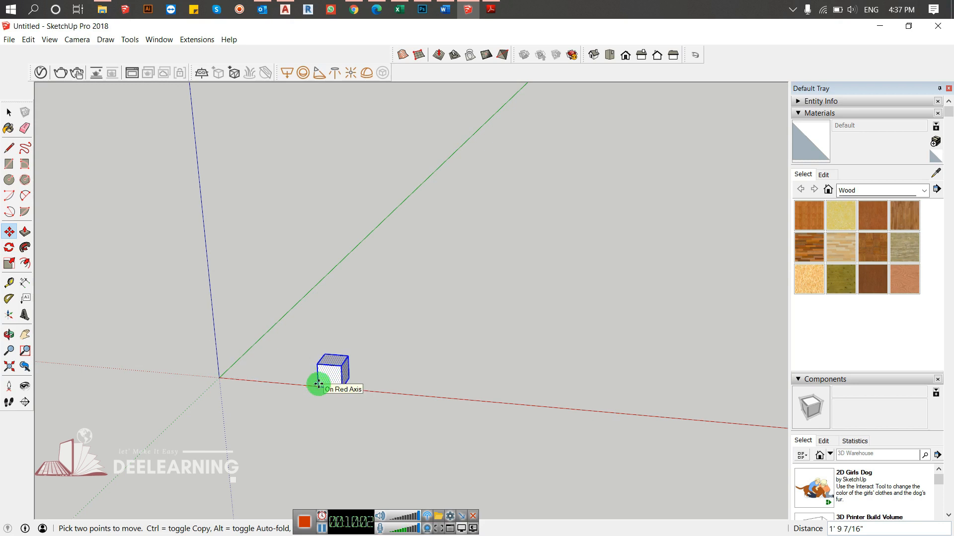
left_click(319, 384)
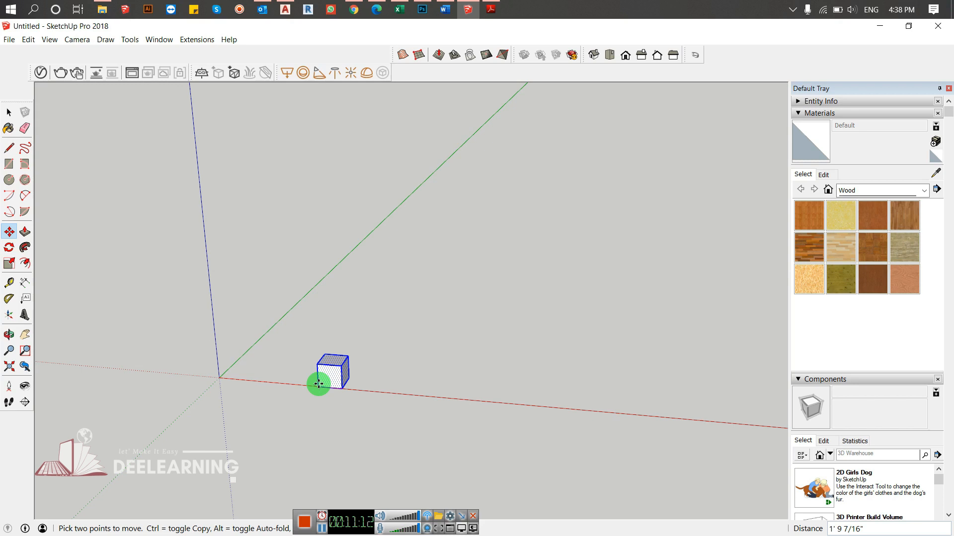
left_click_drag(319, 383, 307, 388)
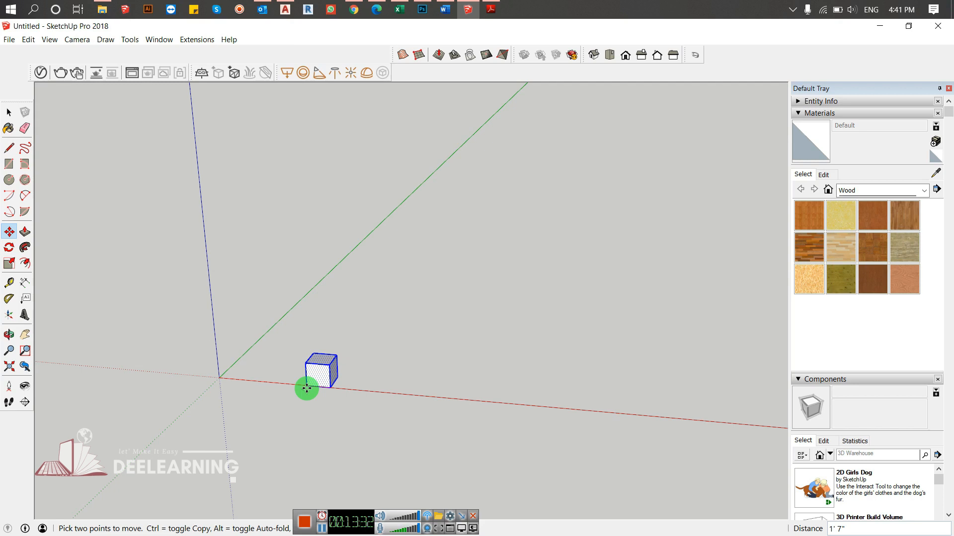
left_click_drag(306, 388, 346, 384)
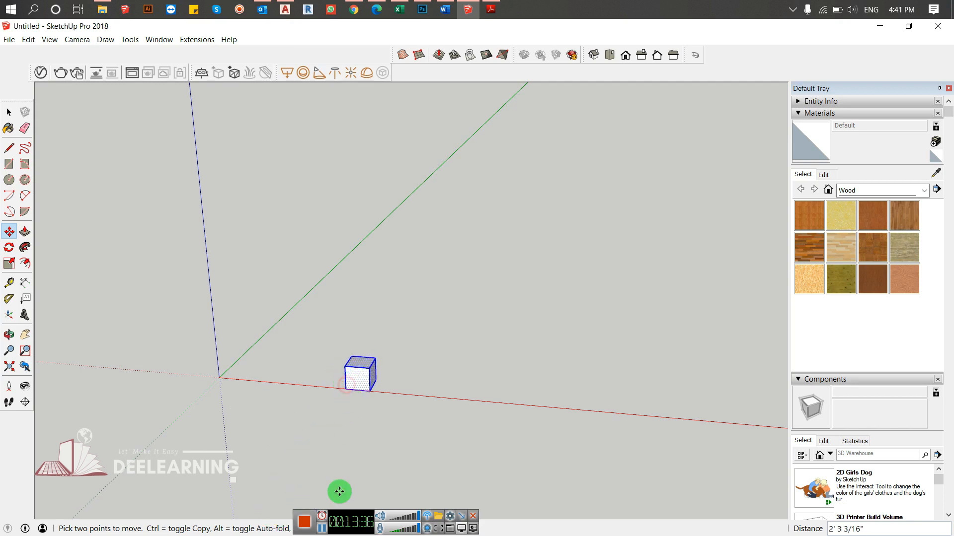
left_click(320, 530)
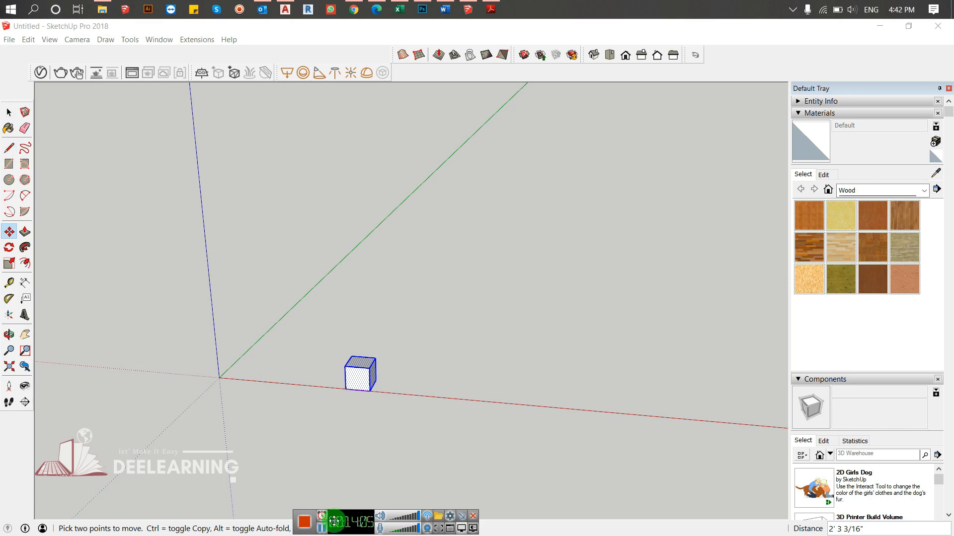
left_click(326, 530)
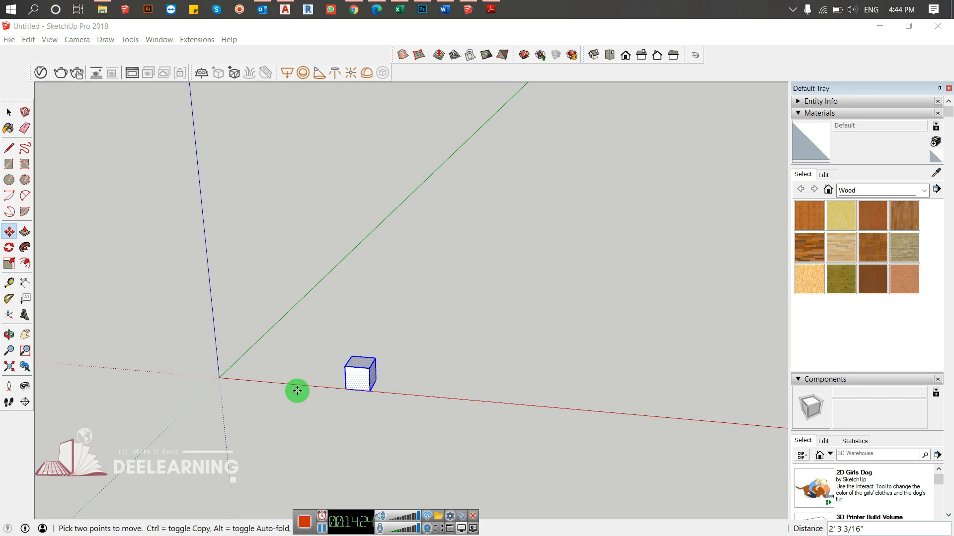
- Move the whole cube back along the red axis so its near corner sits at the origin
left_click(347, 387)
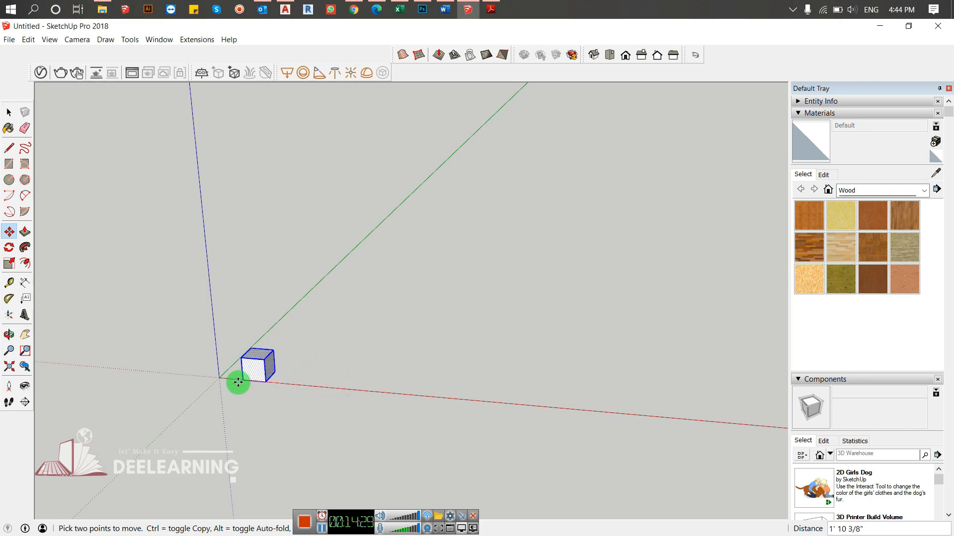
left_click(219, 379)
- Copy the whole cube about 5' 4 5/16" along the red axis from its corner at the origin, and delete the copy
left_click(220, 378)
key("ctrl")
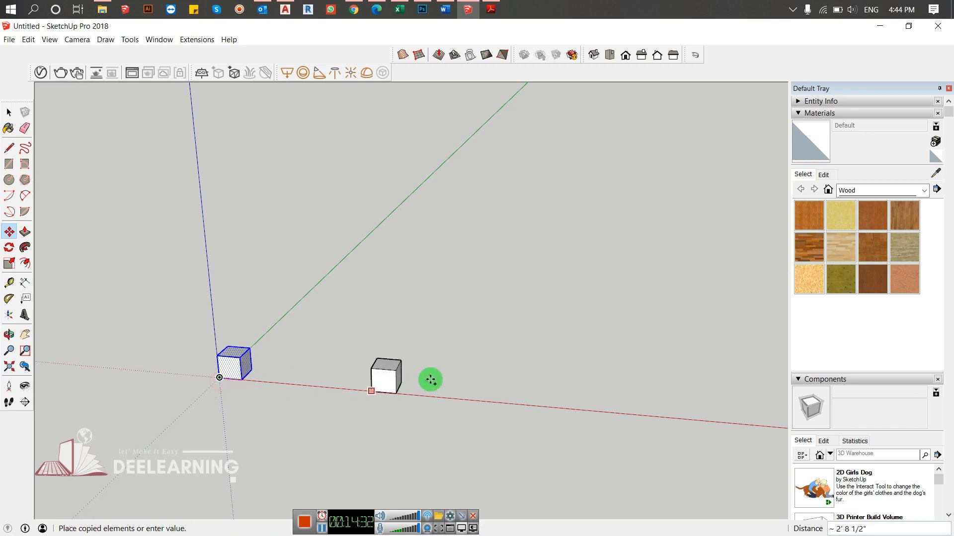
left_click(533, 403)
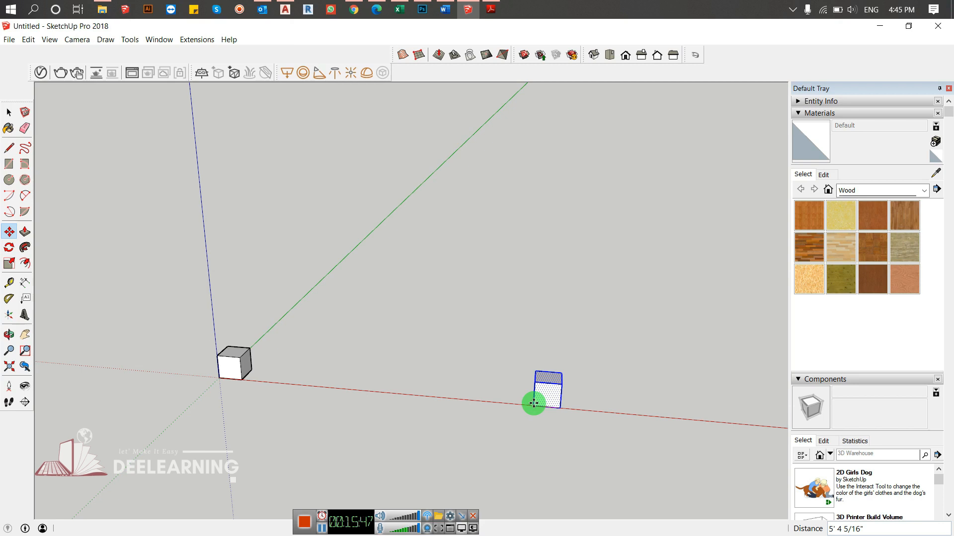
key("space")
key("Delete")
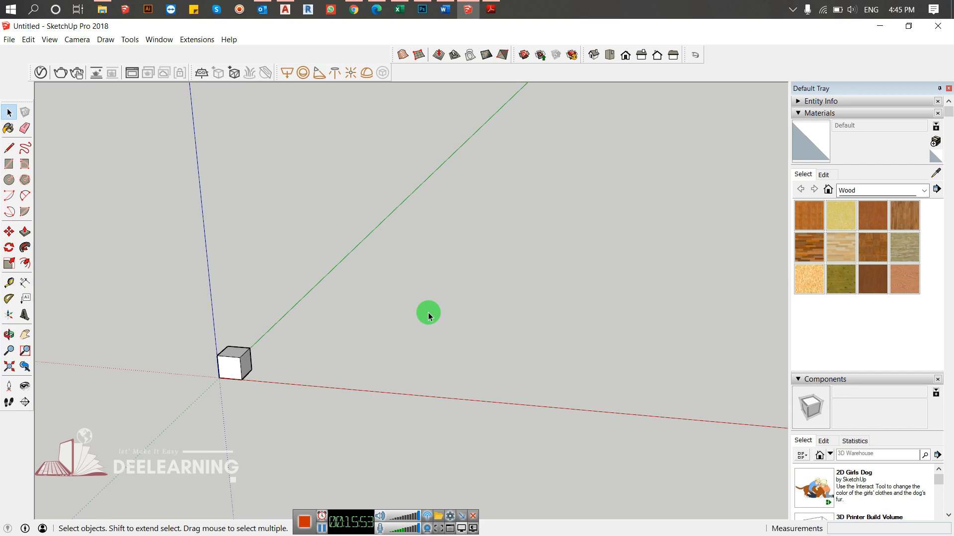
- Switch to Adobe Reader, examine the Basic Modifiers And Advanced Tools list in the course outline, and return to SketchUp
left_click(491, 8)
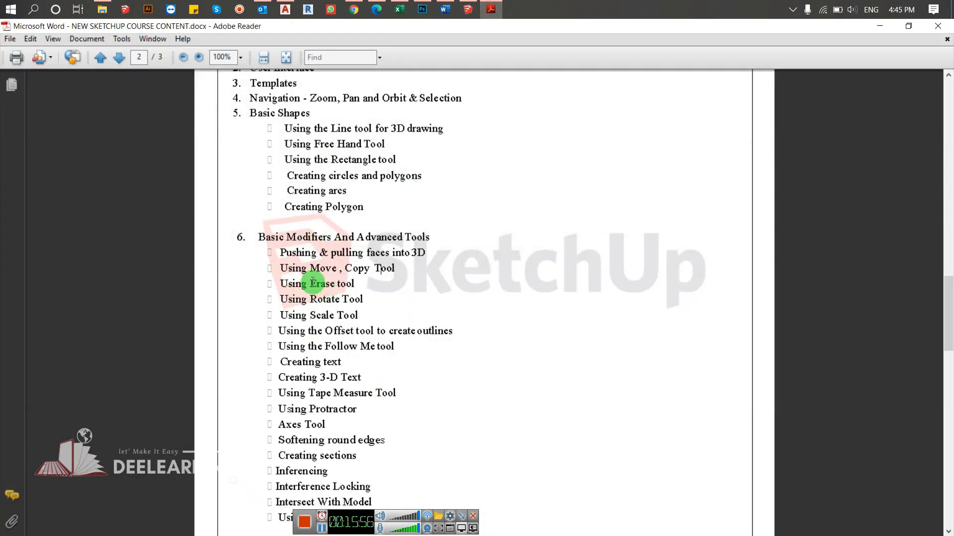
scroll(319, 298, "up", 4, "ctrl")
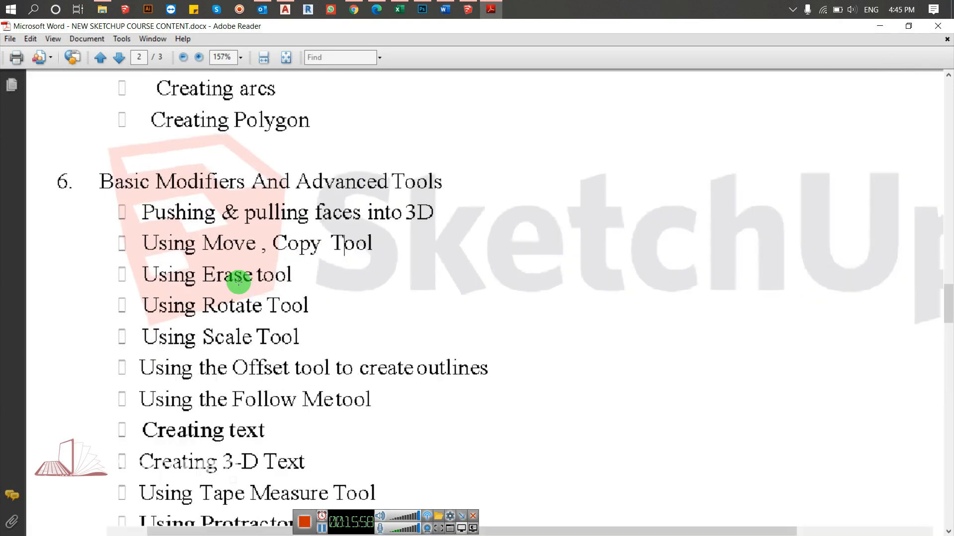
scroll(239, 264, "down", 2, "ctrl")
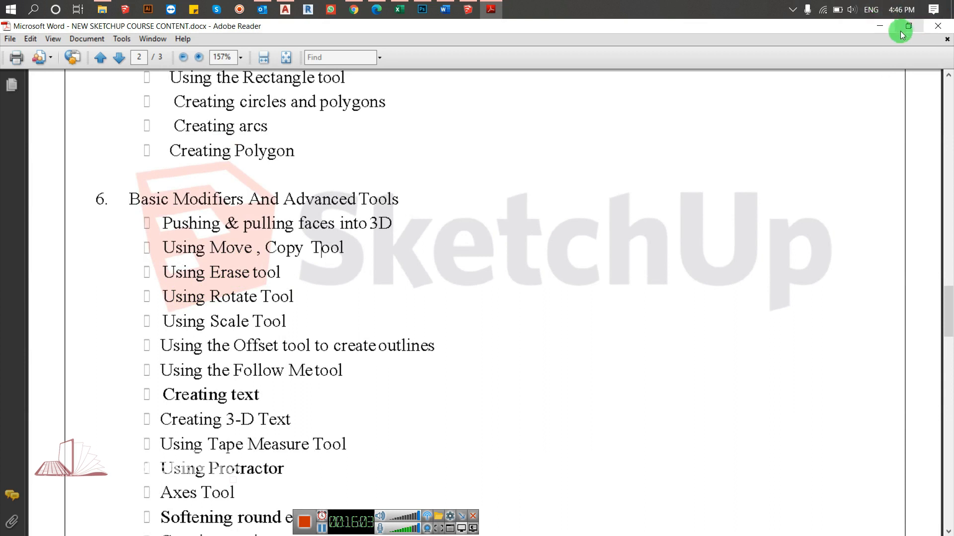
left_click(880, 27)
- Select all faces and edges of the cube at the origin
scroll(244, 332, "up", 5)
middle_click_drag(214, 391, 457, 263)
scroll(445, 322, "up", 1)
middle_click_drag(445, 321, 277, 342)
middle_click_drag(422, 258, 362, 305, "shift")
left_click_drag(554, 229, 205, 437)
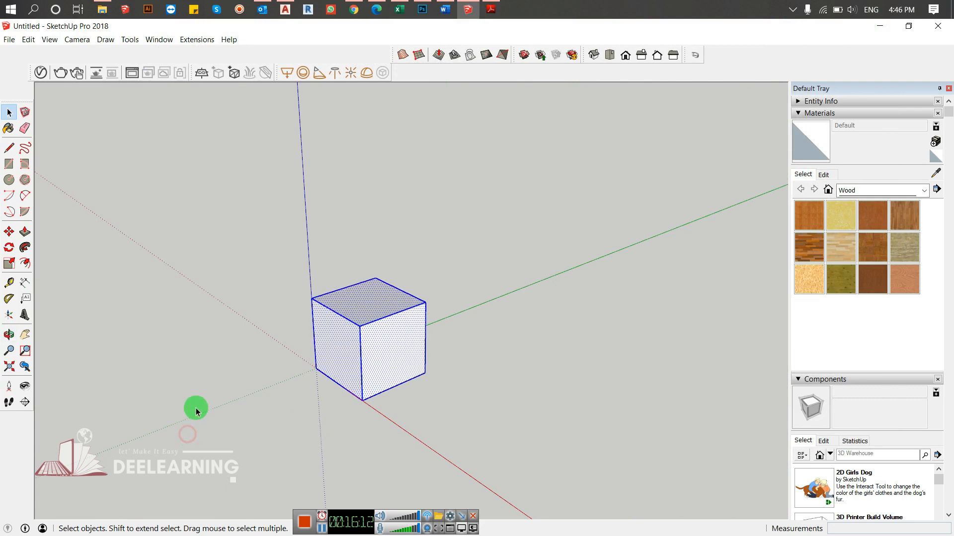
- Try rotating the cube perpendicular to the green axis, about its corner at the origin and about a point on the red axis
key("q")
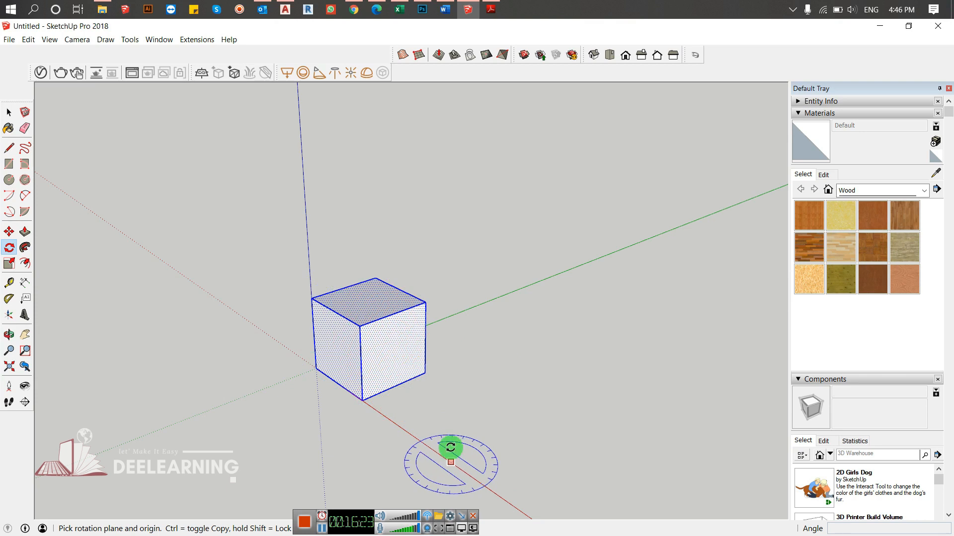
mouse_move(315, 513)
left_mouse_down()
mouse_move(470, 521)
mouse_move(448, 522)
left_mouse_up()
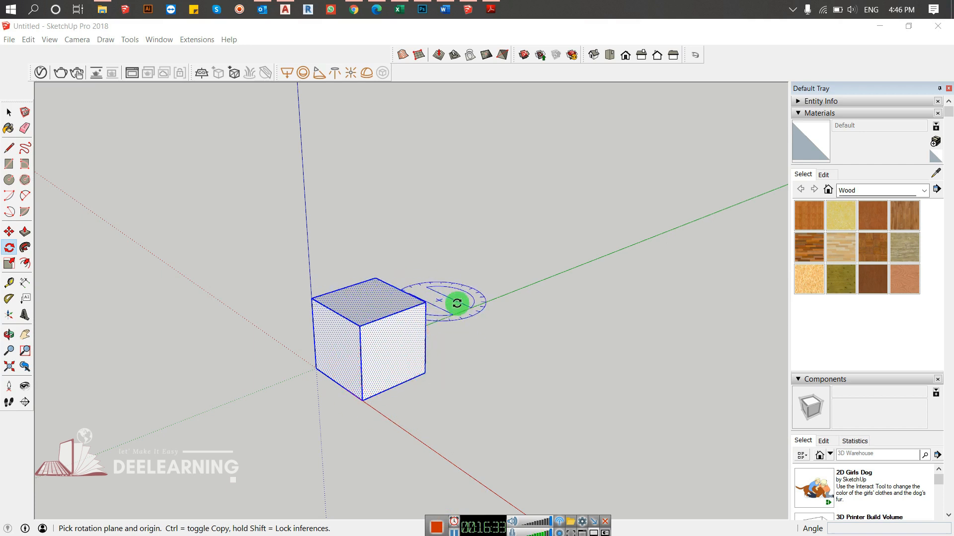
middle_click_drag(423, 329, 190, 304)
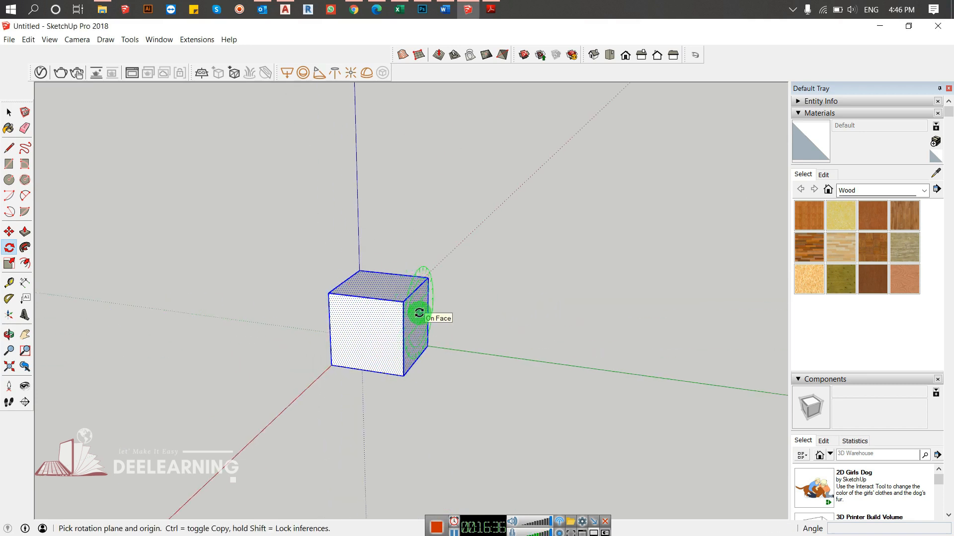
middle_click_drag(313, 319, 522, 337)
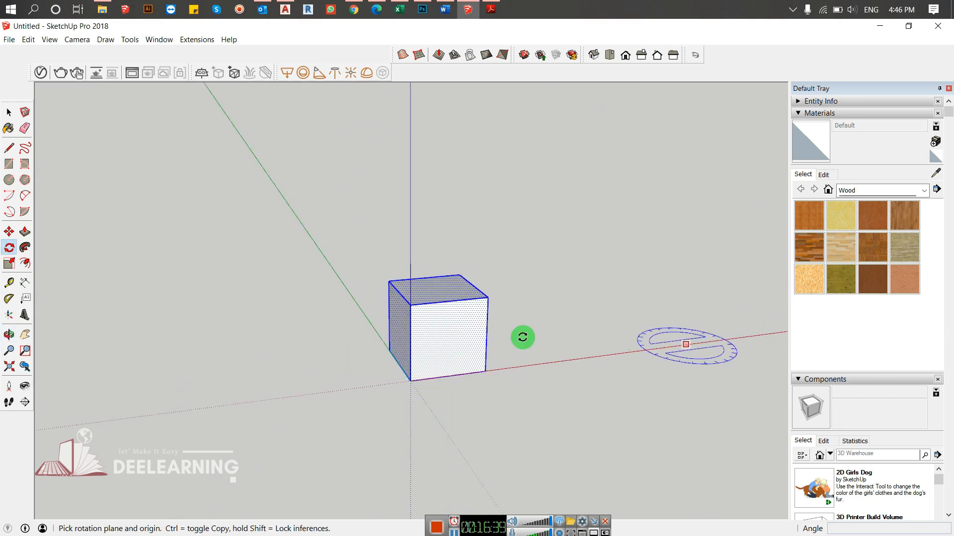
middle_click_drag(408, 366, 387, 360)
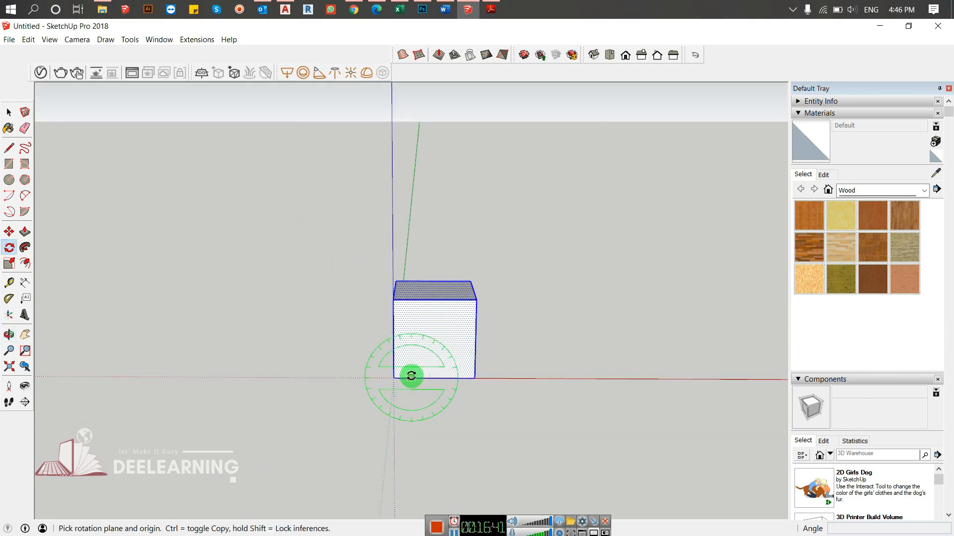
left_click_drag(393, 377, 393, 304)
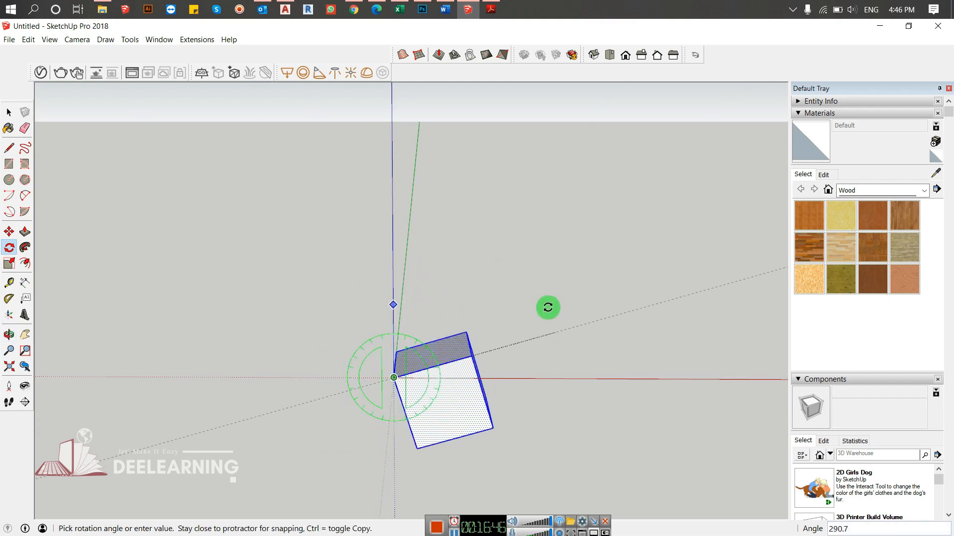
key("Escape")
left_click_drag(573, 376, 475, 364)
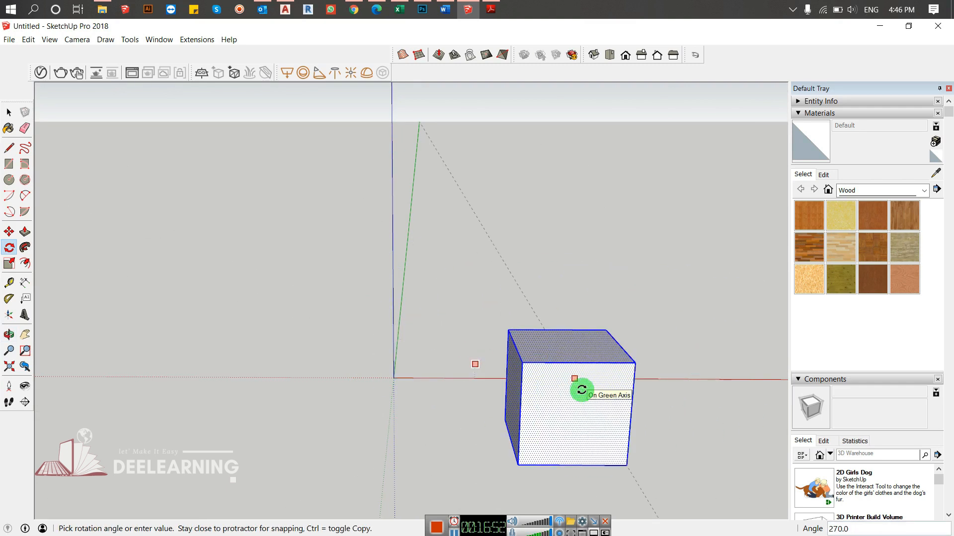
key("Escape")
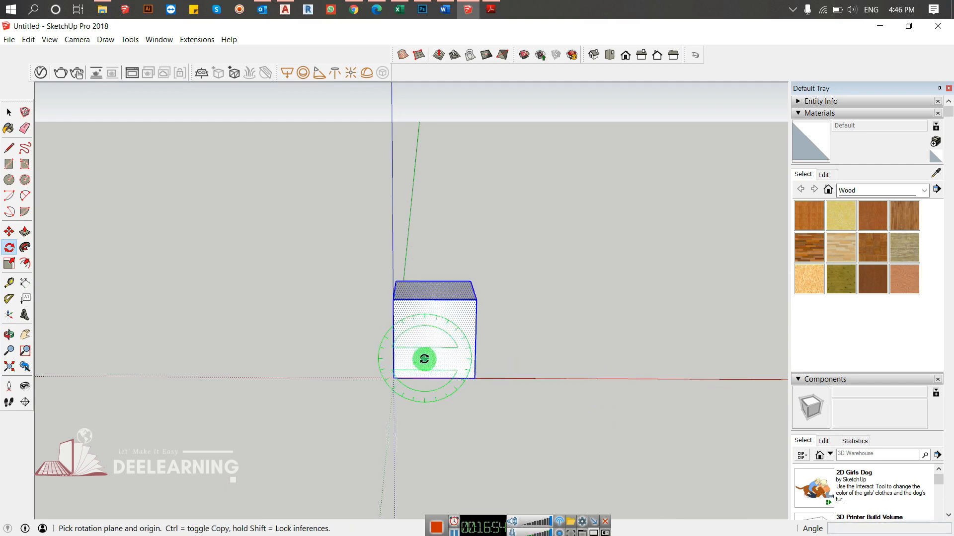
- Try locking the Rotate protractor to the cube's face and to the green, blue and red axis planes, and leave the tool
middle_click_drag(526, 377, 373, 337)
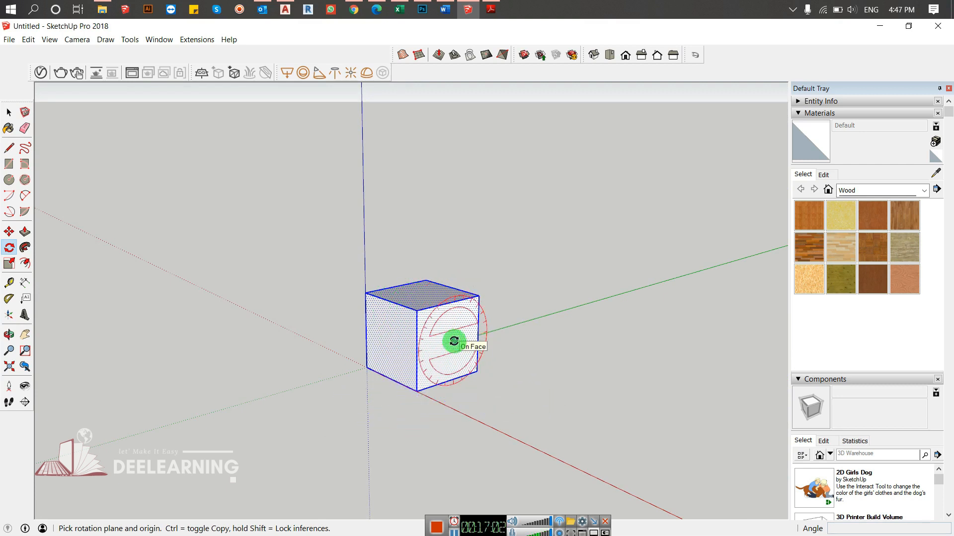
key("Down")
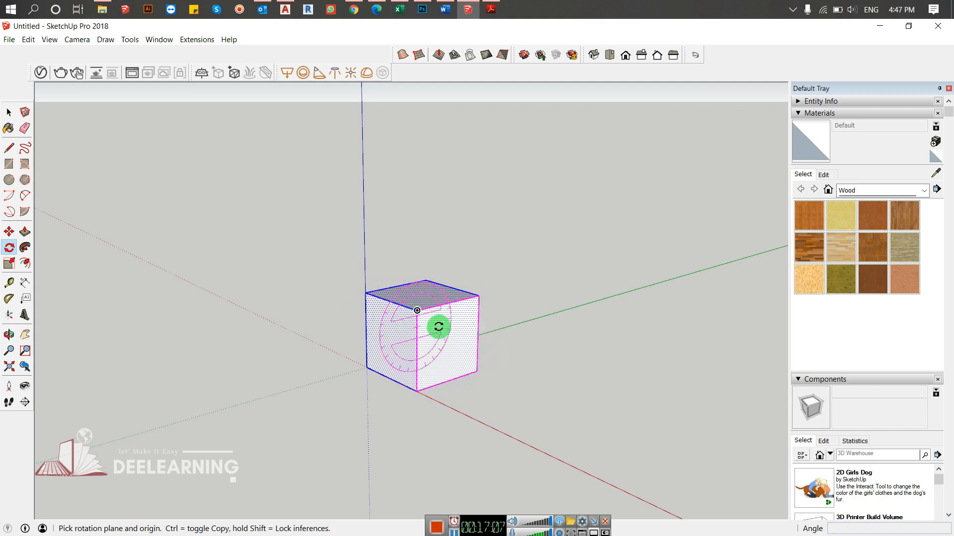
key("Left")
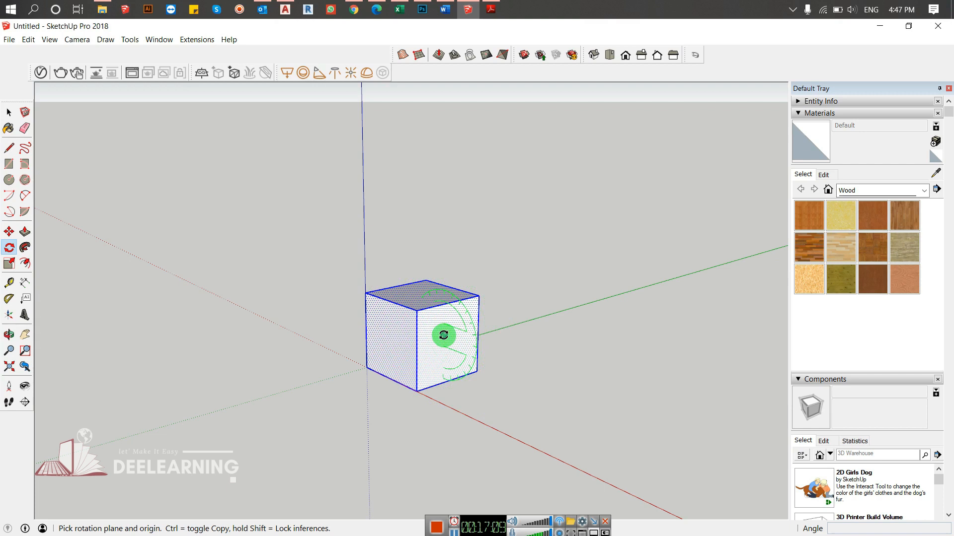
key("Left")
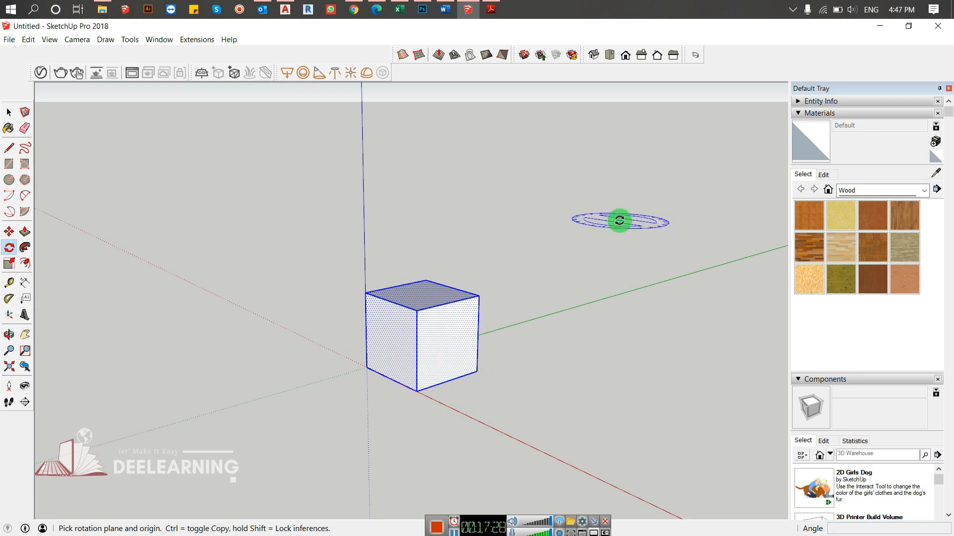
left_click(575, 307)
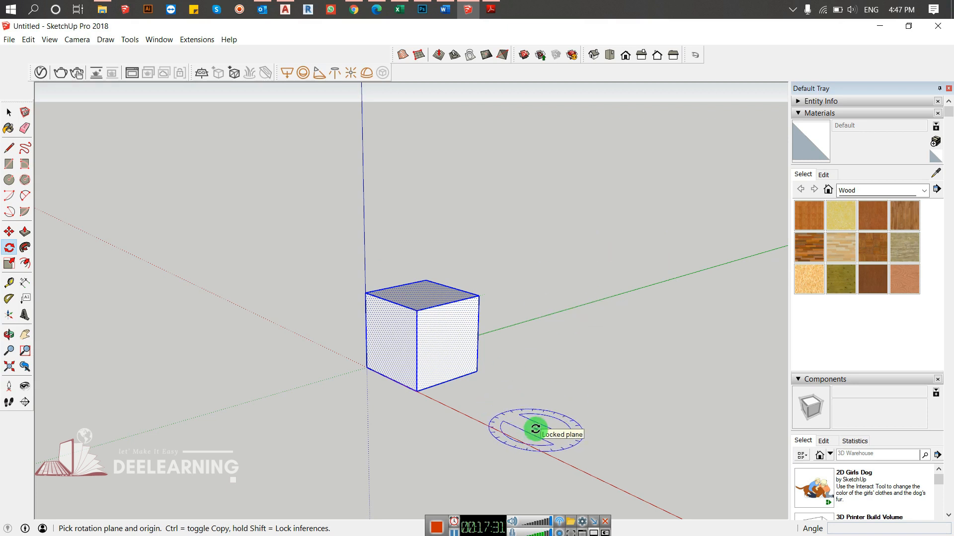
key("Right")
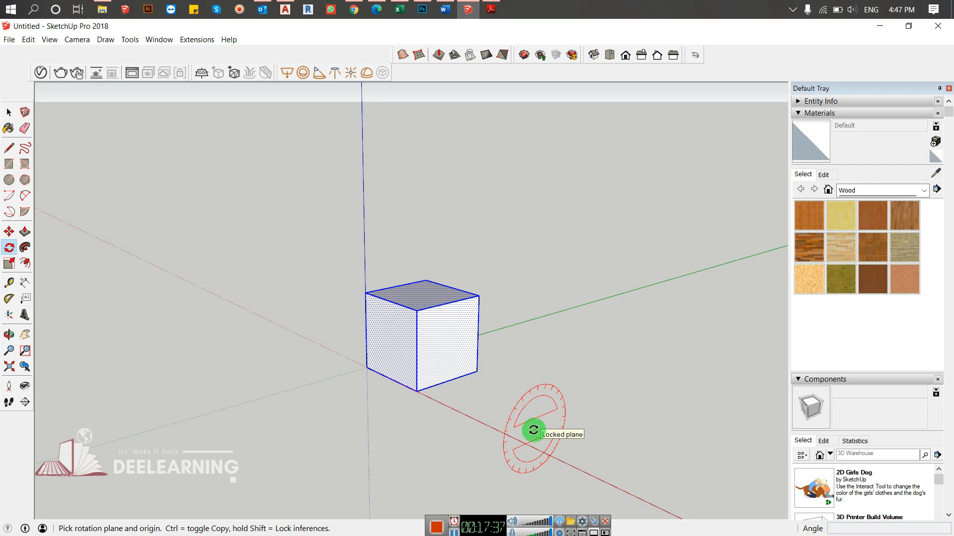
key("Left")
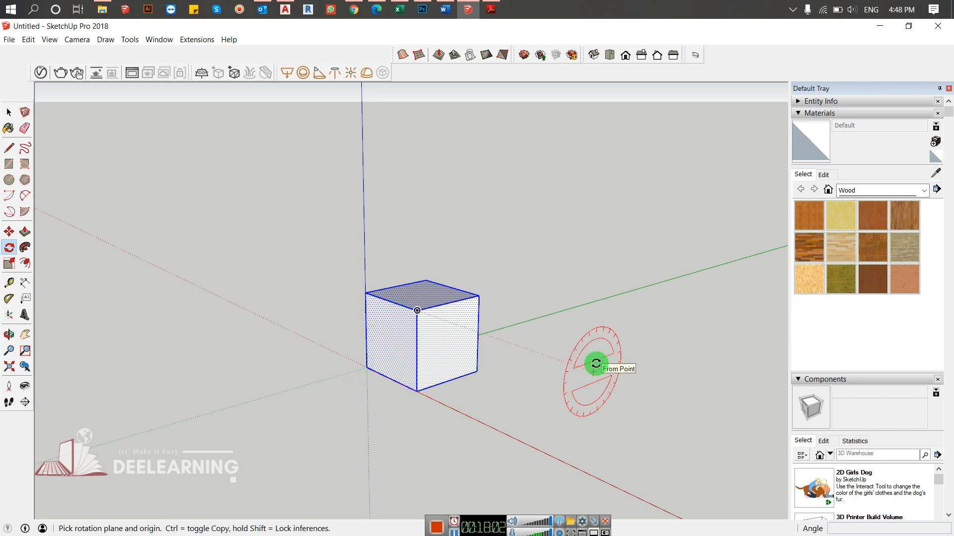
key("Down")
key("space")
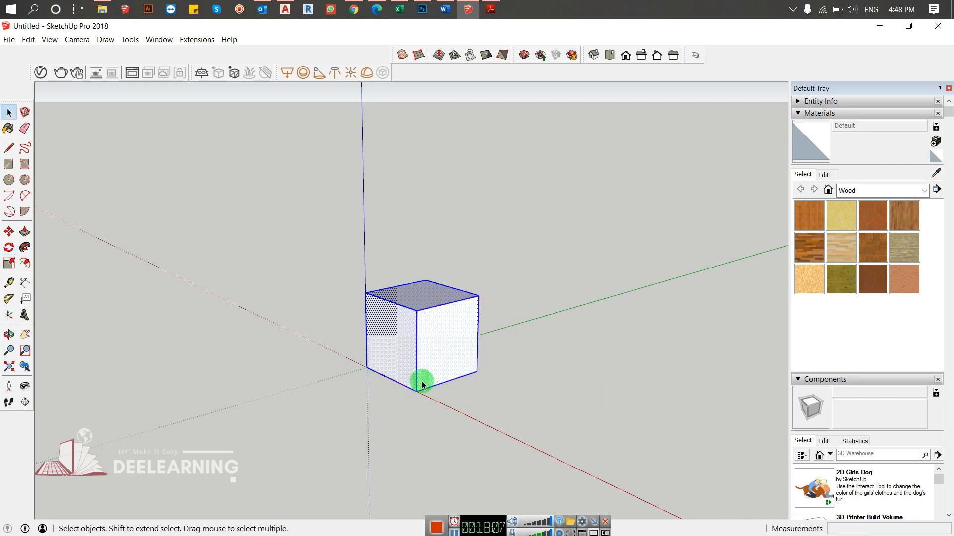
- Rotate the whole cube 30 degrees about a point on the red axis, starting from its nearest bottom corner, and undo the rotation
key("q")
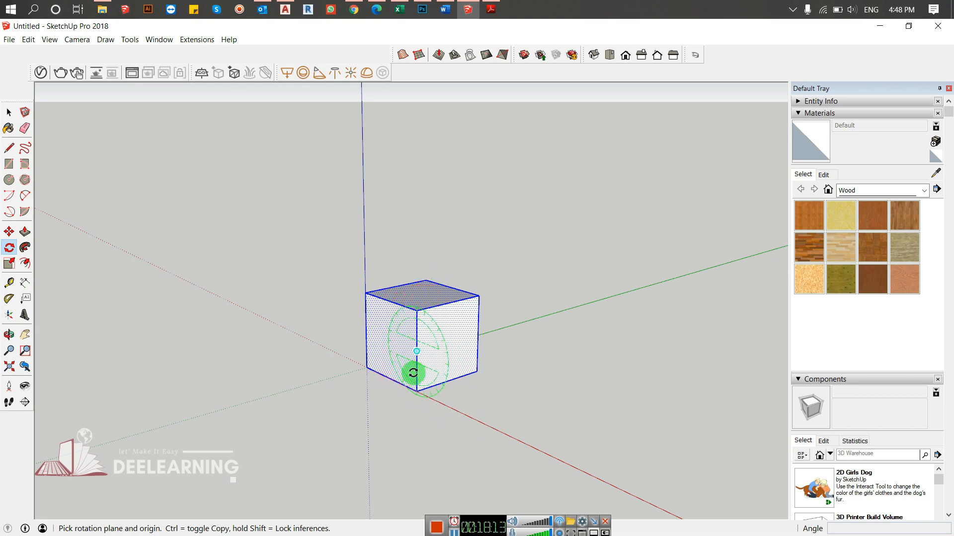
left_click(516, 440)
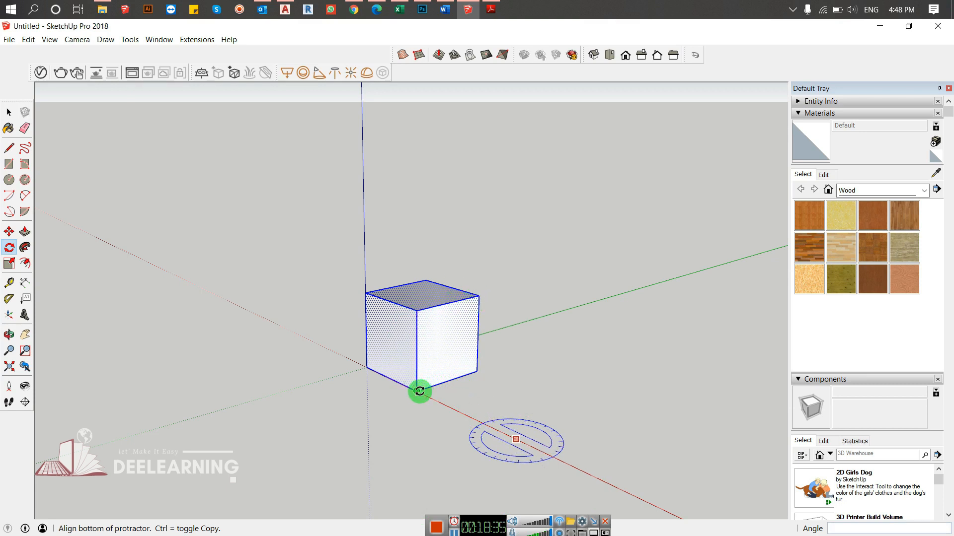
left_click(420, 391)
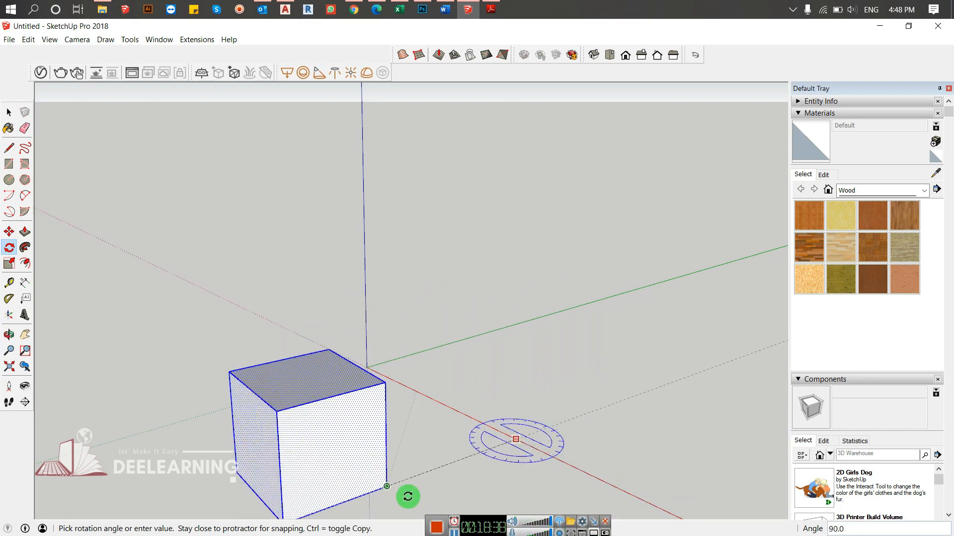
left_click(415, 339)
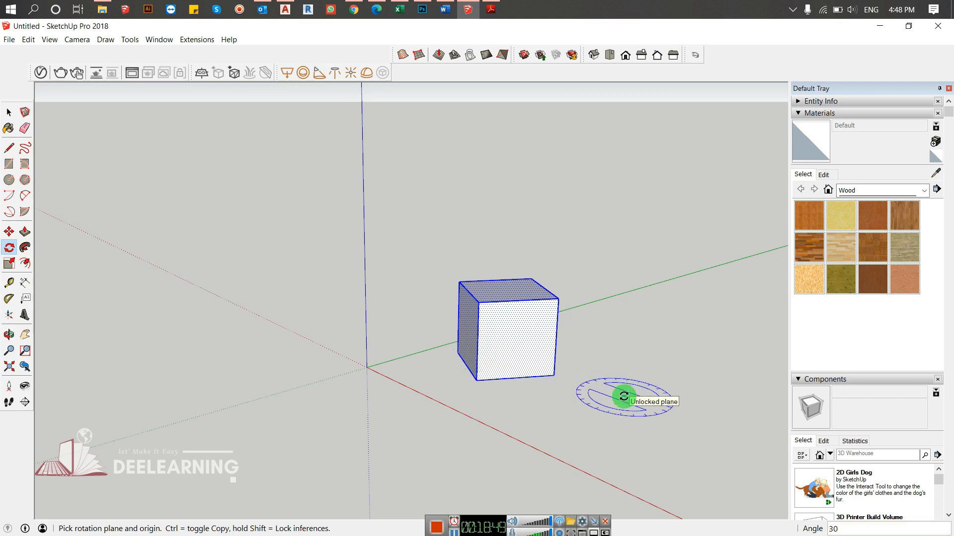
key("space")
key("ctrl+z")
- Make a rotated copy of the whole cube at 30 degrees about a point on the red axis in the ground plane
scroll(412, 372, "down", 2)
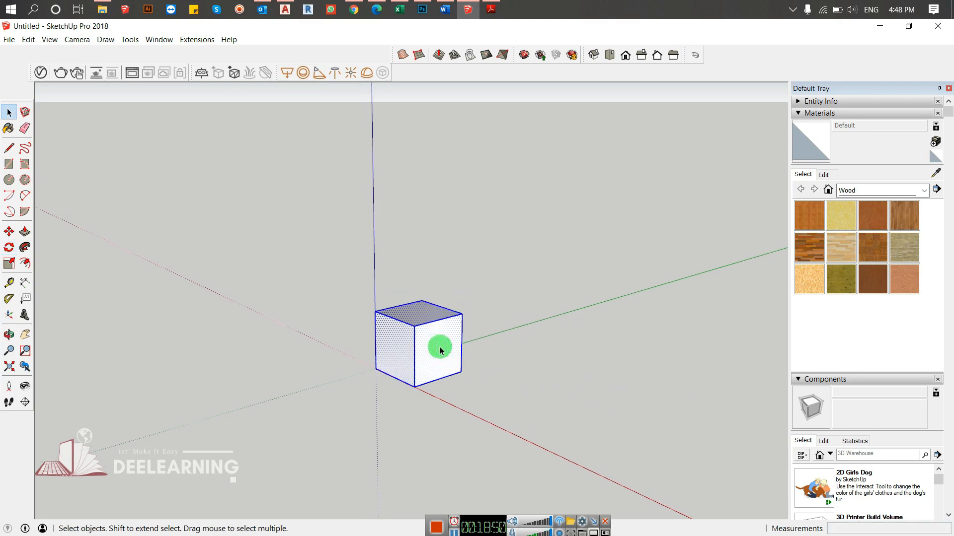
scroll(439, 351, "down", 3)
middle_click_drag(464, 356, 385, 362)
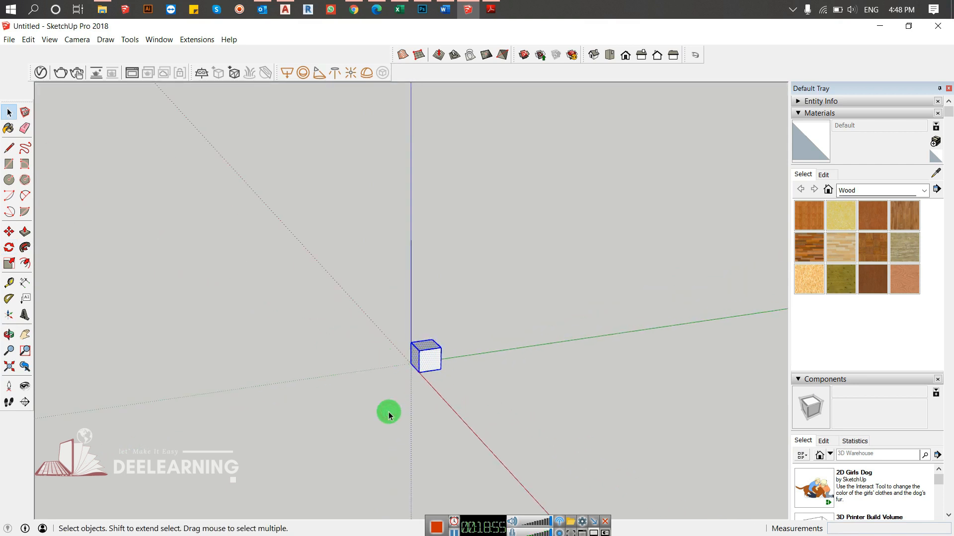
key("q")
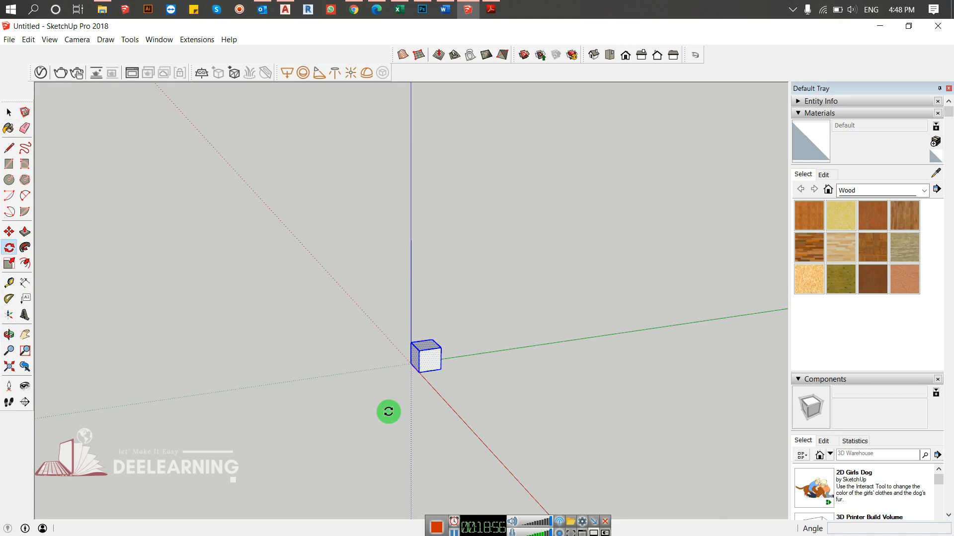
left_click_drag(465, 422, 419, 372)
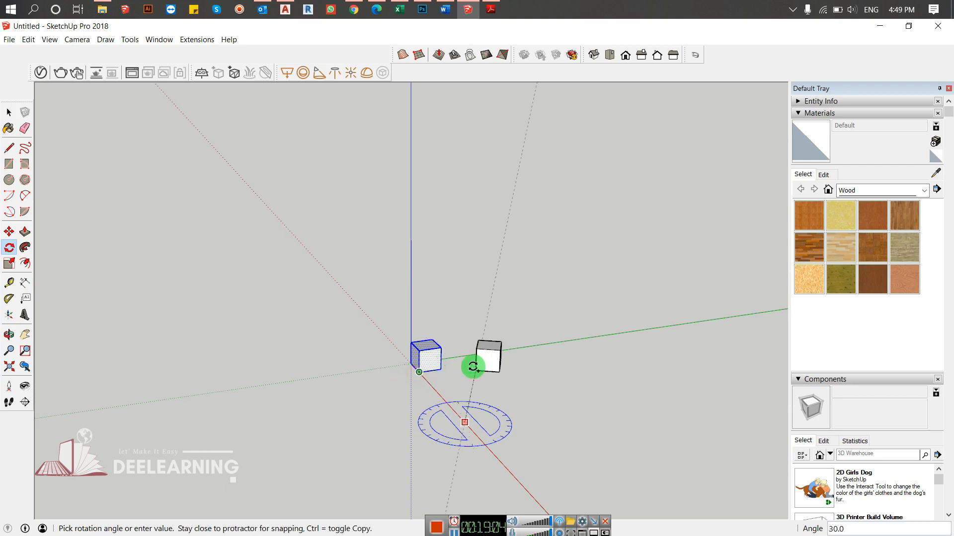
left_click(473, 366)
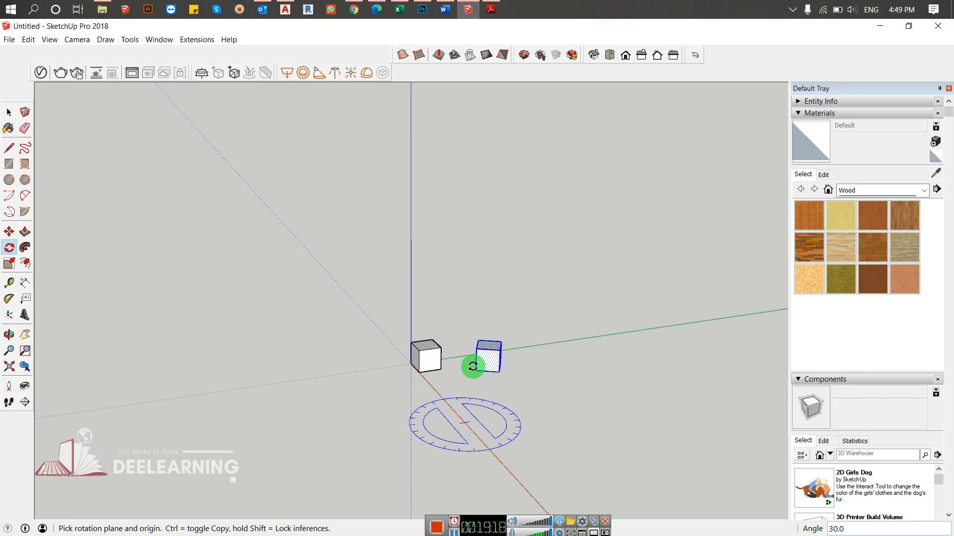
- Repeat the rotated copy eight times with 8x, and undo the copies
type("8x")
key("Return")
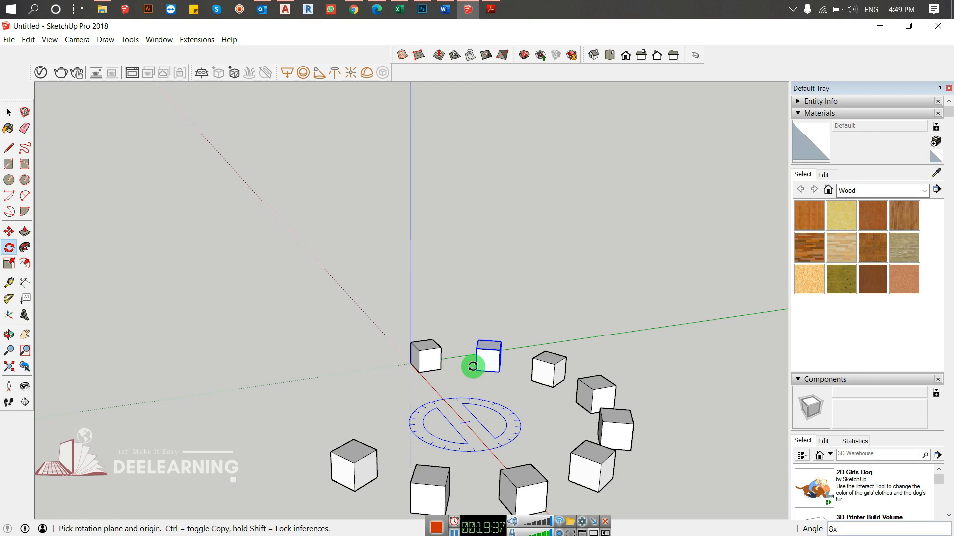
key("ctrl+z")
- Make a rotated copy of the whole cube at 180 degrees about a point on the red axis in the ground plane
key("space")
left_click_drag(467, 320, 368, 429)
key("m")
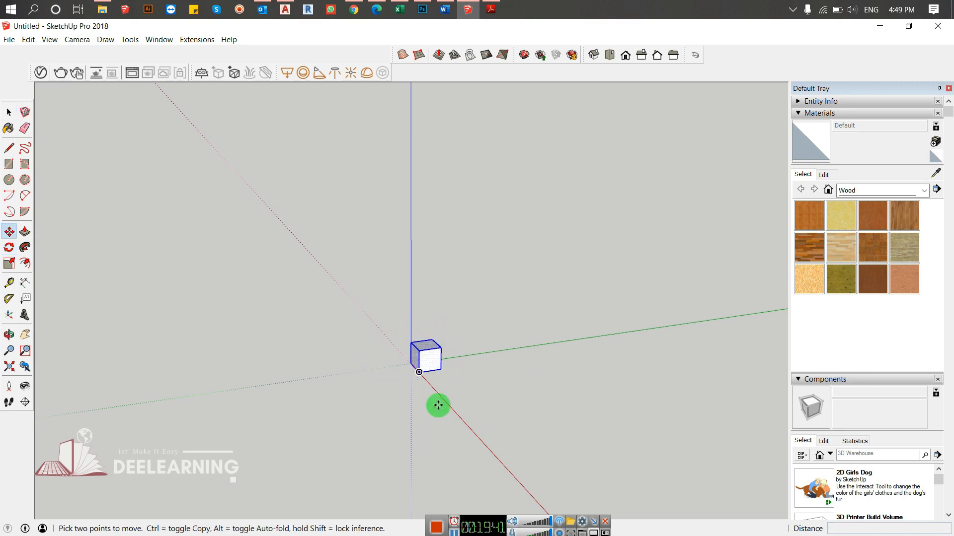
key("q")
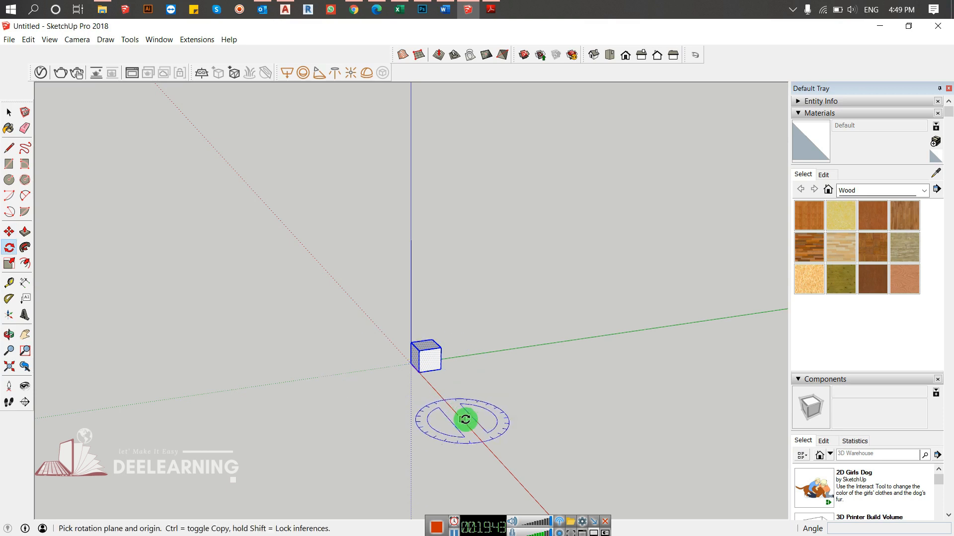
left_click_drag(481, 441, 418, 372)
key("ctrl")
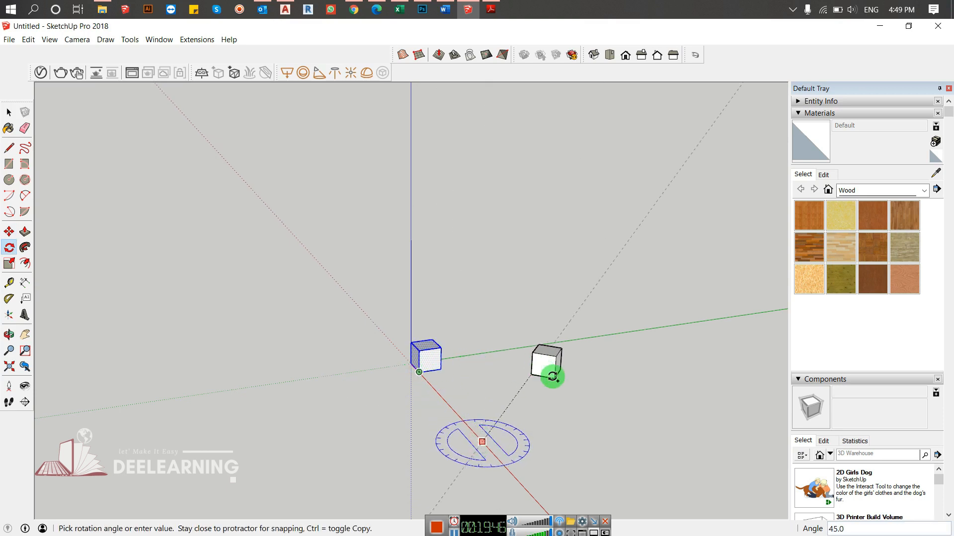
middle_click_drag(532, 502, 602, 449)
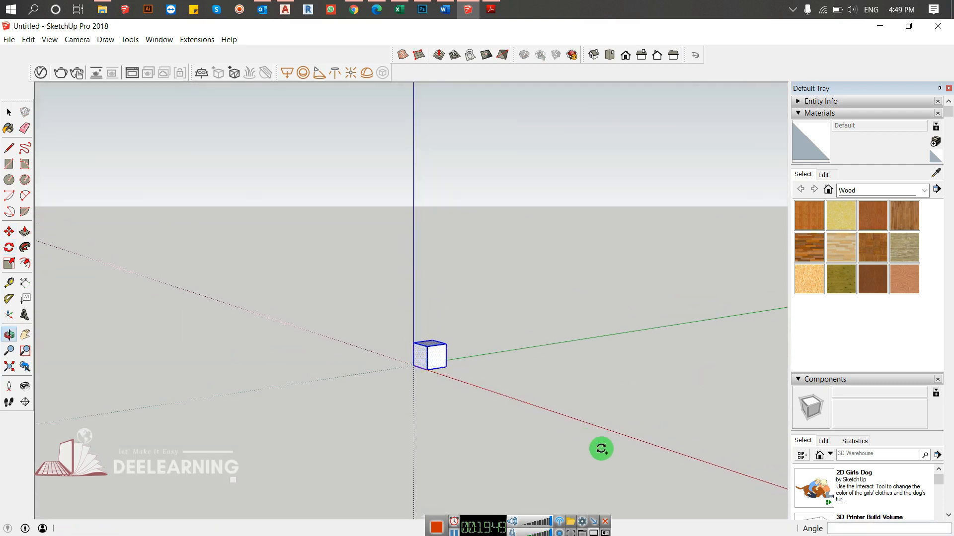
left_click(632, 433)
- Divide the half-circle between the cube and its copy into five equal copies with 5/, and undo the array
type("5")
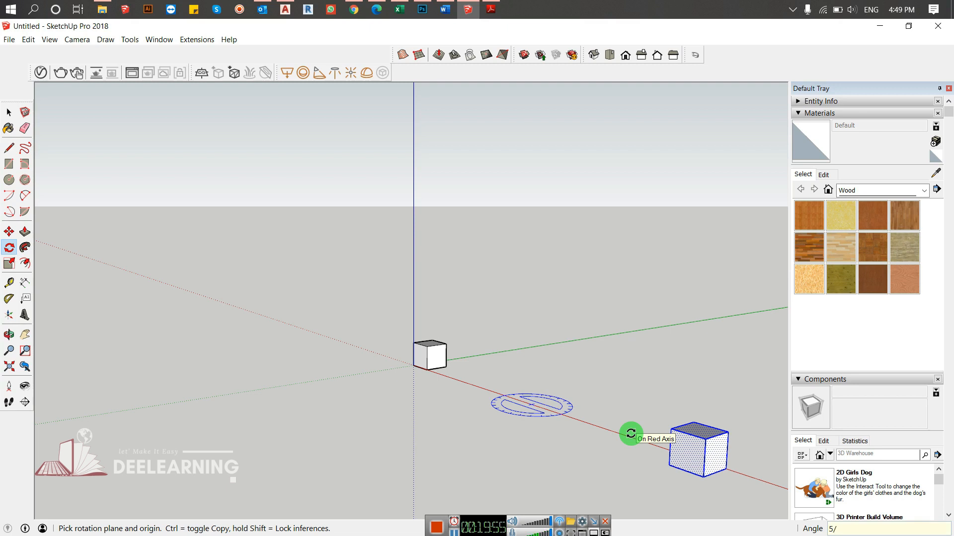
type("/")
key("Return")
middle_click_drag(623, 383, 743, 479)
middle_click_drag(656, 469, 447, 356, "shift")
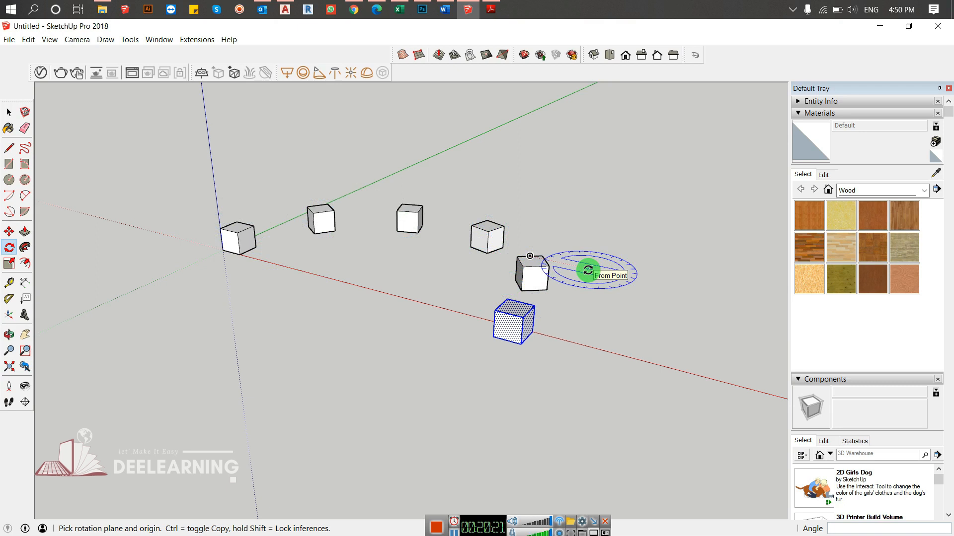
key("ctrl+z")
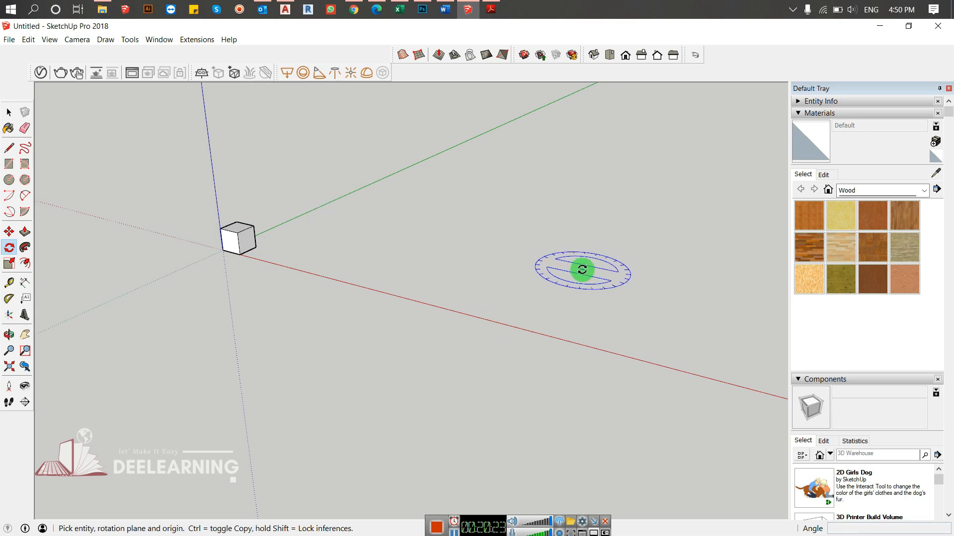
- Copy the whole cube by rotating it 180 degrees about a nearer point on the red axis, starting from its front bottom corner
key("space")
left_click_drag(256, 207, 158, 288)
key("m")
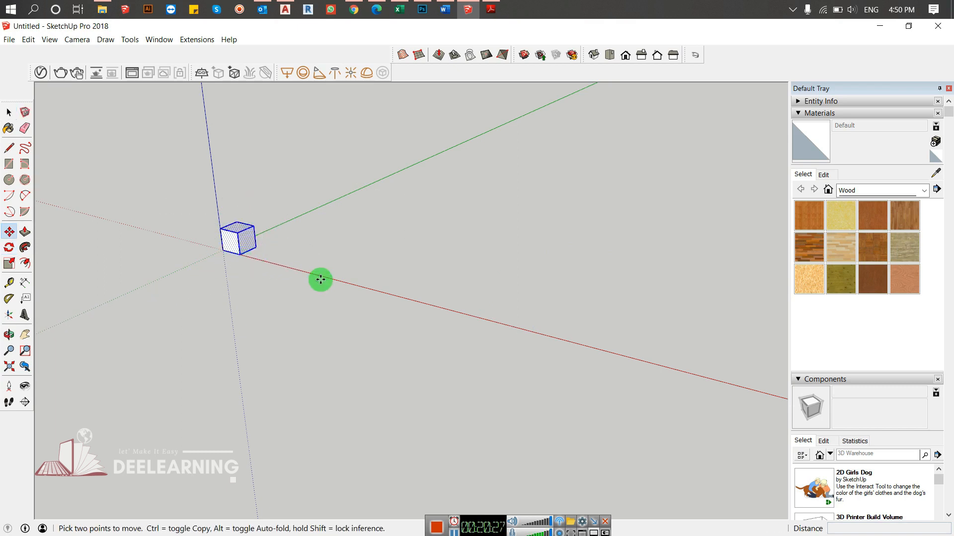
key("q")
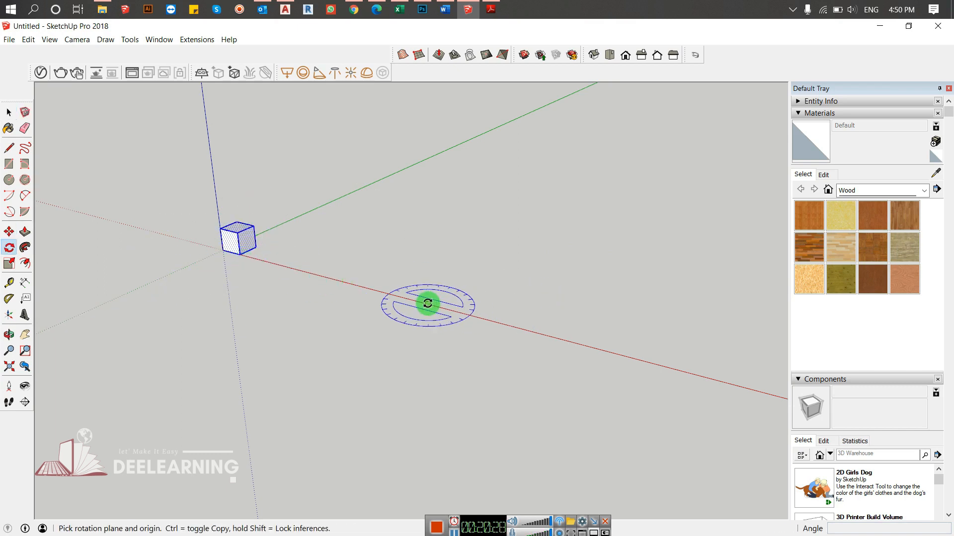
left_click(344, 281)
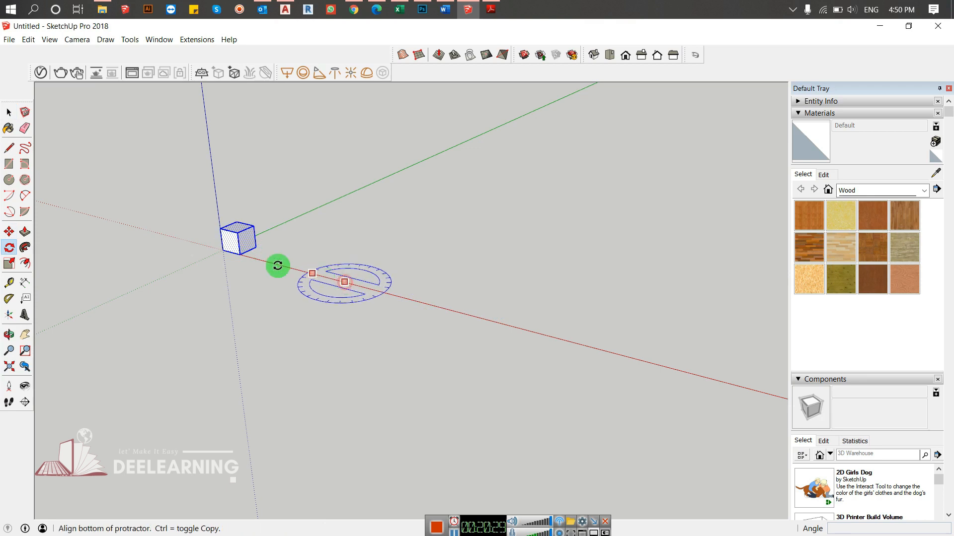
left_click(242, 254)
left_click(476, 317)
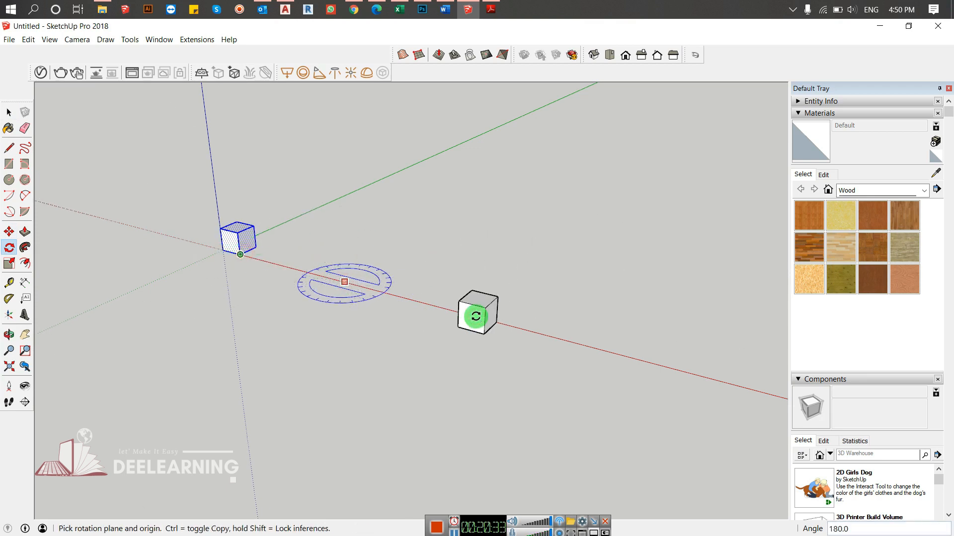
- Divide the 180-degree span into ten equally spaced copies with 10/, and undo the array
type("10/")
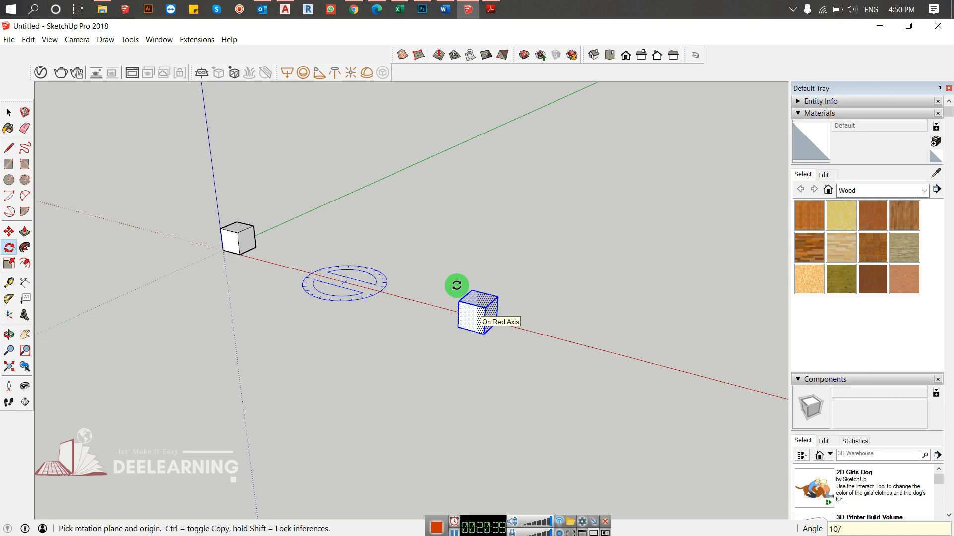
key("Return")
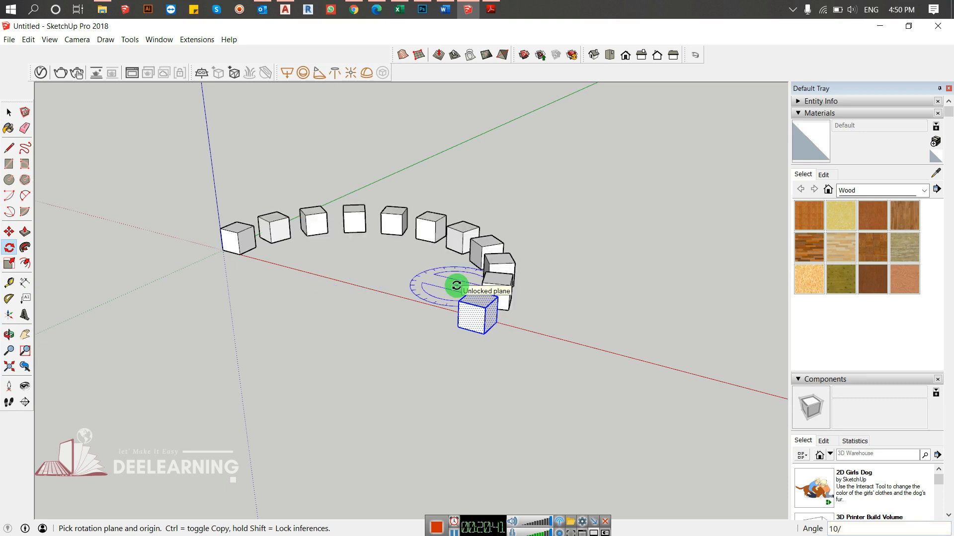
middle_click_drag(410, 302, 547, 382)
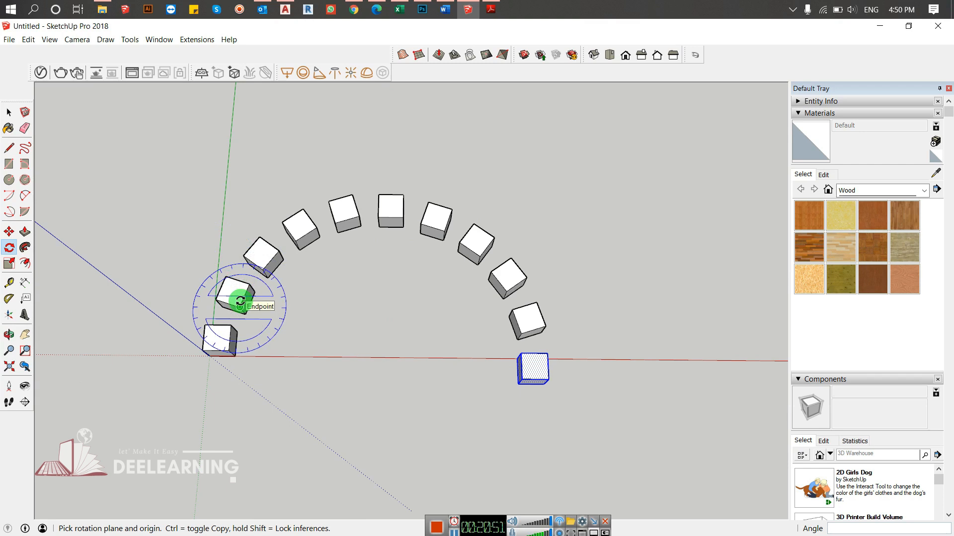
middle_click_drag(534, 368, 474, 294)
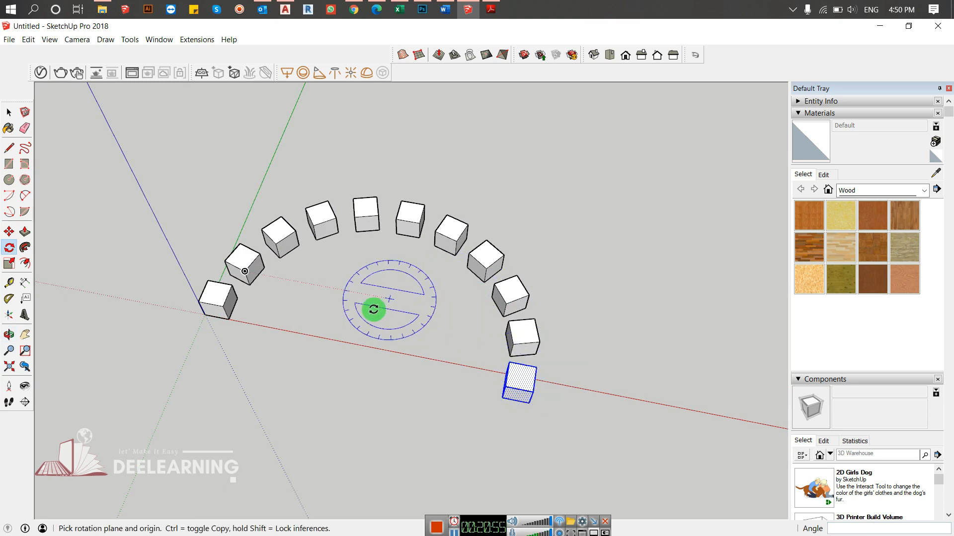
key("ctrl+z")
- Make a rotated copy of the whole cube at 240 degrees about a point on the red axis, and undo the copy
key("space")
left_click_drag(318, 274, 144, 366)
key("m")
key("q")
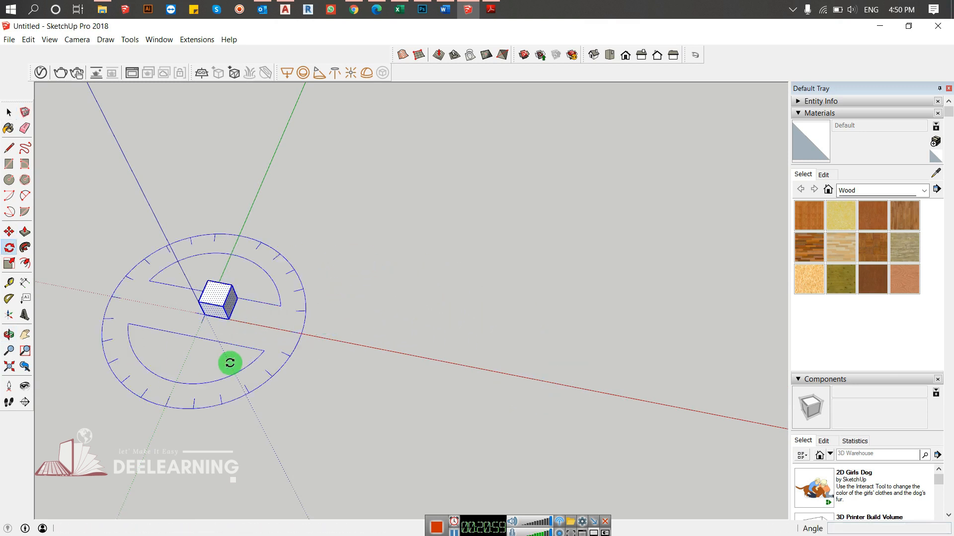
left_click(358, 344)
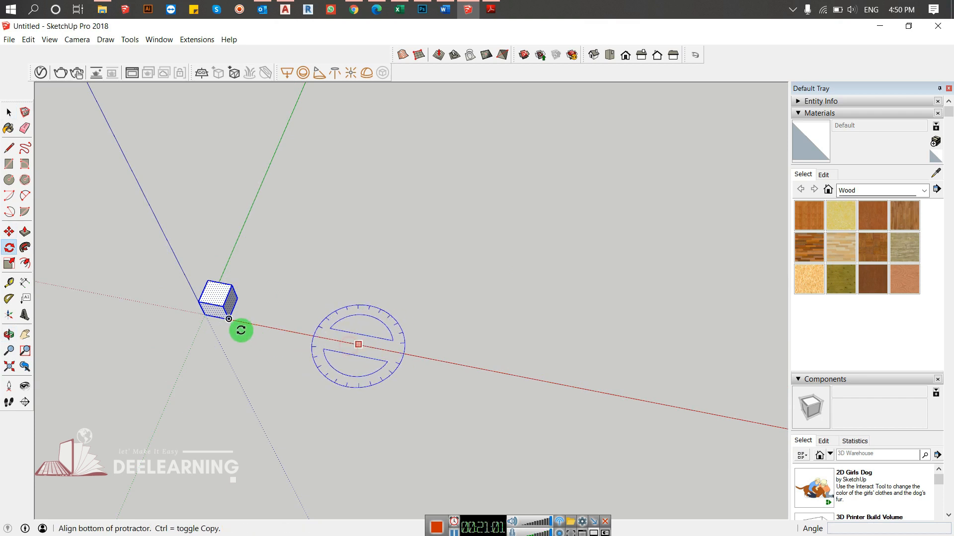
left_click(230, 323)
key("ctrl")
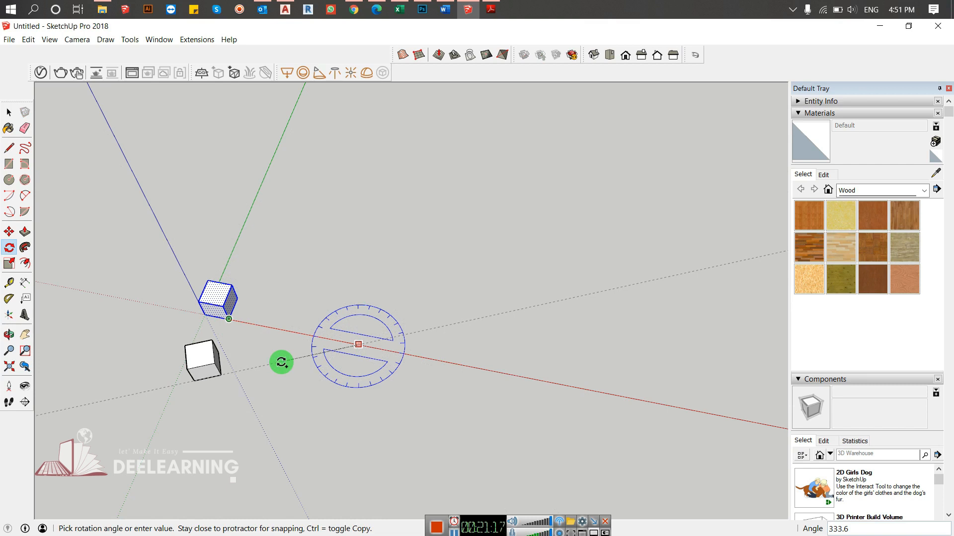
type("240")
key("Return")
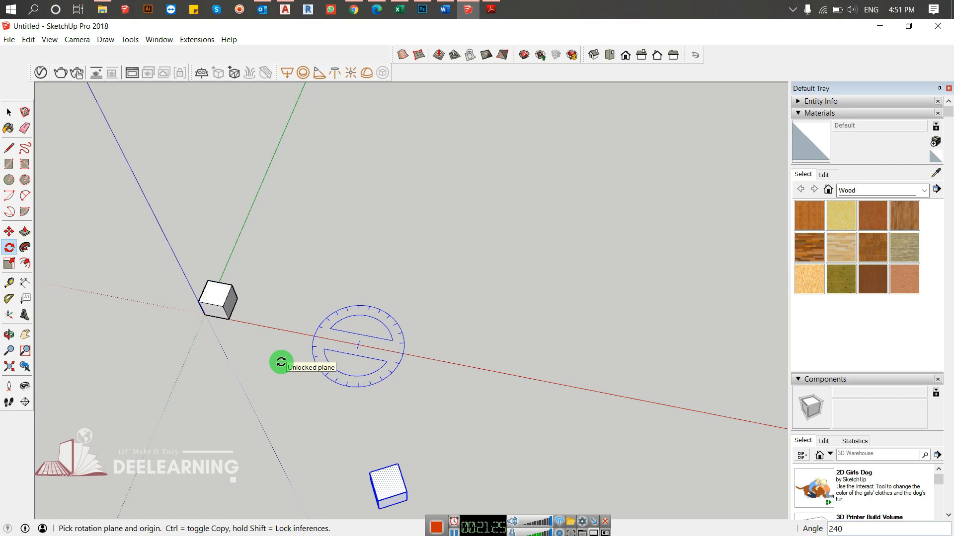
key("ctrl+z")
- Make a rotated copy of the whole cube at 330 degrees about a point on the red axis in the ground plane
key("space")
left_click_drag(65, 418, 118, 394)
key("m")
key("q")
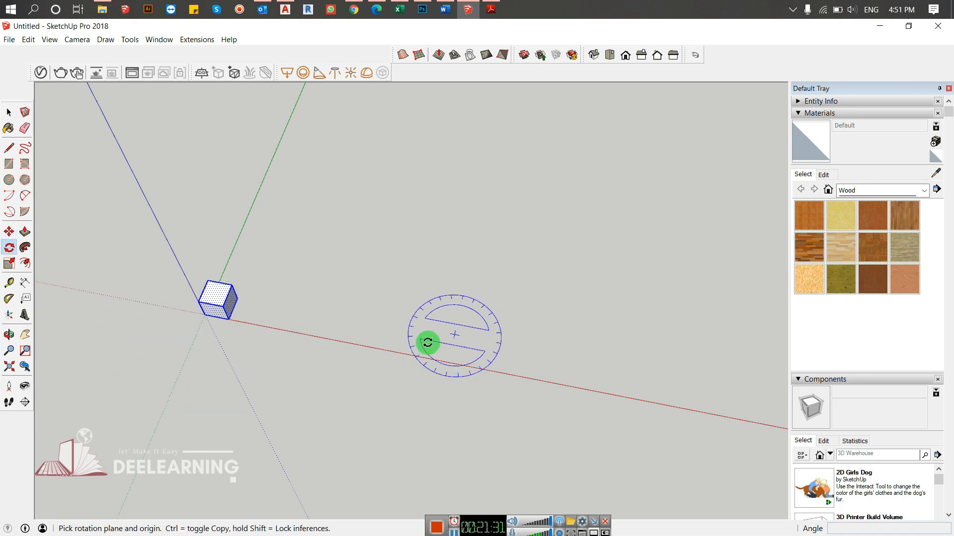
left_click_drag(361, 346, 234, 315)
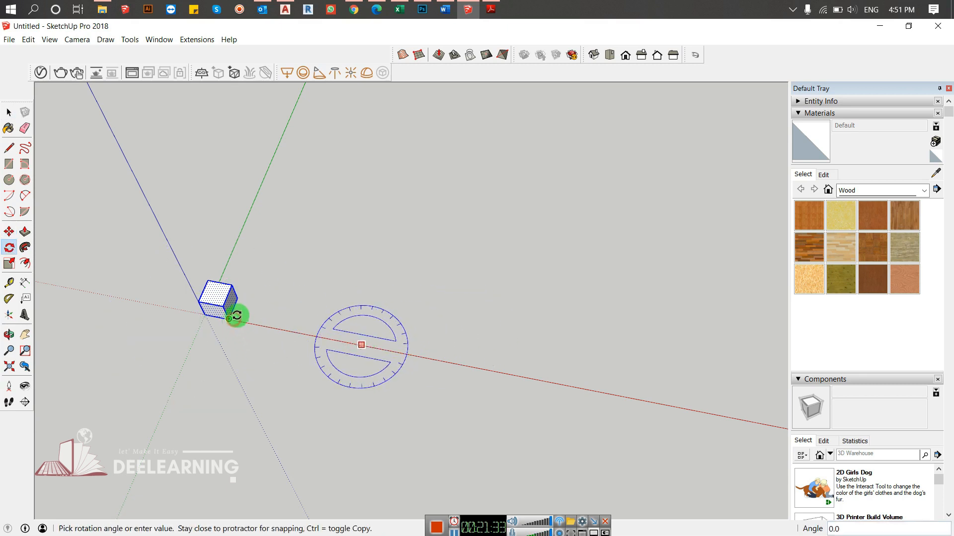
key("ctrl")
type("330")
key("Return")
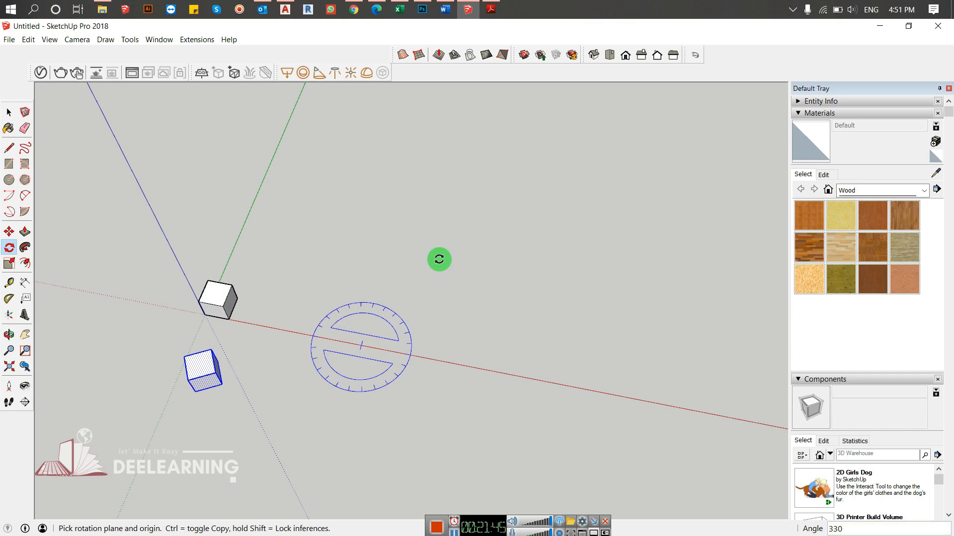
- Divide the 330-degree span into twenty equally spaced copies with 20/, inspect the ring of cubes, and undo it
type("20/")
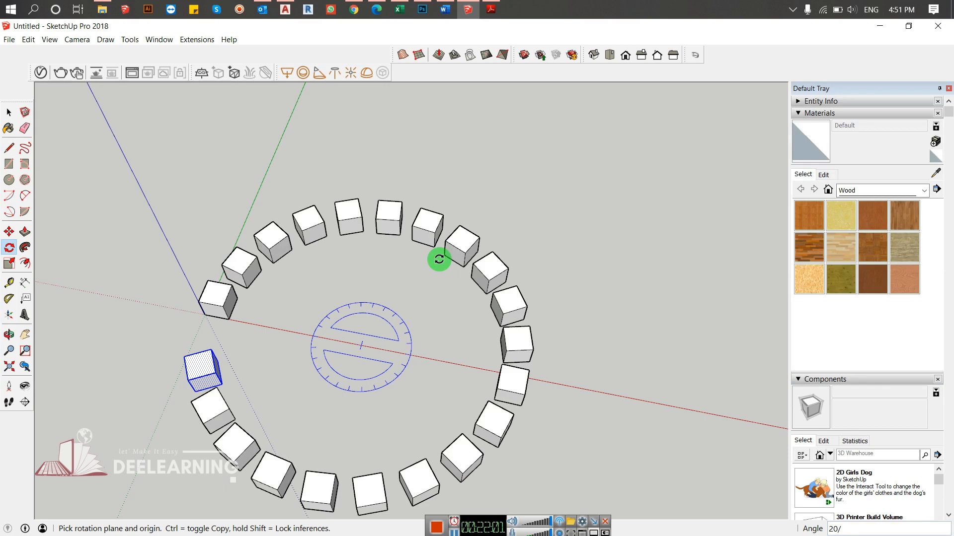
mouse_move(243, 290)
middle_mouse_down()
mouse_move(358, 364)
mouse_move(657, 227)
mouse_move(395, 204)
mouse_move(362, 401)
mouse_move(362, 387)
mouse_move(238, 272)
middle_mouse_up()
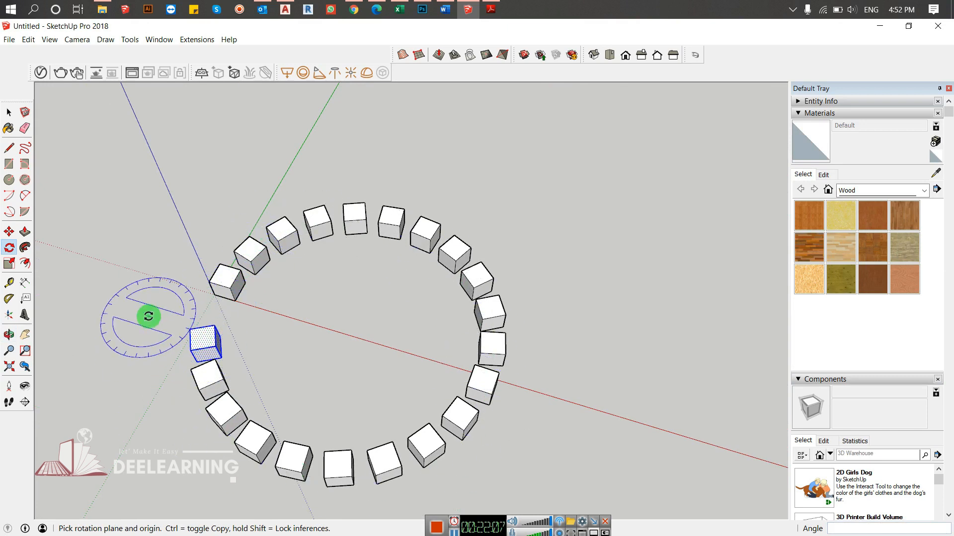
middle_click_drag(148, 317, 496, 208)
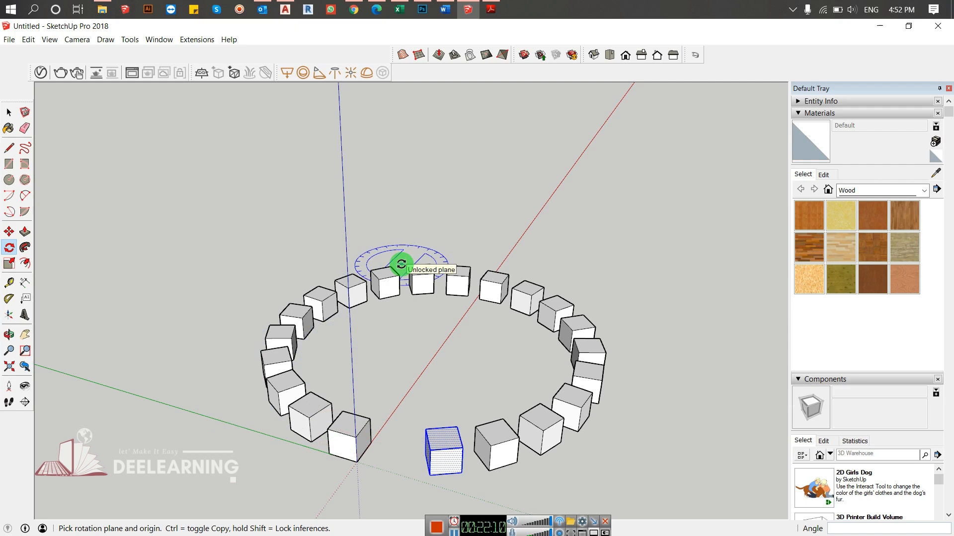
middle_click_drag(401, 265, 32, 326)
middle_click_drag(540, 330, 276, 284)
middle_click_drag(300, 331, 530, 329)
key("space")
middle_click_drag(468, 349, 477, 418)
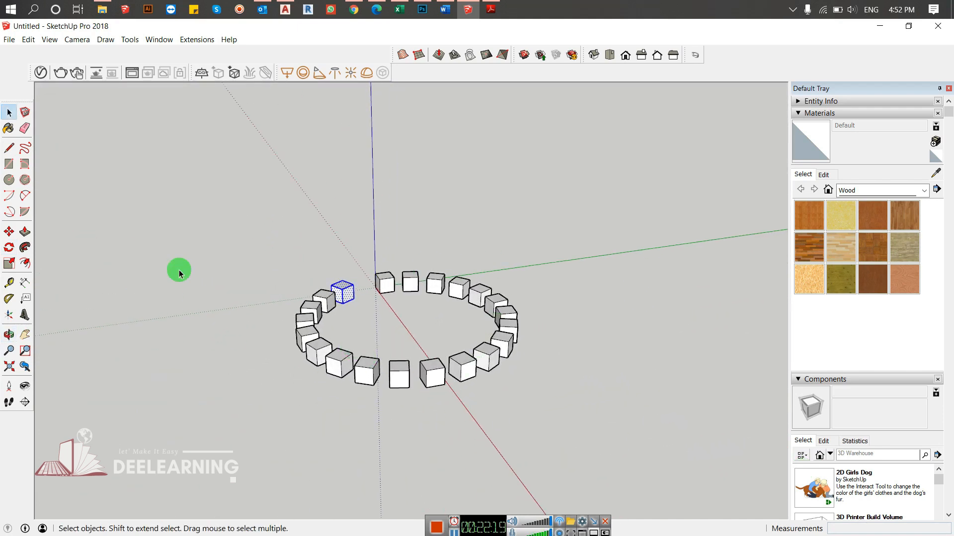
middle_click_drag(354, 226, 347, 288)
key("ctrl+z")
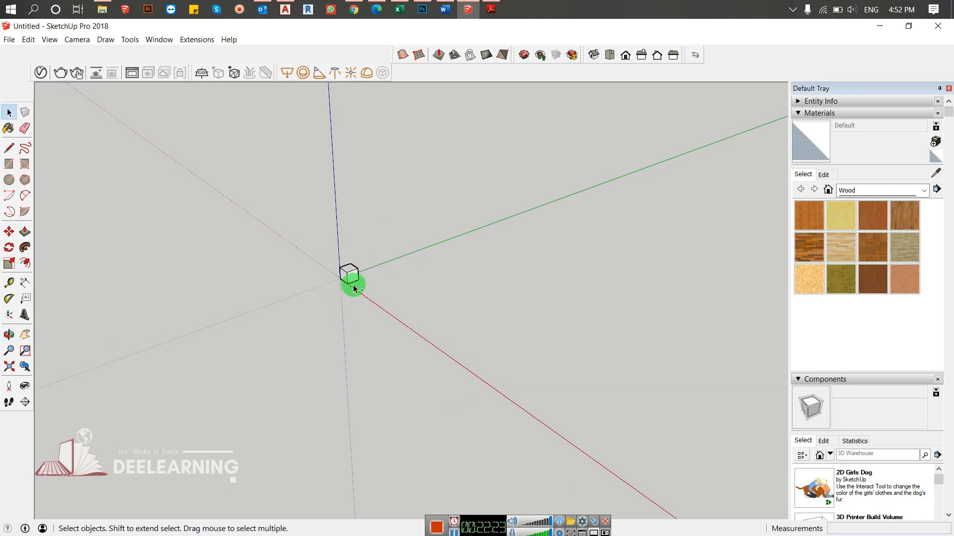
- Try rotating the whole cube to 60 degrees about a point on the red axis in the ground plane, and cancel
left_click_drag(412, 250, 296, 332)
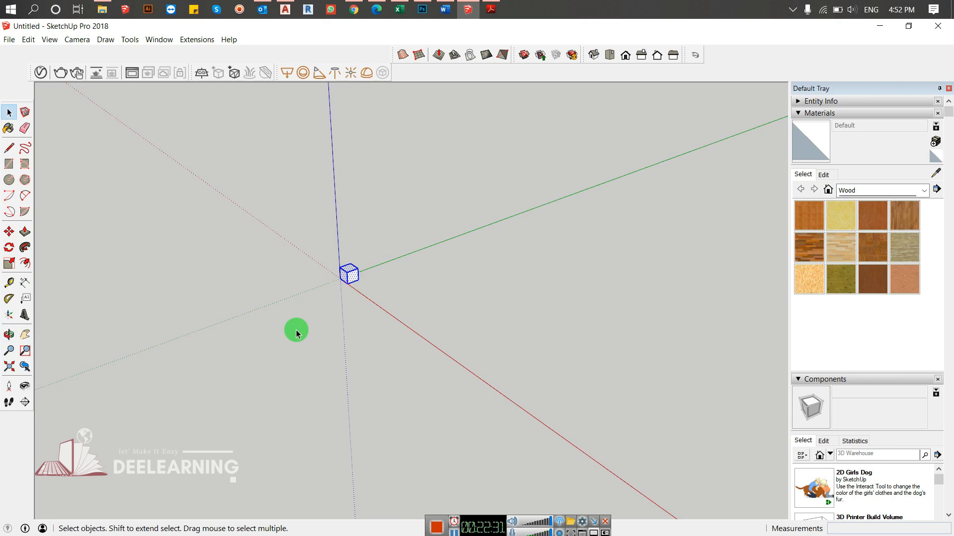
key("q")
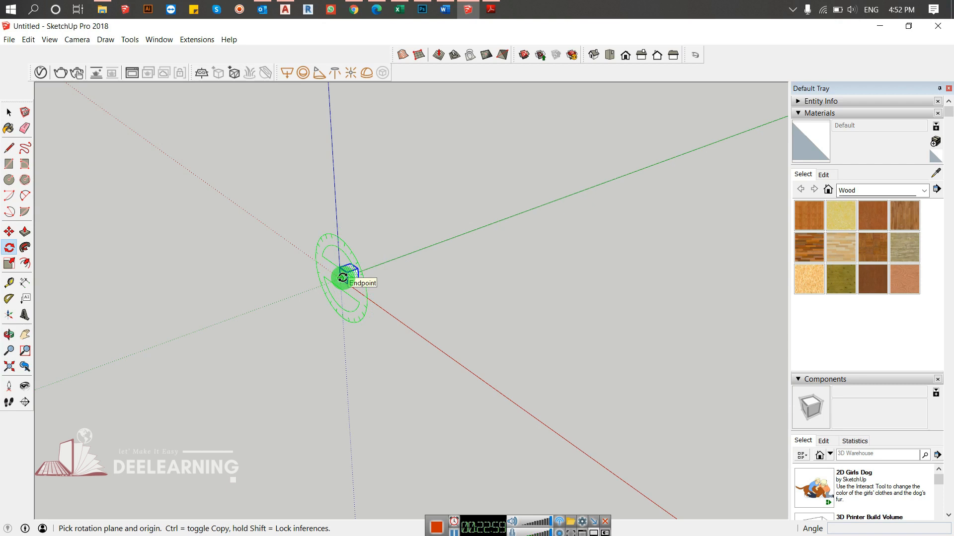
left_click(389, 313)
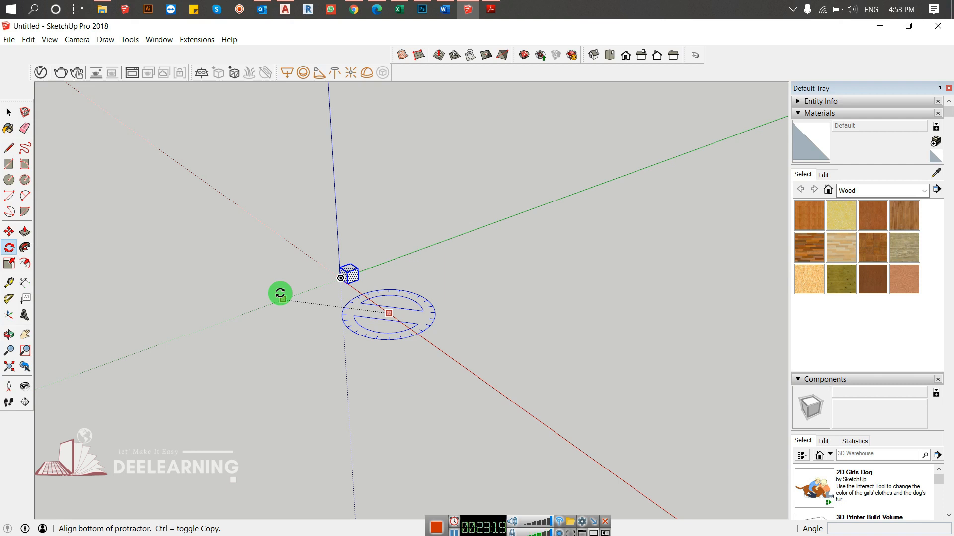
left_click(347, 284)
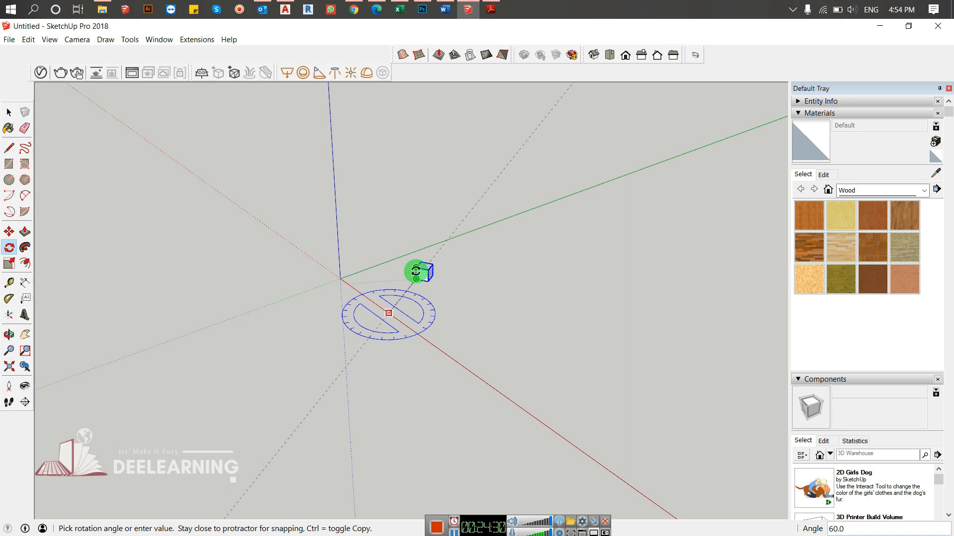
key("space")
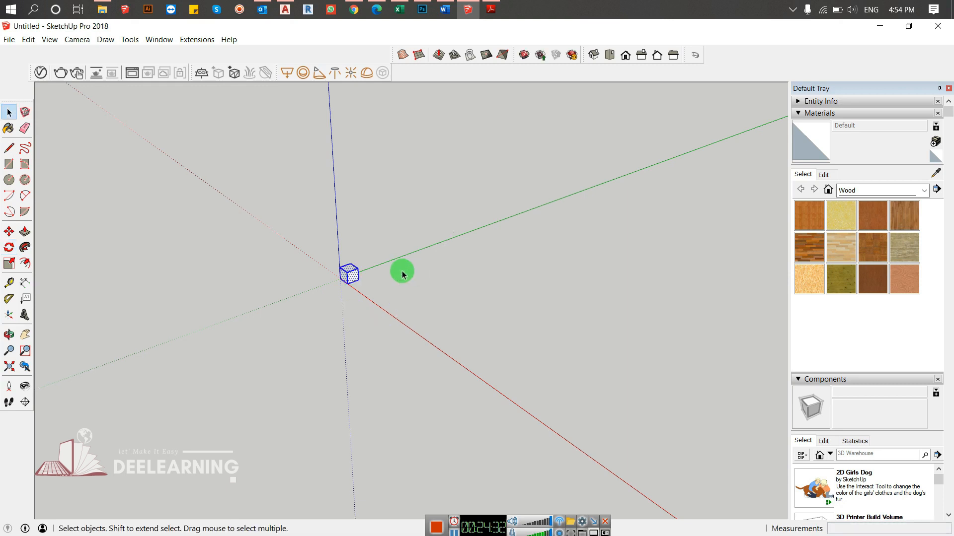
left_click(331, 274)
scroll(331, 274, "up", 7)
middle_click_drag(389, 274, 322, 311)
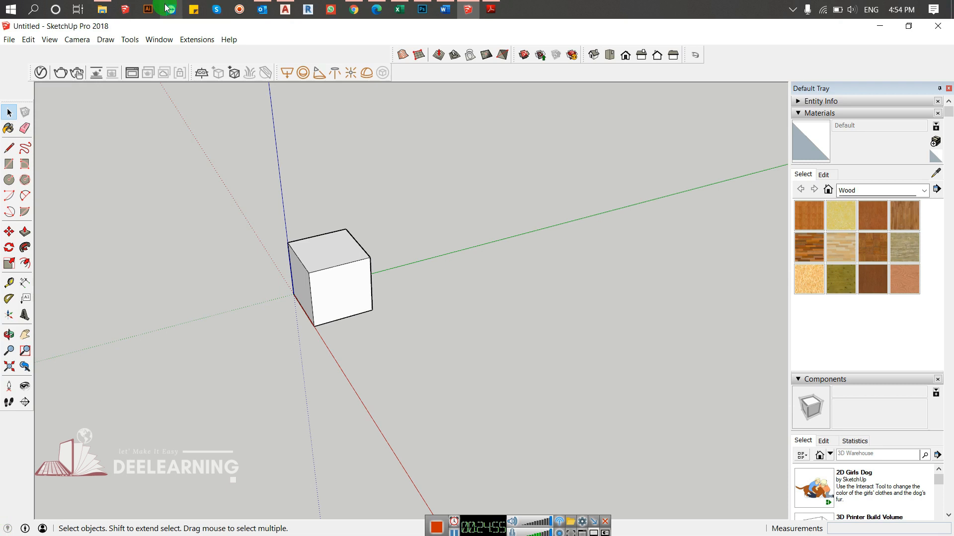
scroll(368, 246, "down", 1)
middle_click_drag(367, 247, 319, 305)
- Try to copy the whole cube along the red axis, and cancel
key("ctrl+a")
key("m")
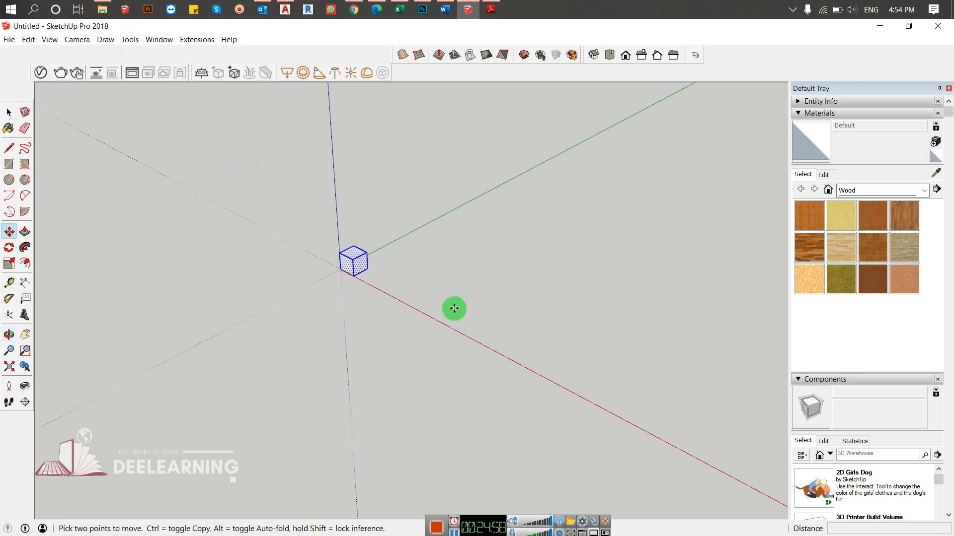
left_click(427, 316)
key("ctrl")
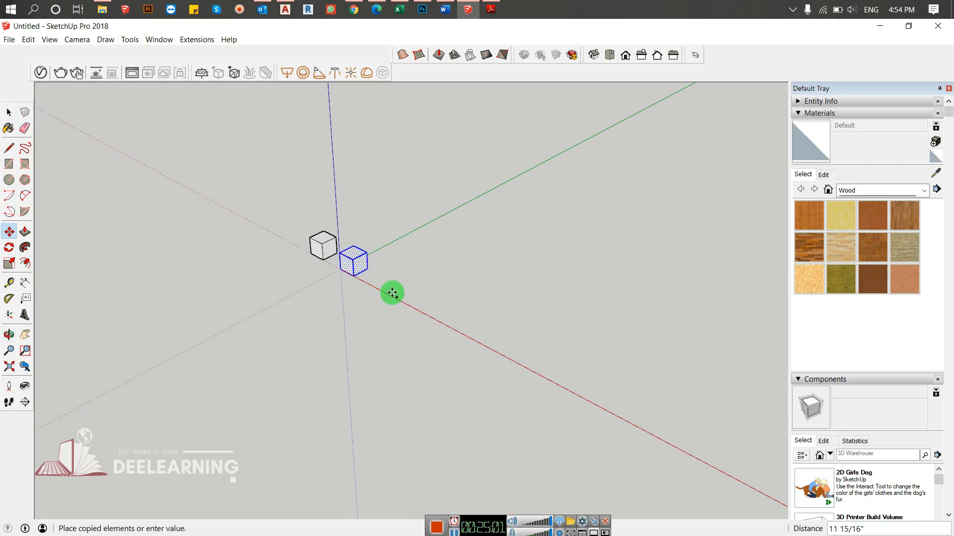
key("Escape")
- Make a rotated copy of the whole cube at 90 degrees about a point on the red axis, and multiply it with 3x
key("q")
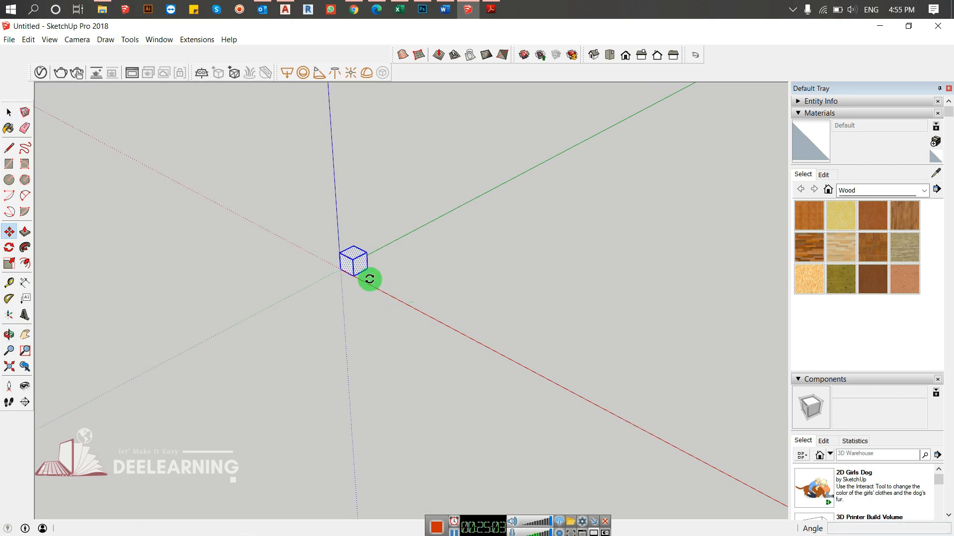
left_click(449, 326)
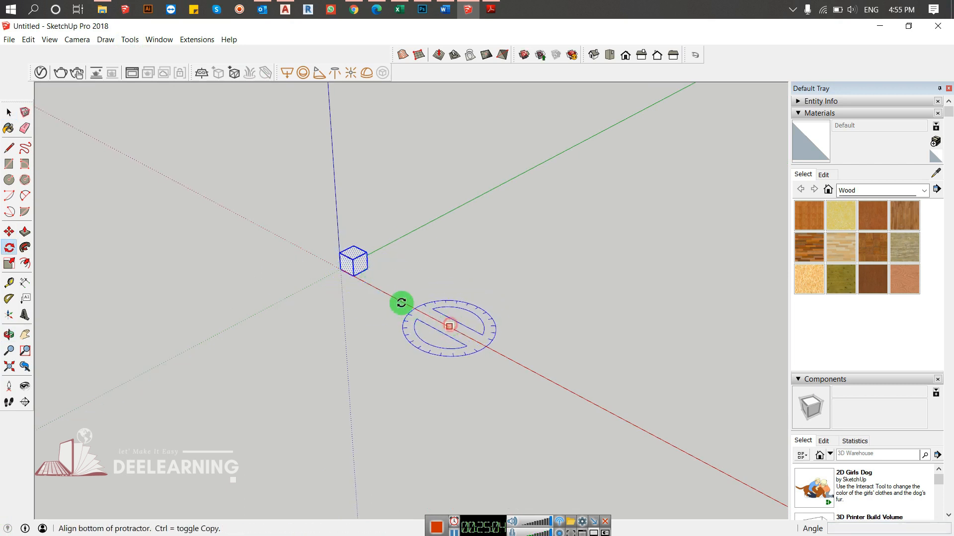
left_click(356, 276)
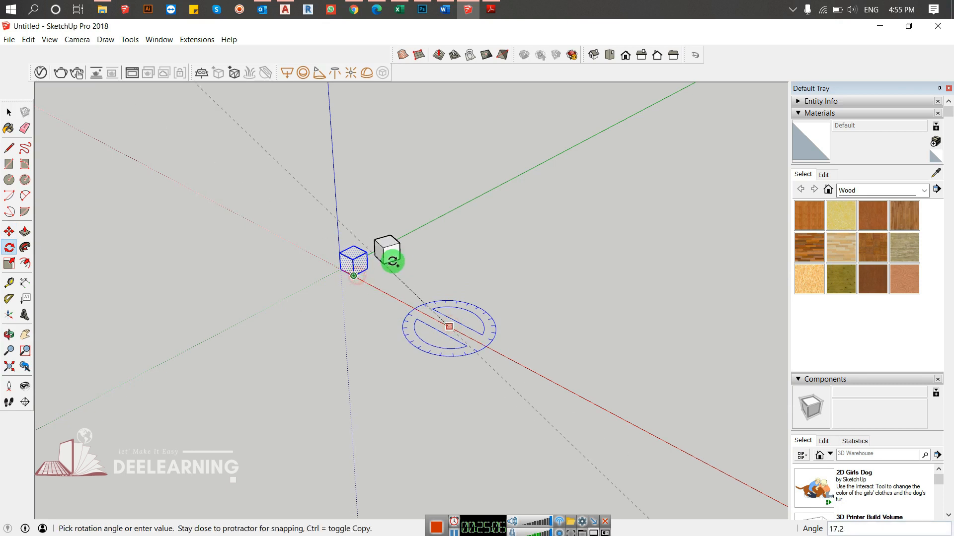
type("90")
key("Return")
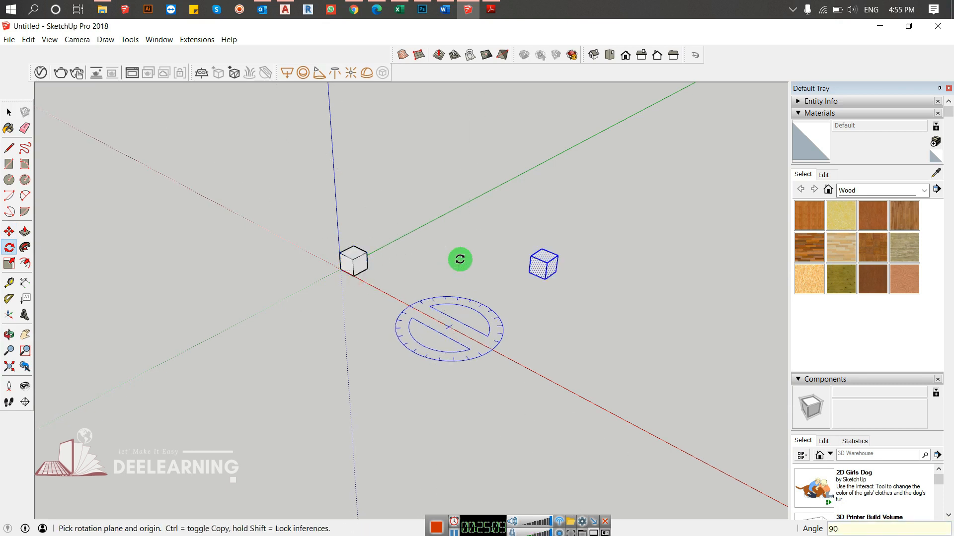
type("3")
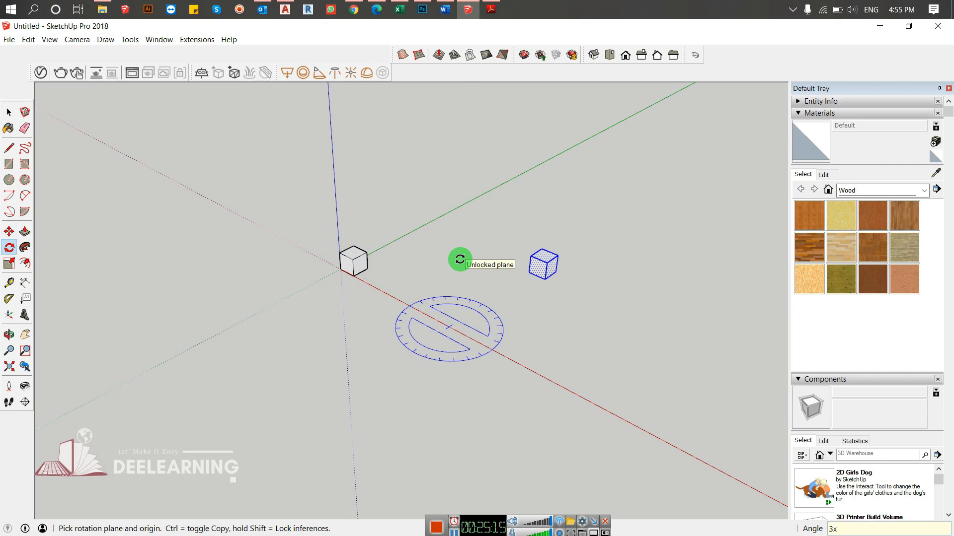
type("x")
key("Return")
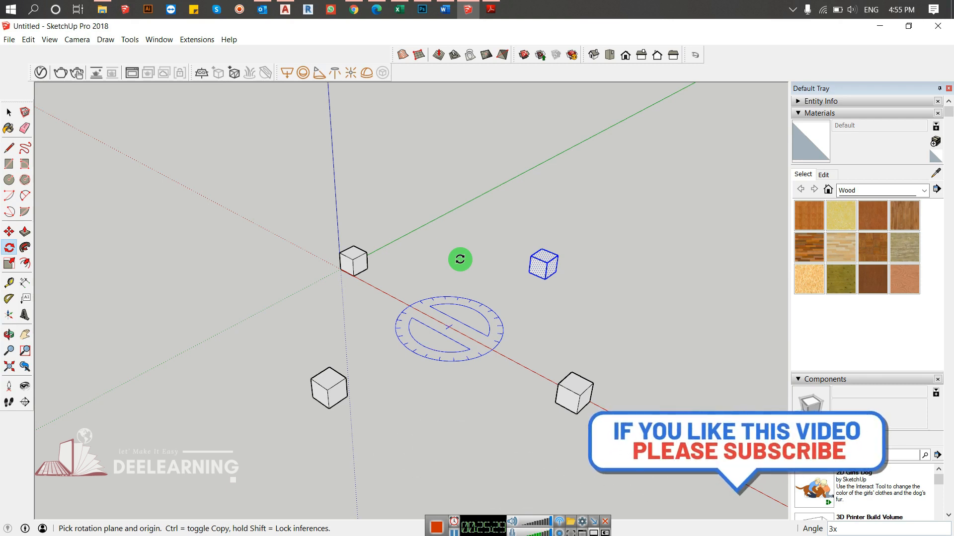
- Clear the selection and examine the polar arrangement of cubes around the rotation centre
key("space")
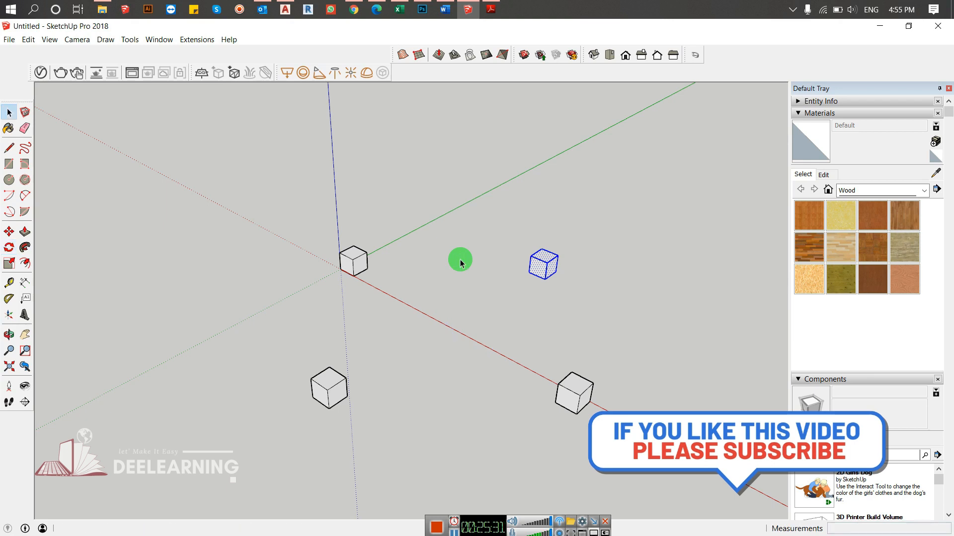
left_click(487, 263)
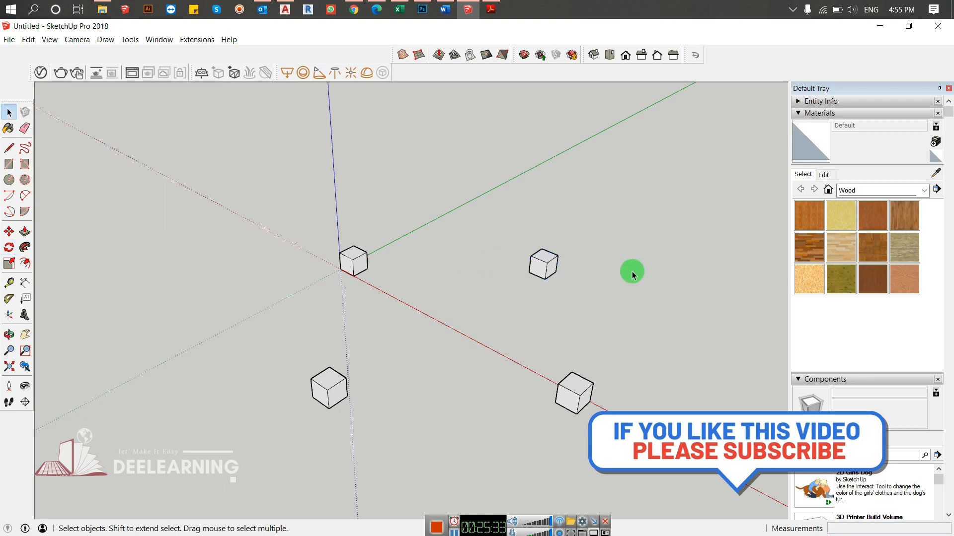
scroll(589, 286, "down", 5)
middle_click_drag(589, 285, 630, 403)
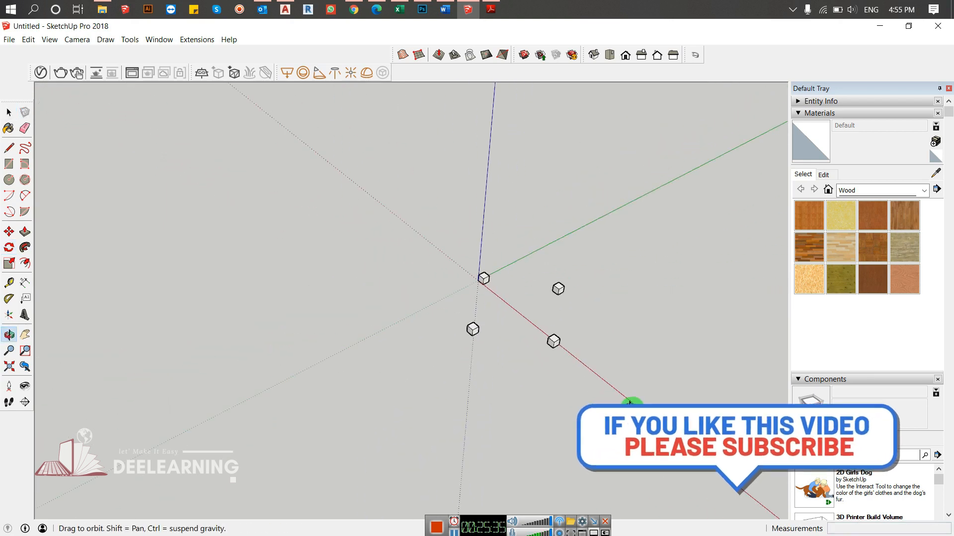
scroll(543, 313, "up", 6)
scroll(613, 318, "up", 3)
middle_click_drag(613, 318, 541, 304, "shift")
scroll(490, 309, "down", 4)
- Delete the three copied cubes, keeping only the original at the origin
left_click_drag(590, 212, 518, 431)
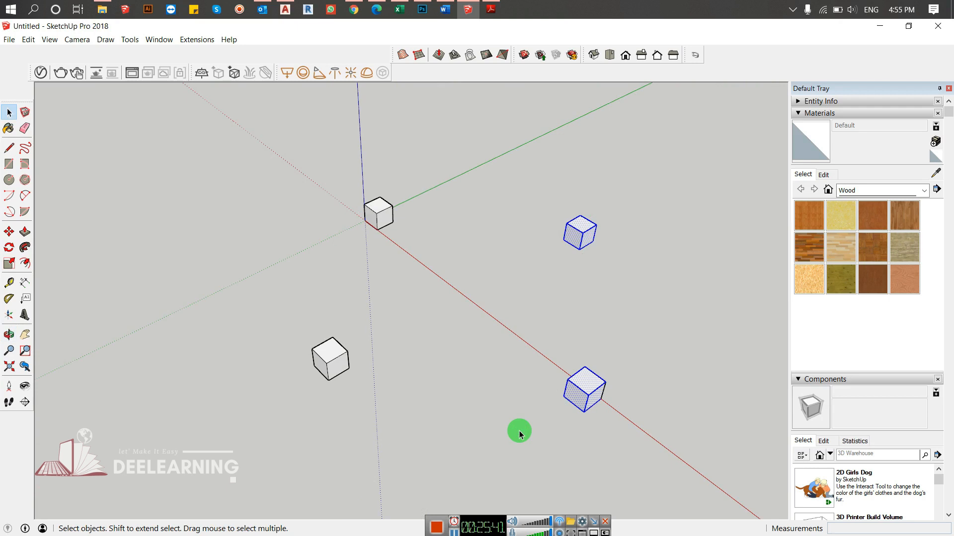
key("Delete")
left_click_drag(345, 310, 235, 461)
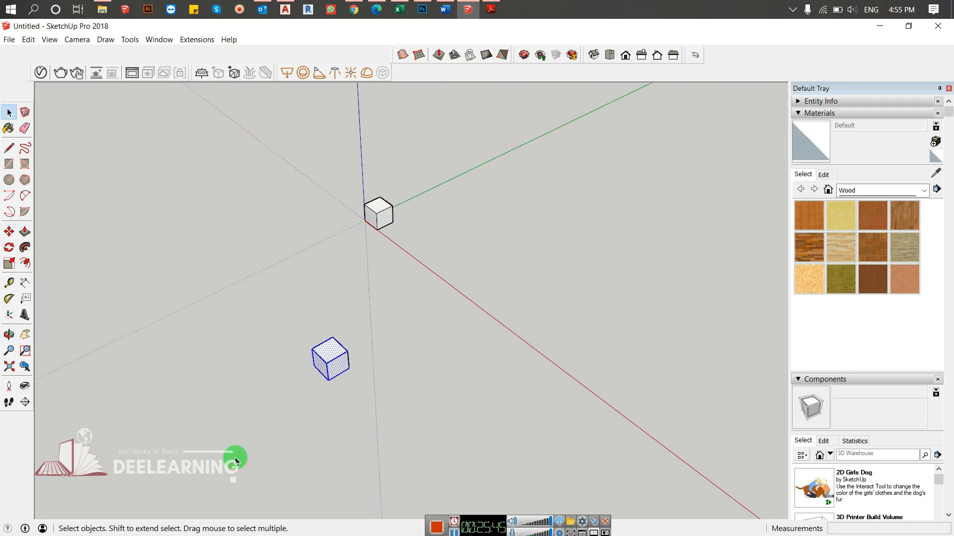
key("Delete")
- Push/Pull the cube's top face upward to turn it into a tall column
key("p")
left_click_drag(393, 219, 377, 102)
middle_click_drag(410, 183, 464, 72)
- Select the whole column and try moving it up along the blue axis, abandoning the move
key("space")
left_click_drag(453, 89, 257, 297)
key("m")
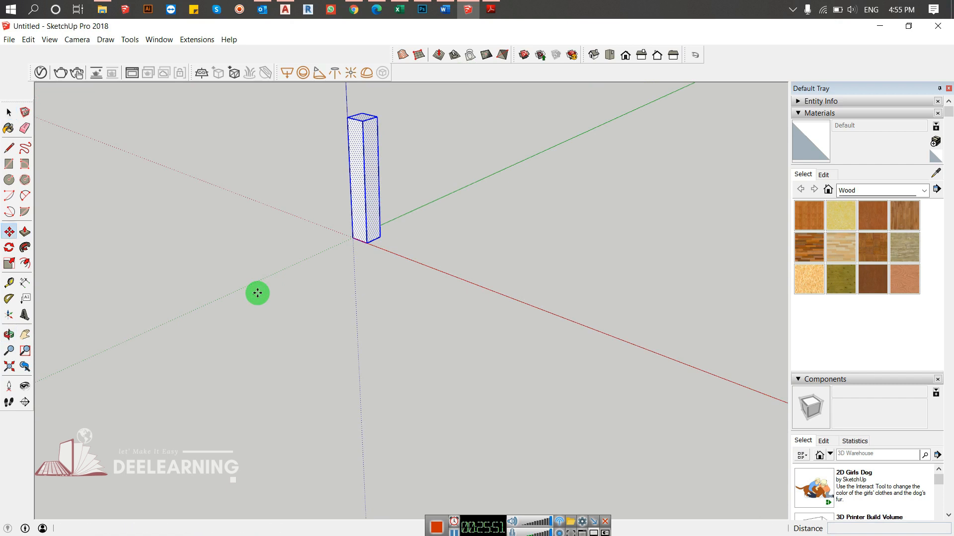
left_click(357, 180)
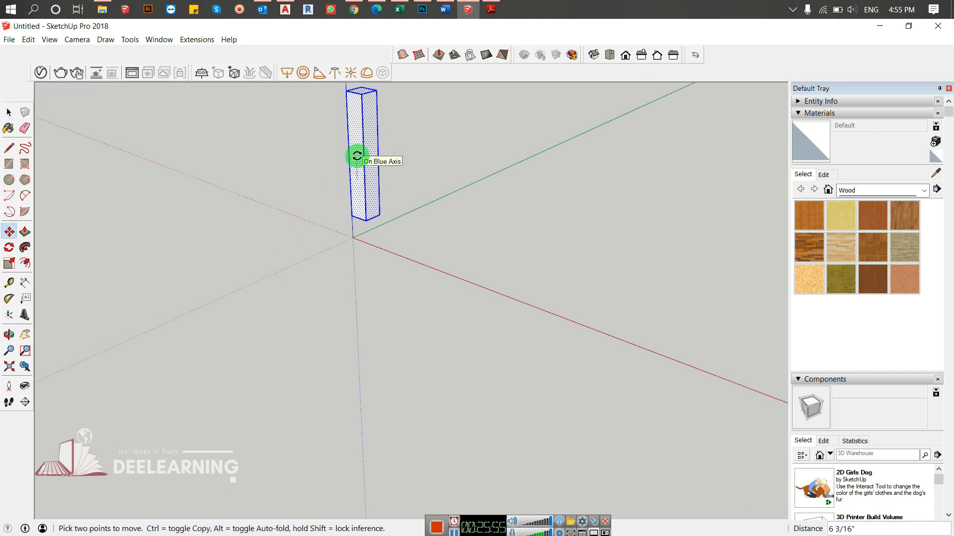
- Try making a rotated copy of the column about a point in the middle of its front face, and cancel
key("q")
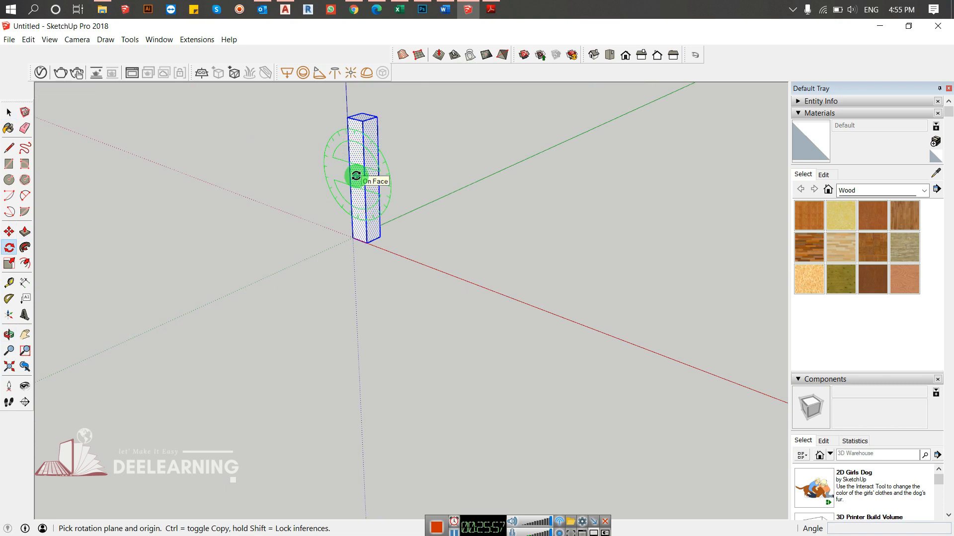
left_click(356, 176)
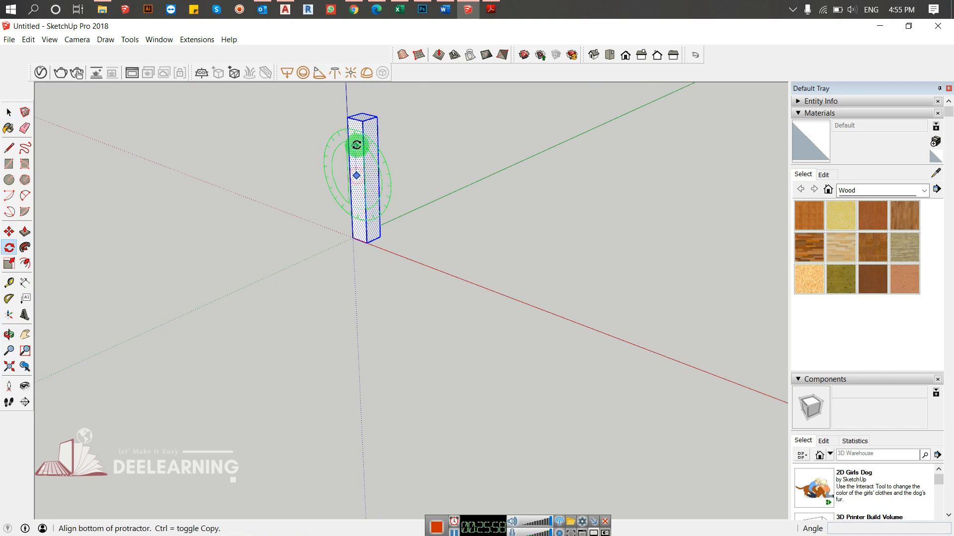
left_click(353, 119)
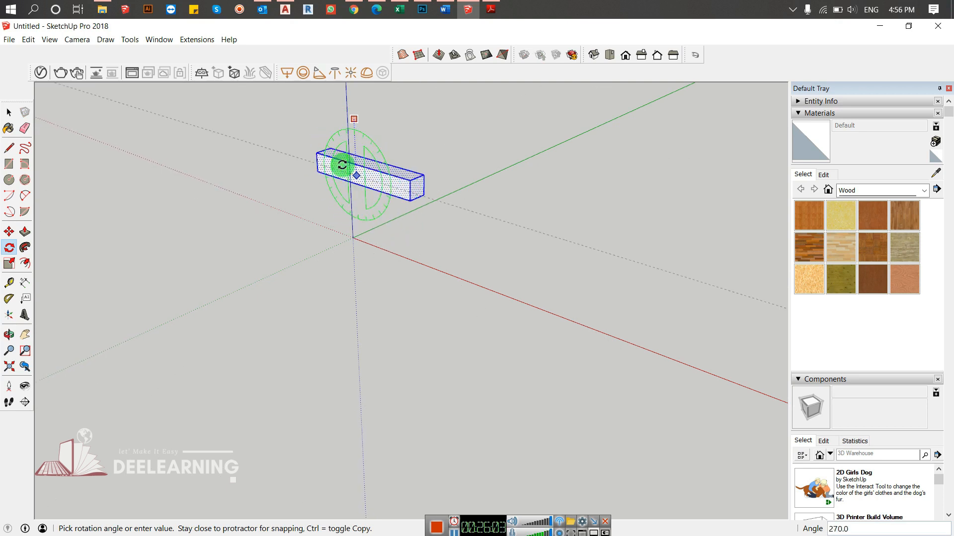
key("ctrl")
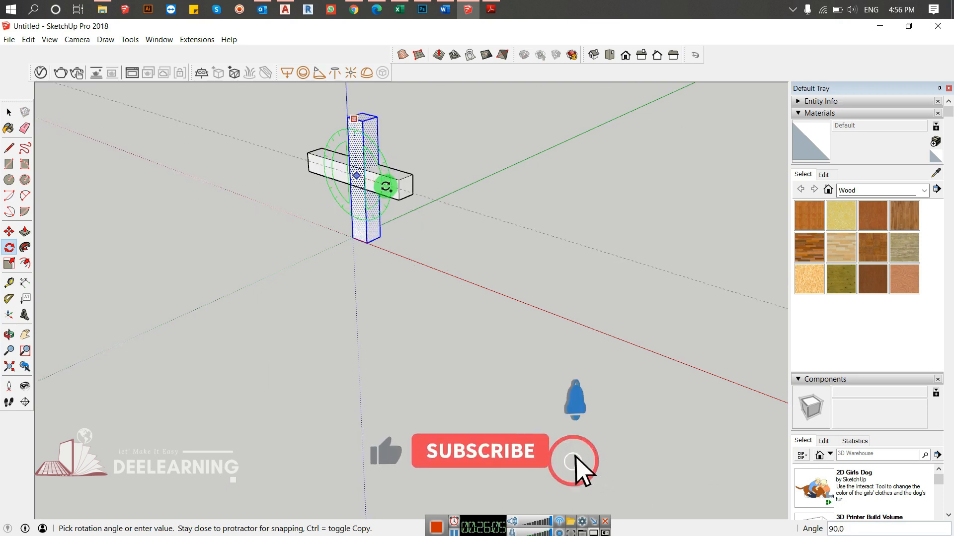
middle_click_drag(387, 184, 567, 172)
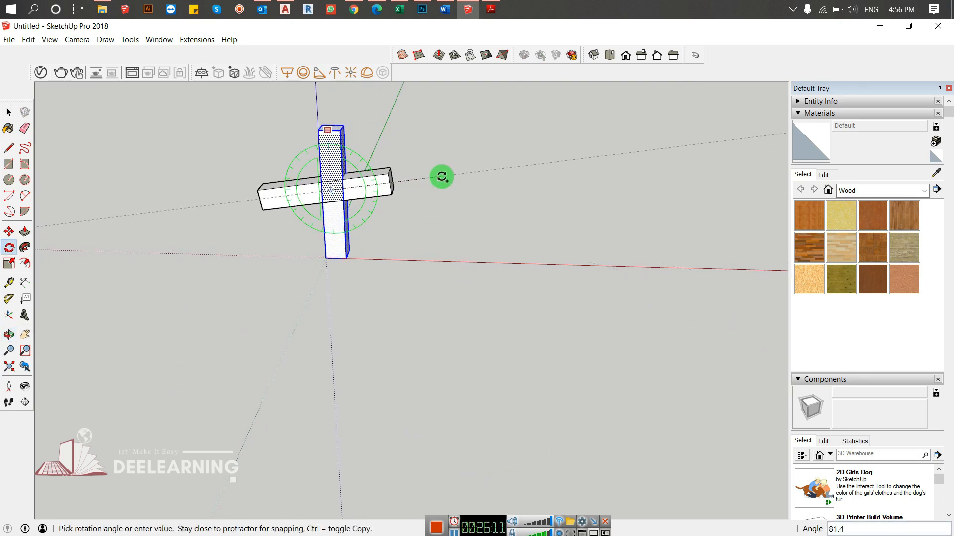
key("Escape")
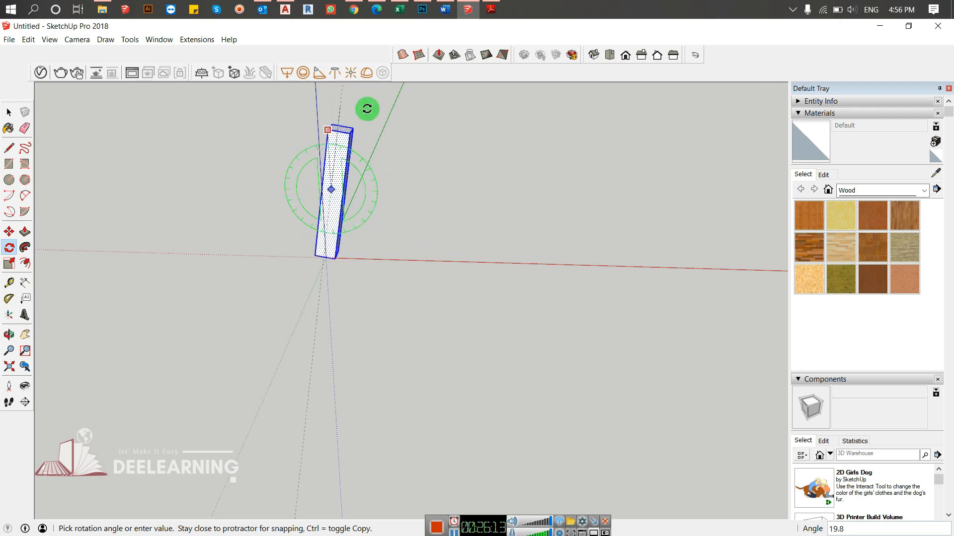
left_click(371, 232)
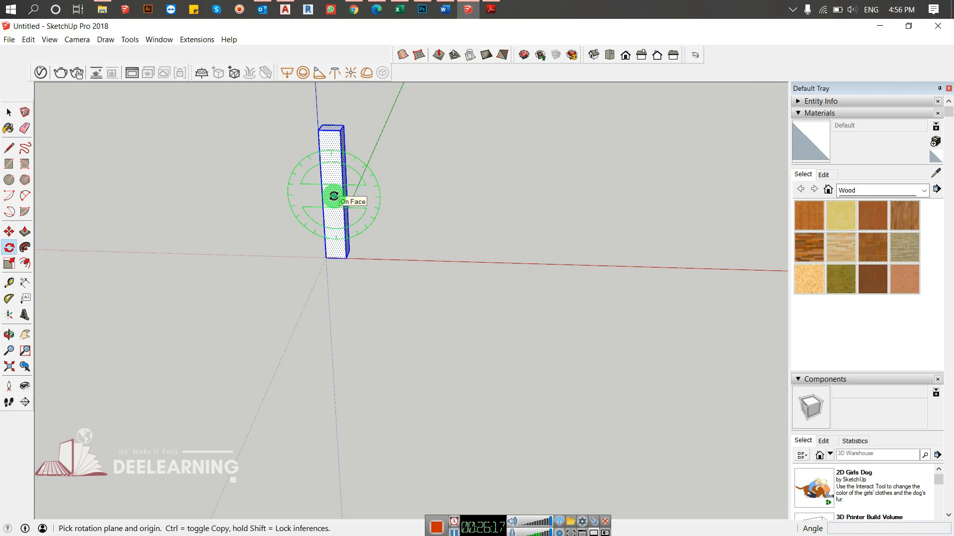
- Make a 90-degree rotated copy of the column about the midpoint of its front bottom edge, and multiply it with 3x
left_click(336, 258)
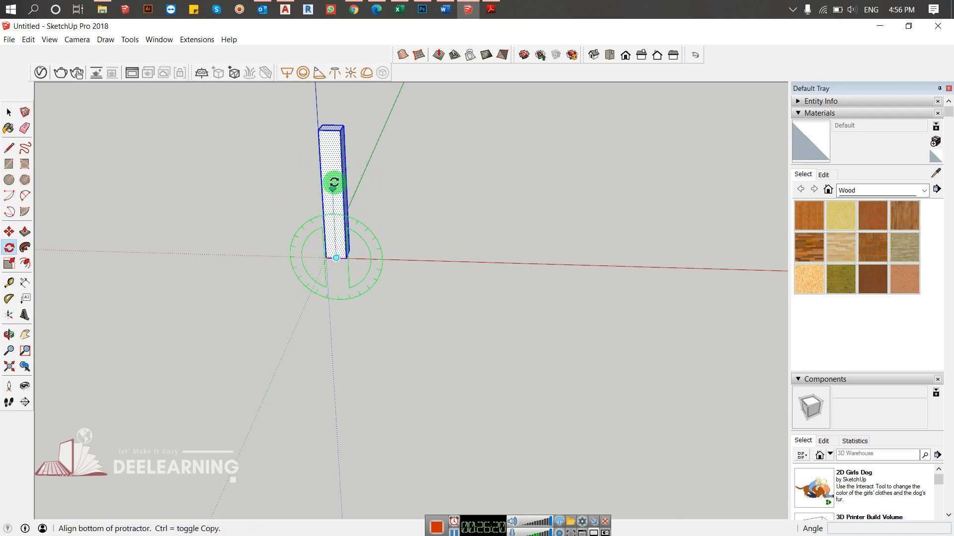
left_click(331, 132)
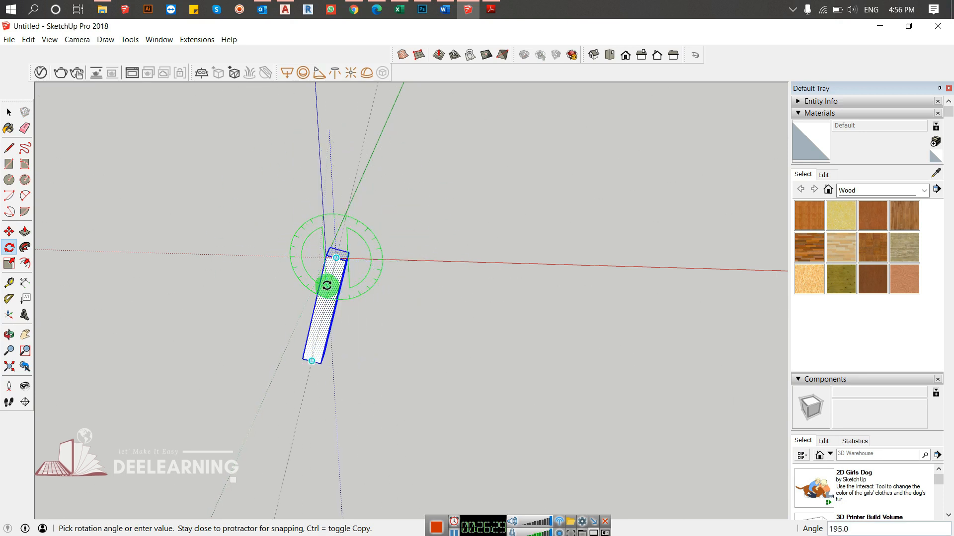
key("ctrl")
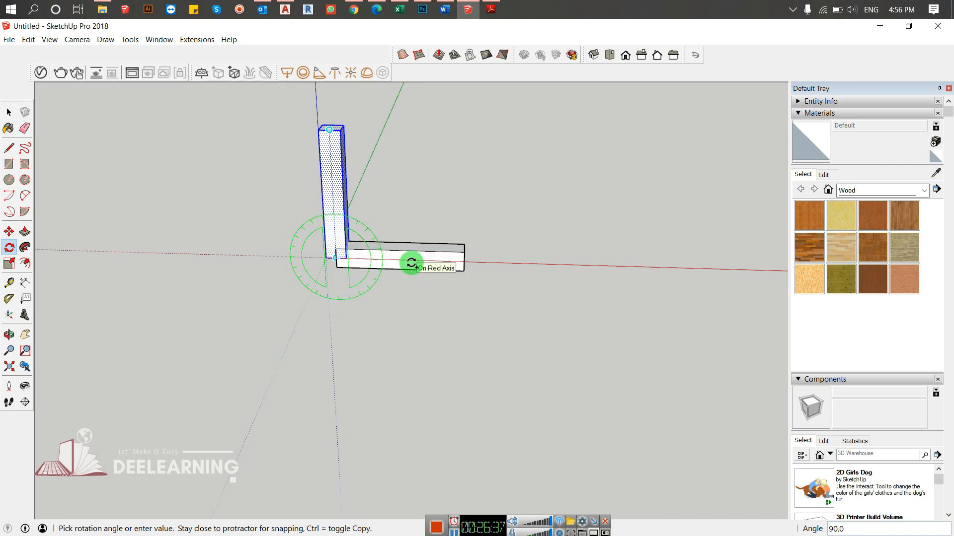
left_click(411, 262)
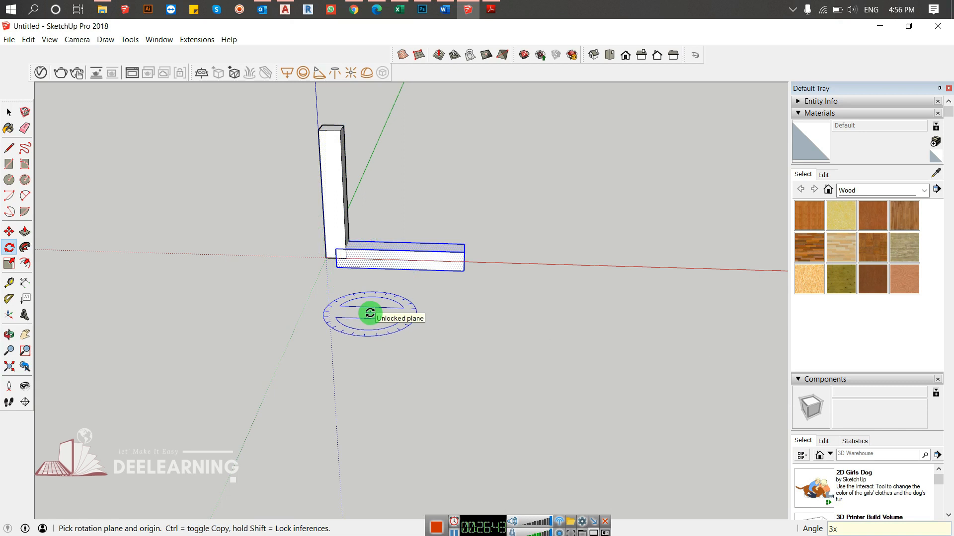
key("Return")
middle_click_drag(368, 309, 460, 258)
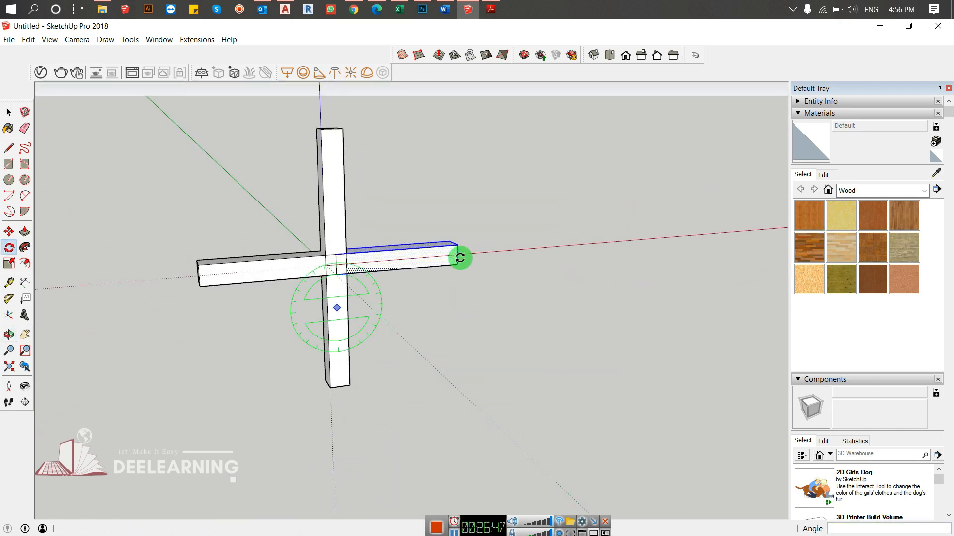
- Erase edges at the centre of the cross where the four arms meet
key("space")
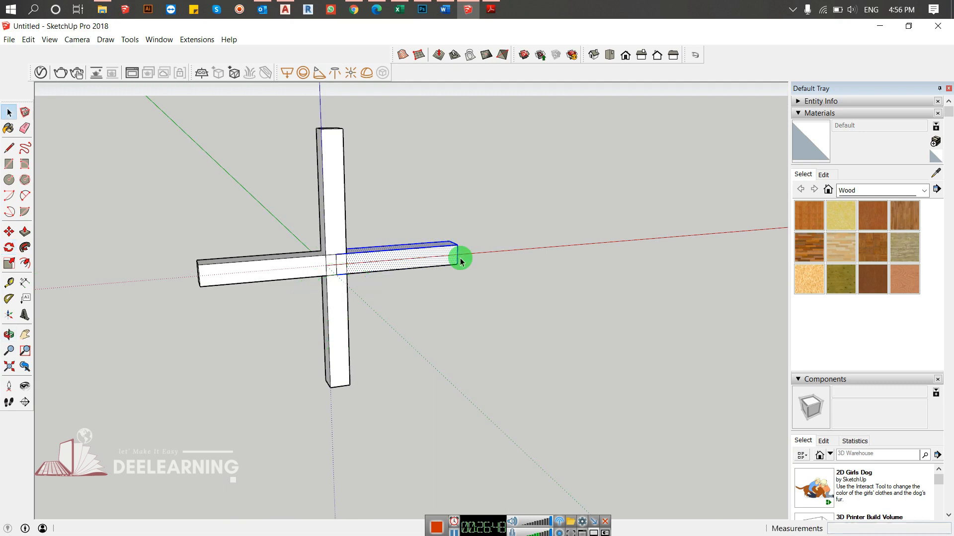
scroll(342, 267, "up", 4)
scroll(341, 266, "up", 4)
middle_click(341, 268)
key("e")
mouse_move(321, 211)
left_mouse_down()
mouse_move(315, 260)
mouse_move(330, 255)
mouse_move(315, 276)
mouse_move(272, 273)
mouse_move(368, 243)
mouse_move(374, 268)
mouse_move(341, 277)
mouse_move(264, 247)
mouse_move(330, 259)
left_mouse_up()
- Select the whole cross-shaped model and delete it
key("space")
mouse_move(330, 260)
middle_mouse_down()
mouse_move(407, 298)
mouse_move(36, 315)
mouse_move(419, 244)
mouse_move(236, 302)
mouse_move(367, 270)
mouse_move(461, 304)
mouse_move(477, 200)
middle_mouse_up()
left_click_drag(464, 202, 314, 401)
key("Delete")
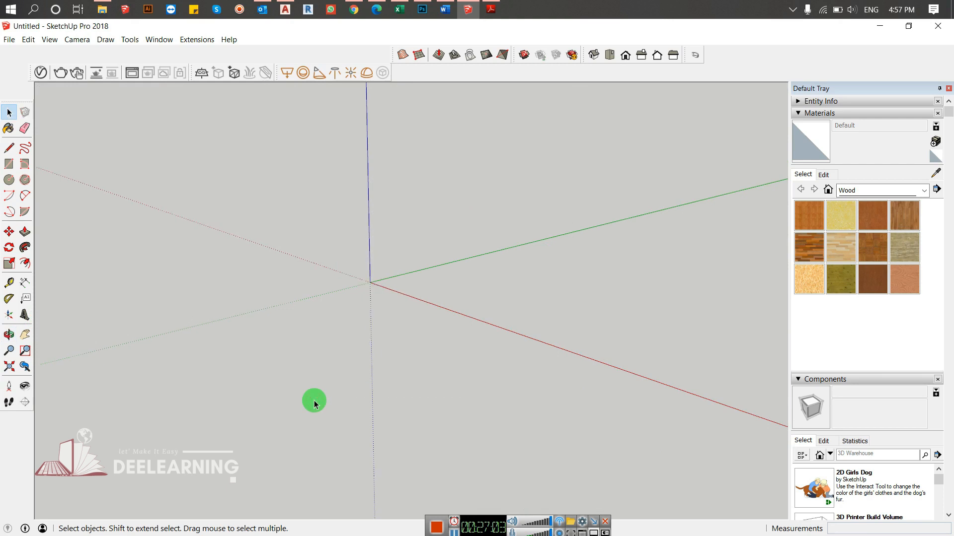
- Switch to the course outline in Adobe Reader, review the Basic Modifiers And Advanced Tools section, and return to SketchUp
left_click(491, 9)
scroll(311, 273, "down", 2)
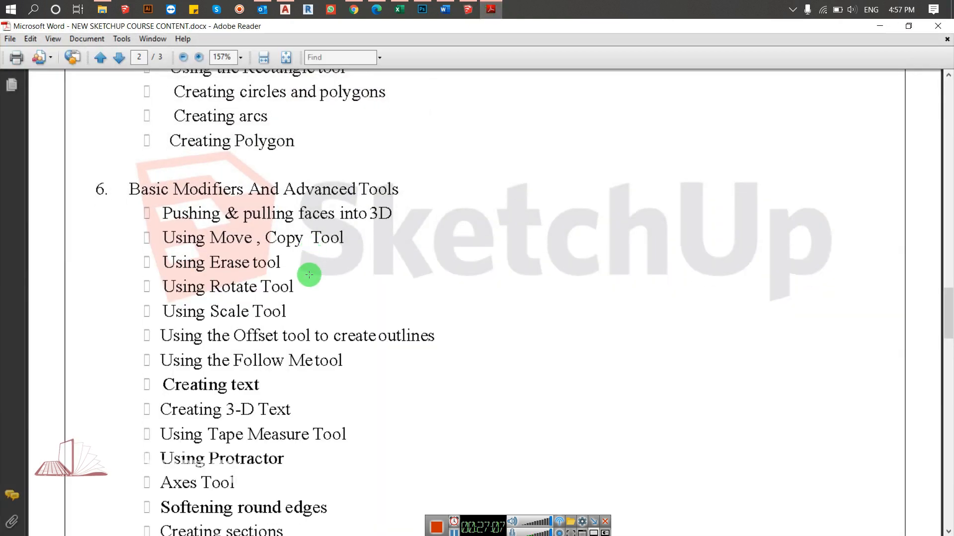
scroll(311, 291, "down", 1)
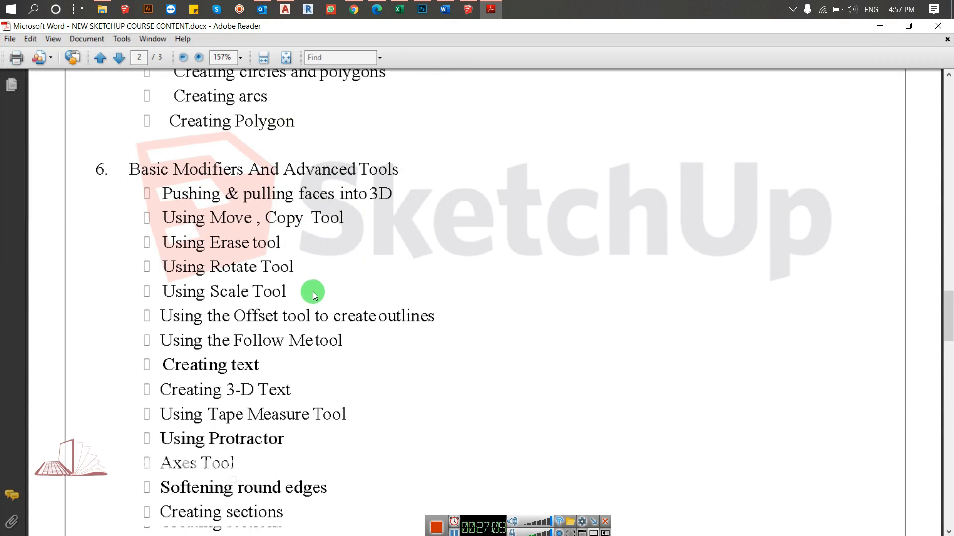
scroll(313, 292, "down", 2)
scroll(312, 291, "down", 2)
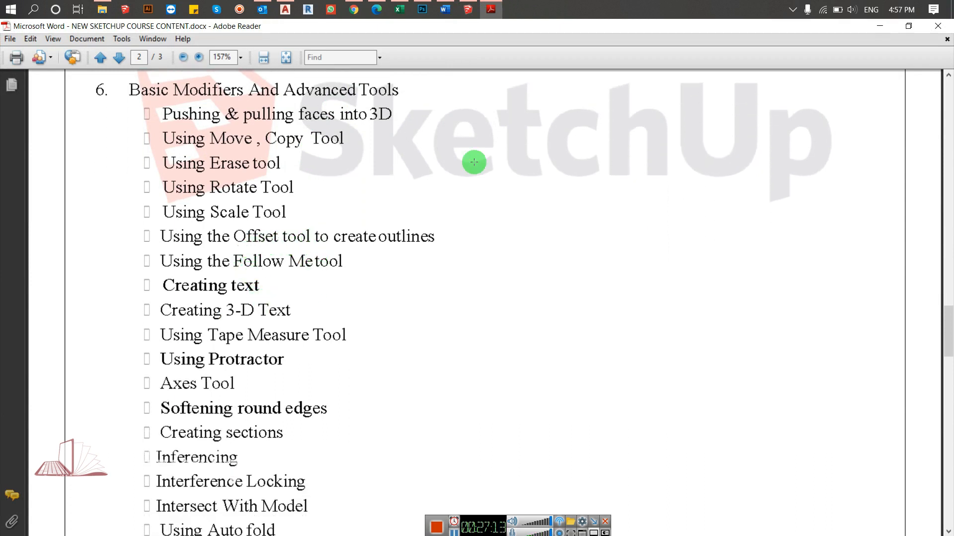
left_click(879, 26)
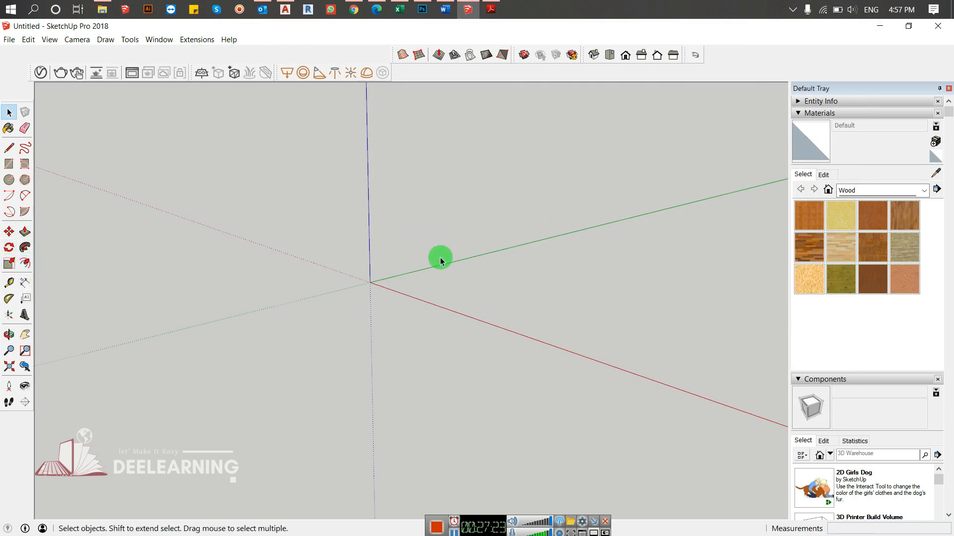
key("r")
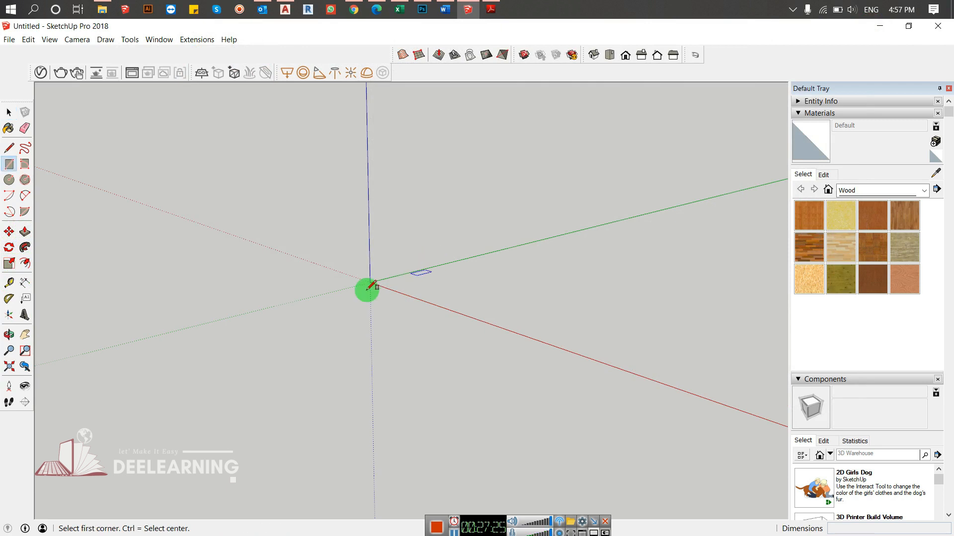
left_click(370, 282)
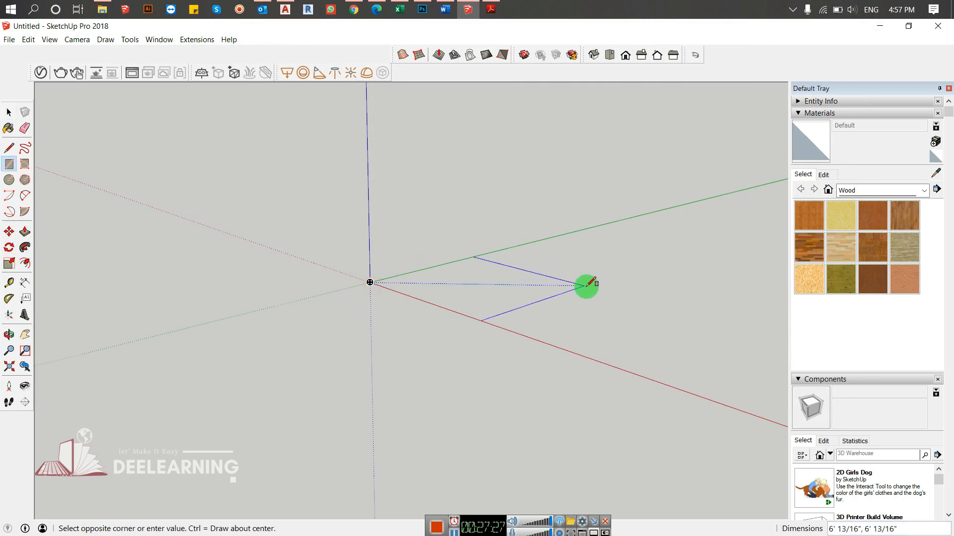
left_click(584, 284)
key("ctrl+z")
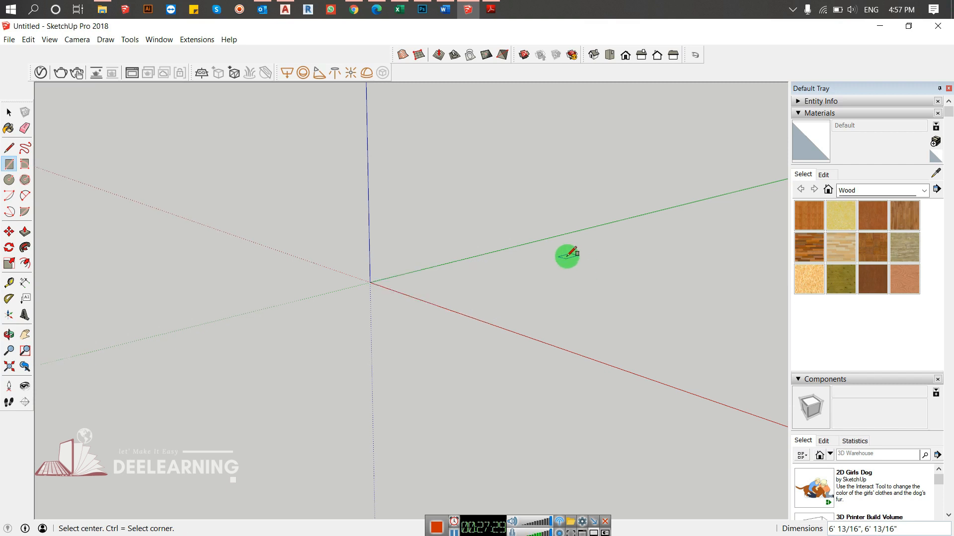
- Draw a 1 by 1 inch square on the ground plane with its first corner at the origin
left_click(370, 282)
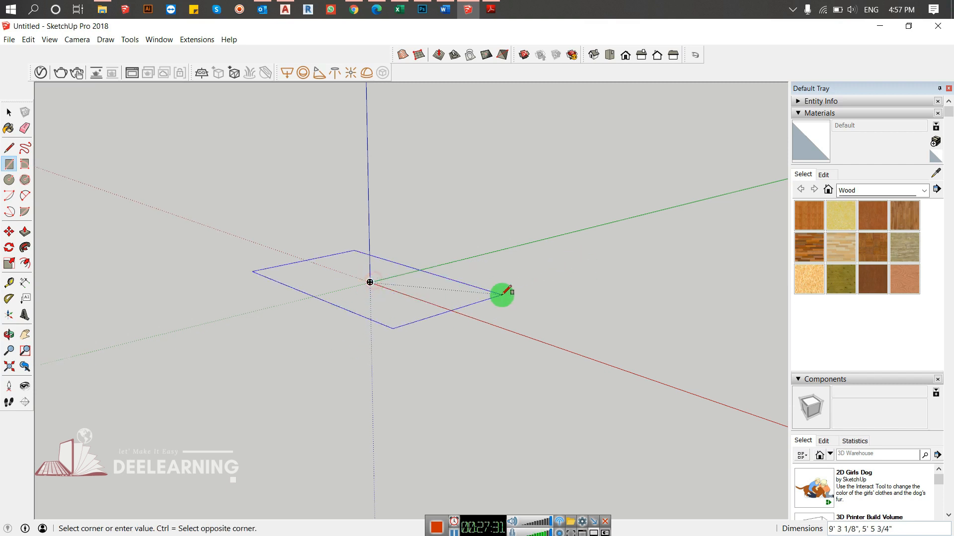
key("ctrl")
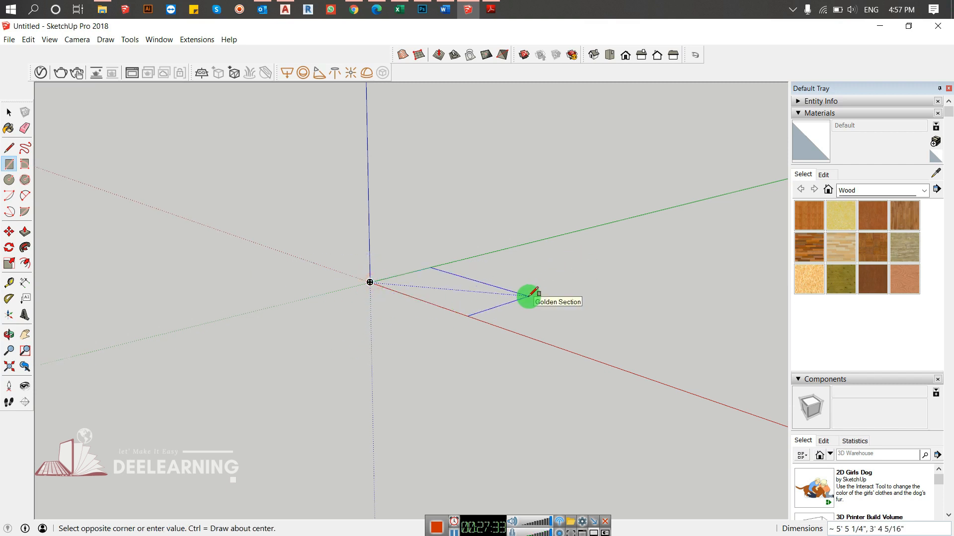
key("Escape")
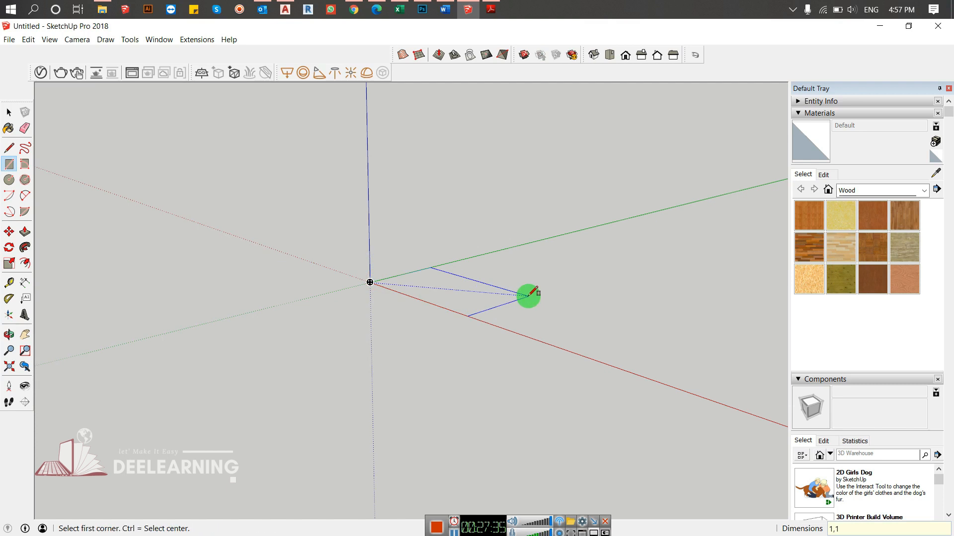
scroll(377, 283, "up", 4)
scroll(315, 273, "up", 3)
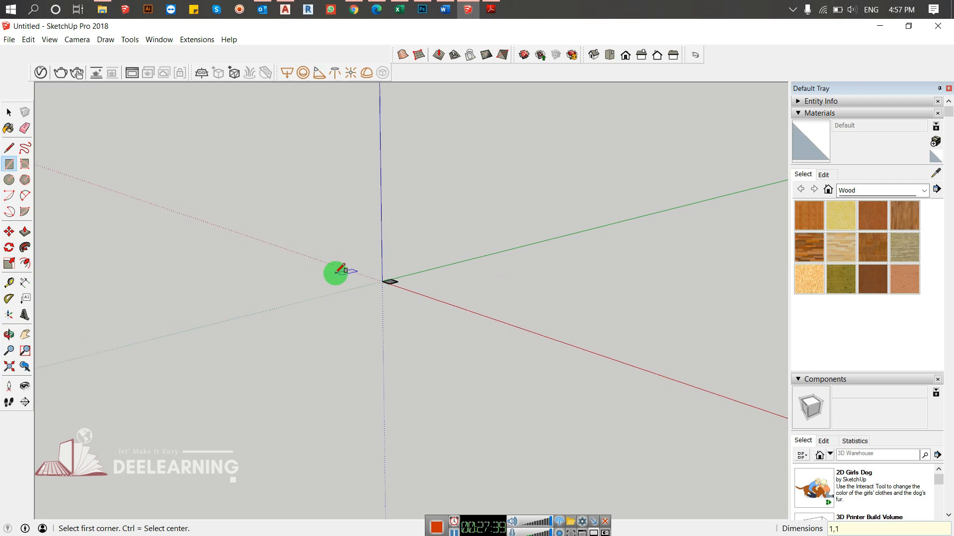
- Push/Pull the square upward 1 inch to form a cube
key("space")
scroll(431, 277, "up", 6)
middle_click_drag(419, 277, 370, 324)
key("p")
left_click_drag(370, 325, 372, 263)
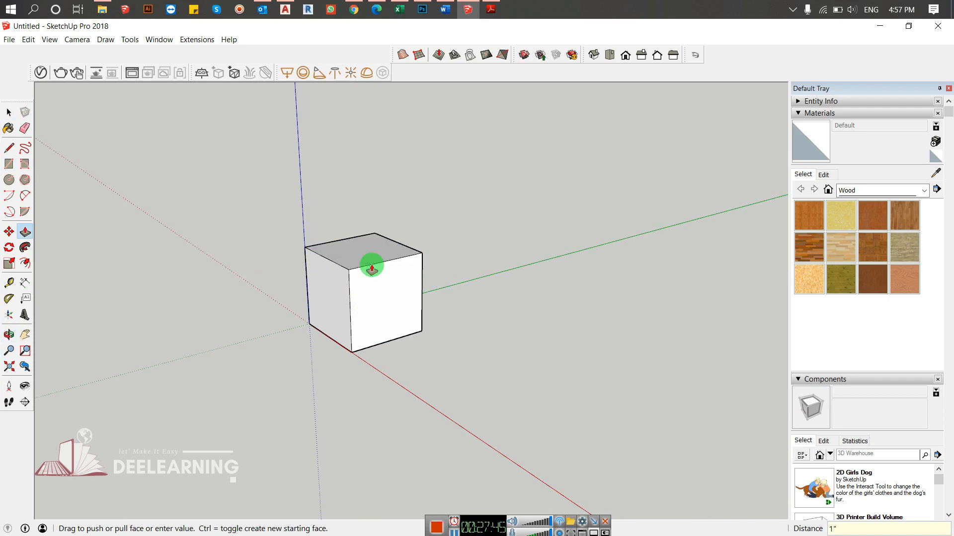
- Select the whole cube and try scaling it uniformly from the upper corner opposite the origin, to about 1.79
key("space")
middle_click_drag(264, 300, 436, 224)
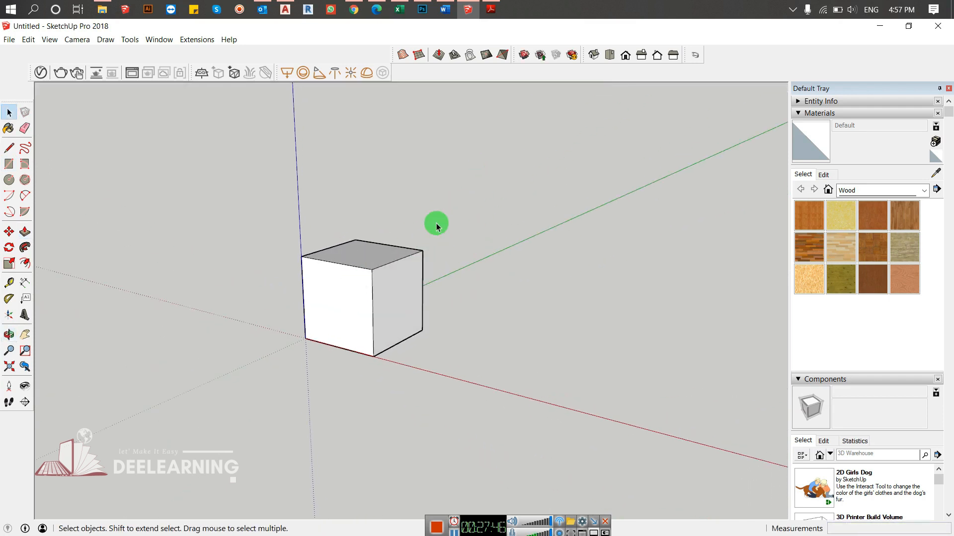
left_click_drag(212, 411, 177, 421)
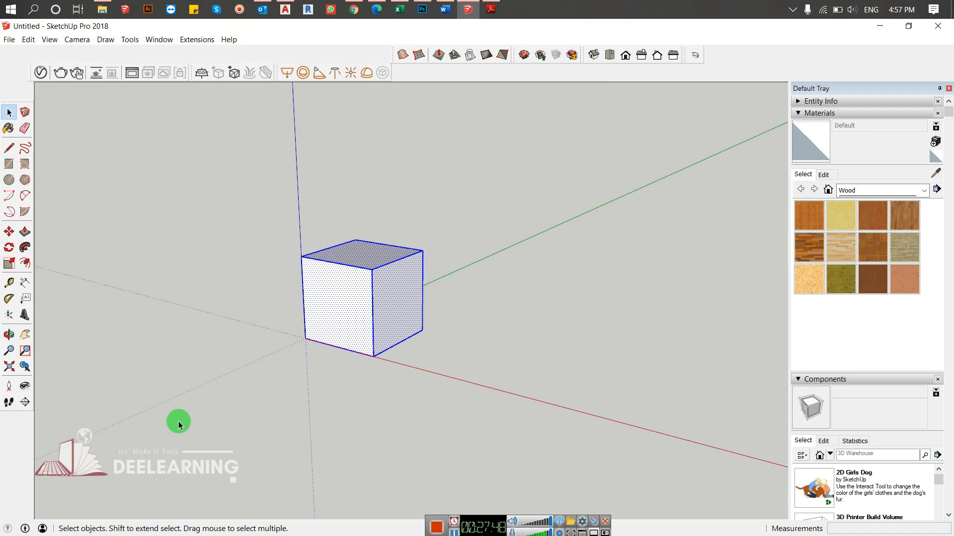
key("s")
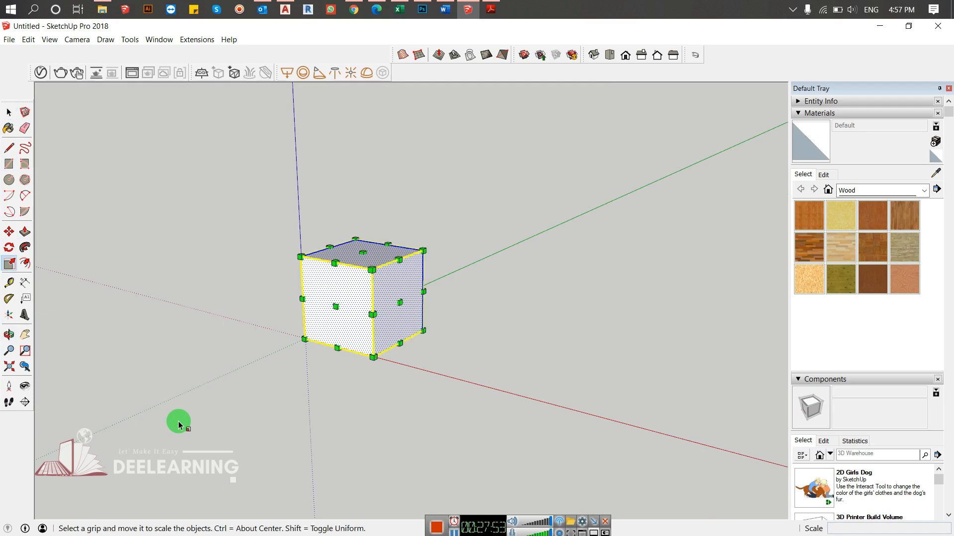
middle_click_drag(304, 333, 357, 370)
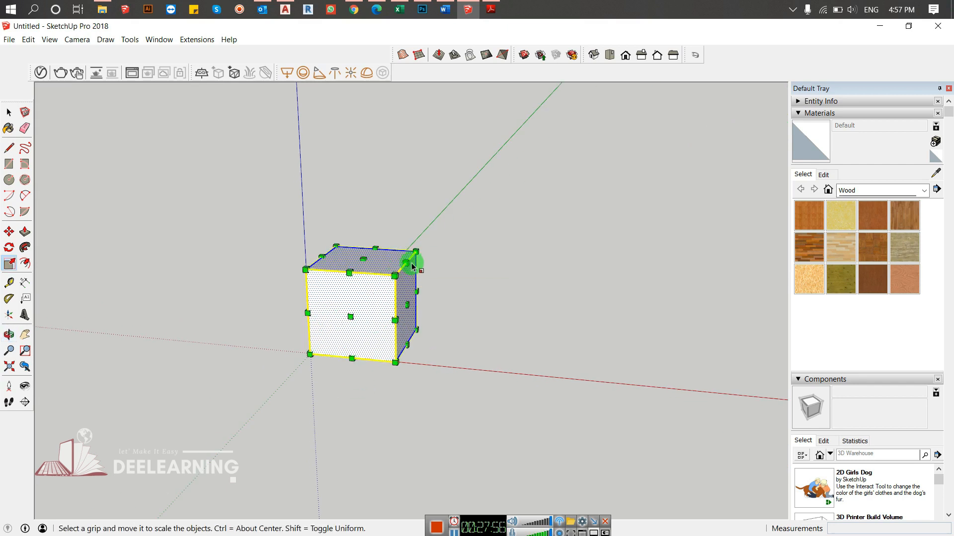
middle_click_drag(415, 252, 445, 258)
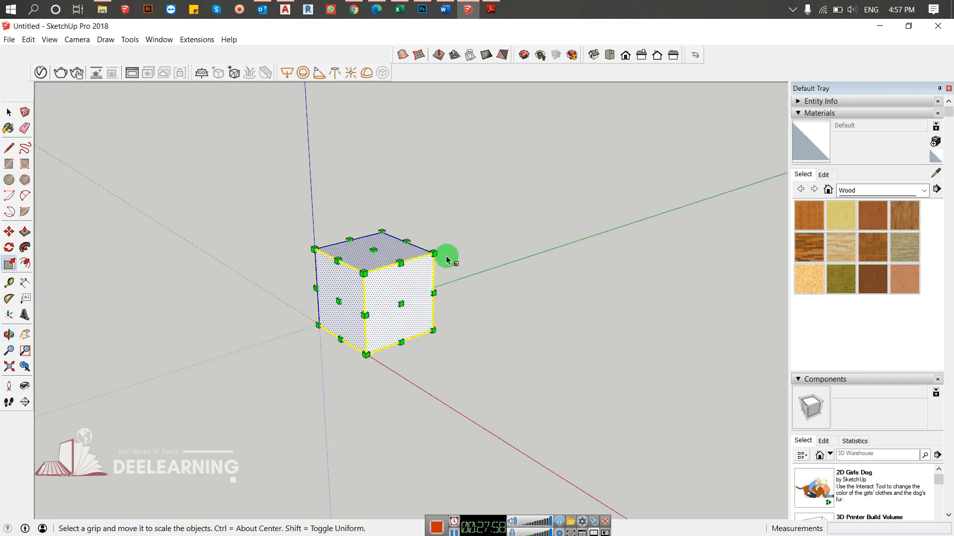
left_click_drag(433, 250, 539, 199)
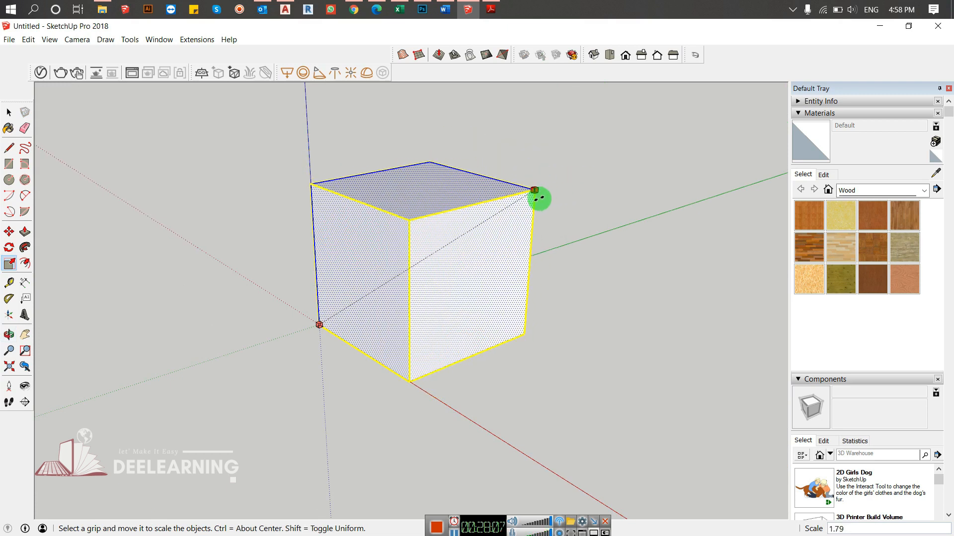
- Stretch the cube along the red axis into a long box, scale it about 1.09 along green, and deselect it
left_click_drag(539, 199, 498, 331)
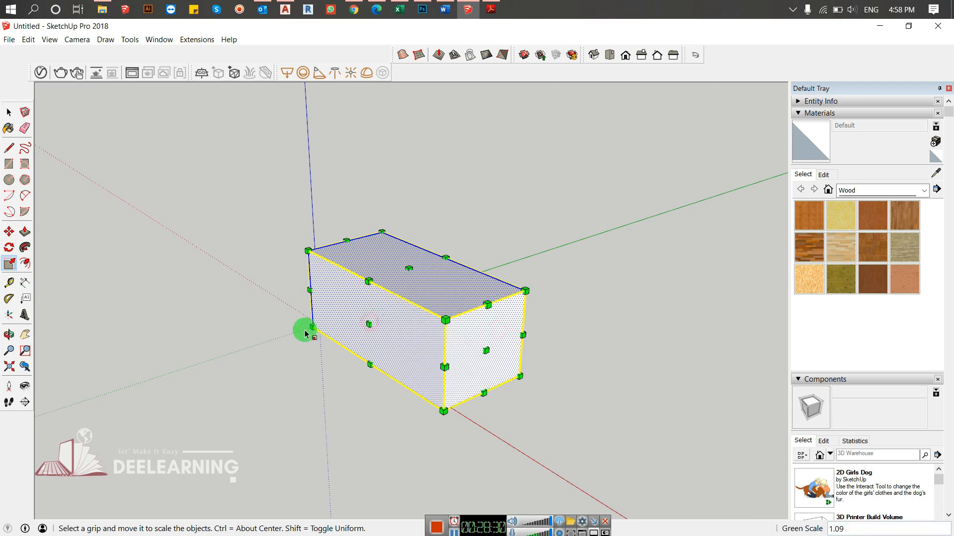
left_click_drag(312, 326, 295, 301)
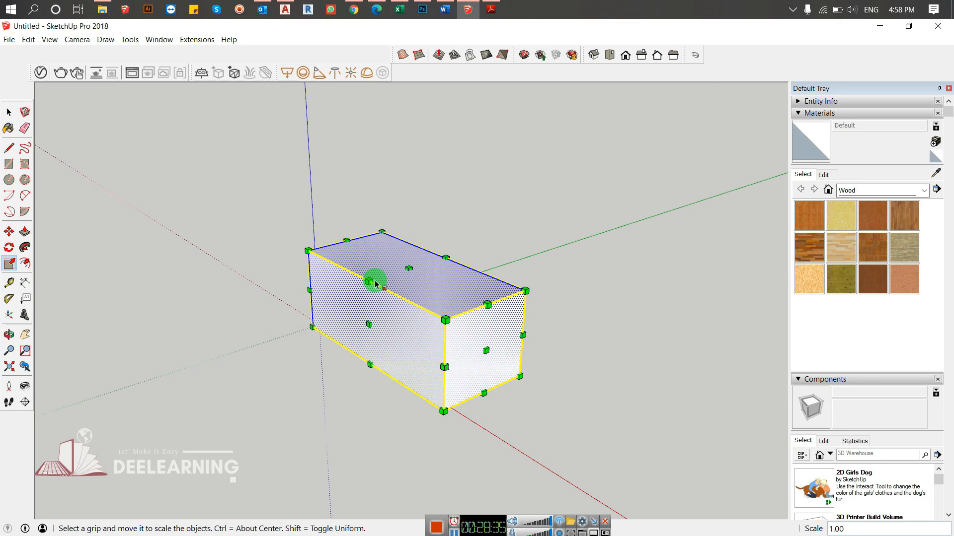
left_click_drag(445, 258, 607, 283)
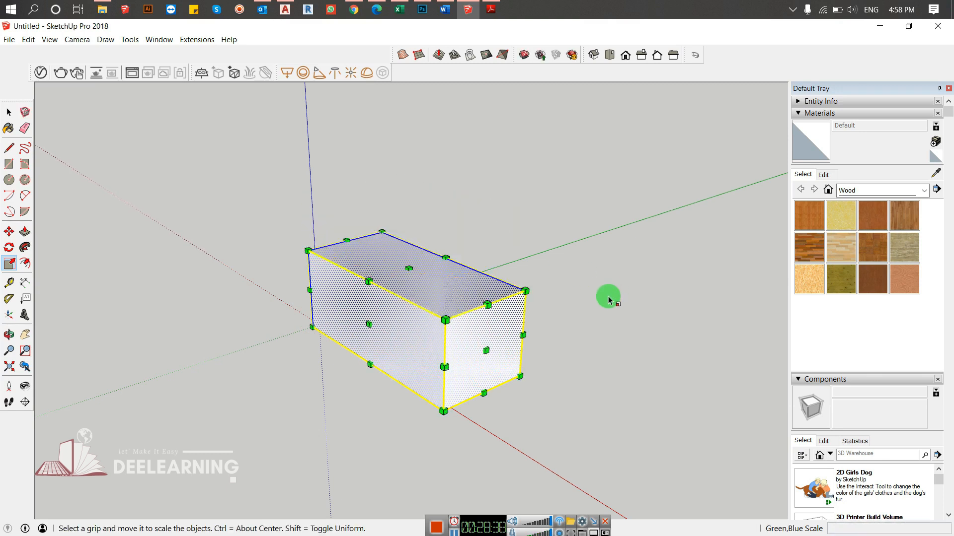
key("space")
left_click(596, 293)
- Demonstrate selecting the box's end face alone and together with its bounding edges
middle_click_drag(596, 293, 568, 339)
left_click(422, 313)
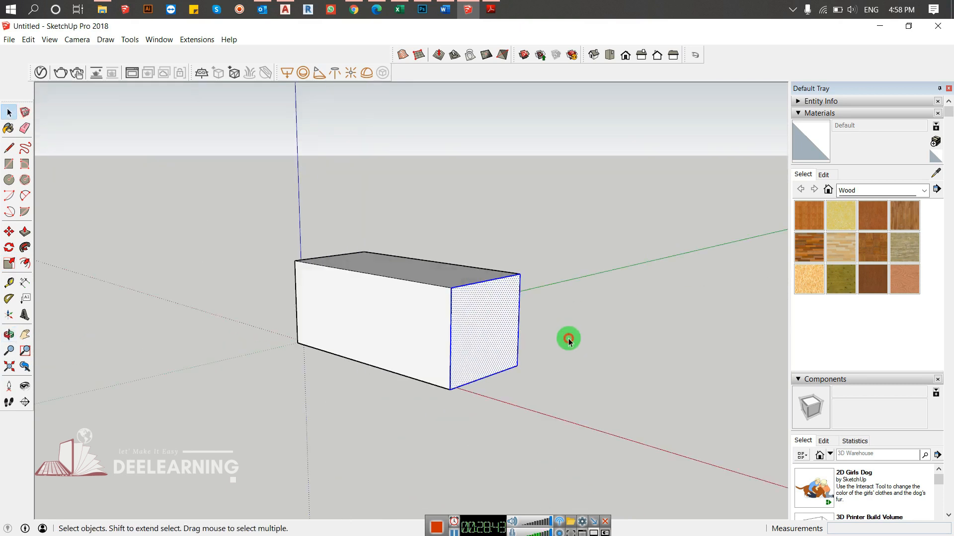
left_click(569, 339)
left_click(483, 312)
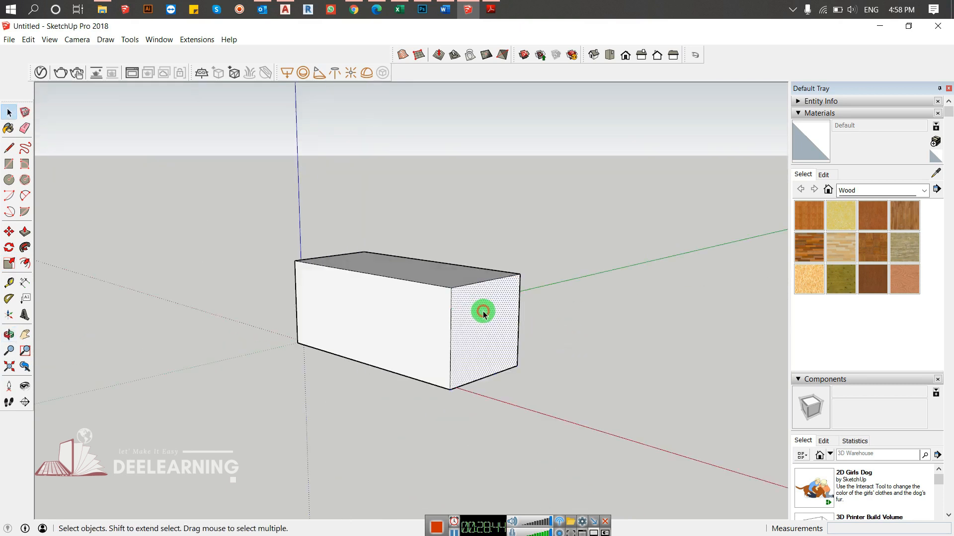
double_click(480, 305)
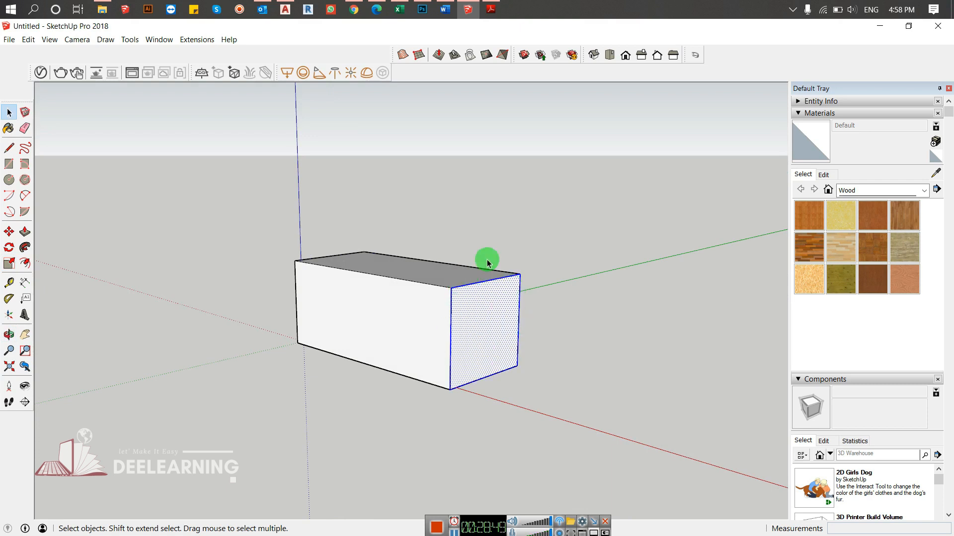
triple_click(487, 302)
- Select the box's end face with its edges and scale its height down so the top slopes toward that end
middle_click_drag(389, 371, 147, 257)
left_click(322, 243)
middle_click_drag(373, 240, 462, 340)
left_click(457, 347)
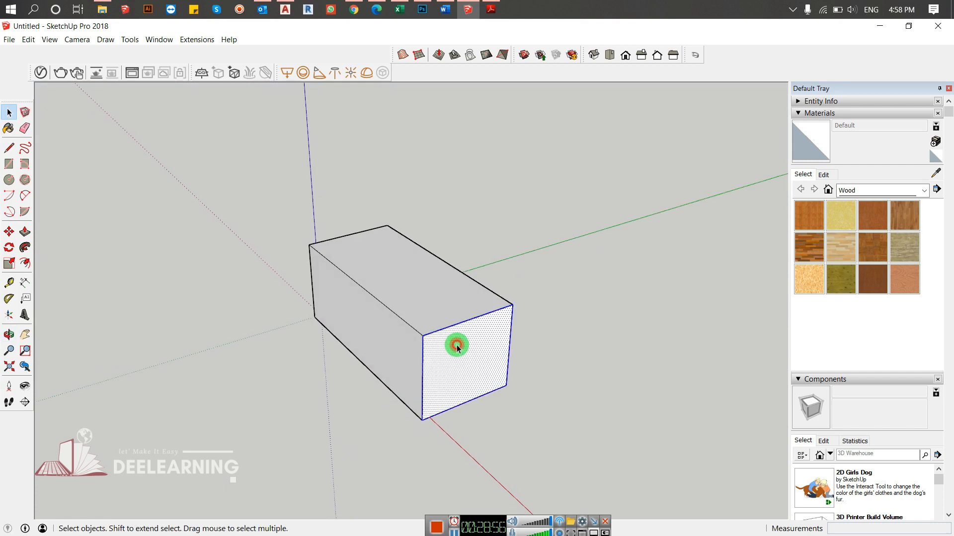
key("s")
middle_click_drag(525, 359, 766, 344)
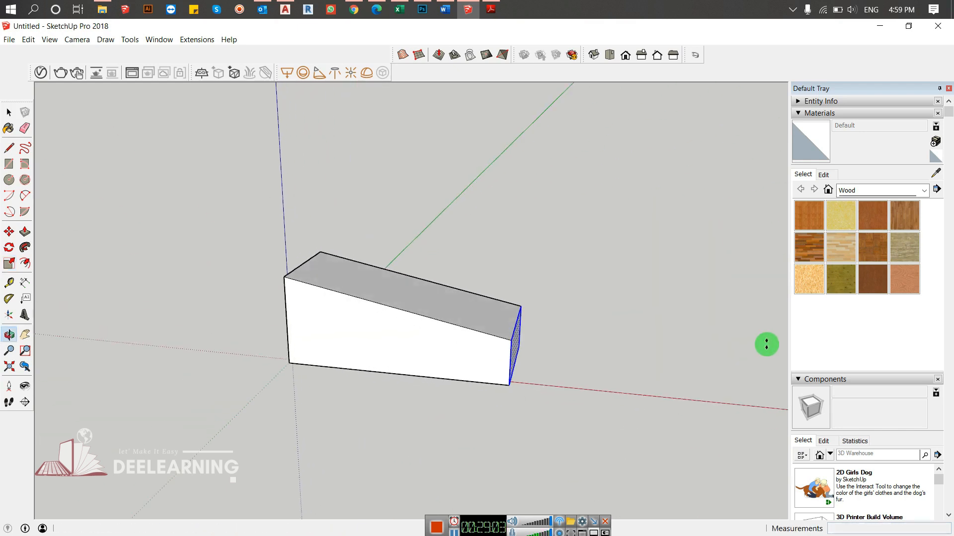
- Scale the end face taller from its upper edge, and shrink it in height and width so the box tapers toward it
left_click_drag(555, 196, 514, 247)
middle_click_drag(636, 260, 342, 267)
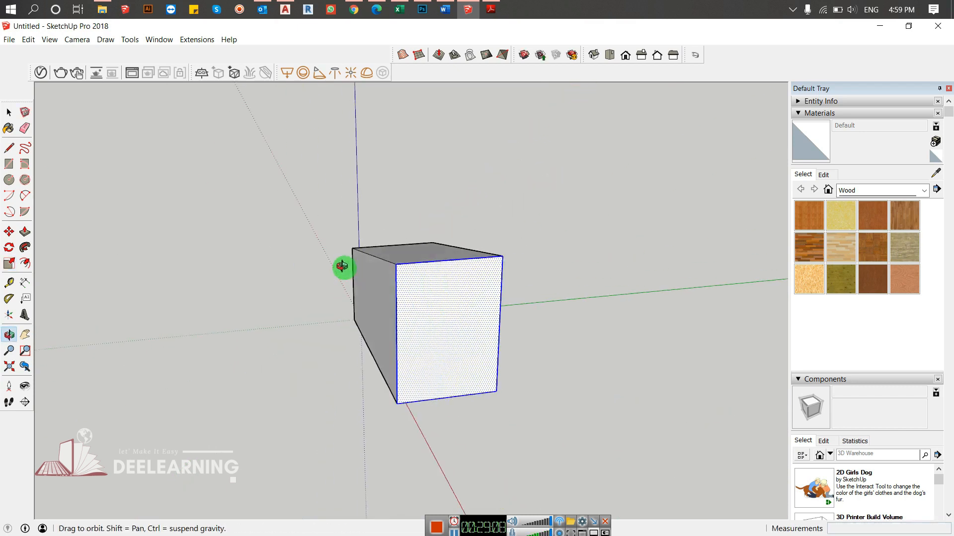
left_click_drag(502, 323, 529, 314)
middle_click_drag(334, 321, 517, 273)
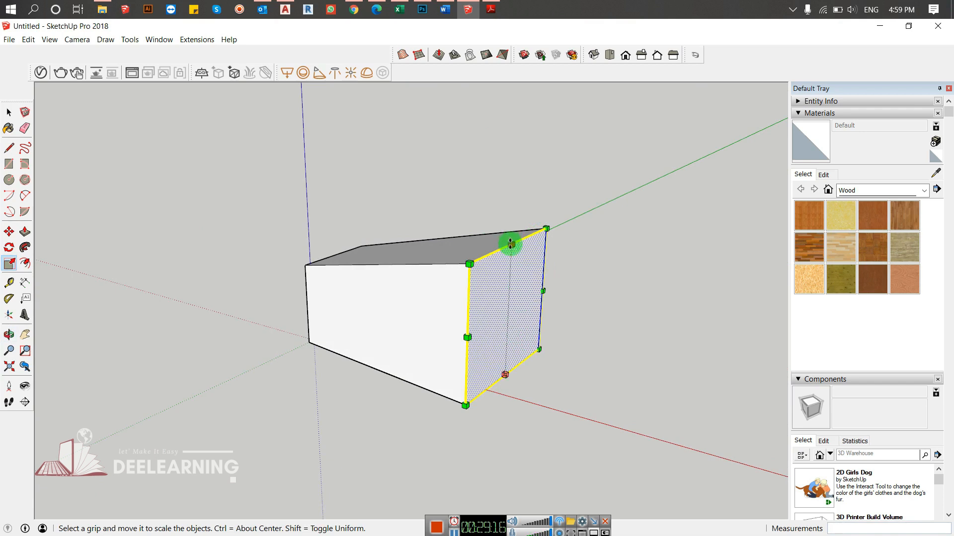
left_click_drag(510, 242, 523, 304, "ctrl")
middle_click_drag(554, 349, 624, 343)
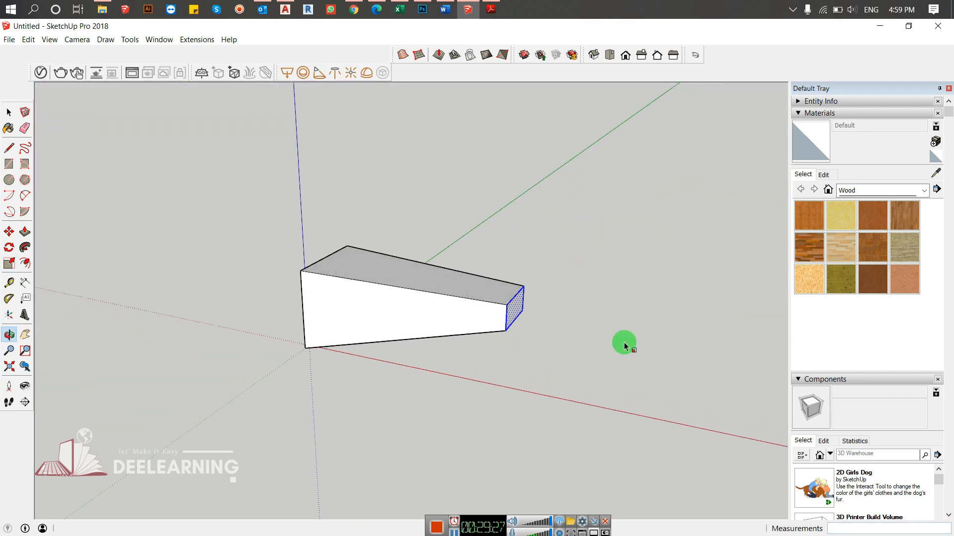
- Select the box's long side face and try scaling it from its upper outer corner
left_click(374, 299)
key("s")
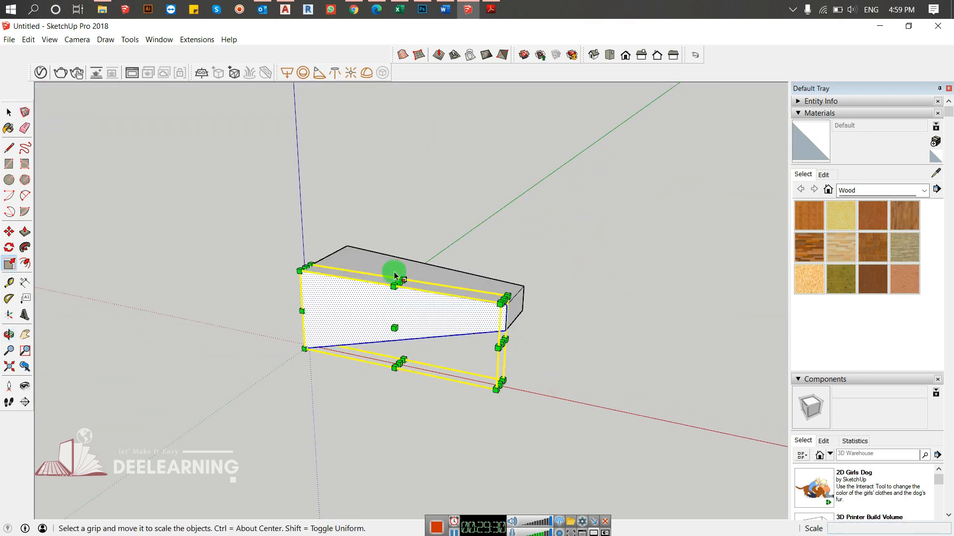
left_click_drag(501, 300, 471, 298)
key("space")
middle_click_drag(614, 336, 449, 344)
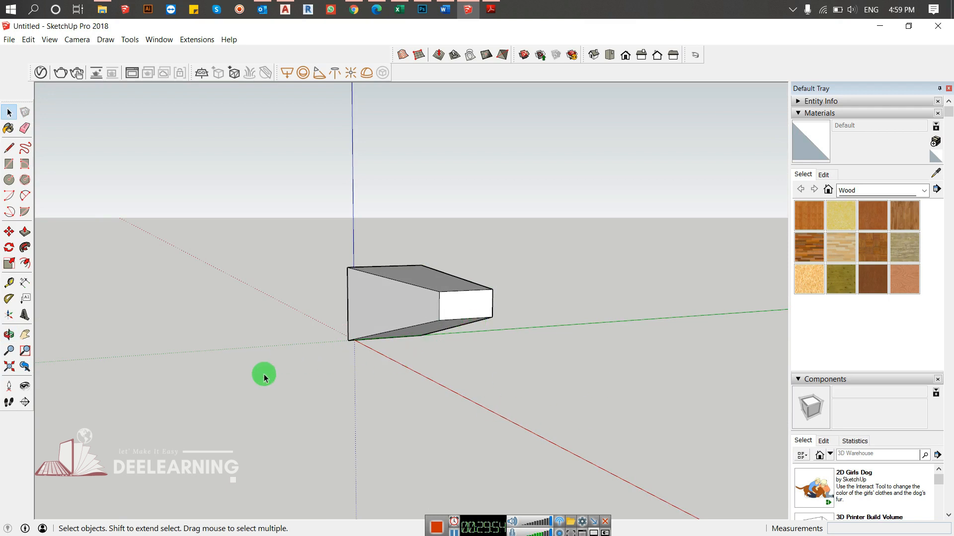
- Select the whole tapered box and start the Scale tool on it
left_click_drag(553, 232, 278, 392)
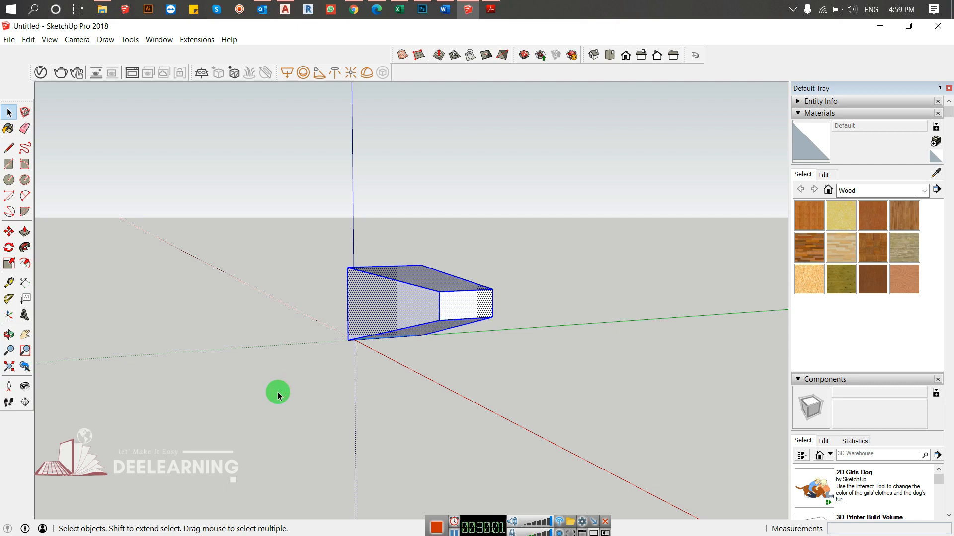
key("s")
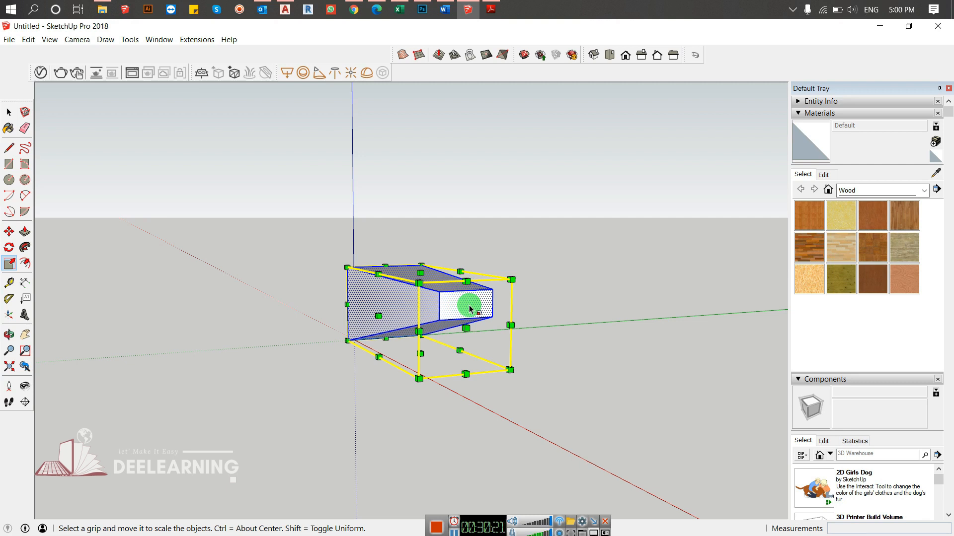
middle_click_drag(507, 244, 564, 321)
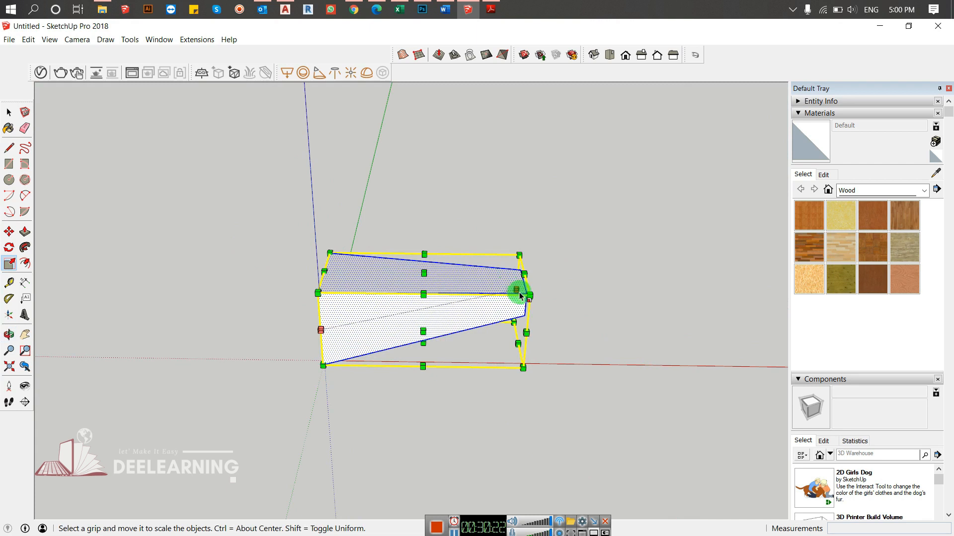
middle_click_drag(651, 335, 603, 320)
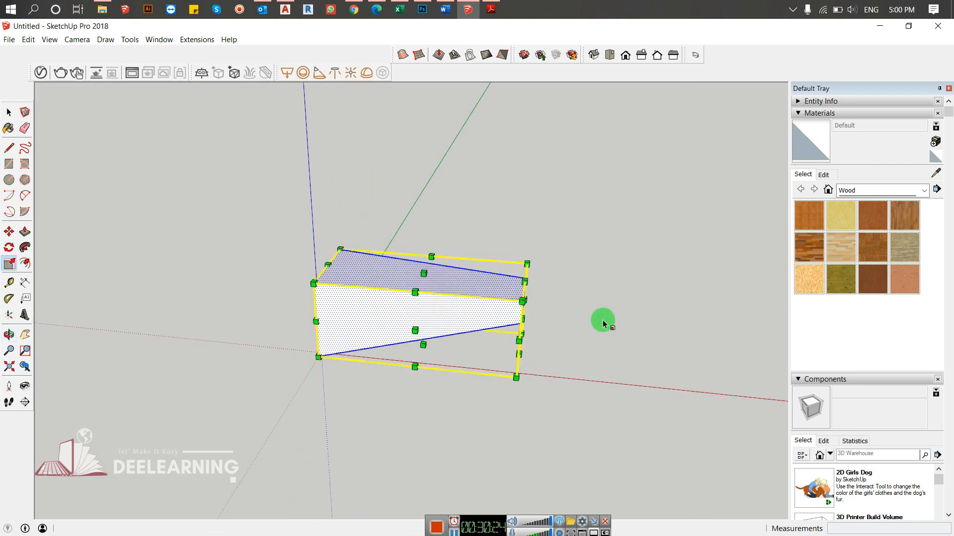
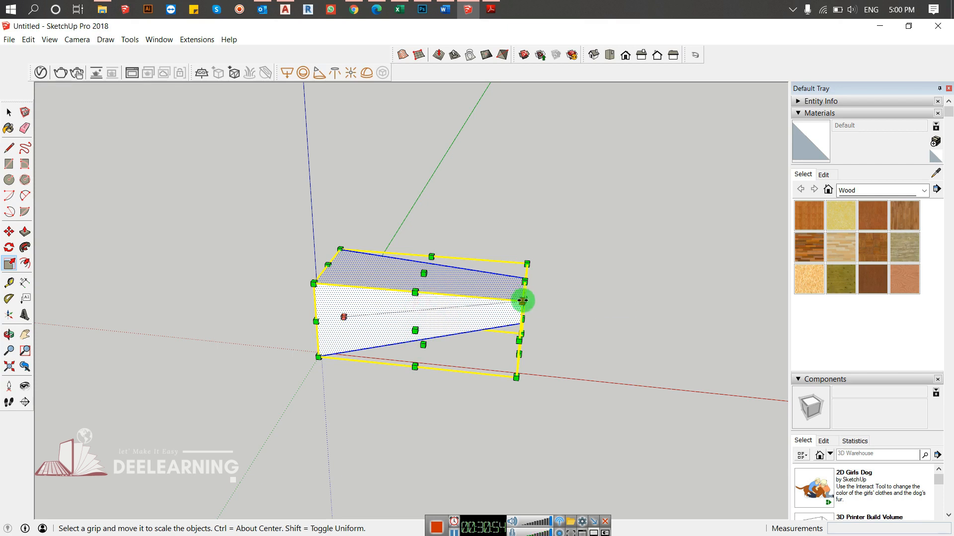
- Try scaling the whole tapered box from its upper outer corner, first with unequal proportions and again uniformly
left_click_drag(522, 300, 485, 253)
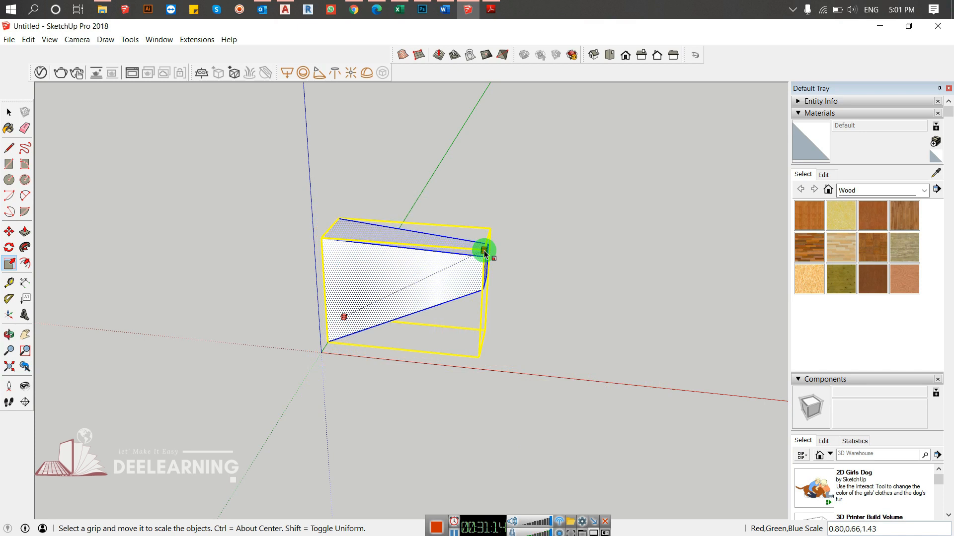
key("shift")
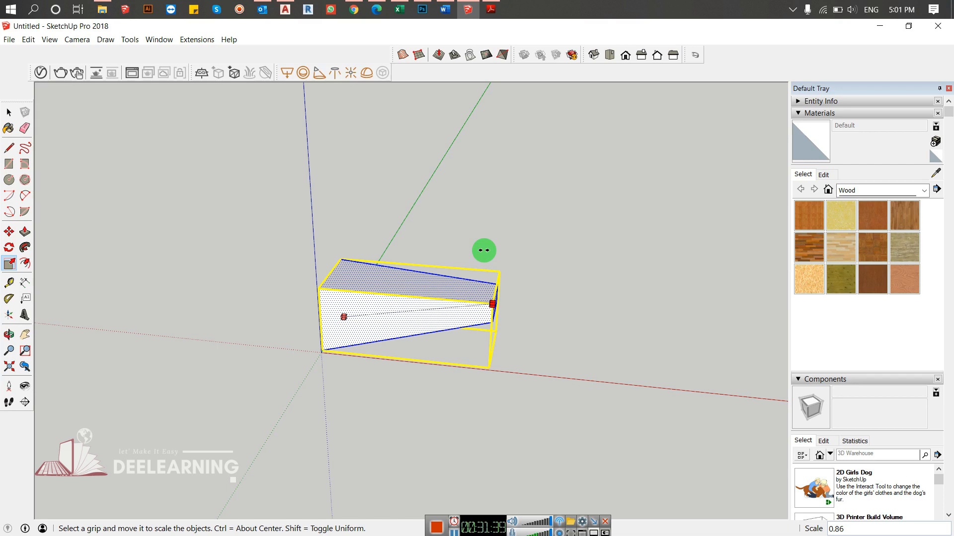
left_click_drag(484, 250, 415, 309)
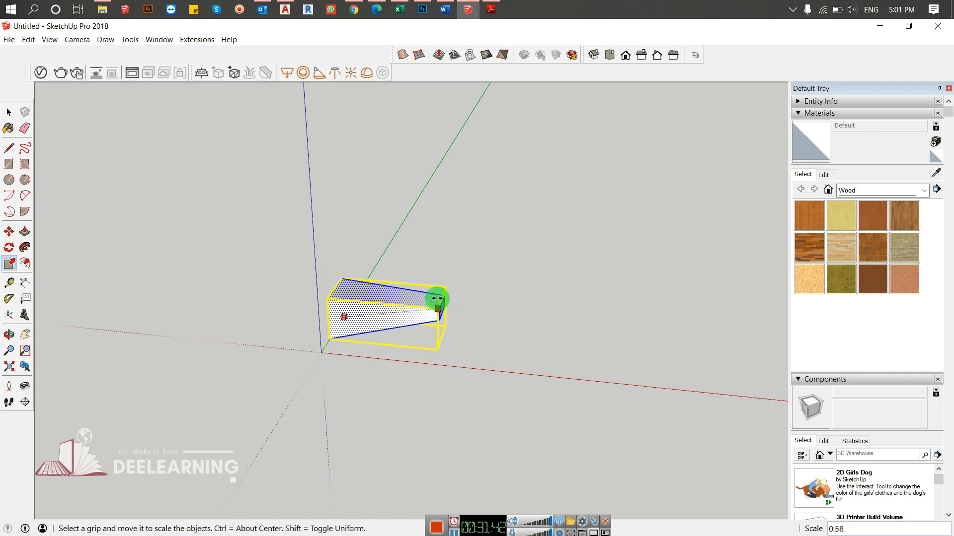
key("space")
- Undo the tapering and lengthening of the box back to the original cube
middle_click_drag(627, 303, 665, 347)
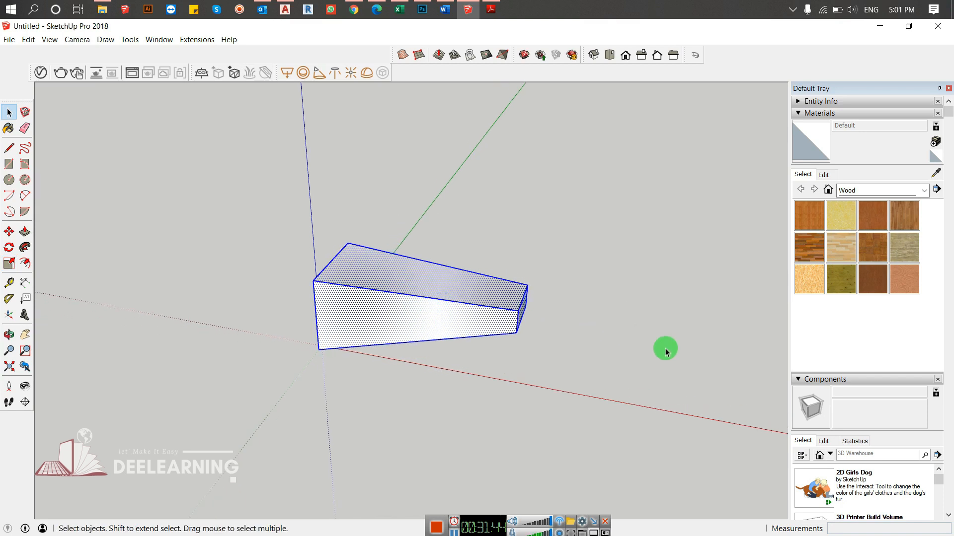
key("ctrl+z")
key("ctrl+z")
key("ctrl+z")
key("ctrl+z")
key("ctrl+z")
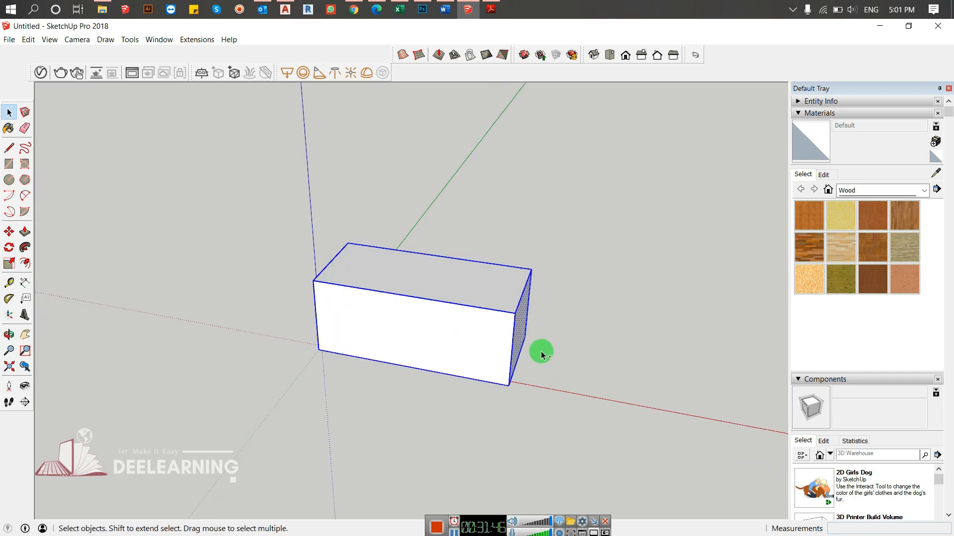
middle_click_drag(600, 361, 587, 366)
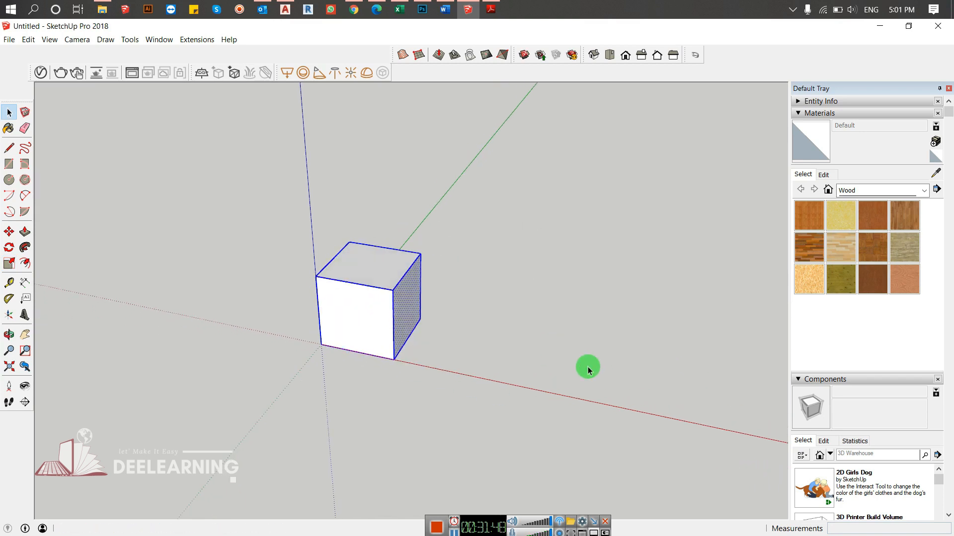
- Scale the cube by -1 from its upper back corner to mirror it through the origin, and undo it
key("s")
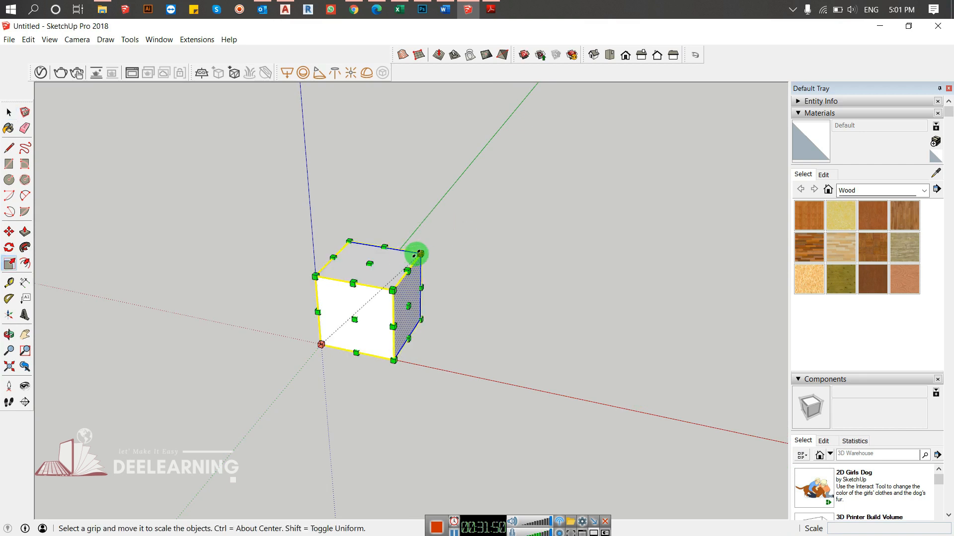
left_click_drag(421, 253, 174, 427)
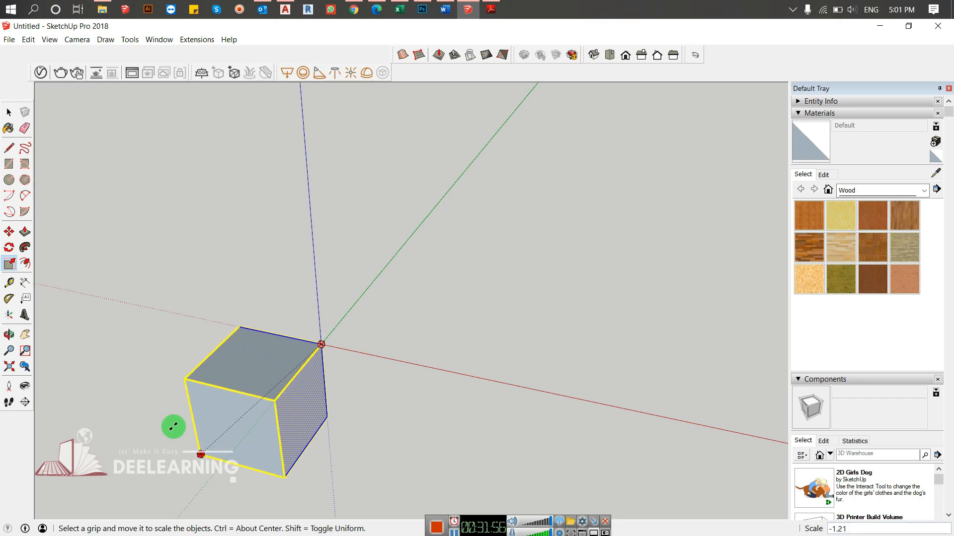
type("-1")
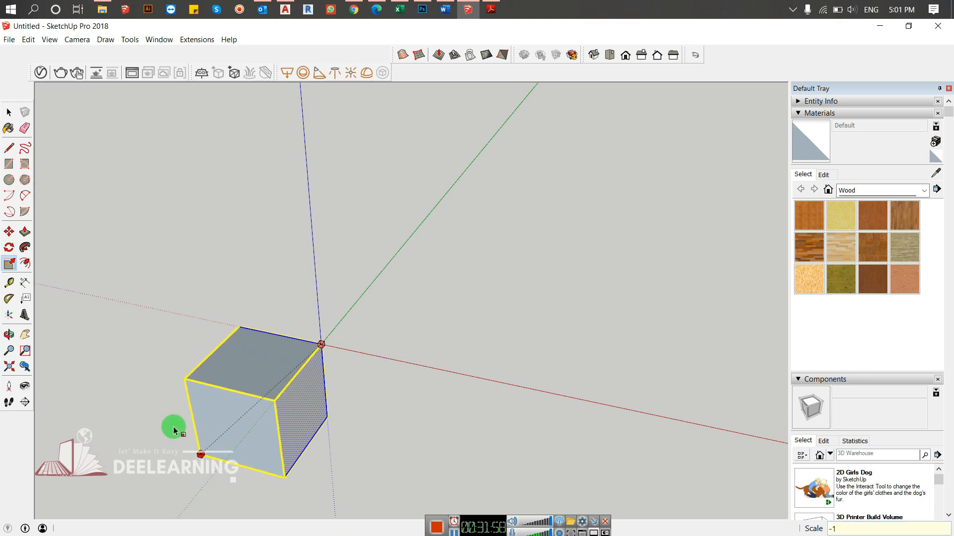
key("Return")
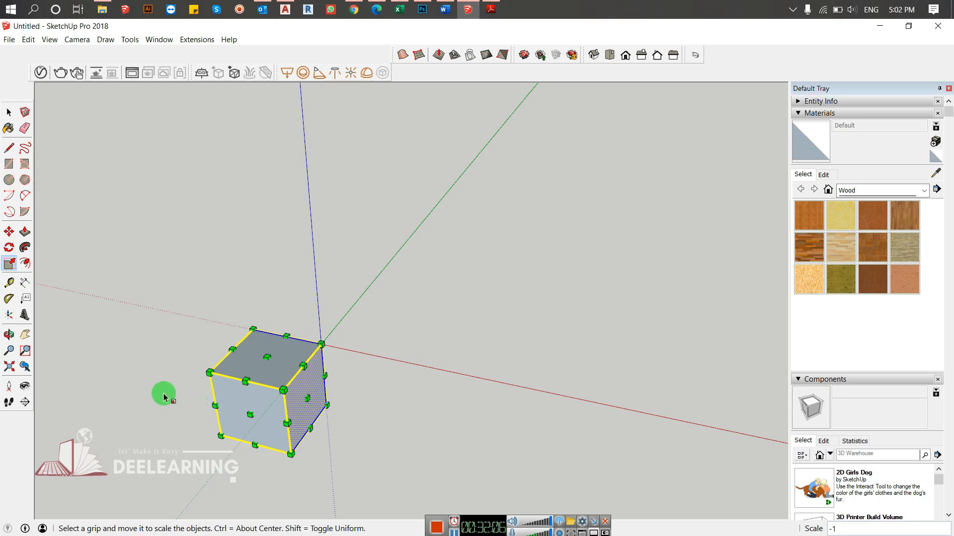
key("ctrl+z")
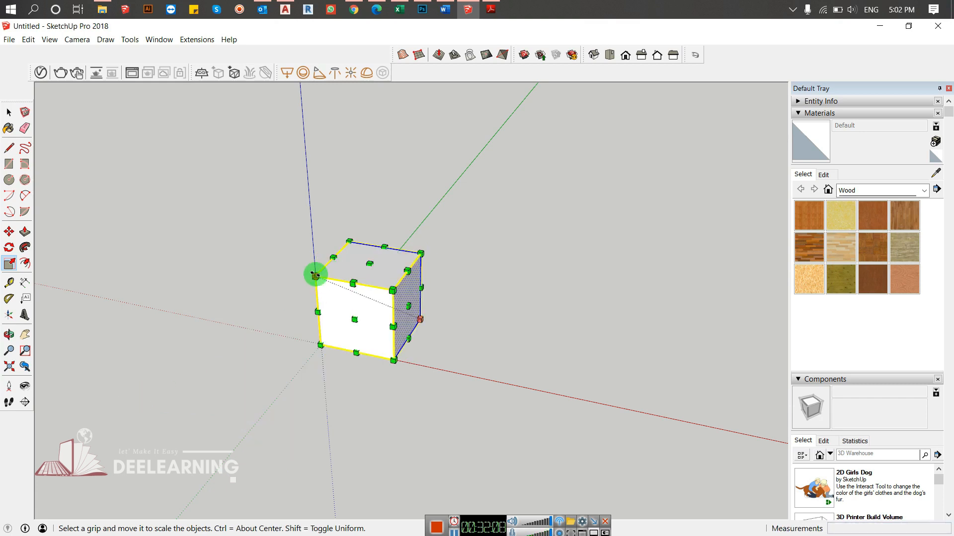
- Mirror the cube through its lower back corner by scaling it -1 from the upper front corner above the origin, and undo it
left_click_drag(315, 274, 549, 327)
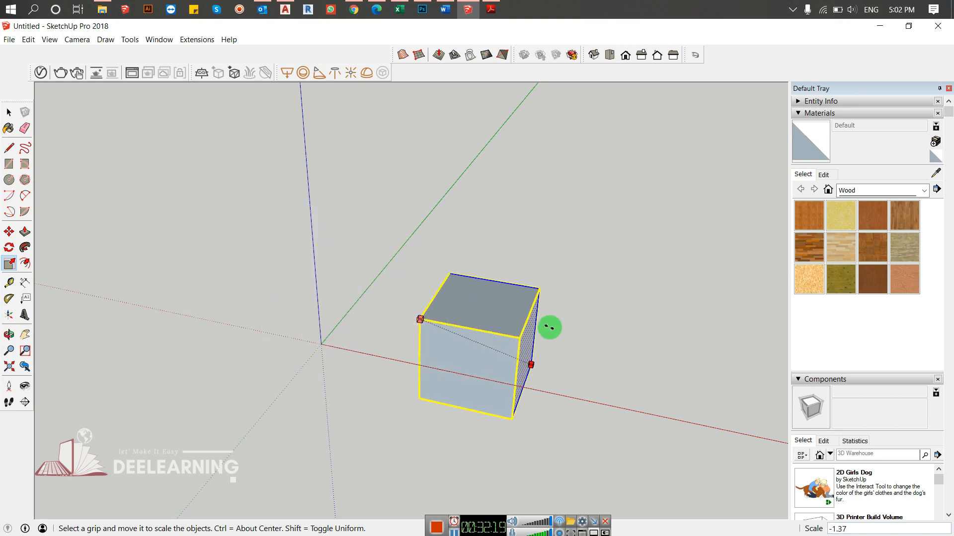
type("-1")
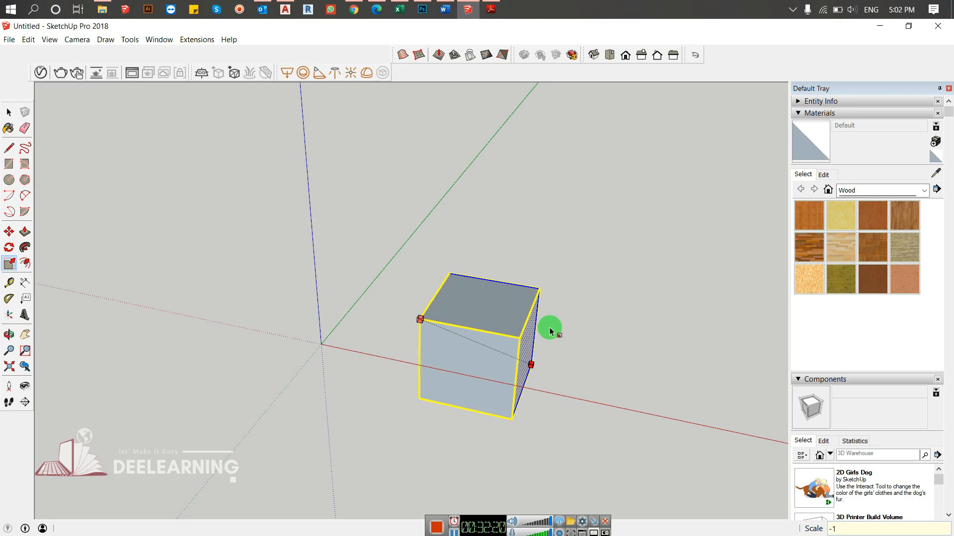
key("Return")
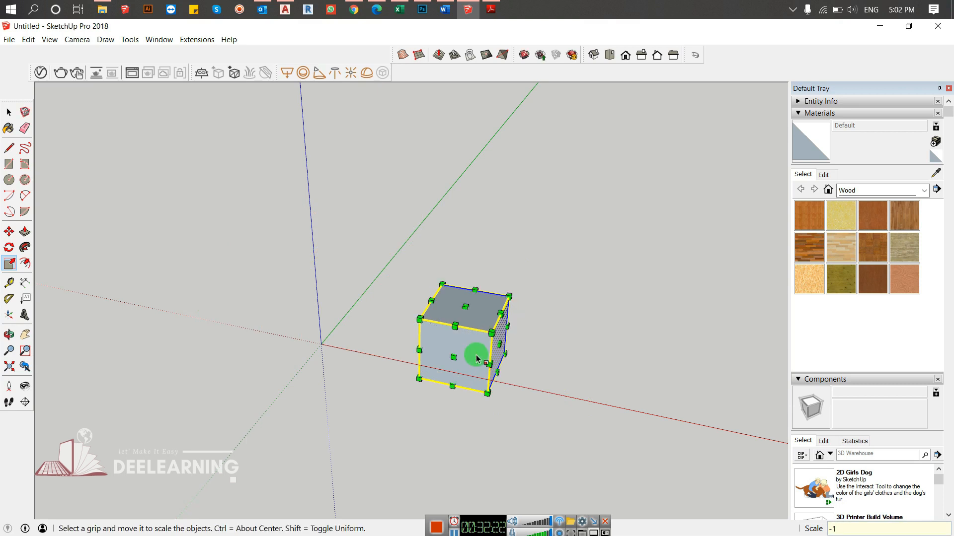
middle_click_drag(556, 367, 482, 286)
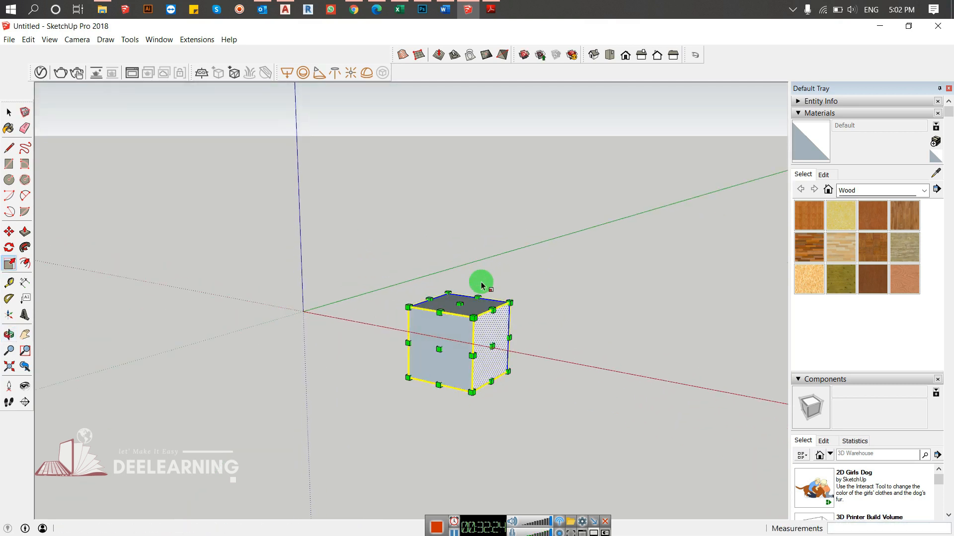
key("ctrl+z")
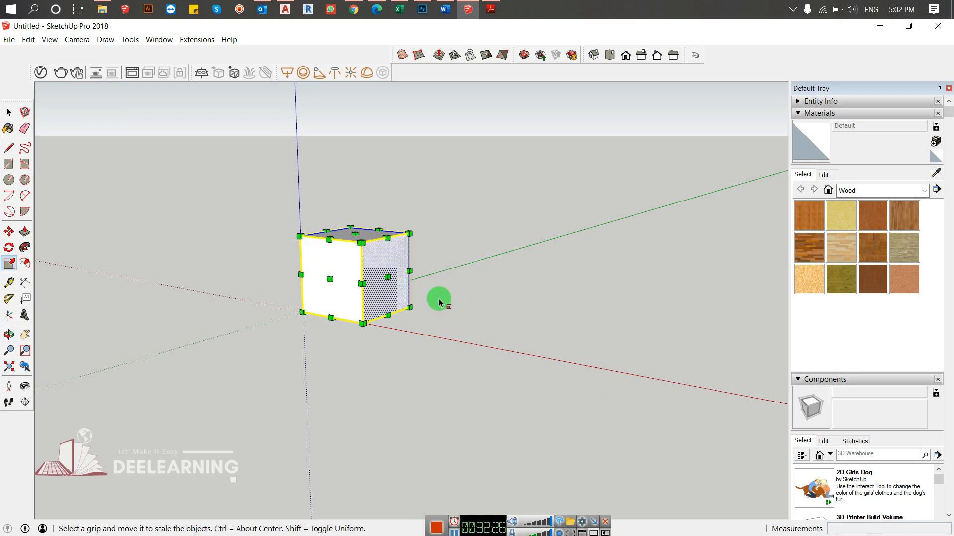
- Deselect the cube and offset the outline of its front face inward by about 1/8"
key("space")
left_click(482, 286)
middle_click_drag(481, 286, 308, 291)
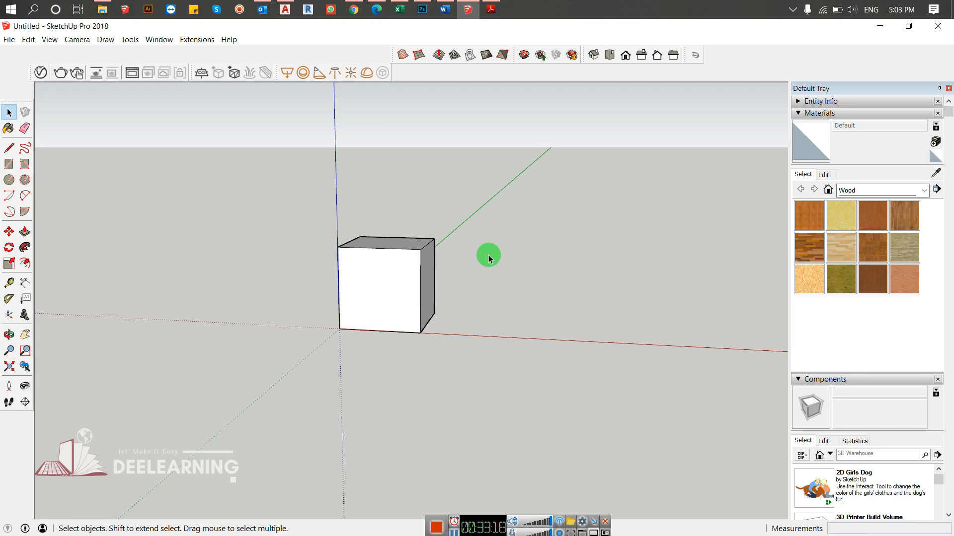
key("f")
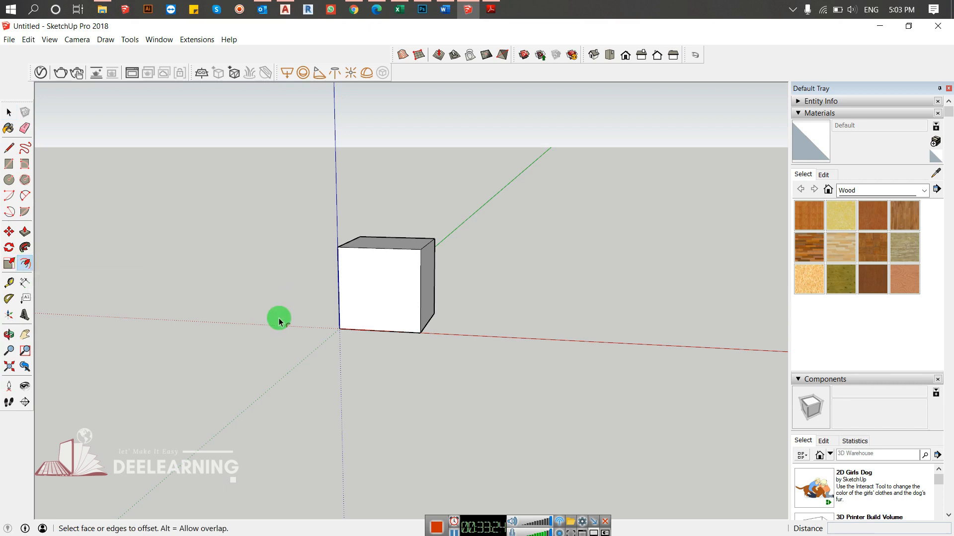
middle_click_drag(497, 270, 396, 264)
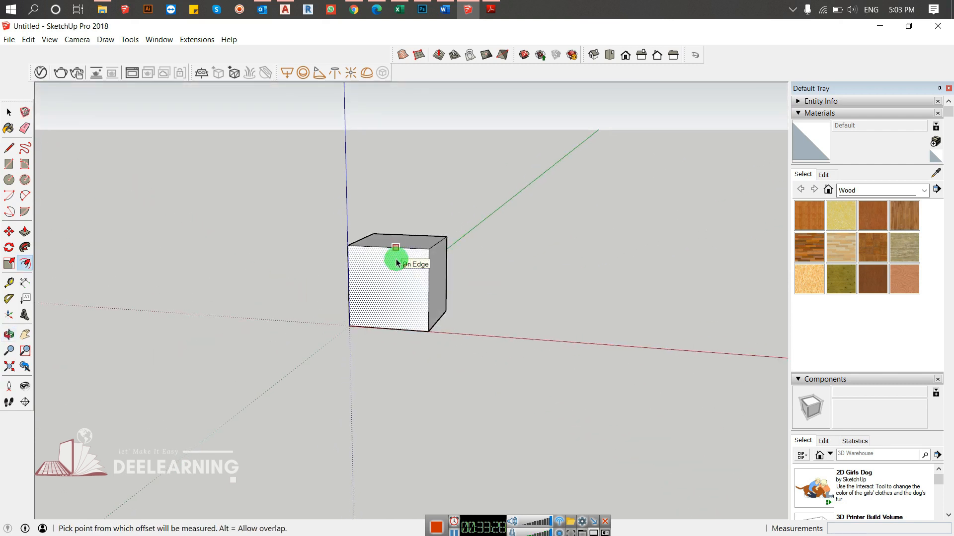
left_click(396, 257)
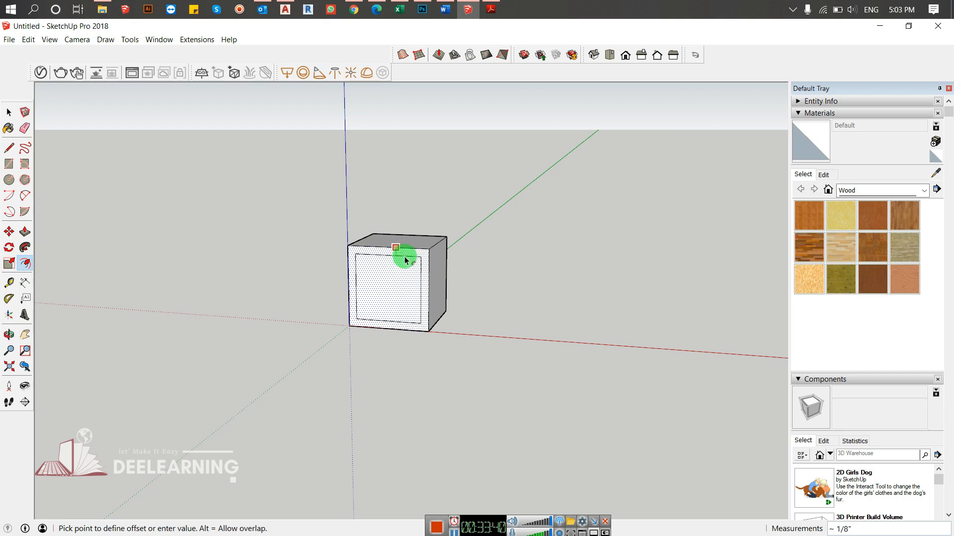
left_click(405, 259)
- Repeat the same inward offset on the cube's adjacent side face
middle_click_drag(546, 296, 412, 270)
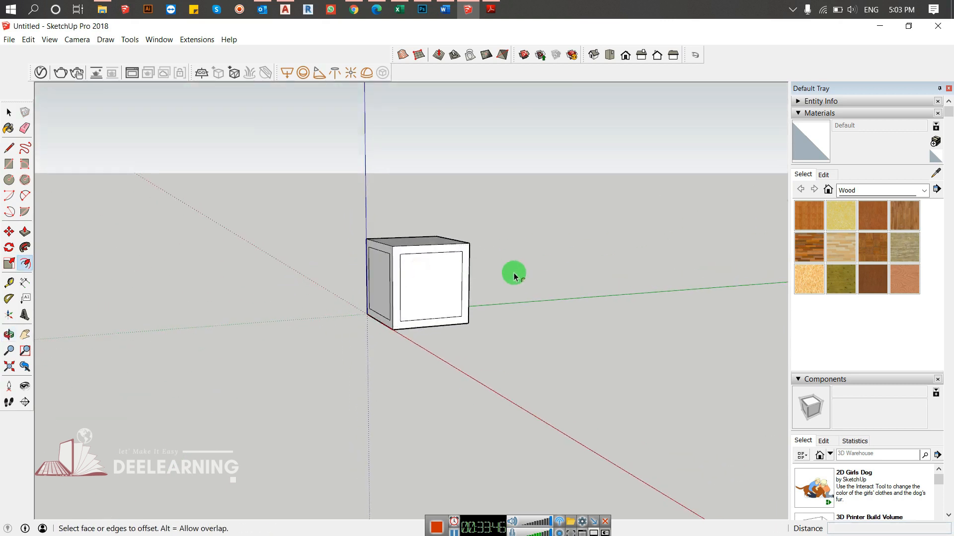
middle_click_drag(513, 270, 221, 279)
middle_click_drag(513, 279, 390, 266)
middle_click_drag(479, 281, 338, 318)
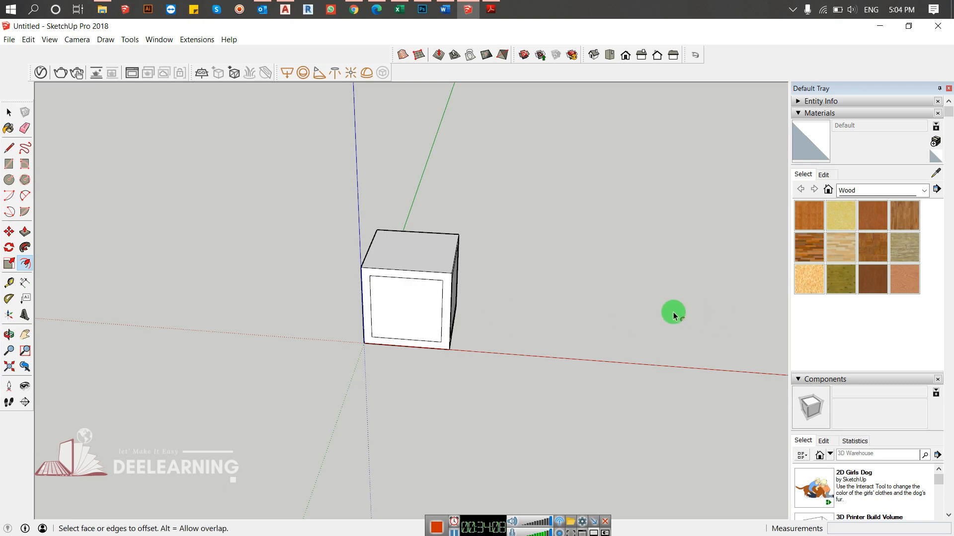
left_click(394, 292)
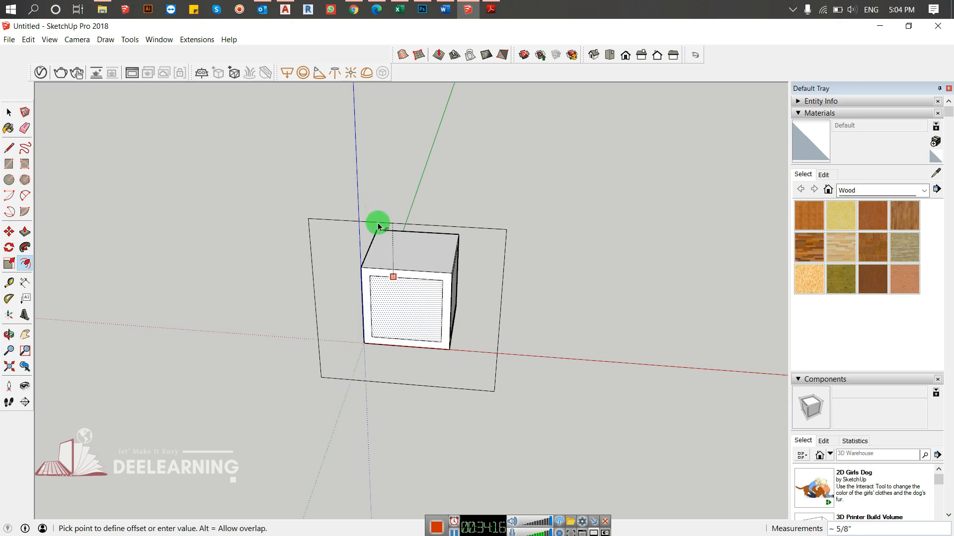
key("Escape")
middle_click_drag(786, 268, 368, 262)
left_click(397, 249)
key("Escape")
- Offset the cube's top face outward well beyond its edges, and offset the enlarged outline outward again by about 3/16"
middle_click_drag(413, 246, 426, 270)
left_click(438, 270)
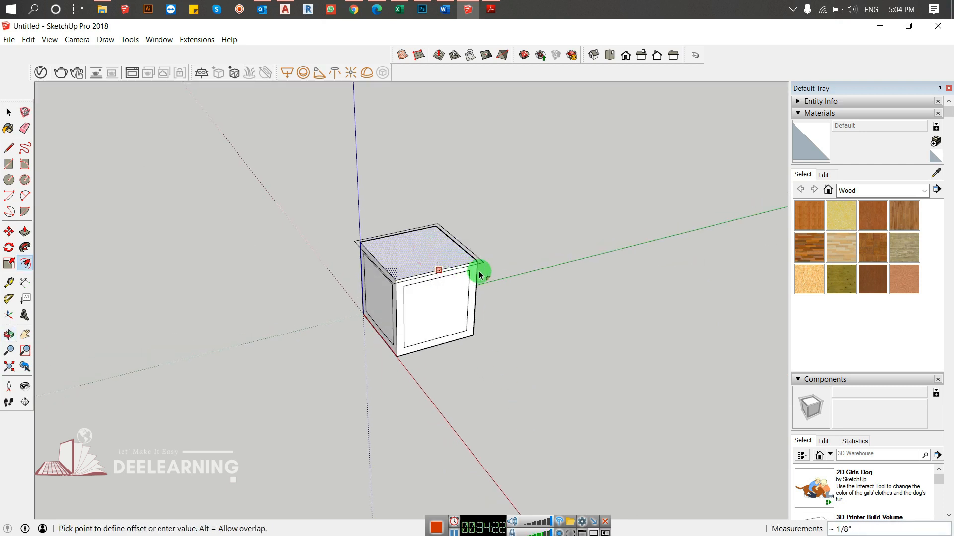
left_click(510, 282)
middle_click_drag(574, 315, 479, 251)
left_click(482, 254)
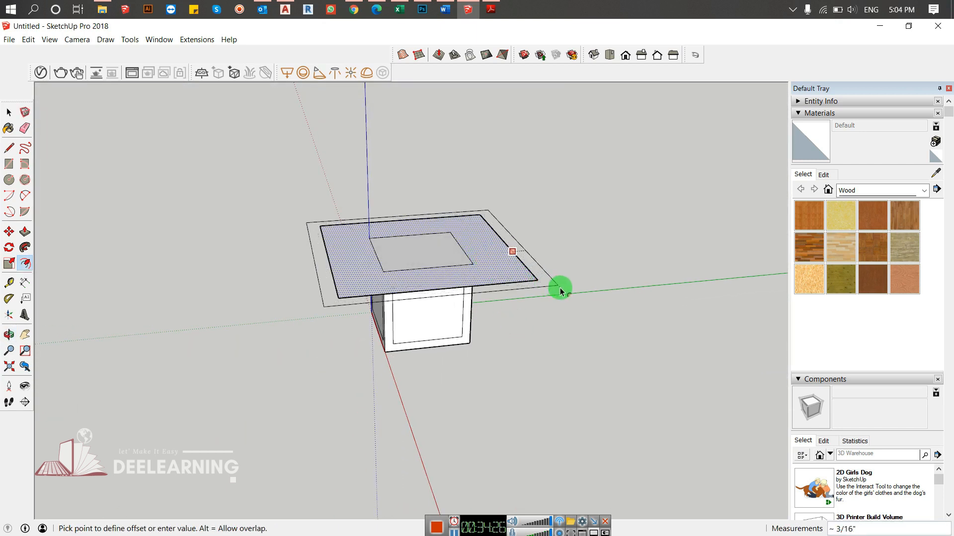
left_click(560, 289)
- Select the entire model, including the cube and the offset top faces, and delete it
middle_click_drag(568, 347, 477, 311)
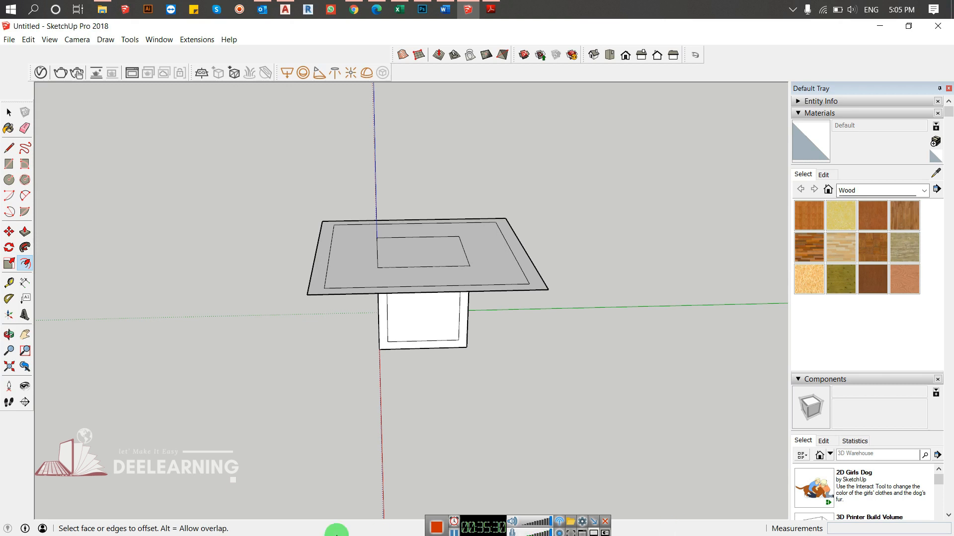
key("space")
left_click_drag(595, 188, 163, 471)
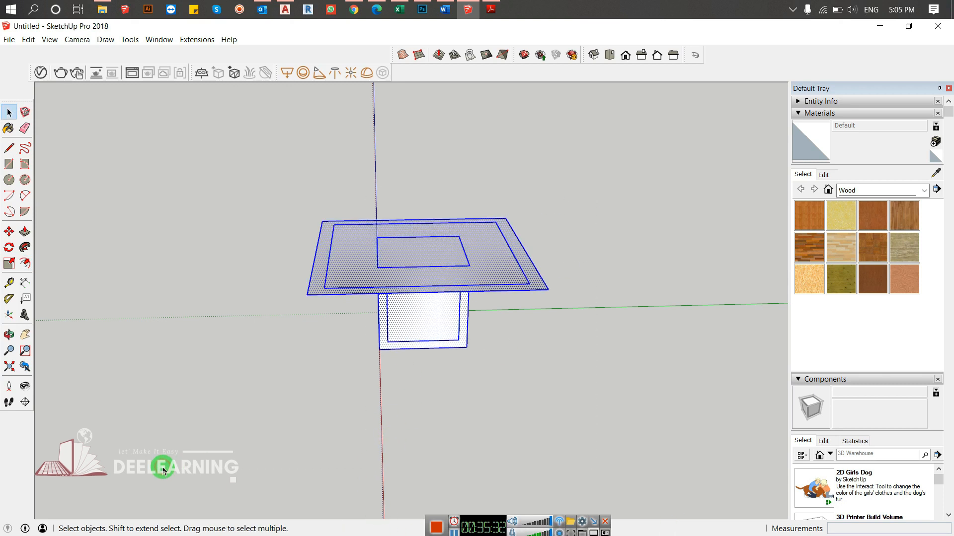
key("Delete")
- Draw an upright rectangle from the origin on the red-blue plane, about 11' 5" wide and 19' 8" high
key("r")
middle_click_drag(397, 316, 346, 328)
middle_click_drag(377, 375, 319, 381)
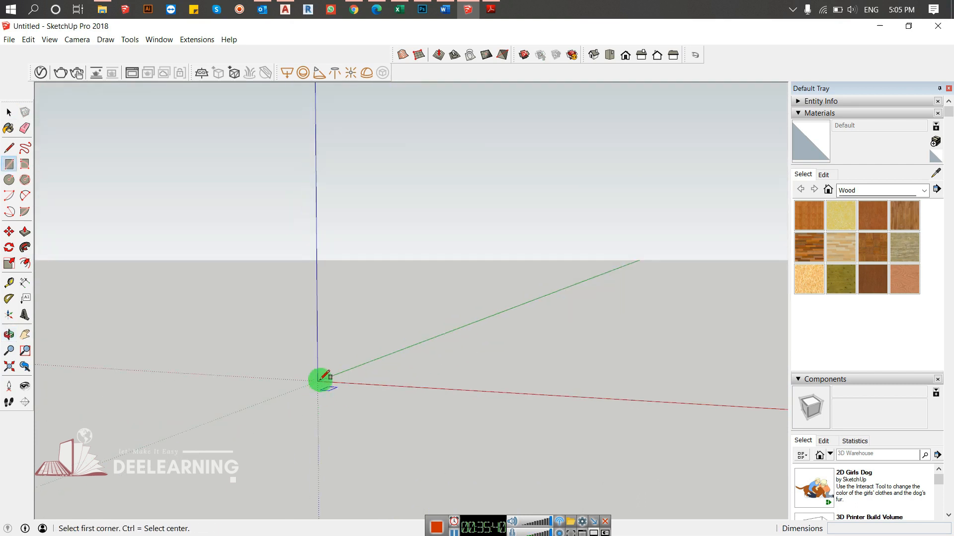
left_click(318, 381)
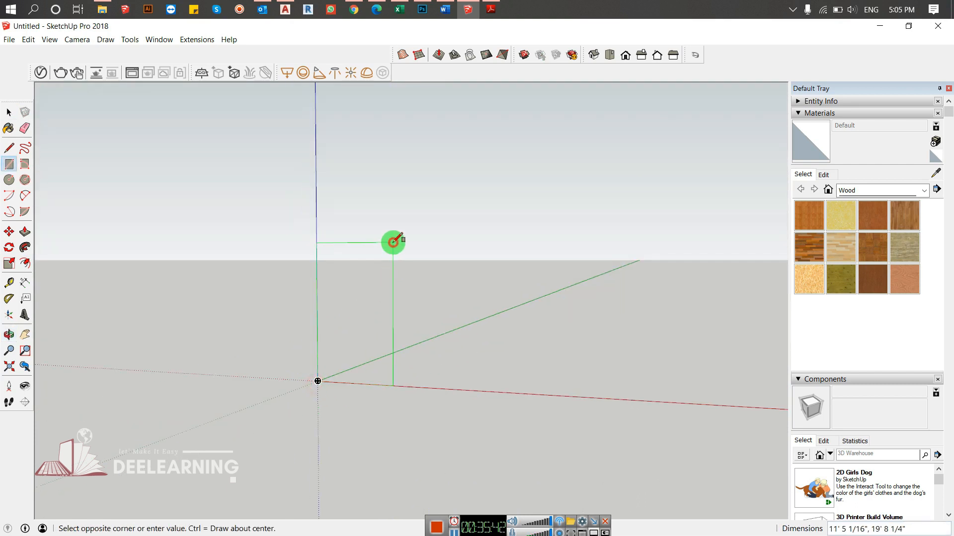
left_click(393, 243)
middle_click_drag(407, 269, 404, 317)
- Push/Pull the upright rectangle into a door-like slab about 1' 6" thick
key("p")
left_click(377, 299)
left_click(368, 298)
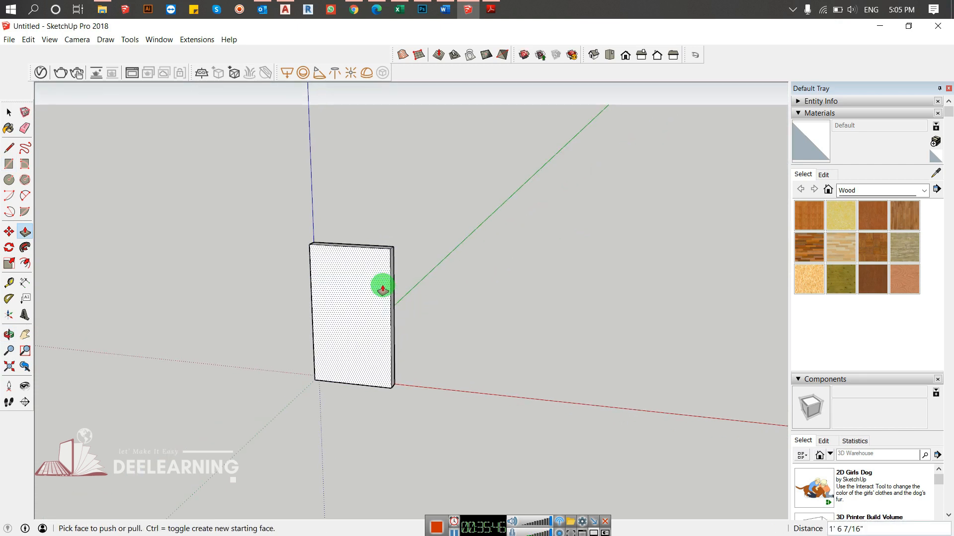
- Offset the slab's front face slightly inward to form a narrow frame around an inner panel
key("f")
left_click(332, 254)
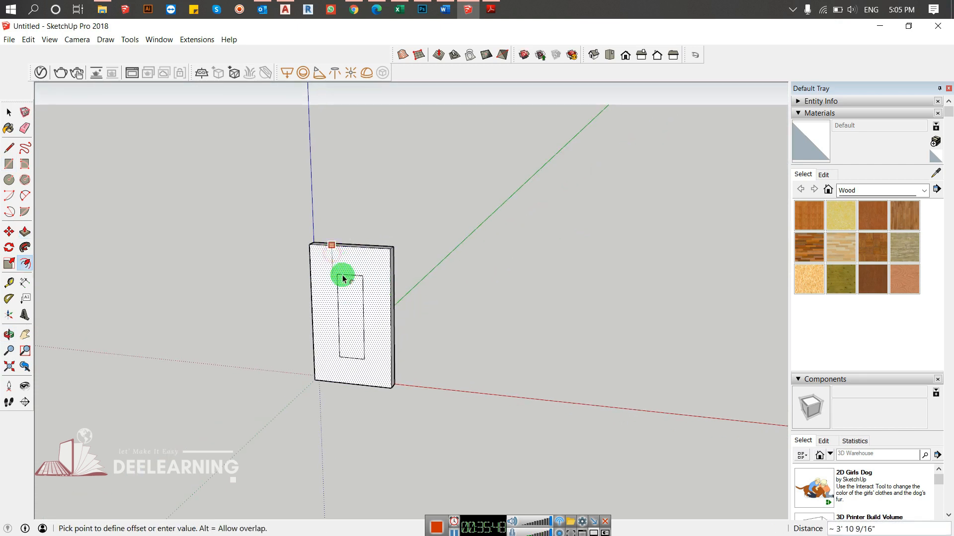
left_click(330, 253)
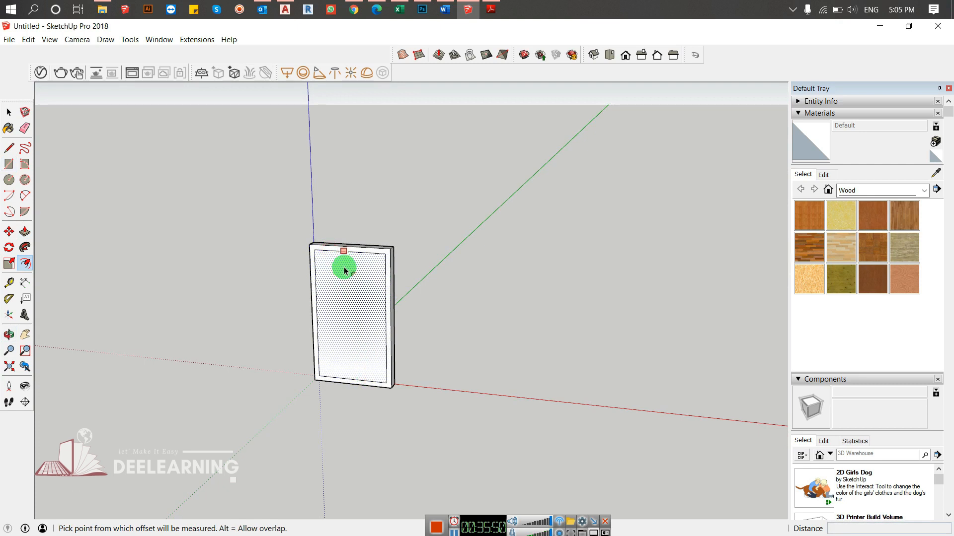
- Draw a horizontal line about 10' long across the middle of the inner panel, splitting it into upper and lower parts
key("l")
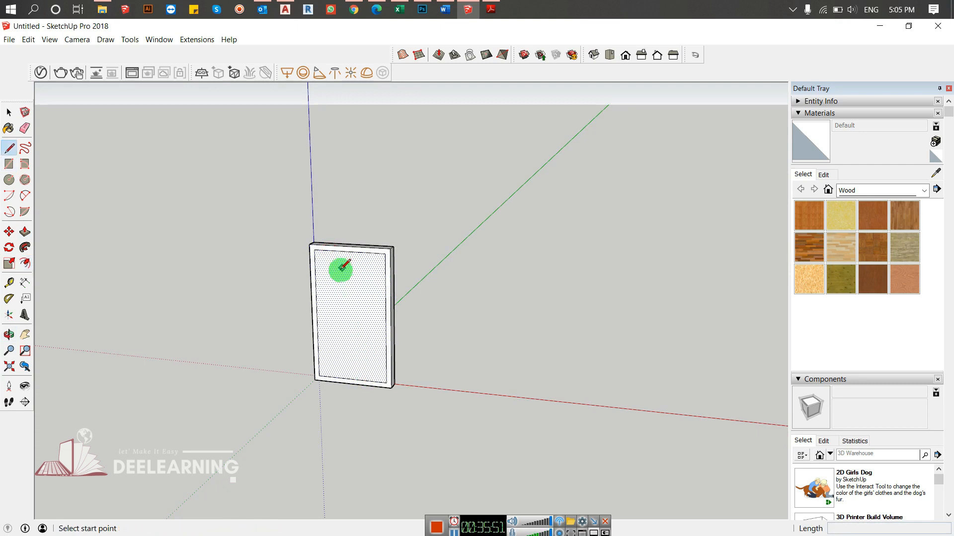
left_click(317, 314)
left_click(386, 320)
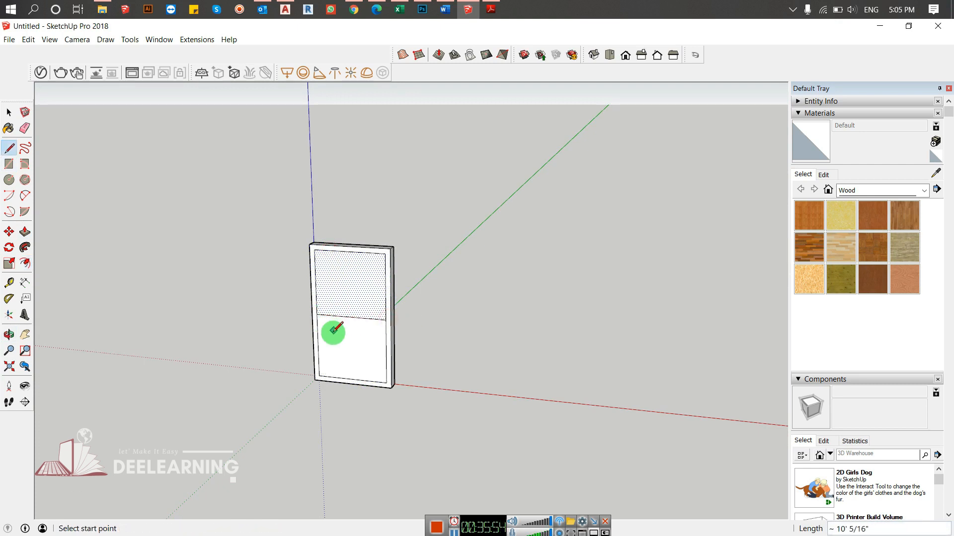
key("space")
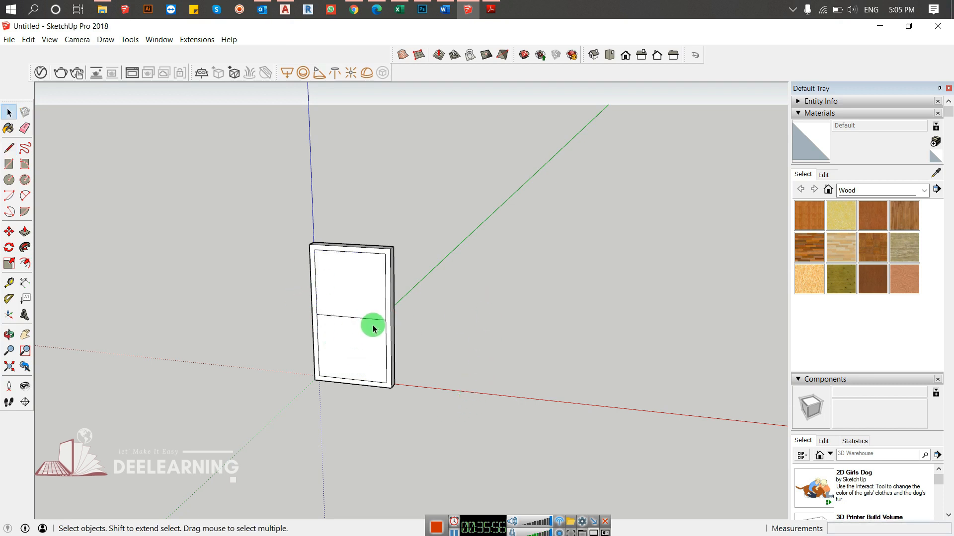
- Offset the upper panel's face inward to form a smaller rectangle inside it
key("f")
left_click(330, 257)
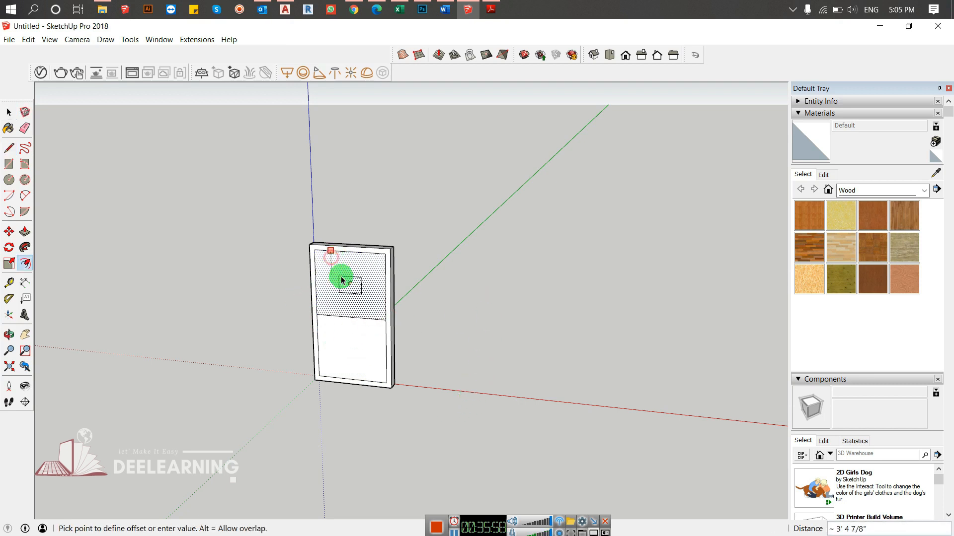
left_click(358, 272)
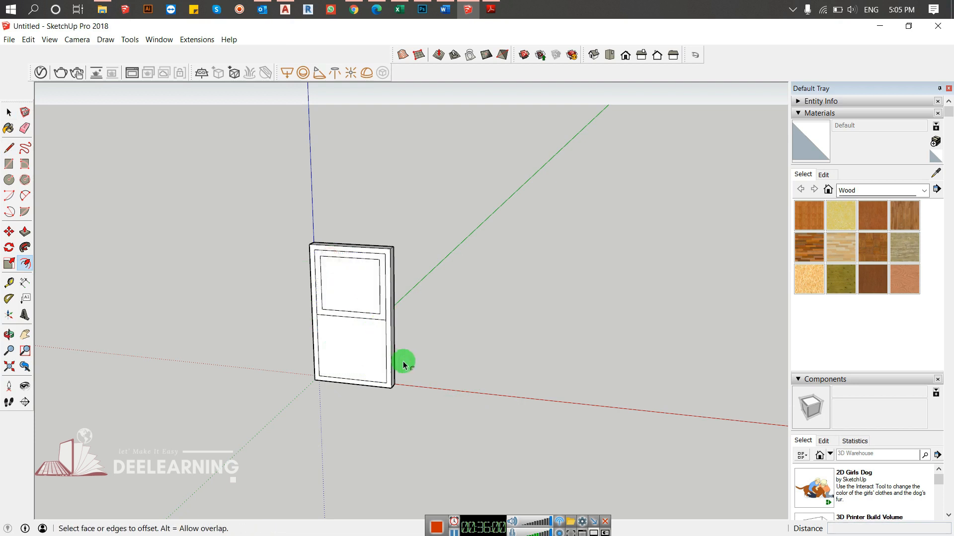
key("space")
left_click(478, 278)
- Draw a vertical line down the middle of the upper panel's inner rectangle, splitting it into two halves
scroll(363, 269, "up", 4)
middle_click_drag(341, 336, 439, 331)
key("l")
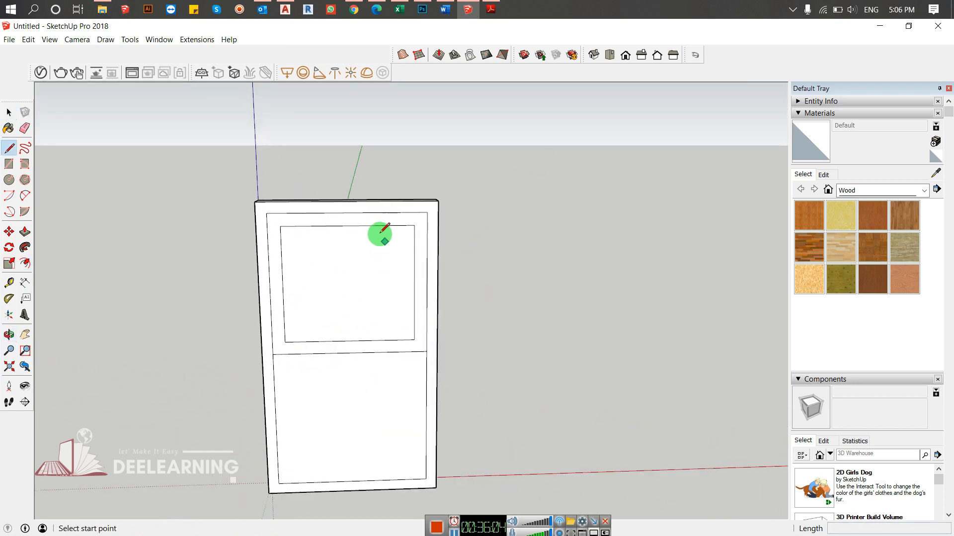
left_click(348, 226)
left_click(350, 341)
key("space")
- Offset both halves of the upper rectangle inward by about 1' 3" to form two narrow upright panels
key("f")
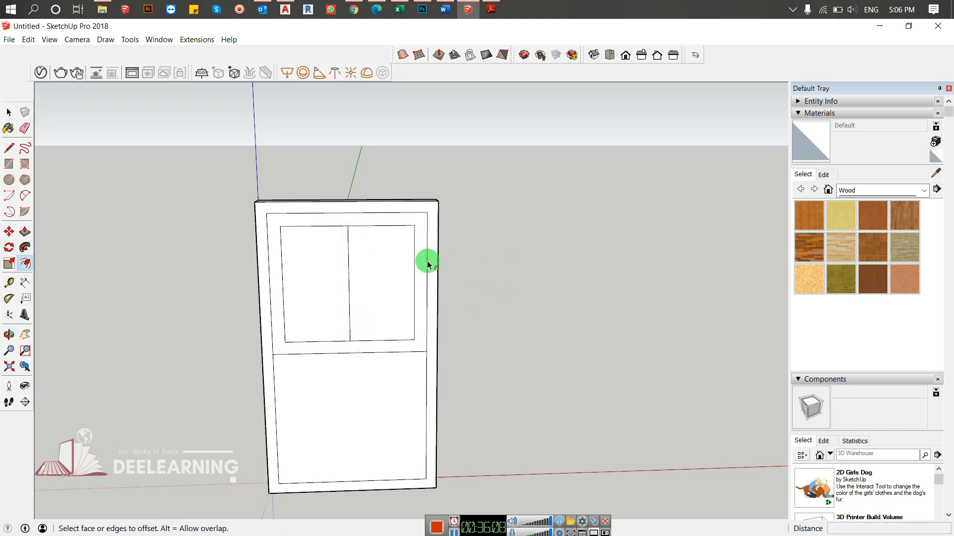
left_click(325, 248)
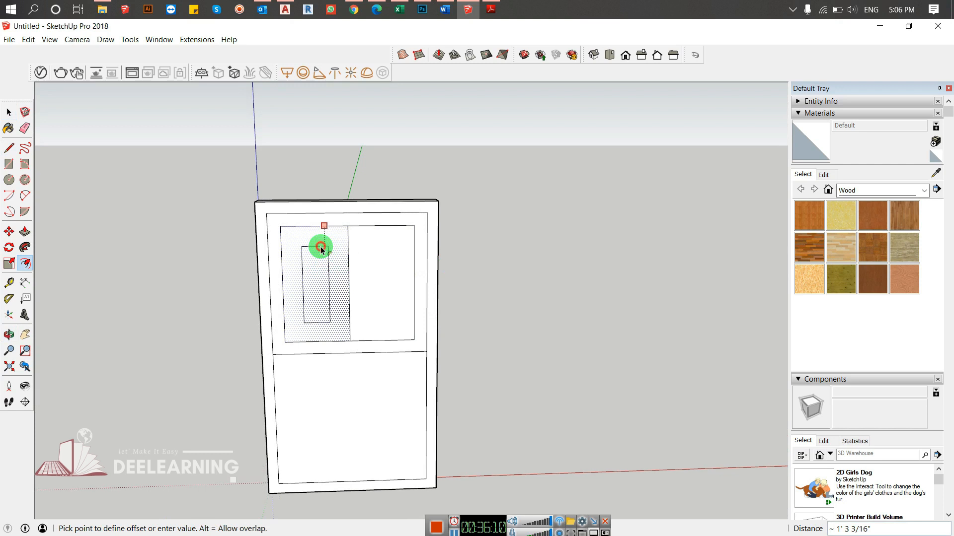
left_click(322, 251)
double_click(378, 258)
key("space")
middle_click_drag(575, 269, 663, 282)
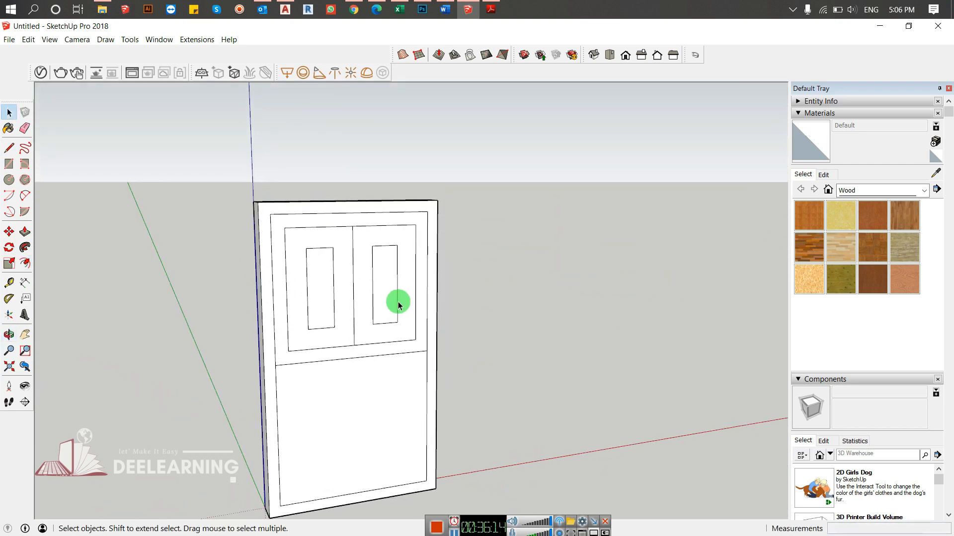
- Push/Pull the two narrow upright panels slightly into the slab to form matching shallow recesses
middle_click_drag(396, 302, 293, 323)
key("p")
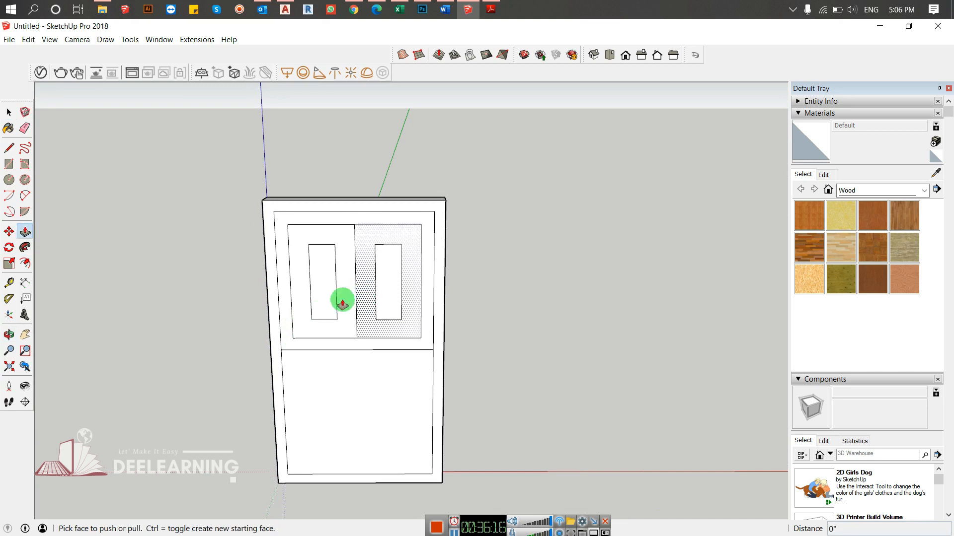
scroll(311, 338, "up", 6)
middle_click_drag(321, 355, 350, 356)
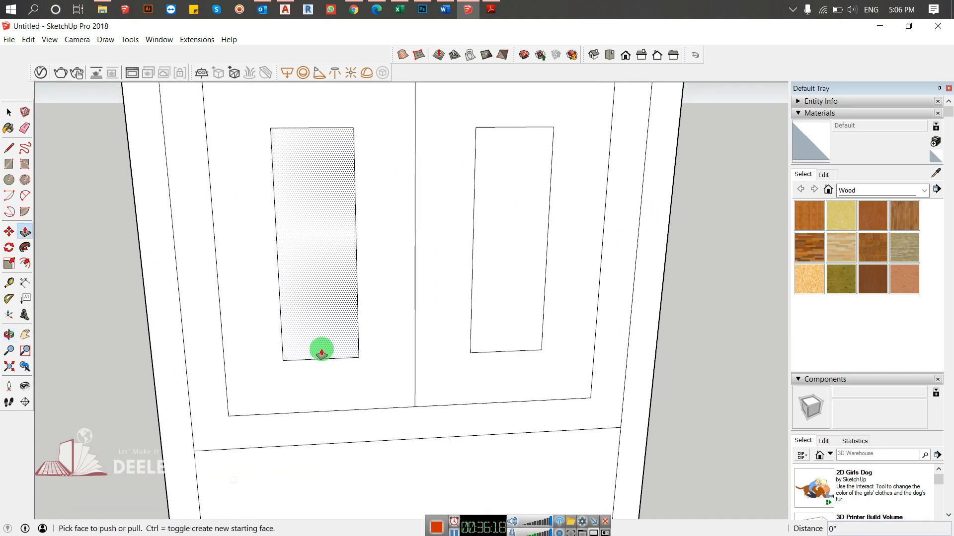
left_click(316, 348)
left_click_drag(316, 347, 315, 347)
left_click(315, 348)
left_click(496, 272)
left_click(485, 319)
middle_click_drag(485, 320, 443, 341)
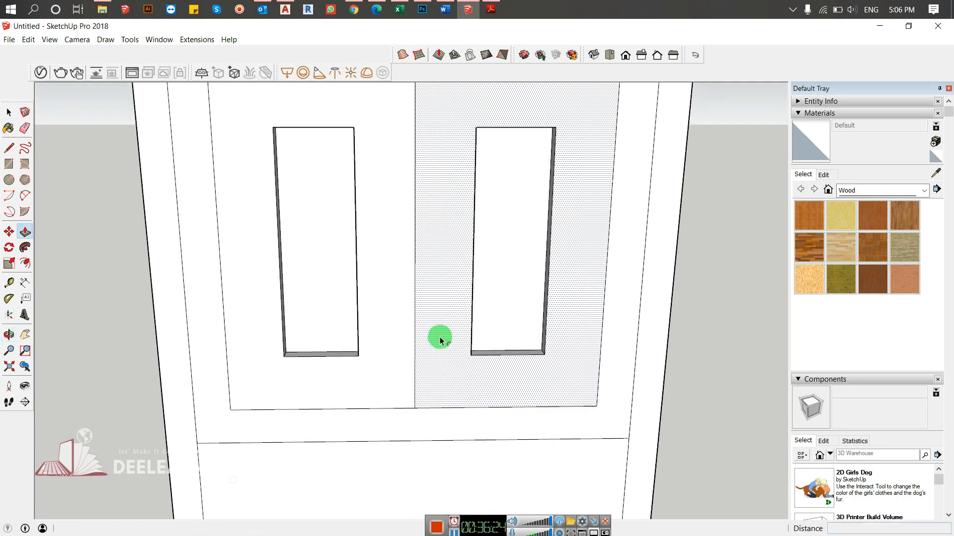
- Offset the back face of both recesses slightly inward to outline a smaller rectangle in each
key("f")
left_click(315, 200)
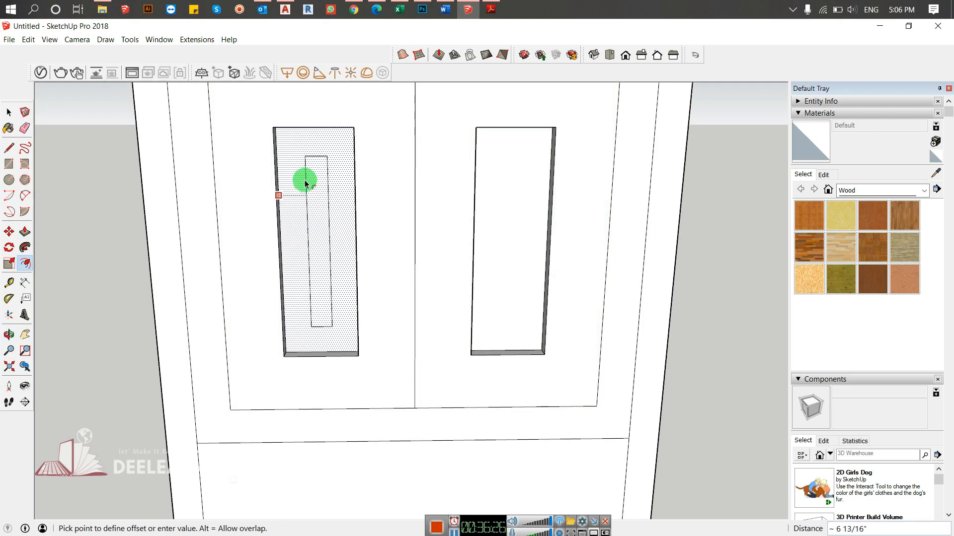
left_click(293, 133)
double_click(516, 170)
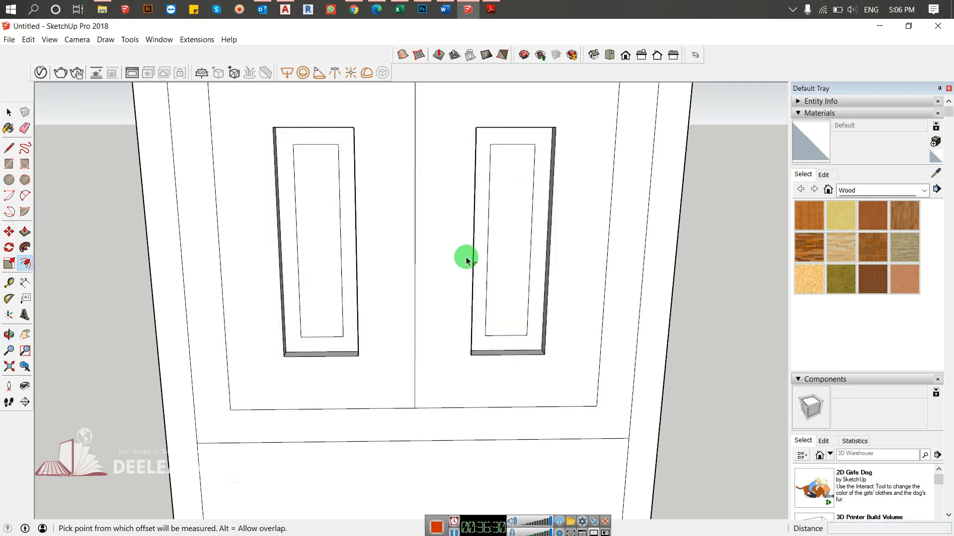
- Offset the smaller rectangle in each recess inward again to form a thin central strip
key("p")
key("space")
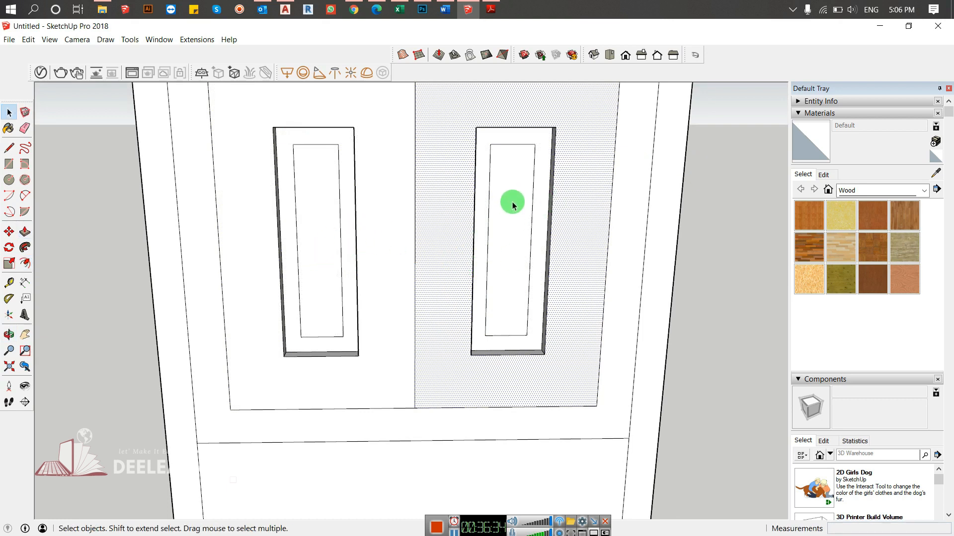
key("f")
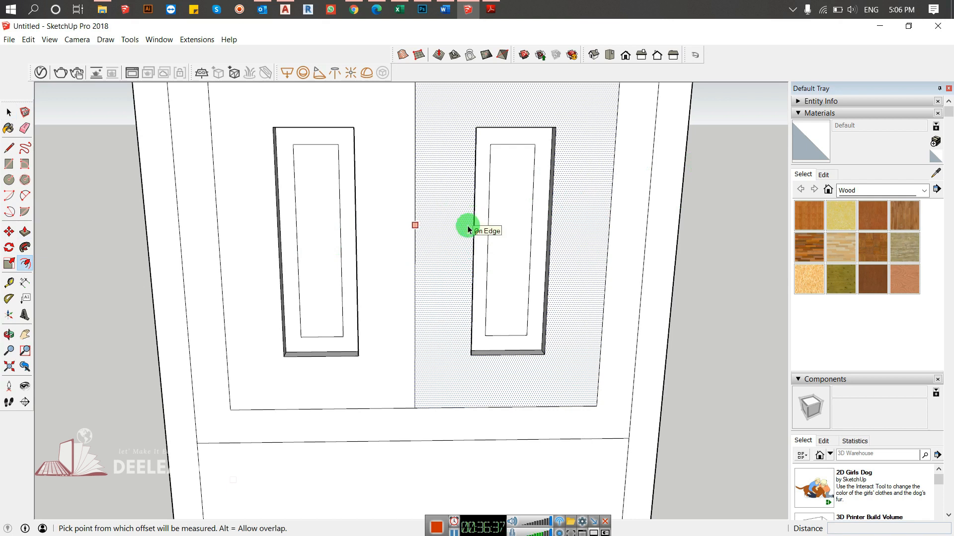
key("space")
left_click(704, 210)
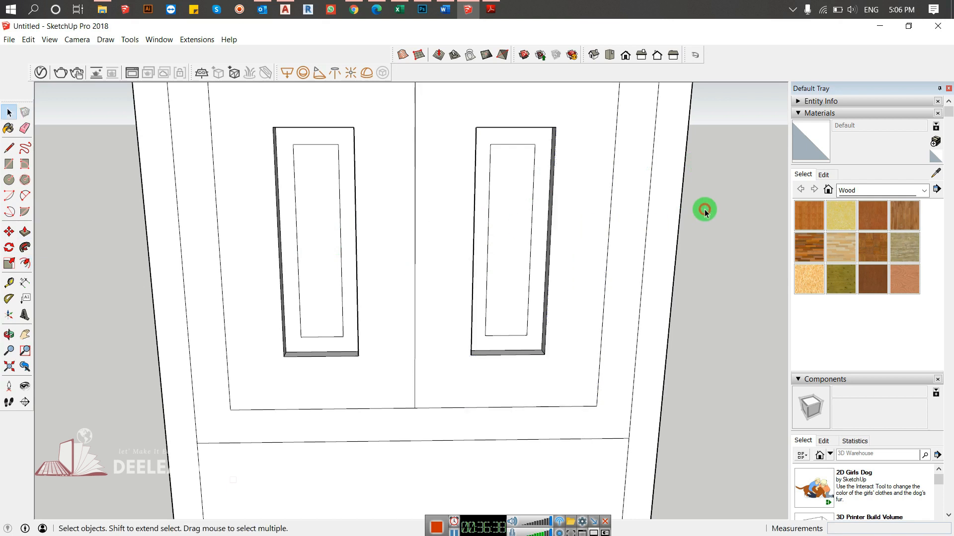
key("f")
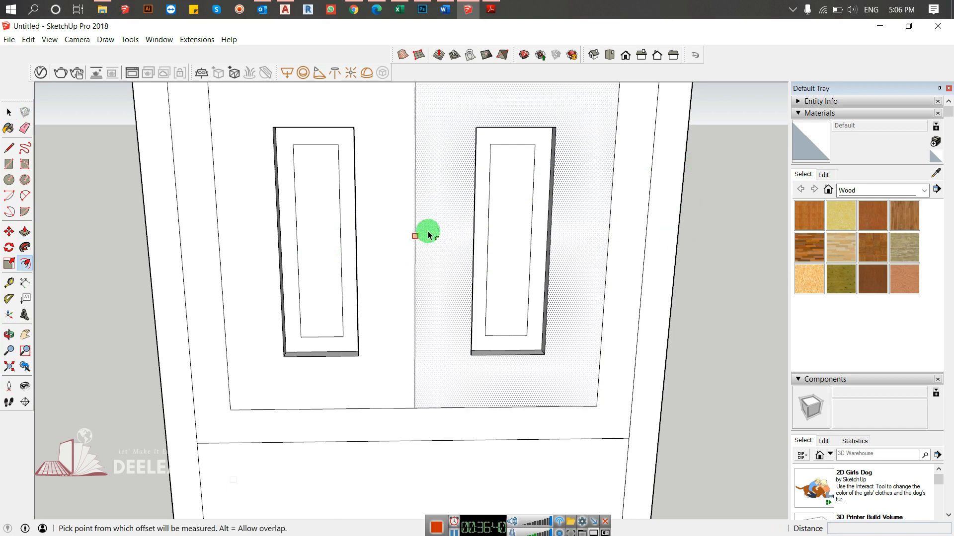
left_click(315, 196)
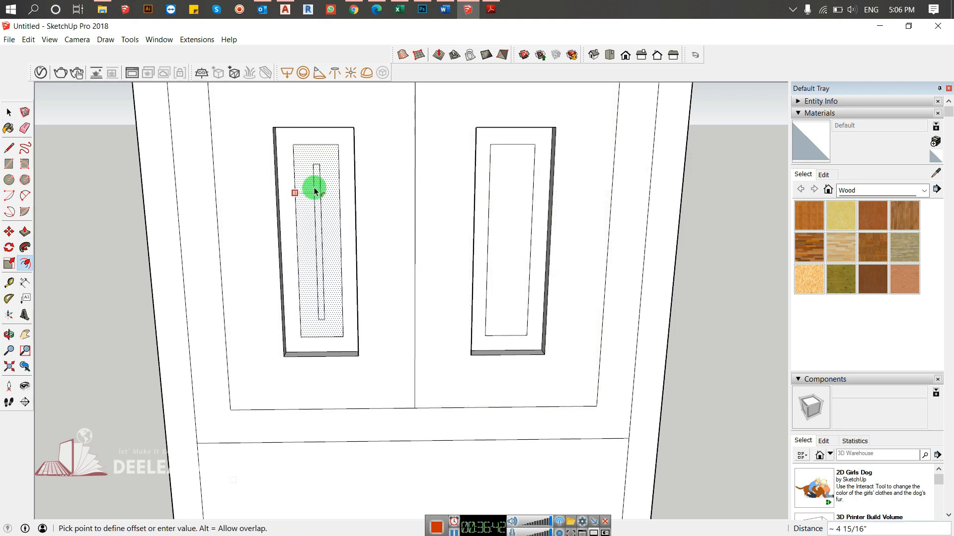
left_click(310, 169)
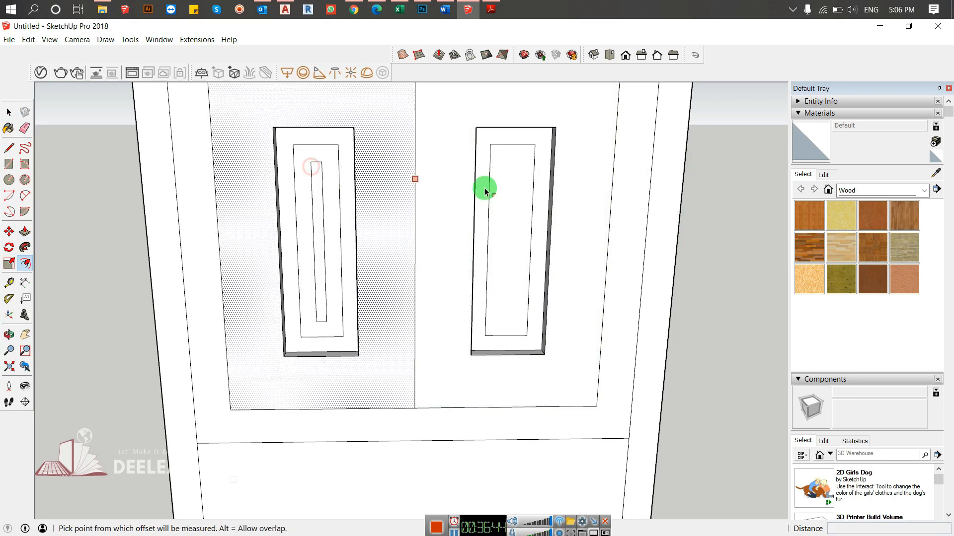
double_click(512, 193)
key("space")
- Push/Pull the thin central strips in both recesses outward by about 4"
key("p")
key("space")
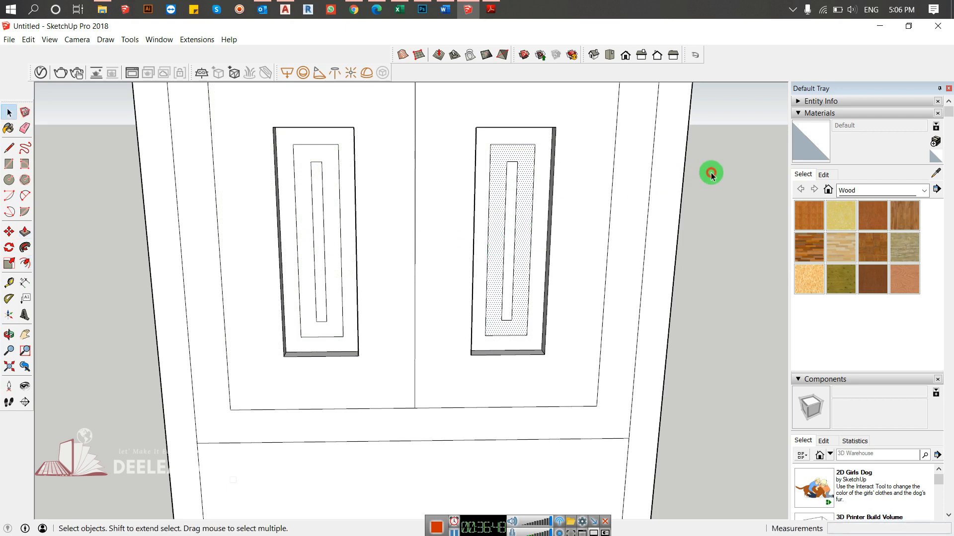
key("p")
left_click(317, 215)
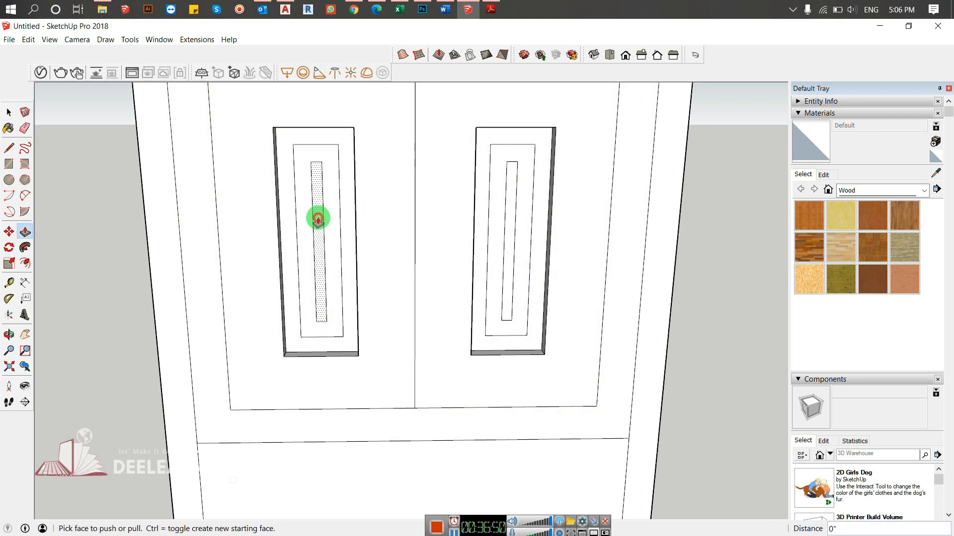
left_click(356, 224)
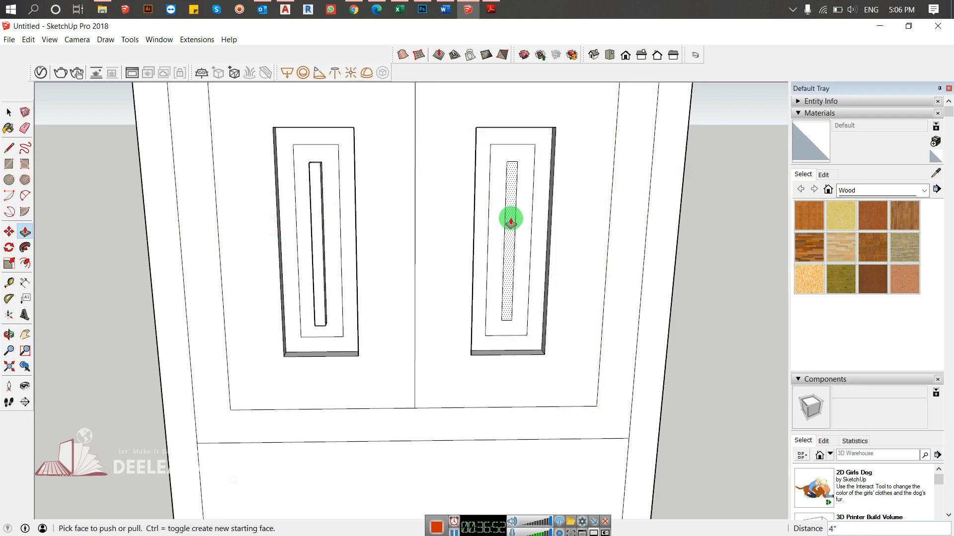
middle_click_drag(464, 240, 735, 203)
- Push/Pull the outer ring face of the right recess about 3" deeper into the slab
scroll(464, 318, "up", 5)
middle_click_drag(462, 336, 389, 366)
left_click(389, 365)
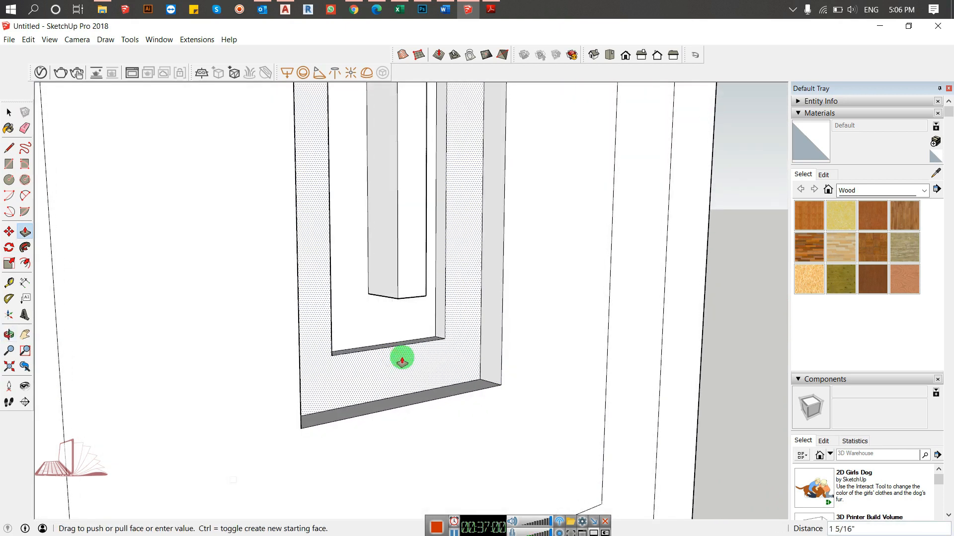
left_click(369, 357)
middle_click_drag(341, 394, 309, 366)
scroll(485, 339, "down", 8)
scroll(527, 364, "down", 1)
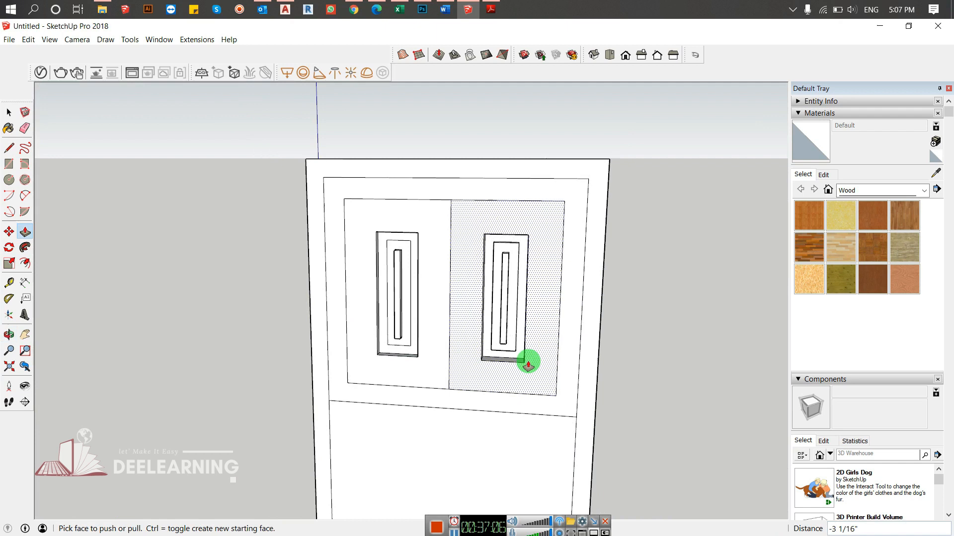
- Push/Pull the lower panel through the full thickness of the slab to cut an opening
scroll(528, 364, "down", 4)
middle_click_drag(527, 364, 512, 389)
left_click(471, 457)
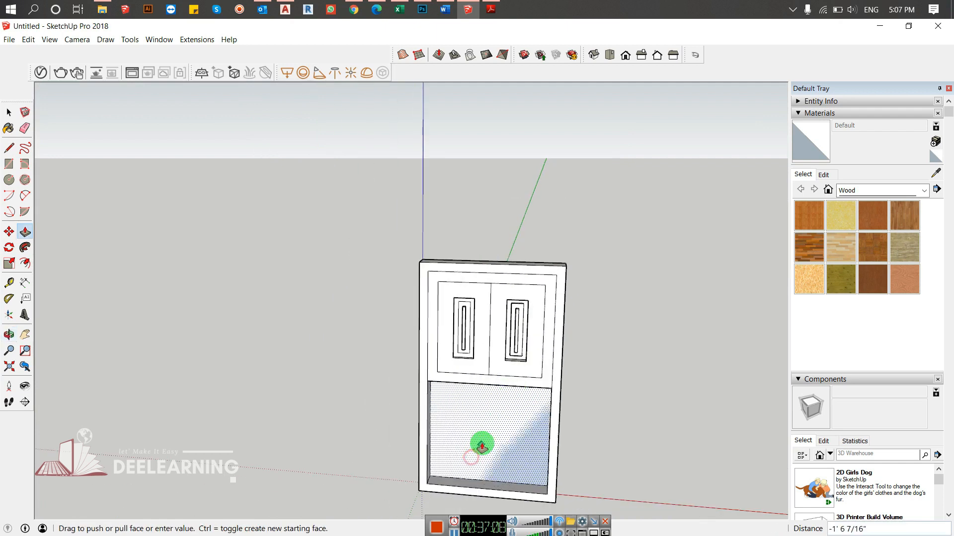
middle_click_drag(569, 407, 322, 300)
scroll(440, 262, "up", 4)
scroll(551, 275, "down", 6)
middle_click_drag(574, 268, 515, 273)
key("space")
scroll(517, 273, "up", 3)
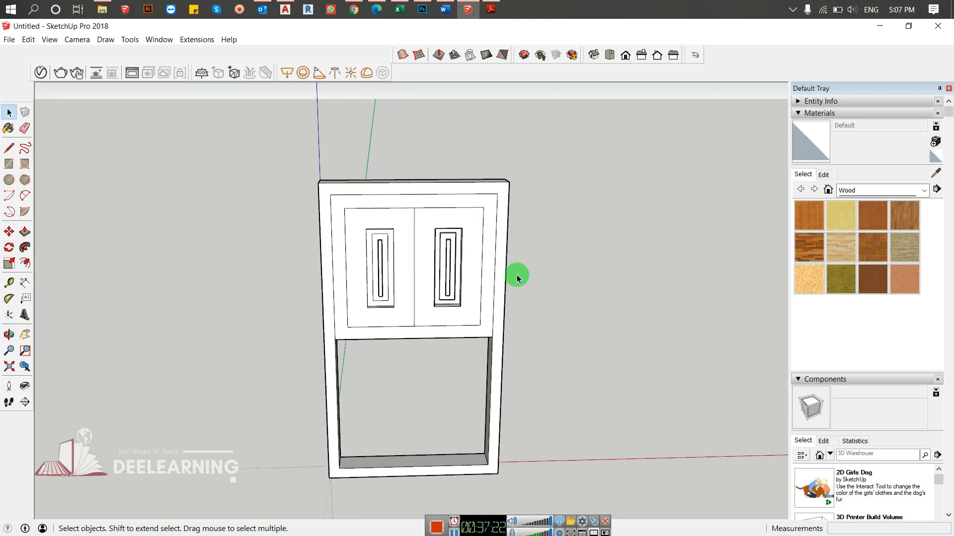
scroll(517, 275, "up", 8)
middle_click(517, 275)
scroll(517, 275, "down", 7)
scroll(516, 275, "down", 5)
middle_click_drag(516, 275, 393, 281)
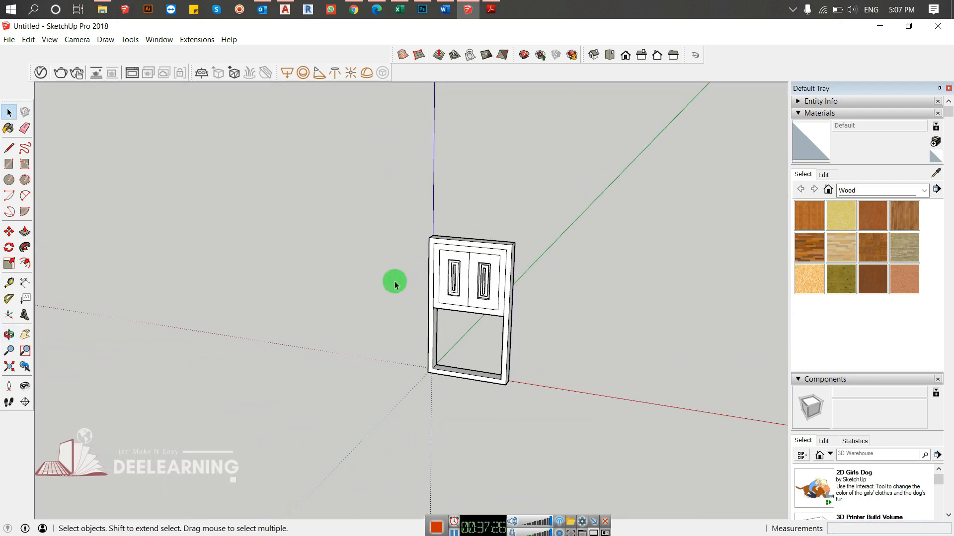
middle_click_drag(547, 268, 512, 264)
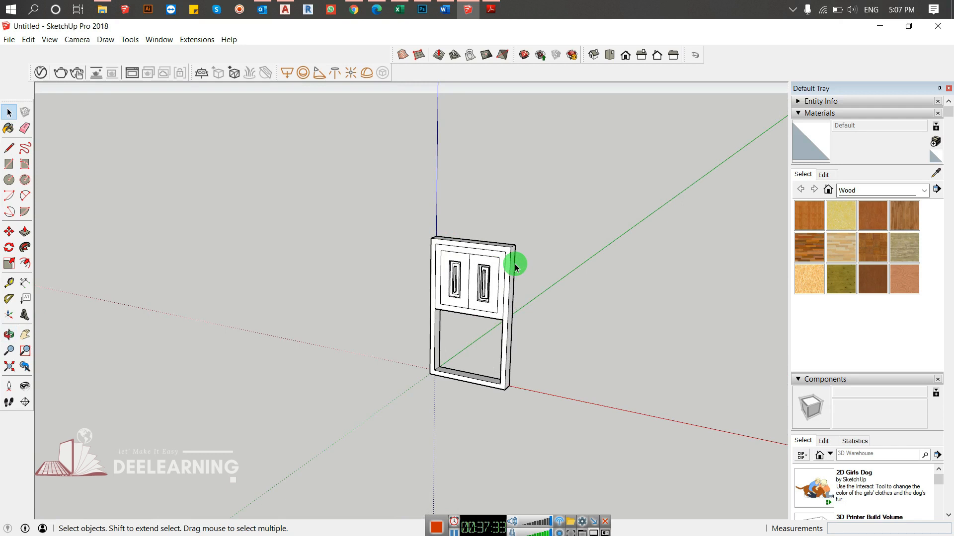
- Draw a rectangle about 8' 9" wide and 3' 8" high on the upper part of the slab's back face
mouse_move(505, 319)
middle_mouse_down()
mouse_move(378, 264)
mouse_move(443, 268)
mouse_move(315, 288)
middle_mouse_up()
key("e")
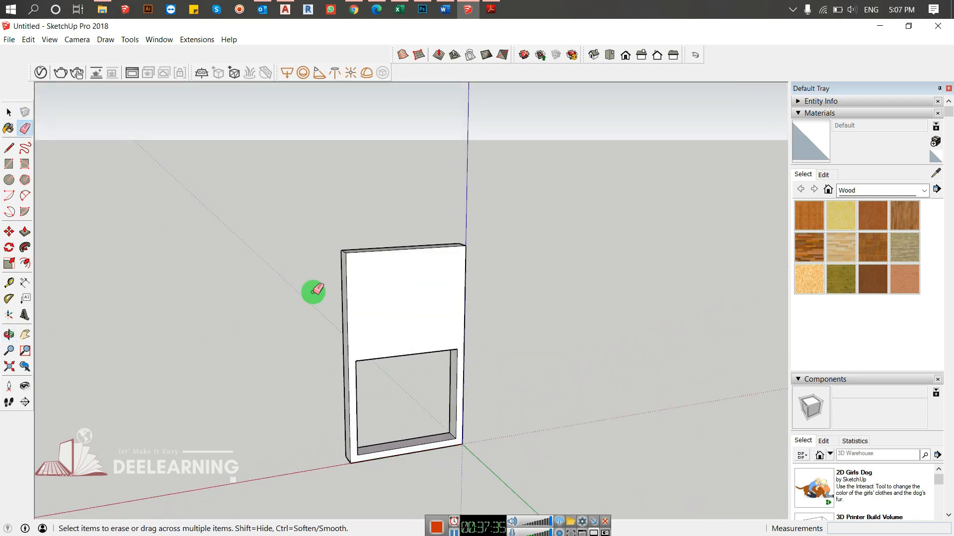
key("r")
left_click(358, 262)
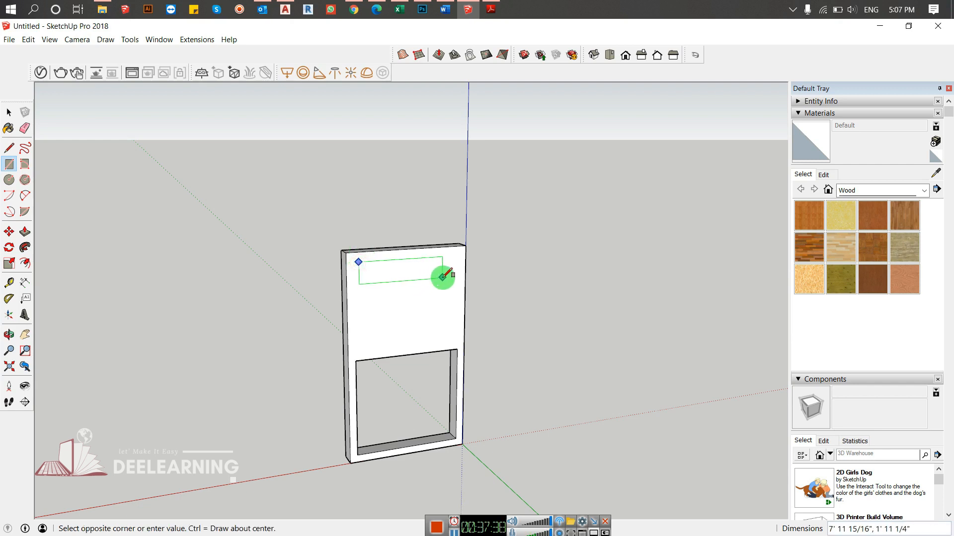
left_click(450, 294)
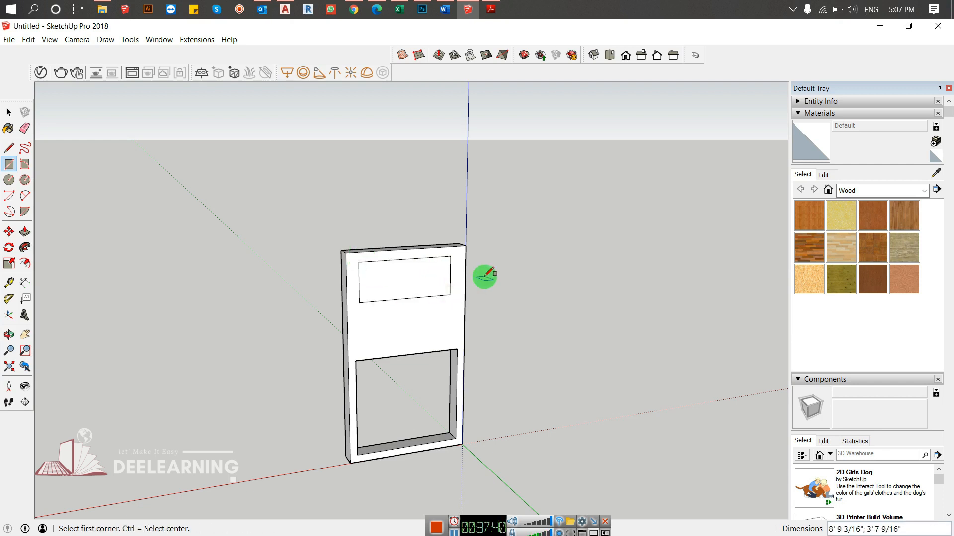
- Offset the rectangle on the back face inward by about 4"
key("f")
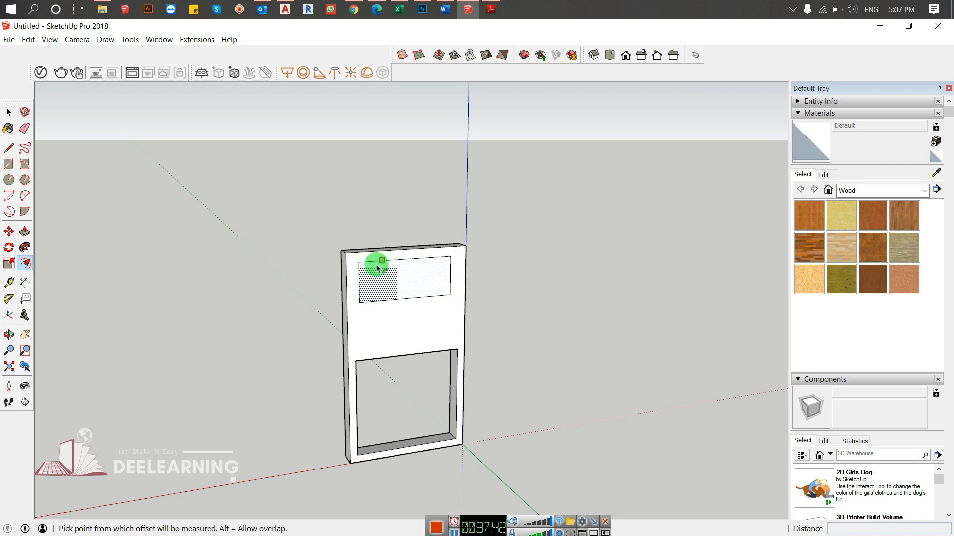
left_click(366, 261)
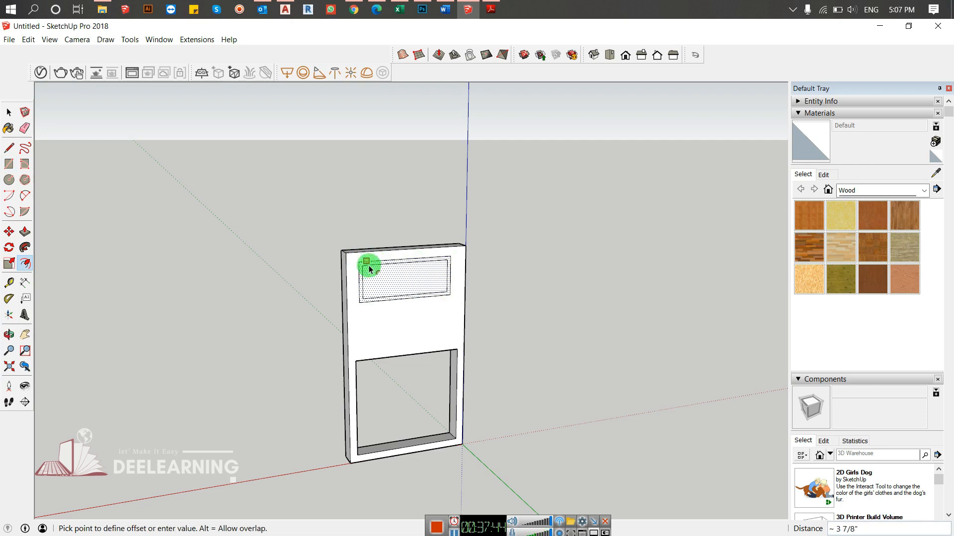
left_click(368, 269)
key("space")
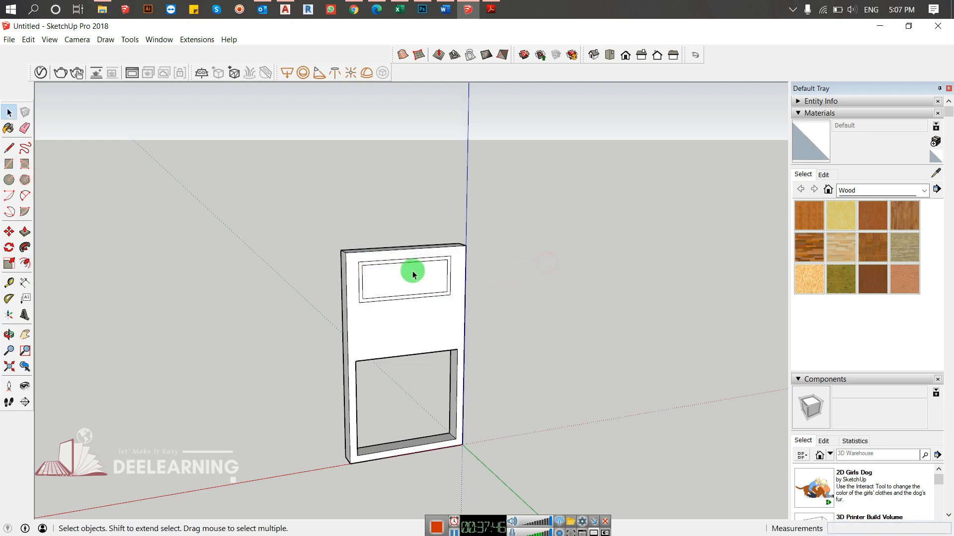
- Draw a thin horizontal rectangle about 2' 8" wide and 4" high inside the inner outline on the slab's back face
scroll(416, 275, "up", 2)
scroll(416, 275, "up", 4)
middle_click_drag(416, 275, 382, 277)
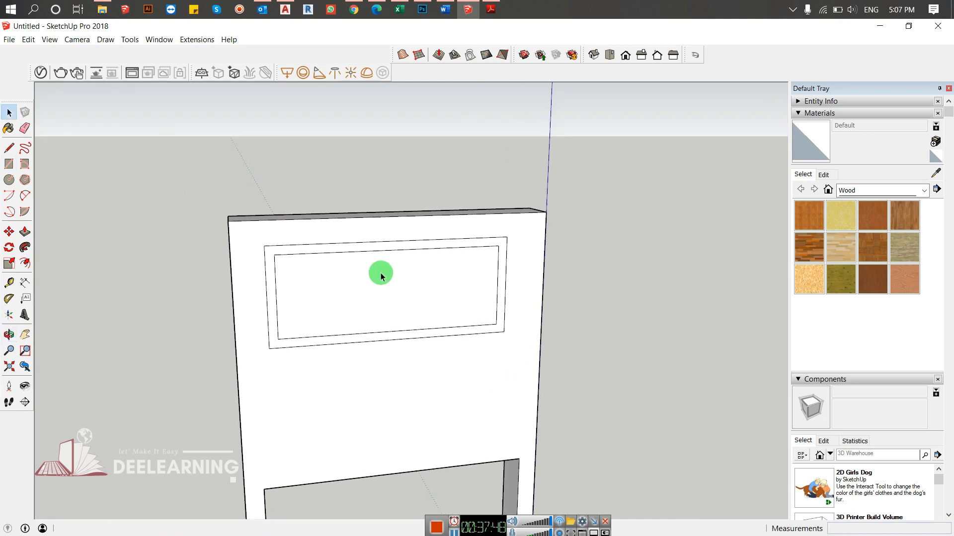
key("r")
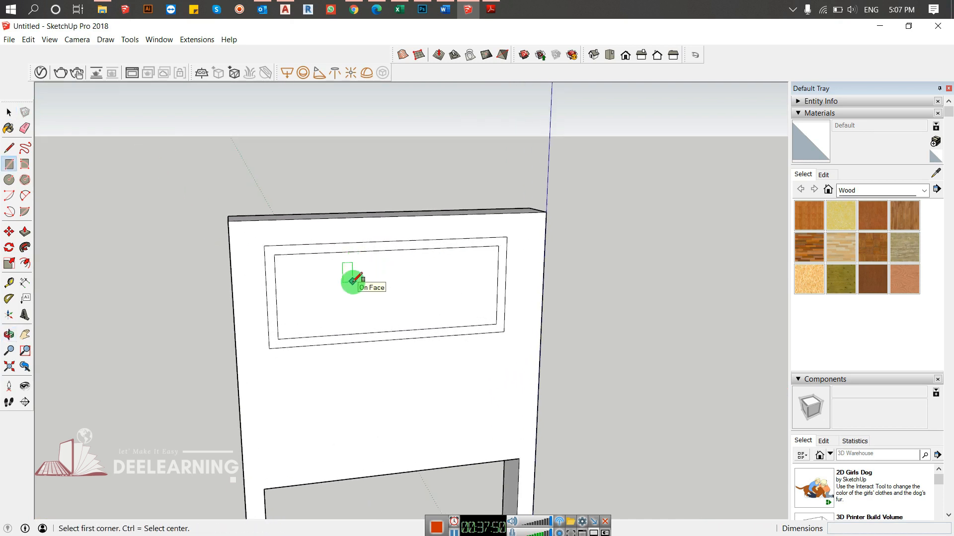
left_click(338, 268)
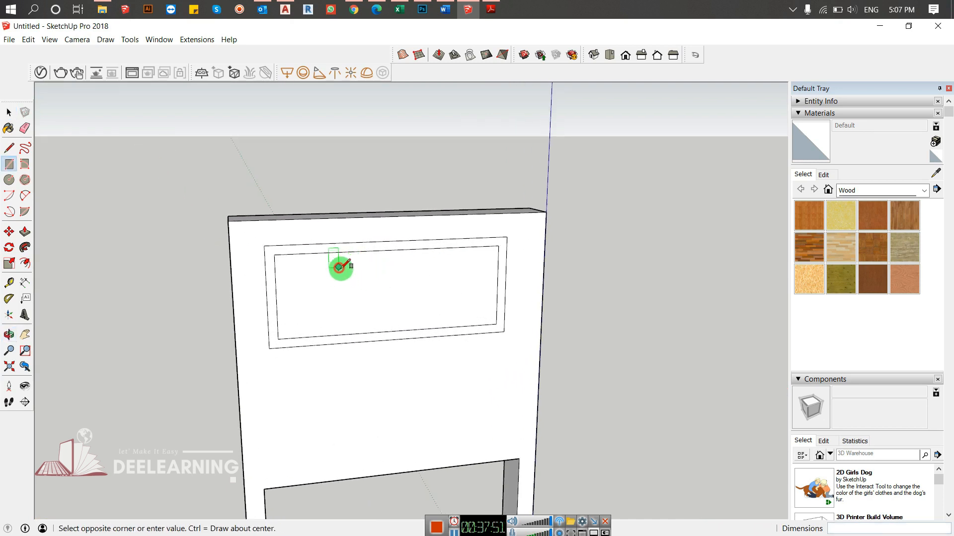
left_click(416, 272)
- Push/Pull the thin rectangle about 5" outward to form a raised bar on the back panel
key("space")
key("p")
left_click(398, 273)
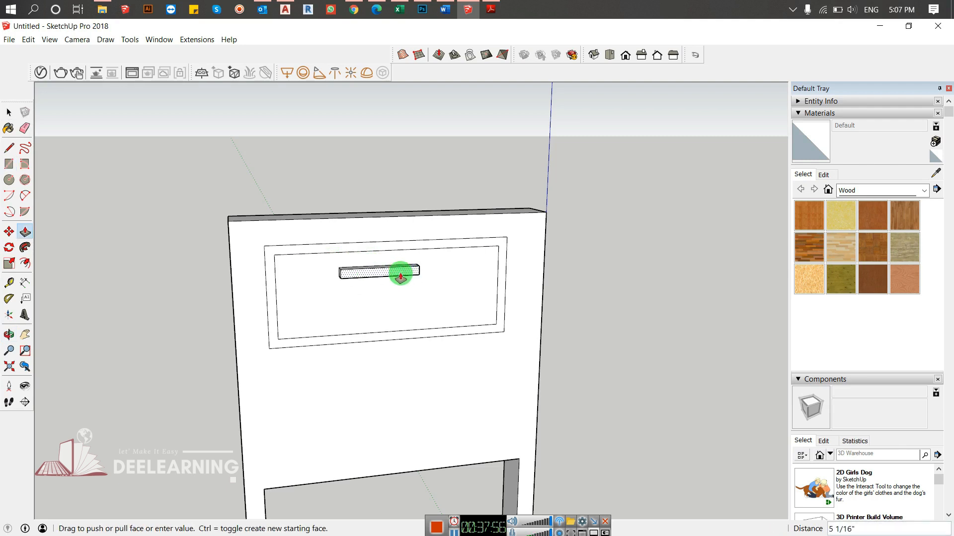
left_click(359, 281)
- Push/Pull the ring between the back panel's two outlines about 2 3/4" into the slab
middle_click_drag(359, 281, 379, 311)
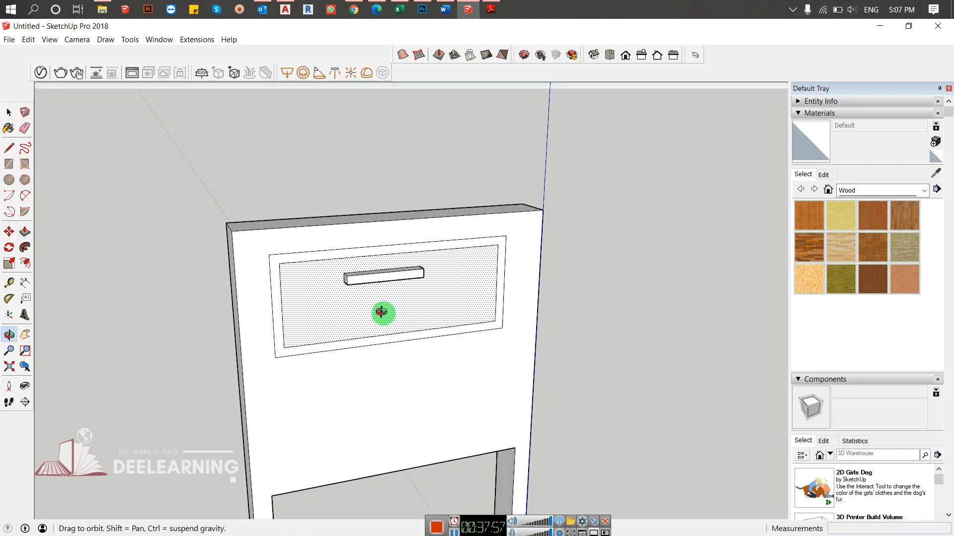
left_click(306, 262)
left_click(370, 291)
middle_click_drag(370, 291, 366, 336)
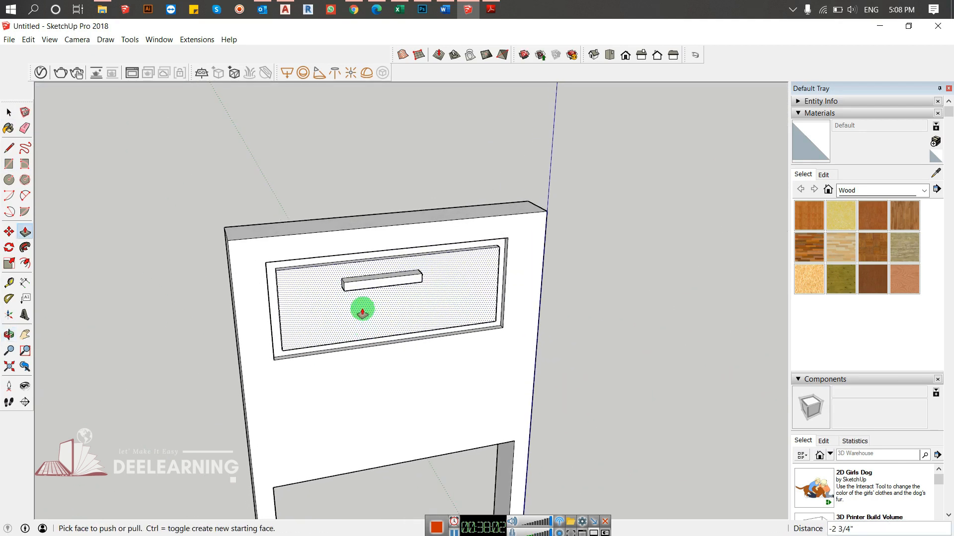
- Offset the back panel's inner face inward to outline a long, narrow rectangle below the raised bar
key("f")
left_click(326, 302)
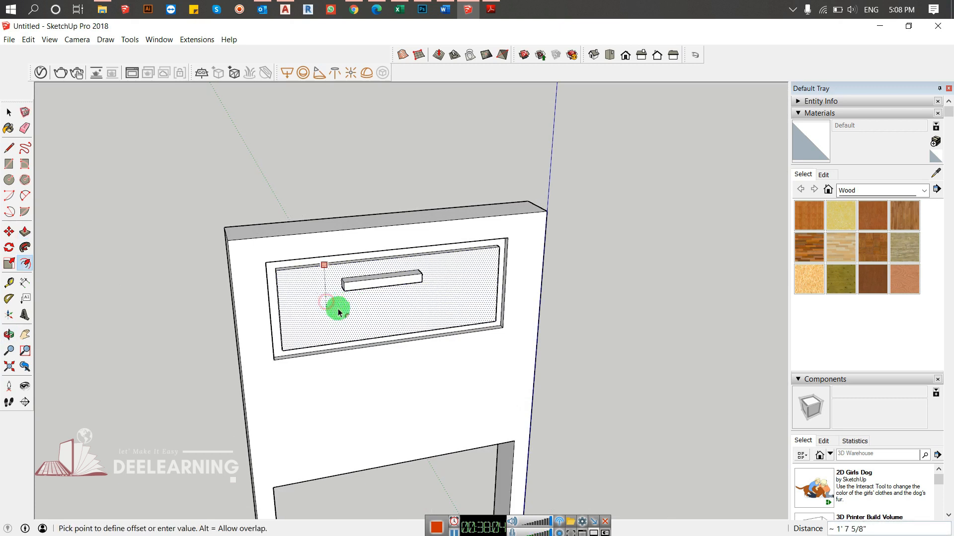
left_click(305, 302)
key("space")
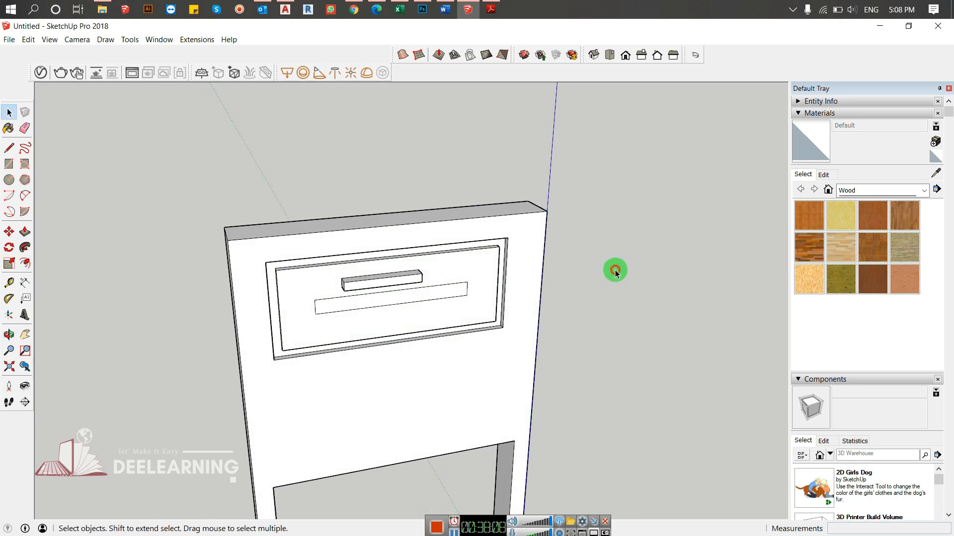
- Push/Pull the long, narrow rectangle about 5" outward to form a second bar below the first
key("p")
left_click(412, 299)
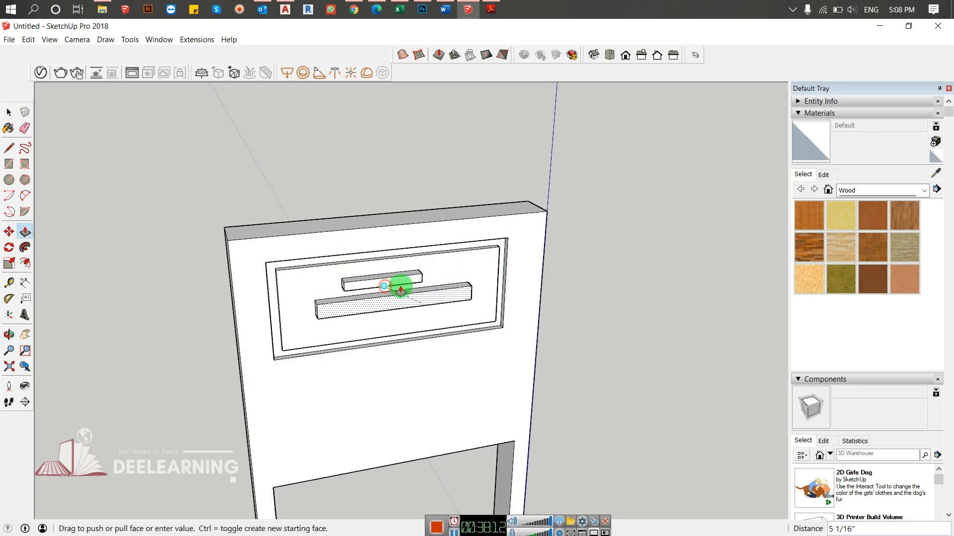
left_click(401, 290)
key("space")
middle_click_drag(583, 318, 442, 338)
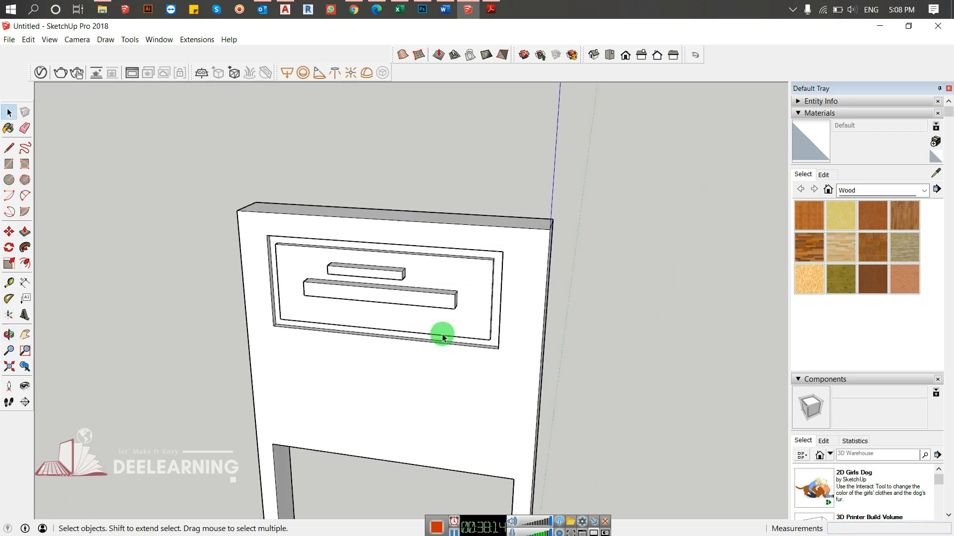
scroll(479, 328, "down", 5)
middle_click_drag(276, 360, 448, 376)
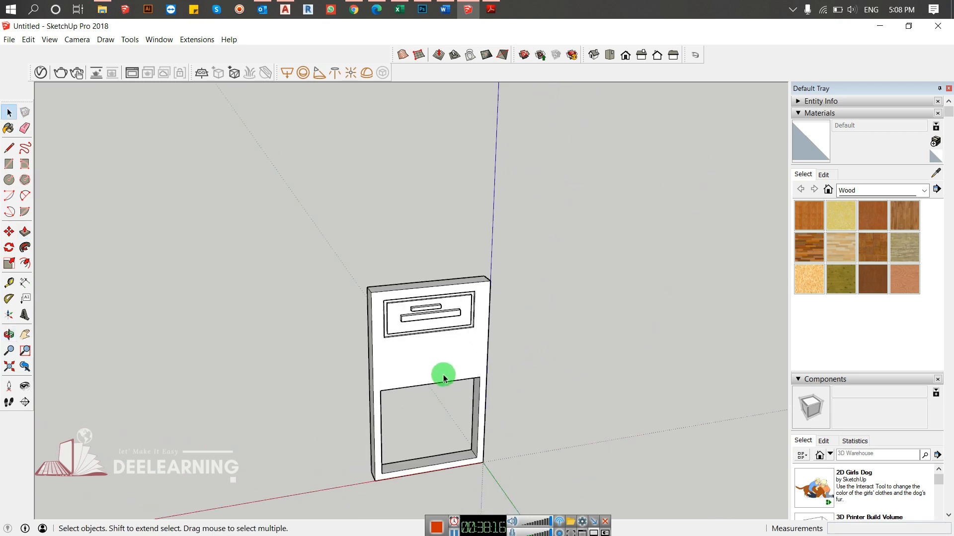
key("f")
left_click(417, 363)
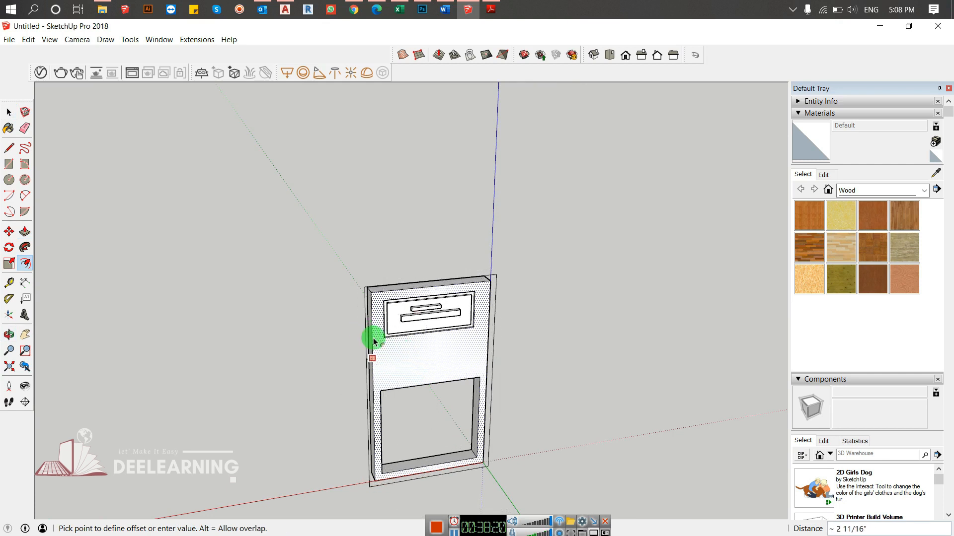
key("Escape")
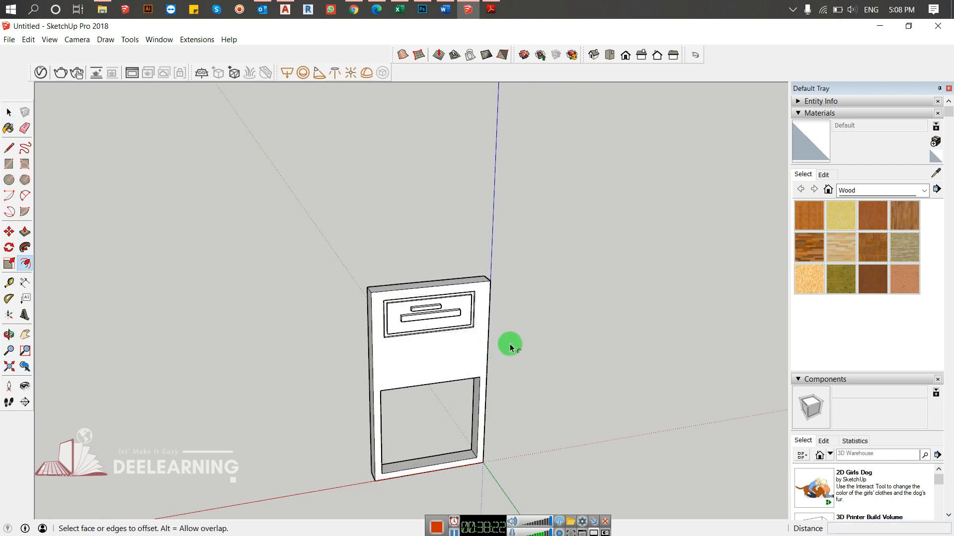
key("space")
scroll(475, 352, "up", 5)
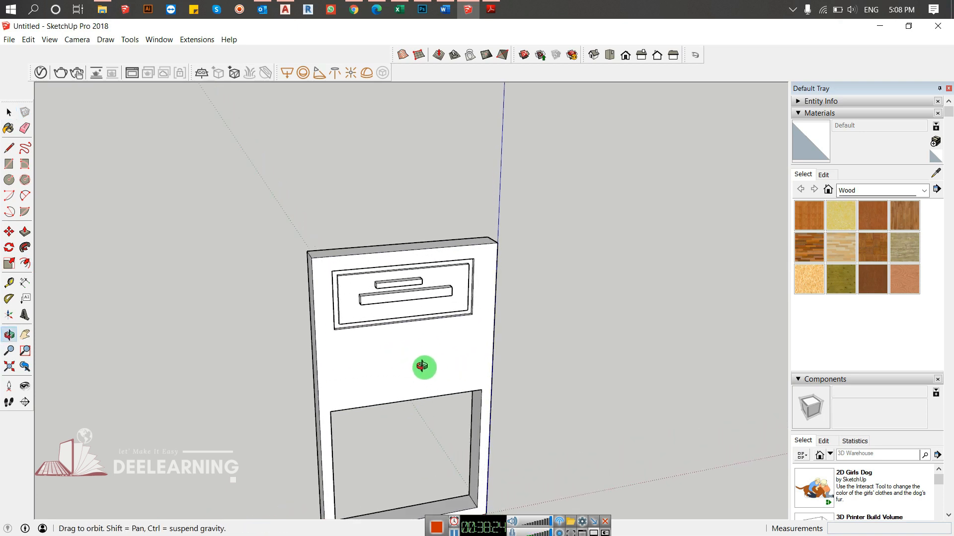
key("f")
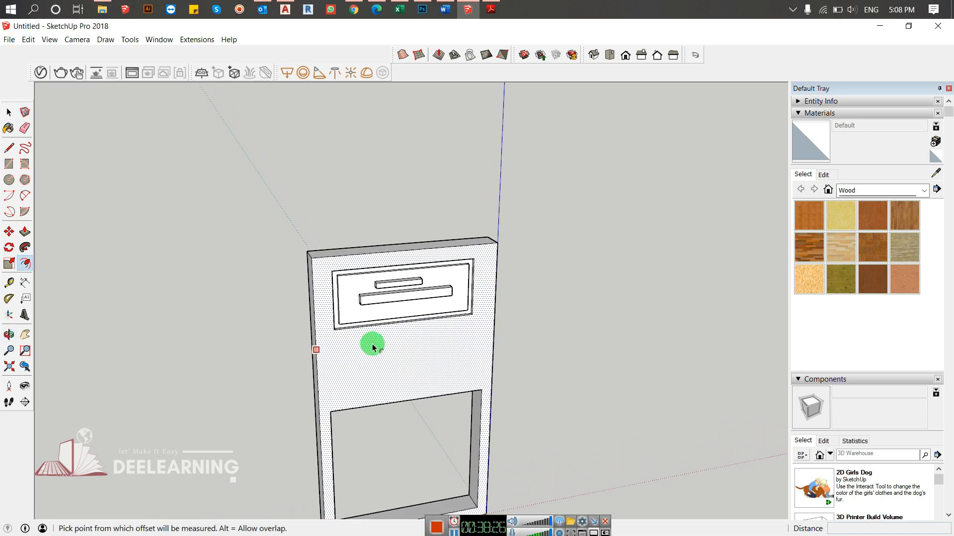
left_click(371, 343)
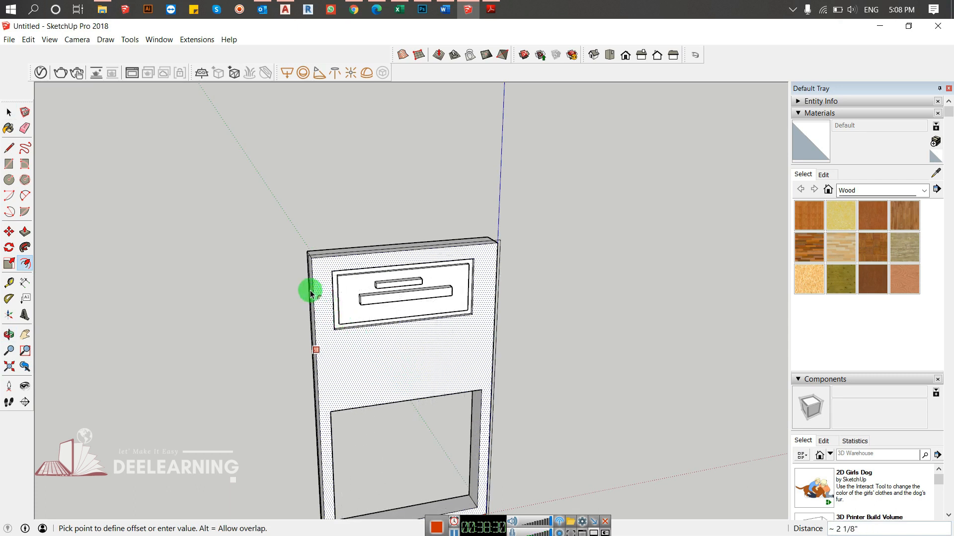
key("space")
key("r")
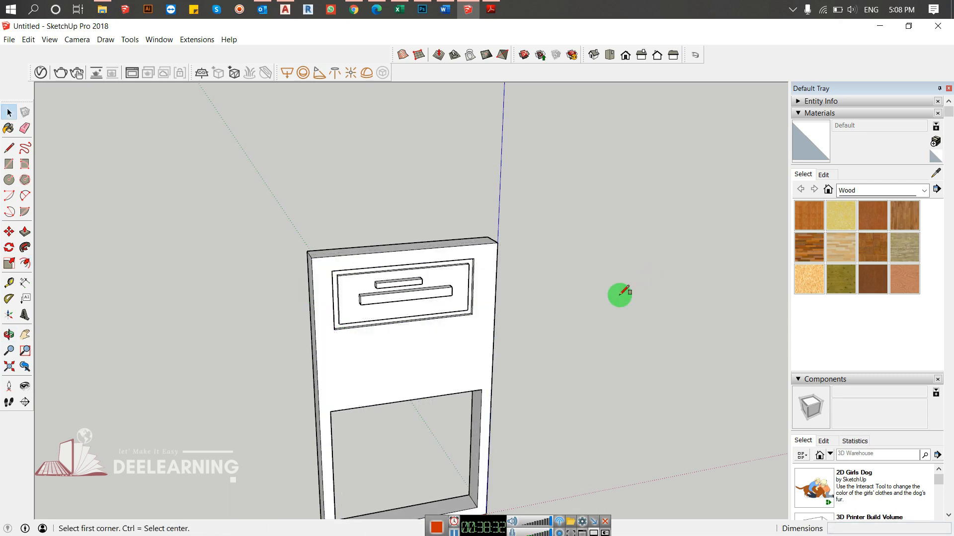
left_click(336, 352)
- Draw a circle on the slab's back face, centred between the upper panel and the lower opening
key("c")
left_click(400, 359)
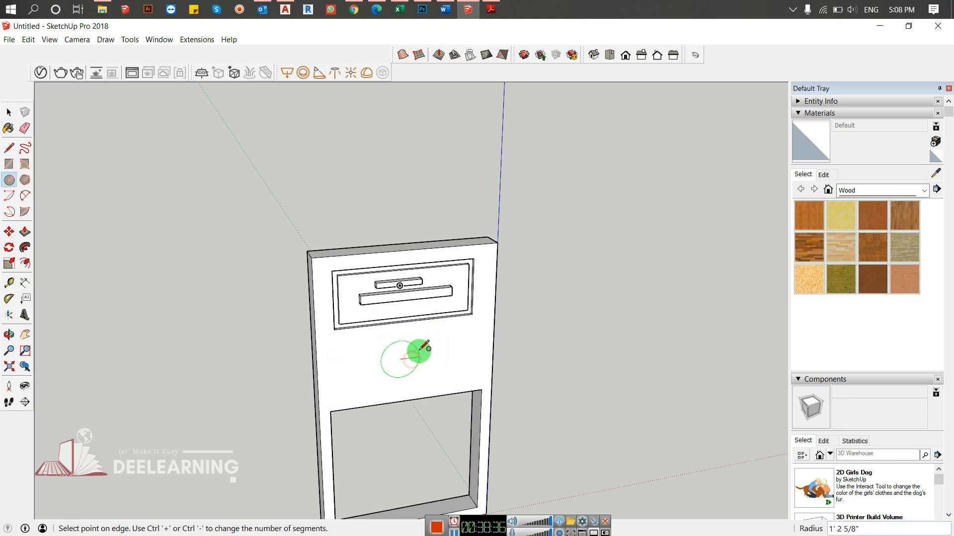
left_click(492, 375)
key("space")
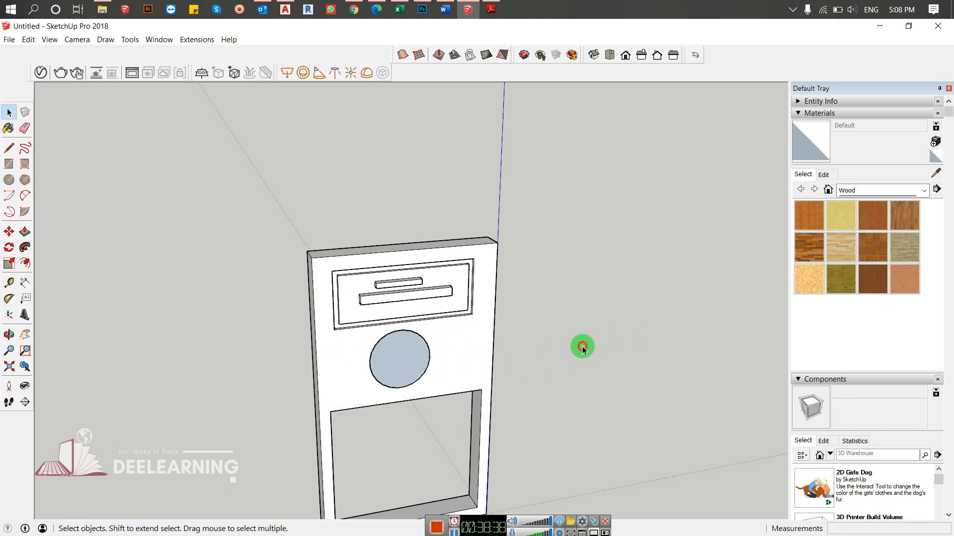
- Offset the circle on the back face inward to about half its radius
key("f")
left_click(397, 348)
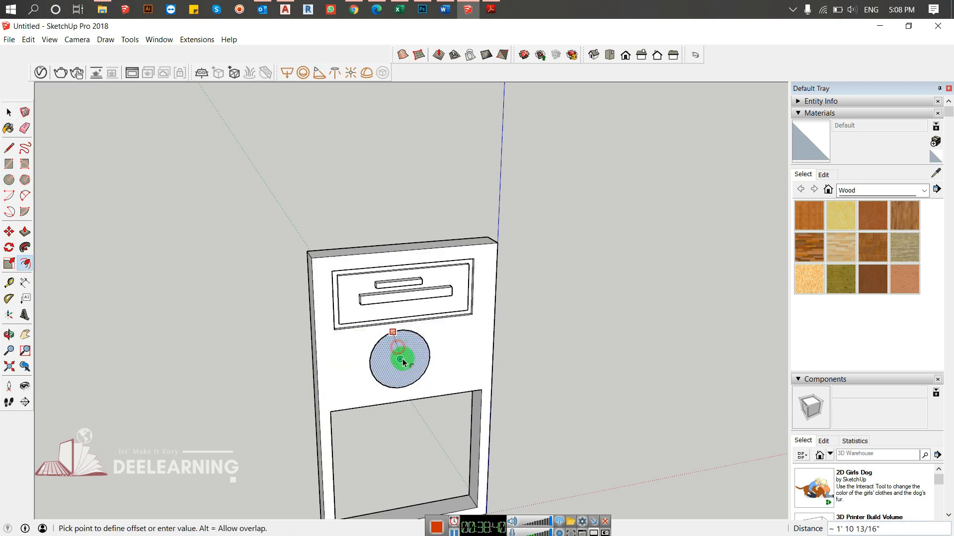
left_click(390, 346)
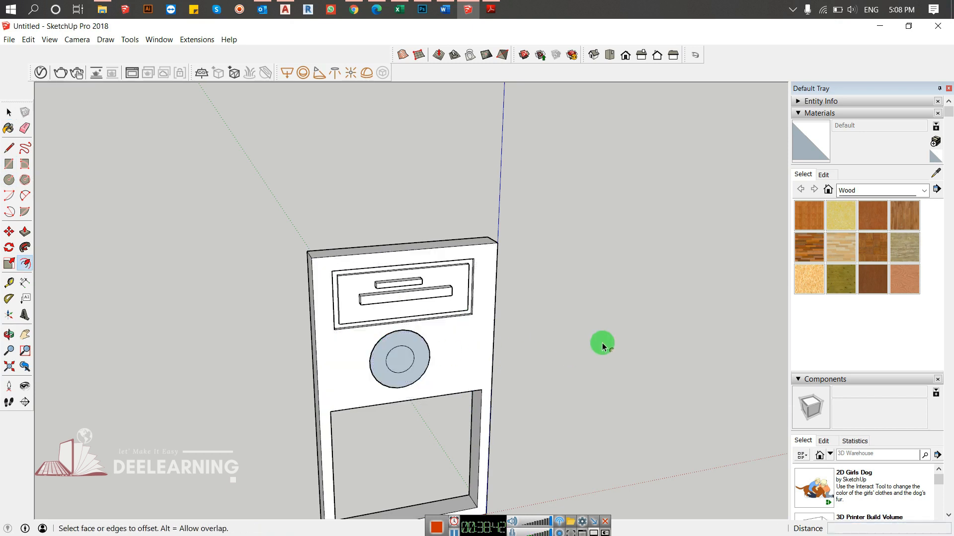
key("space")
- Offset the outline of the slab's narrow side face inward by about 6 1/2"
middle_click_drag(545, 341, 248, 323)
middle_click_drag(570, 298, 227, 294)
scroll(432, 292, "up", 3)
middle_click_drag(545, 279, 308, 283)
key("f")
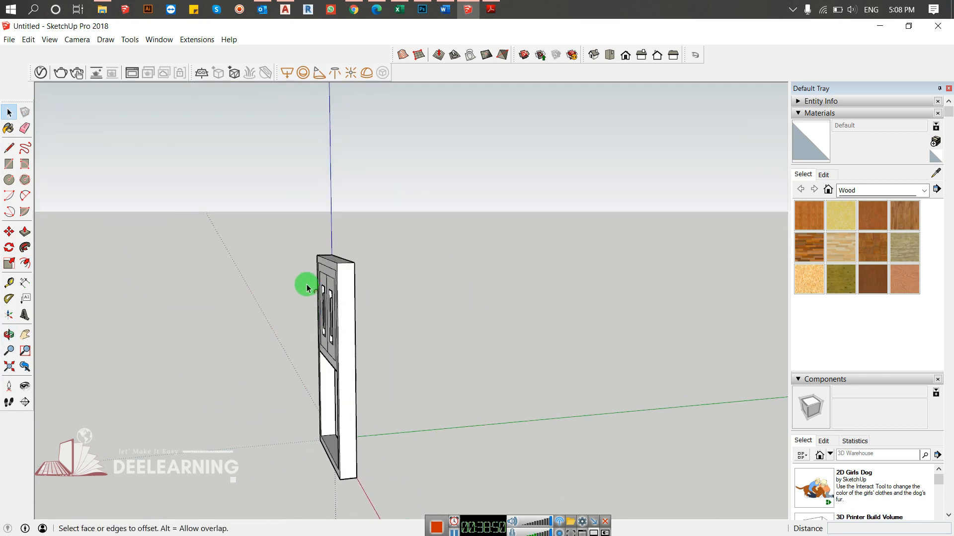
left_click(346, 280)
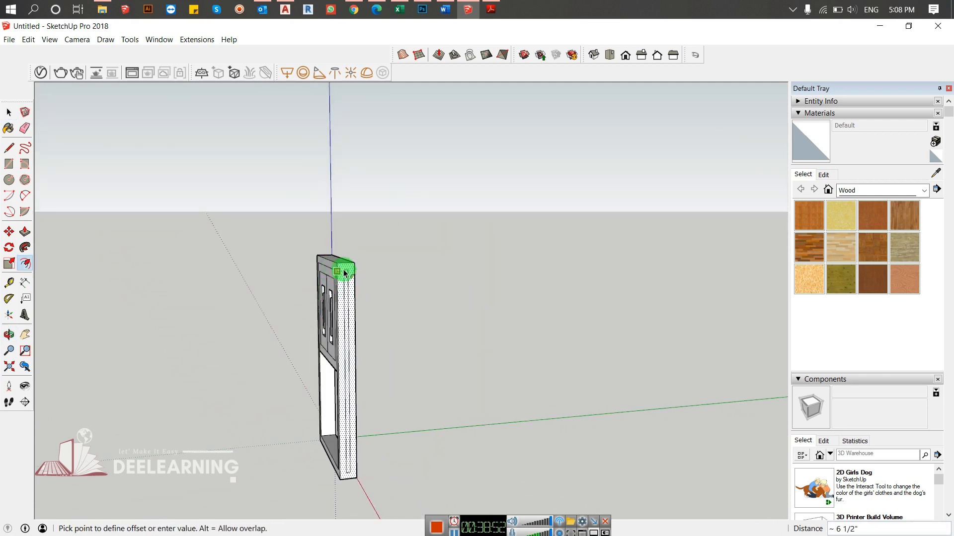
left_click(343, 271)
- Offset the slab's top face outward to create an overhanging rim all around it
middle_click_drag(344, 271, 311, 280)
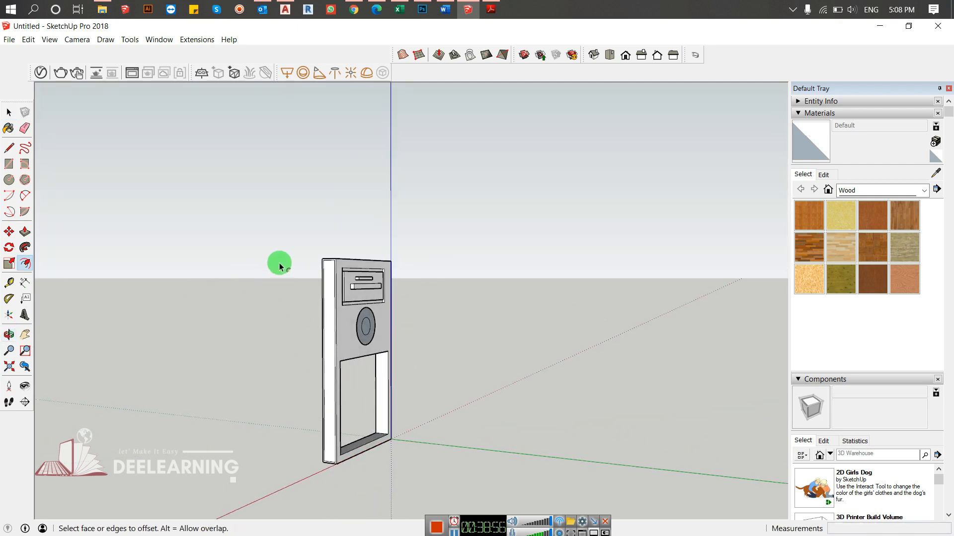
scroll(324, 266, "up", 3)
middle_click_drag(487, 298, 5, 321)
middle_click_drag(539, 294, 564, 334)
left_click(437, 283)
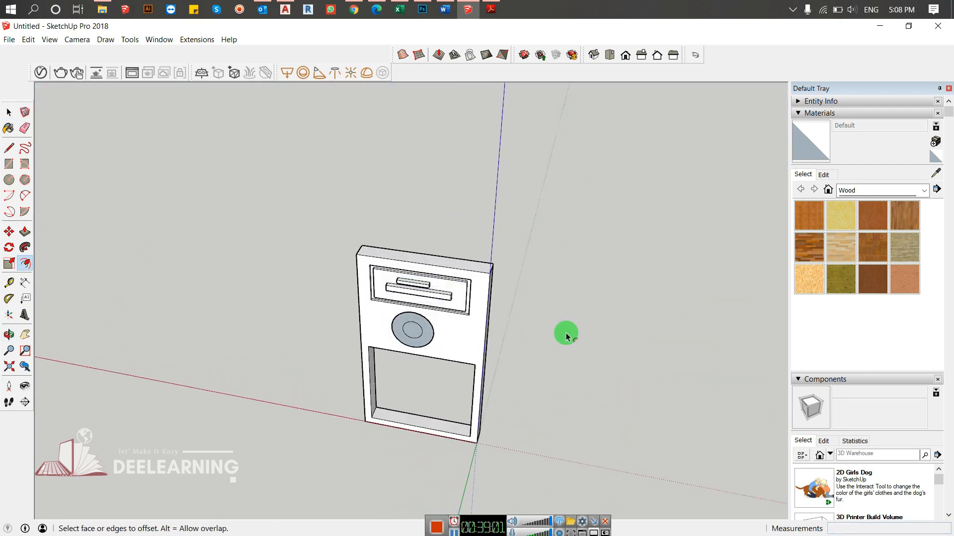
left_click(466, 264)
middle_click_drag(547, 295, 523, 330)
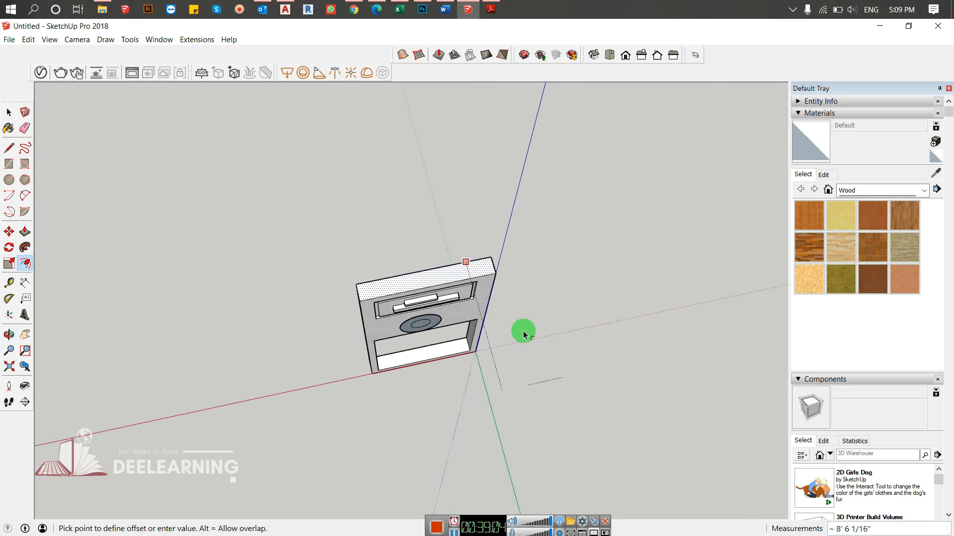
left_click(553, 237)
middle_click_drag(553, 237, 427, 247)
key("space")
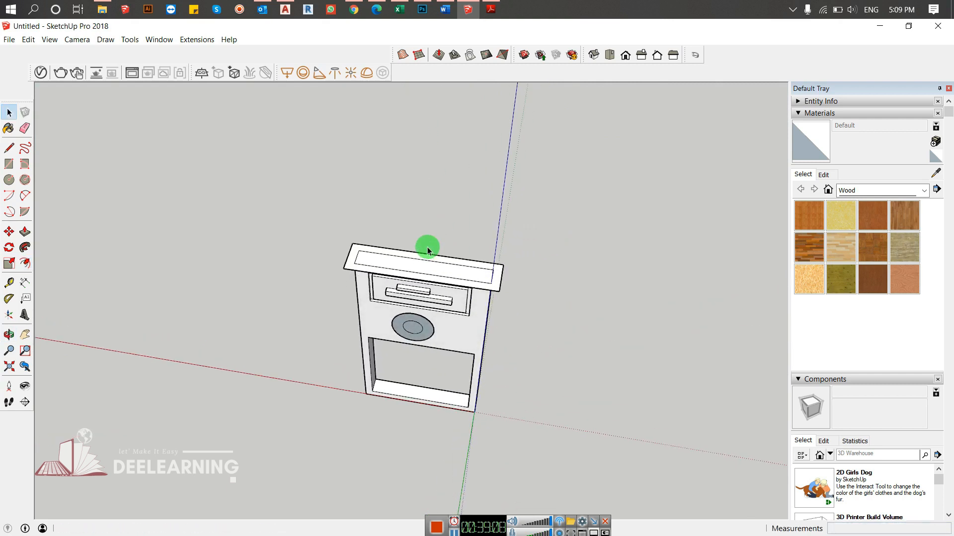
- Push/Pull the overhanging rim on the slab's top upward to form a raised, hollow cap
key("p")
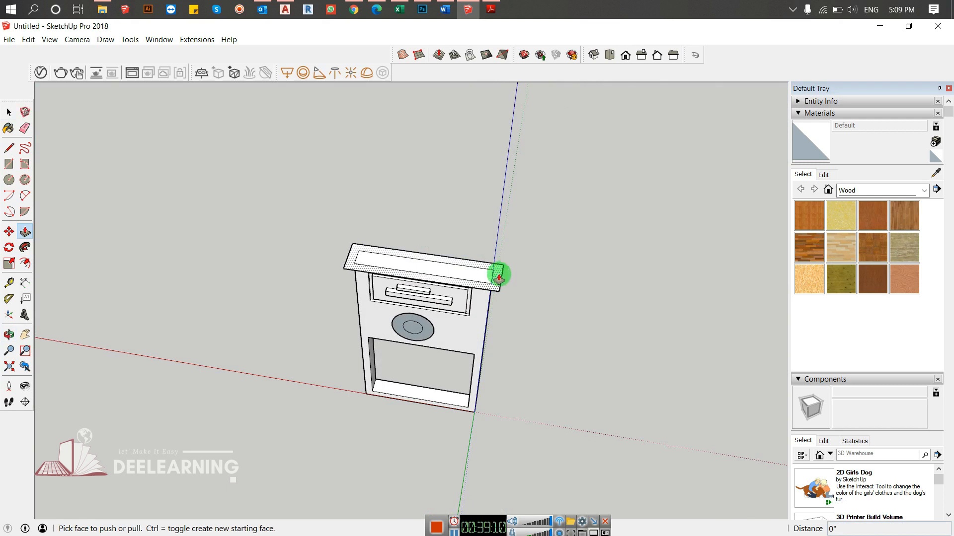
left_click(499, 275)
left_click(494, 261)
- Close the cap's hollow with a rectangle about 11' 5" by 1' 6" across its inner top edges
middle_click_drag(520, 279, 348, 281)
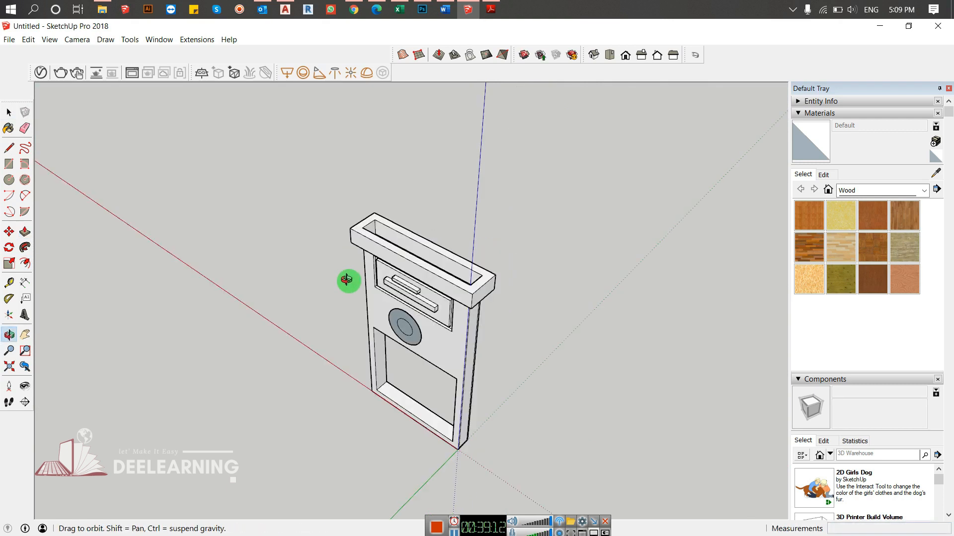
key("r")
left_click(362, 227)
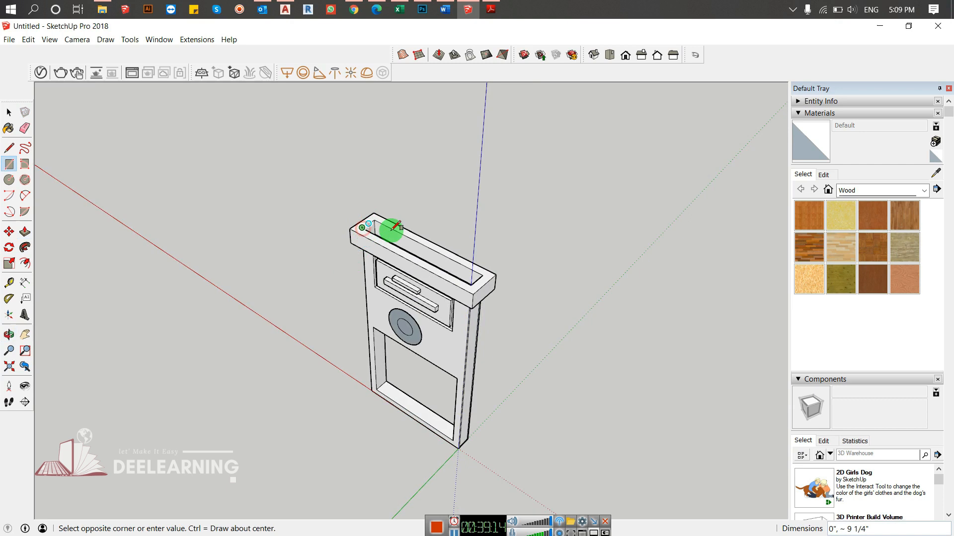
left_click(484, 276)
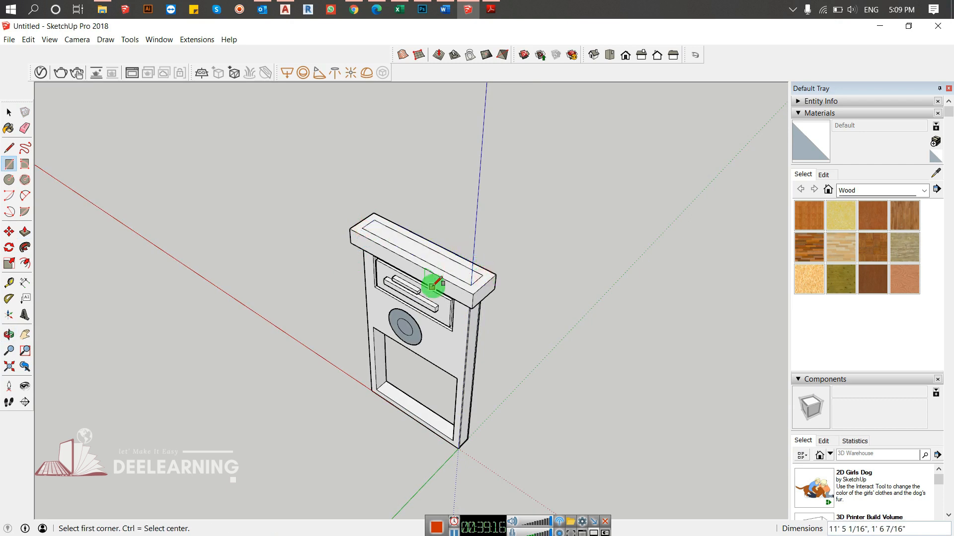
- Erase the inner rectangle's edges on the cap's top so it becomes one continuous face
middle_click_drag(432, 283, 588, 300)
key("e")
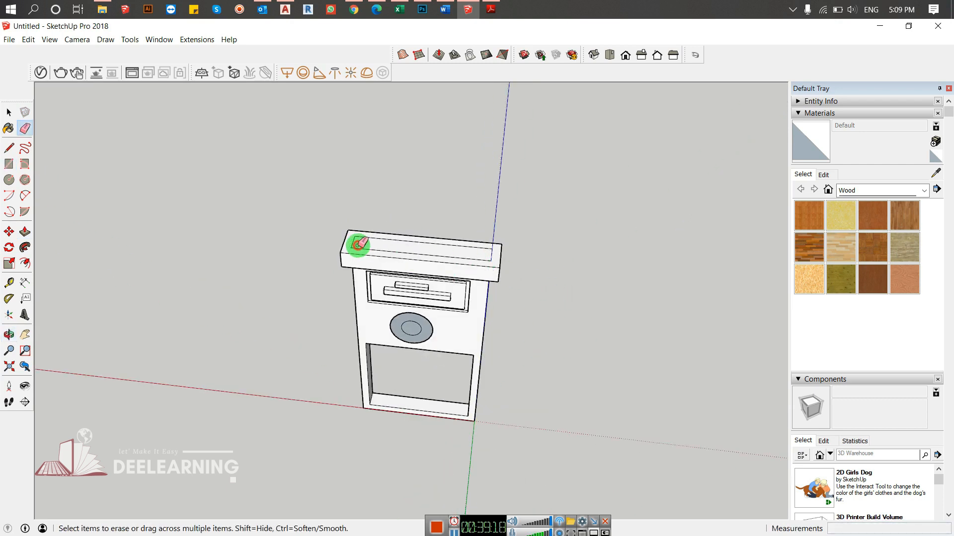
left_click_drag(372, 237, 424, 241)
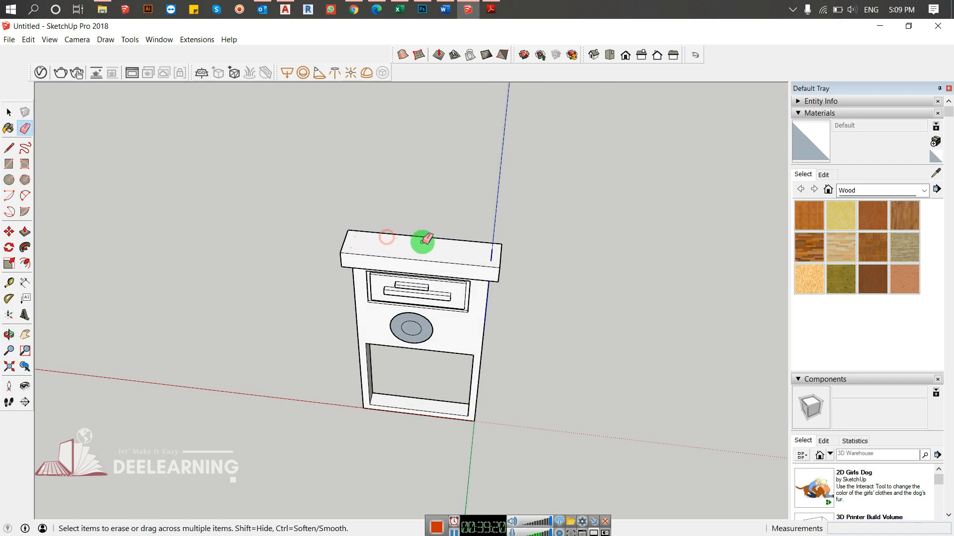
middle_click_drag(469, 255, 313, 278)
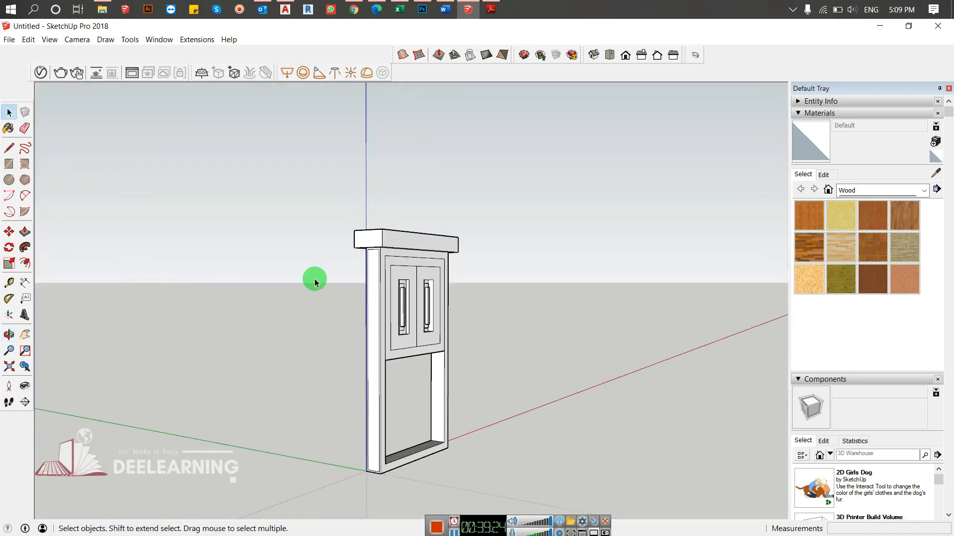
scroll(420, 258, "up", 5)
middle_click_drag(406, 272, 438, 269)
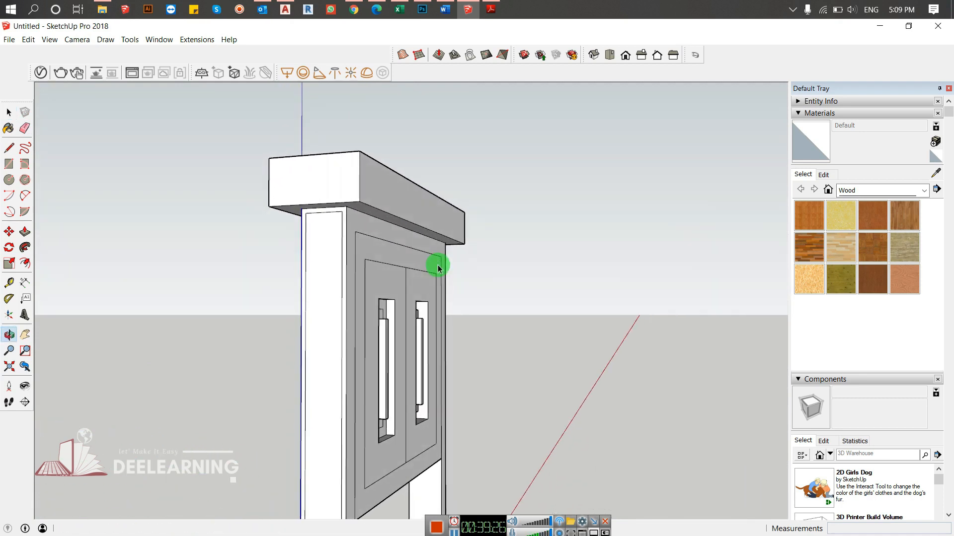
- Push/Pull the narrow border around the slab's end face outward about 3 1/2"
key("p")
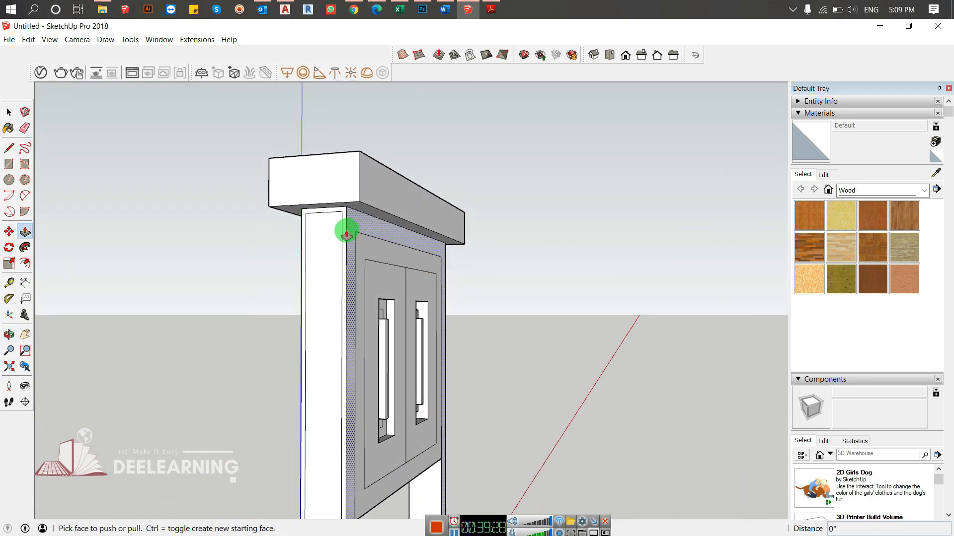
left_click(344, 233)
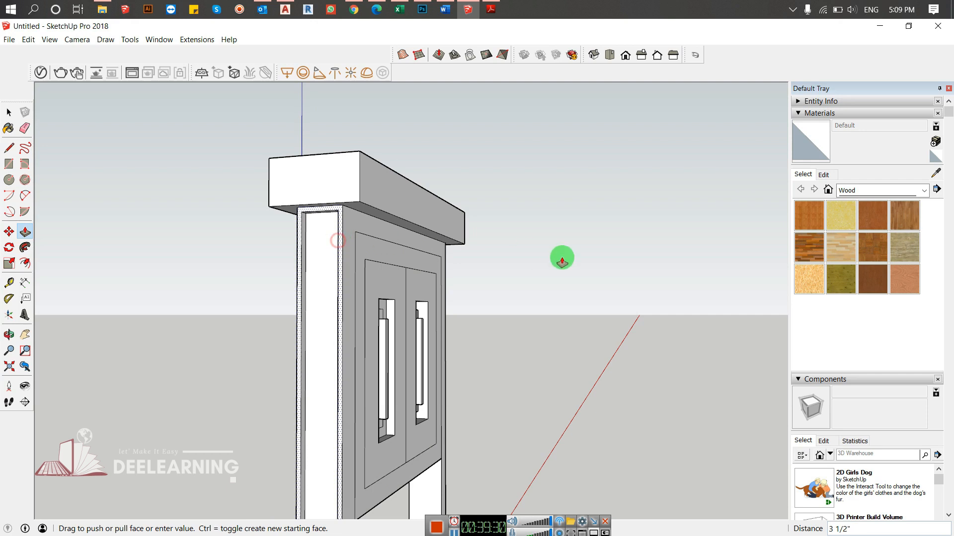
middle_click_drag(562, 258, 7, 271)
middle_click_drag(487, 294, 278, 328)
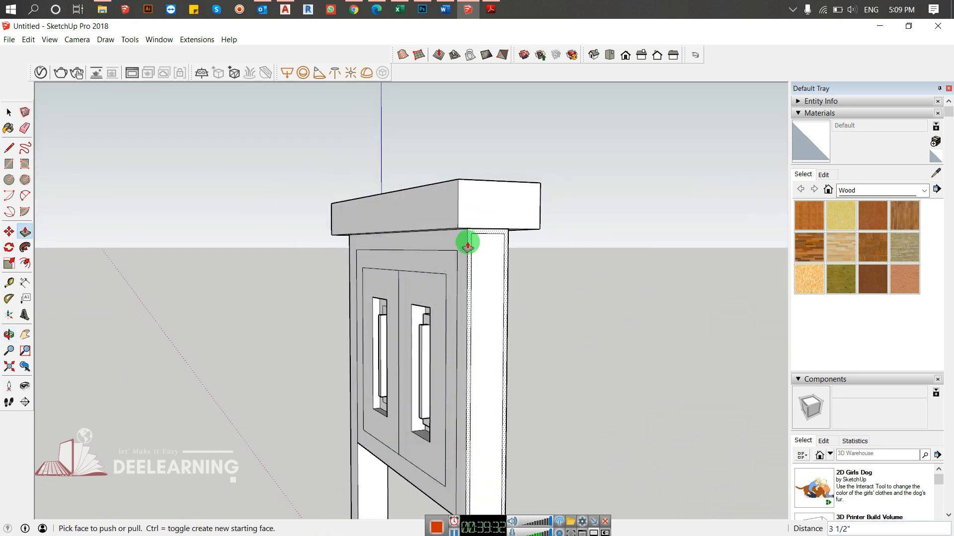
- Push/Pull the matching border around the slab's opposite end face outward
left_click(468, 245)
left_click(481, 267)
middle_click_drag(517, 290, 315, 243)
key("space")
scroll(516, 265, "down", 3)
scroll(517, 267, "down", 5)
middle_click_drag(392, 285, 512, 242)
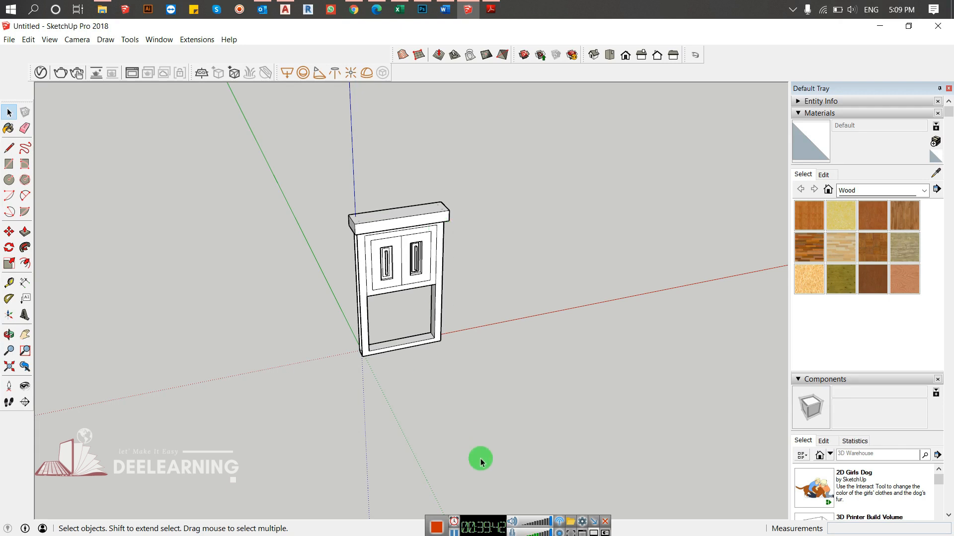
- Examine the finished door-like slab from several angles, including its cap, panels and both end faces
left_click(454, 534)
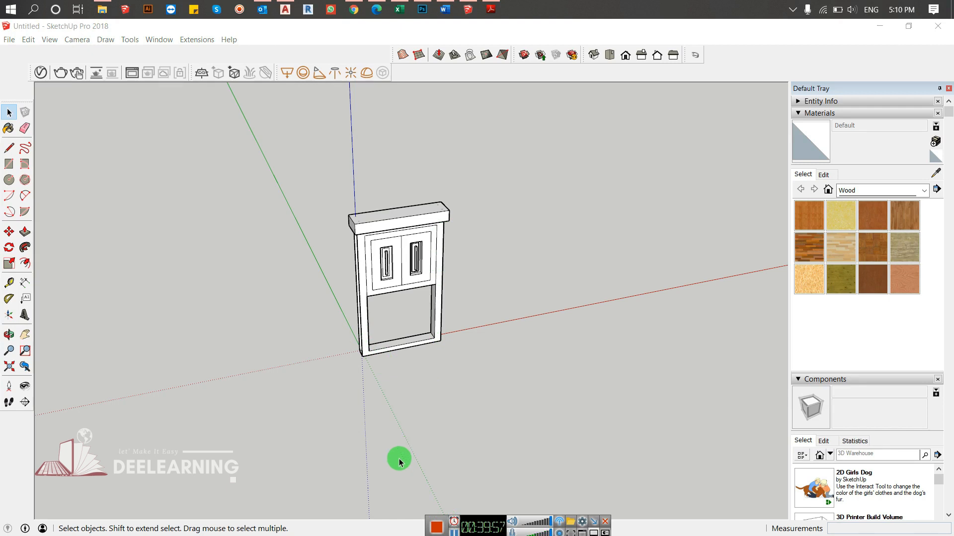
scroll(370, 275, "up", 3)
scroll(371, 257, "up", 3)
middle_click_drag(354, 279, 670, 151)
middle_click_drag(415, 230, 251, 211)
middle_click_drag(580, 180, 202, 258)
scroll(259, 249, "down", 3)
scroll(259, 249, "down", 4)
middle_click_drag(260, 250, 380, 303)
scroll(255, 216, "up", 3)
scroll(322, 249, "up", 4)
middle_click_drag(323, 249, 231, 156, "shift")
- Draw a large rectangle on the ground beside the door-like slab, starting on the red axis
scroll(336, 197, "down", 7)
middle_click_drag(448, 359, 556, 285)
key("r")
mouse_move(325, 340)
left_mouse_down()
mouse_move(728, 266)
mouse_move(666, 283)
mouse_move(665, 269)
left_mouse_up()
key("space")
- Push/Pull the ground rectangle upward about 14' 8 5/8" to form a box
key("p")
mouse_move(543, 291)
left_mouse_down()
mouse_move(543, 246)
mouse_move(535, 277)
left_mouse_up()
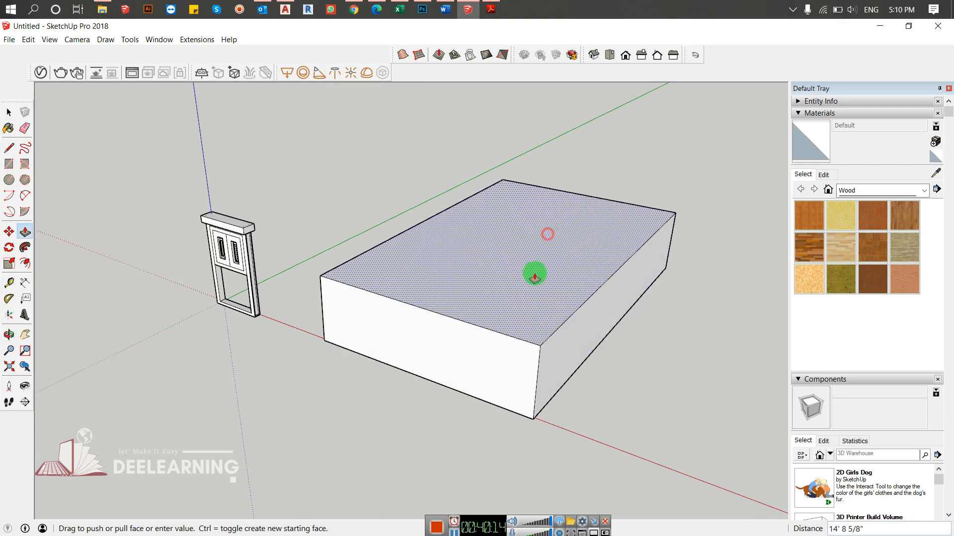
left_click(534, 277)
middle_click_drag(555, 326, 490, 313)
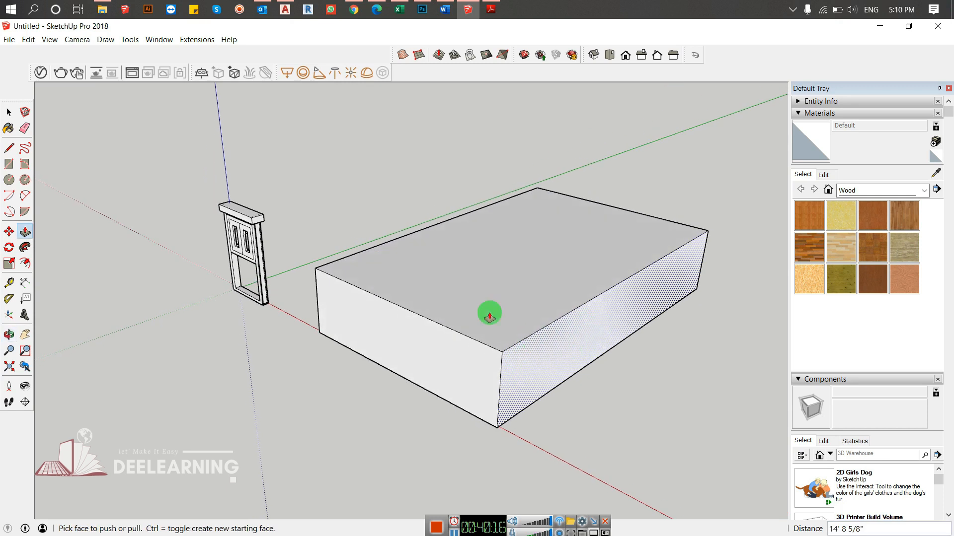
middle_click_drag(475, 281, 540, 309)
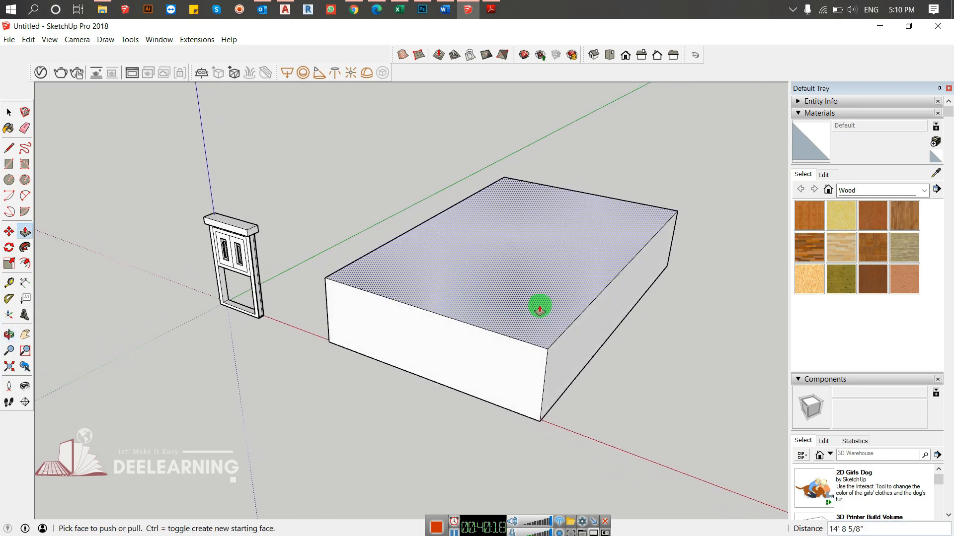
- Offset the box's front face inward twice to form two nested rectangular borders
key("f")
left_click(401, 320)
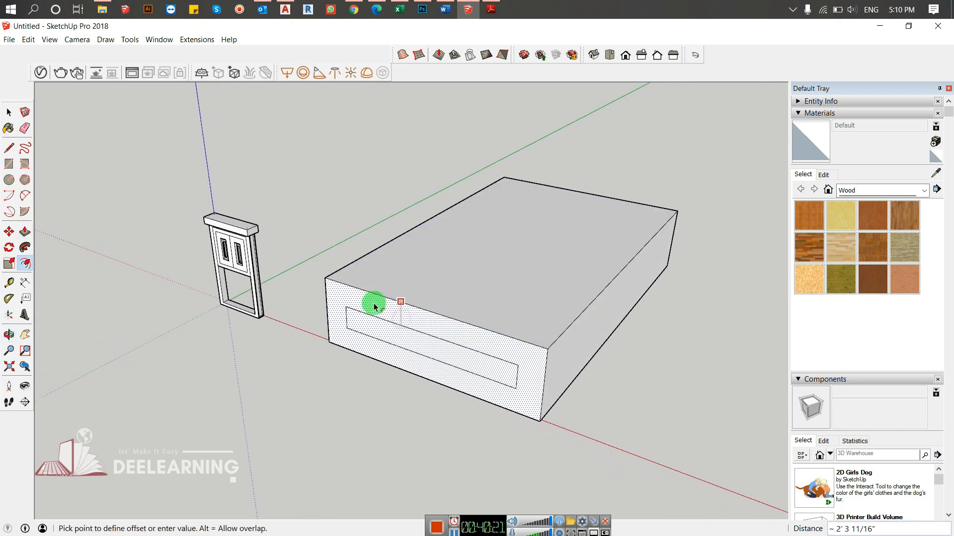
left_click(359, 294)
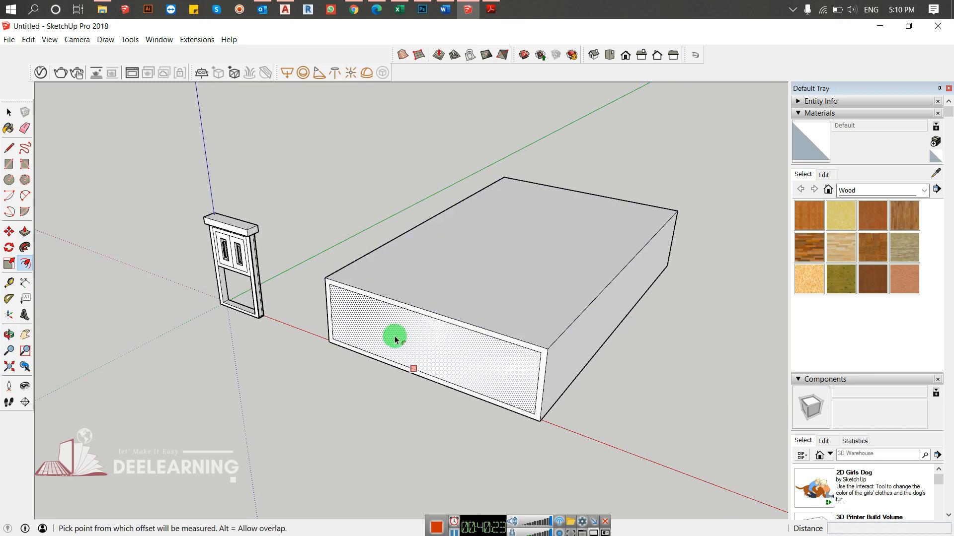
left_click(371, 316)
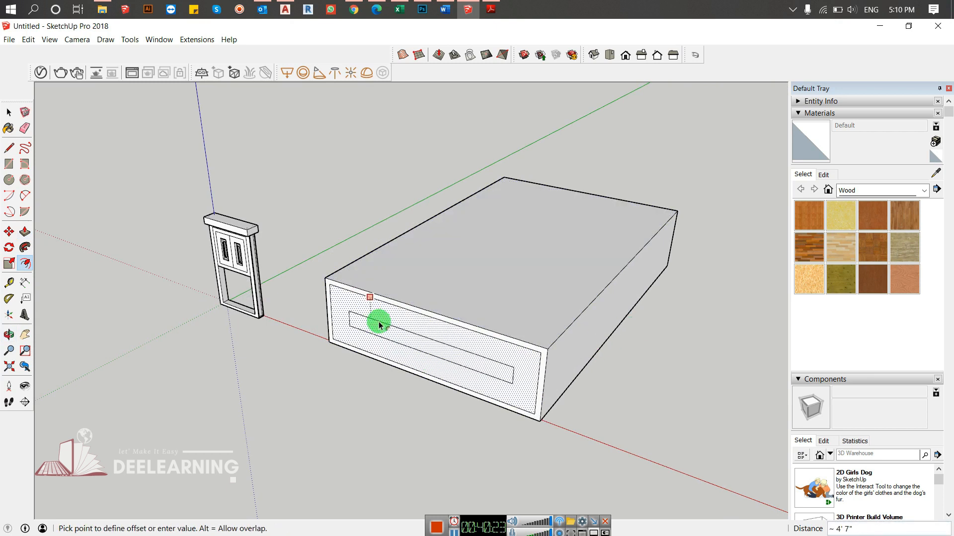
left_click(345, 302)
key("space")
left_click(647, 379)
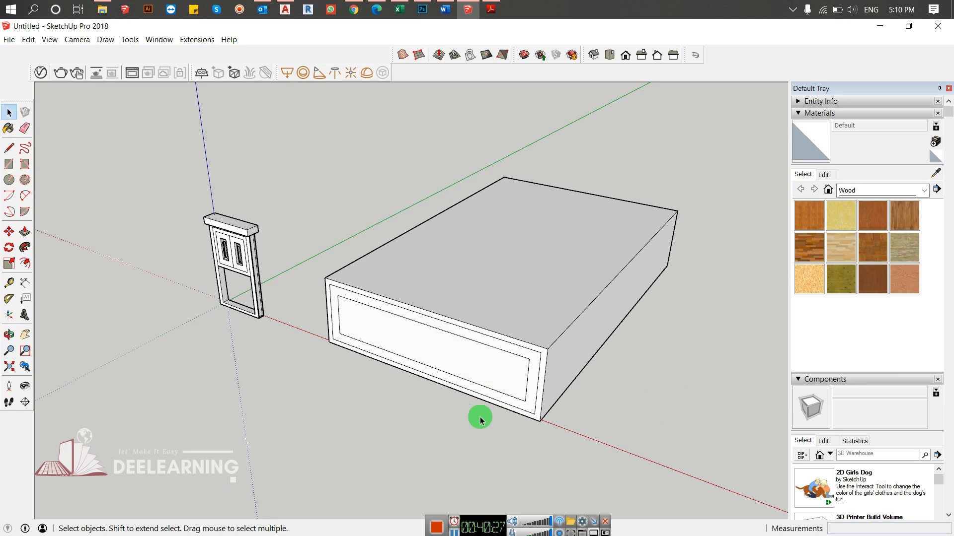
- Push/Pull the innermost rectangle on the box's front inward to form a recess
key("p")
left_click(489, 369)
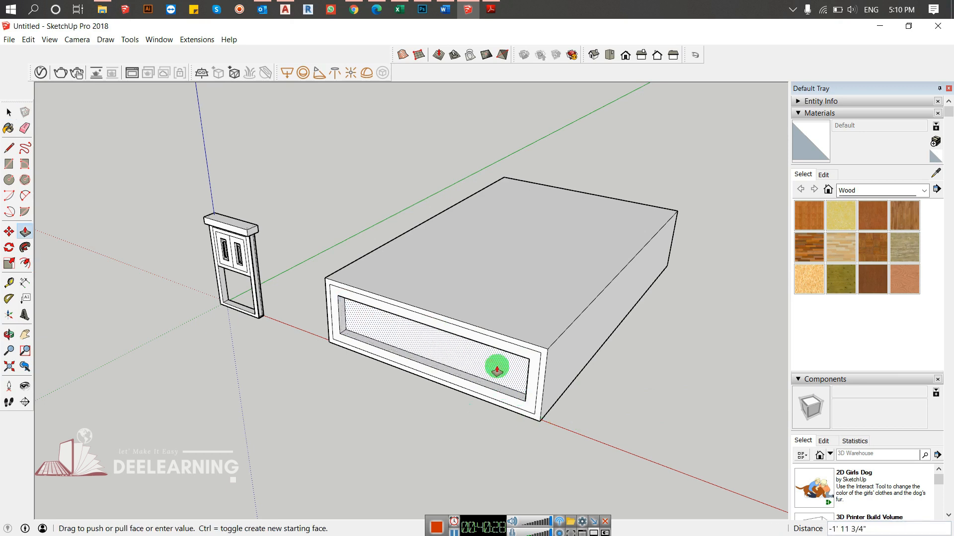
middle_click_drag(447, 353, 684, 416)
- Offset the box's rear face outward about 7' 5 9/16" to outline a larger headboard face
middle_click_drag(604, 432, 344, 317)
key("f")
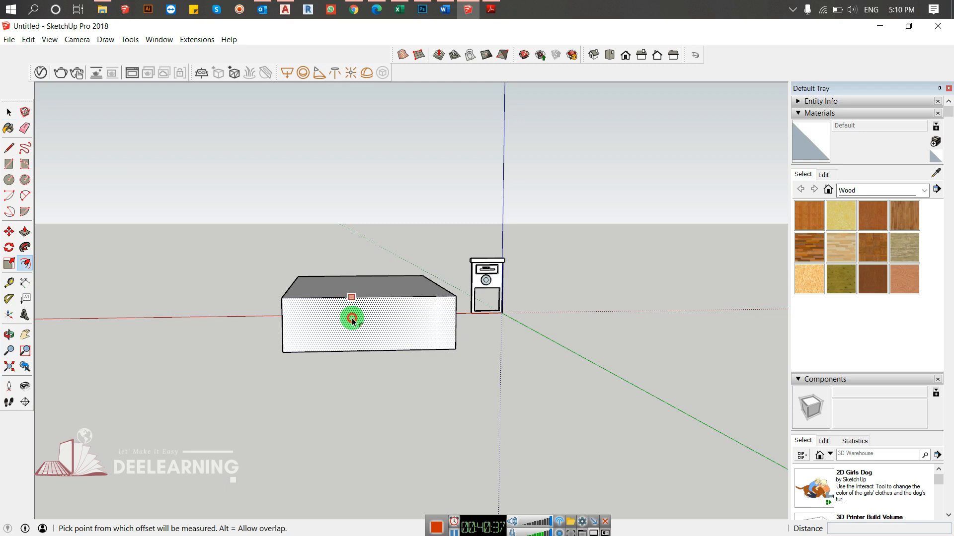
left_click(352, 320)
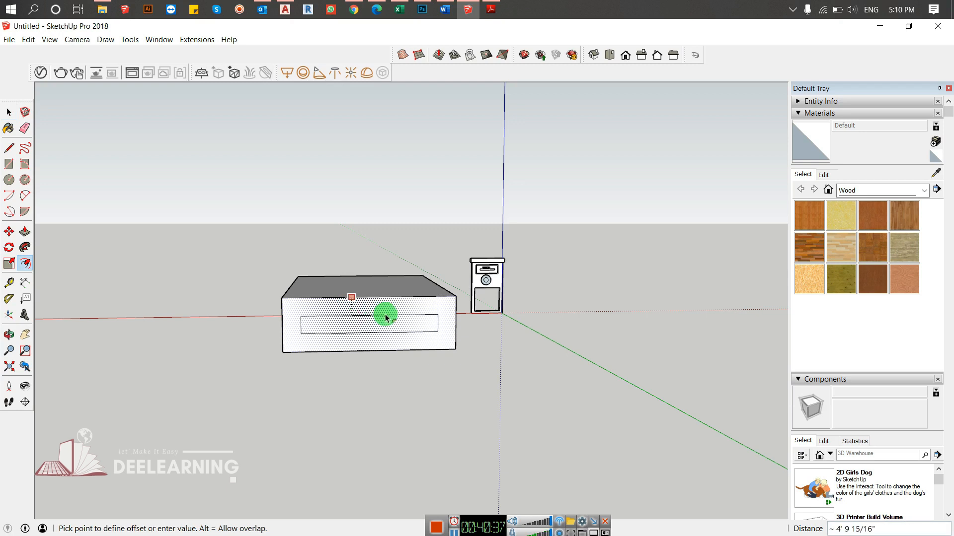
left_click(461, 269)
- Draw lines extending the rear face's bottom edge to both outer sides of the headboard outline
middle_click_drag(299, 366, 445, 258)
key("l")
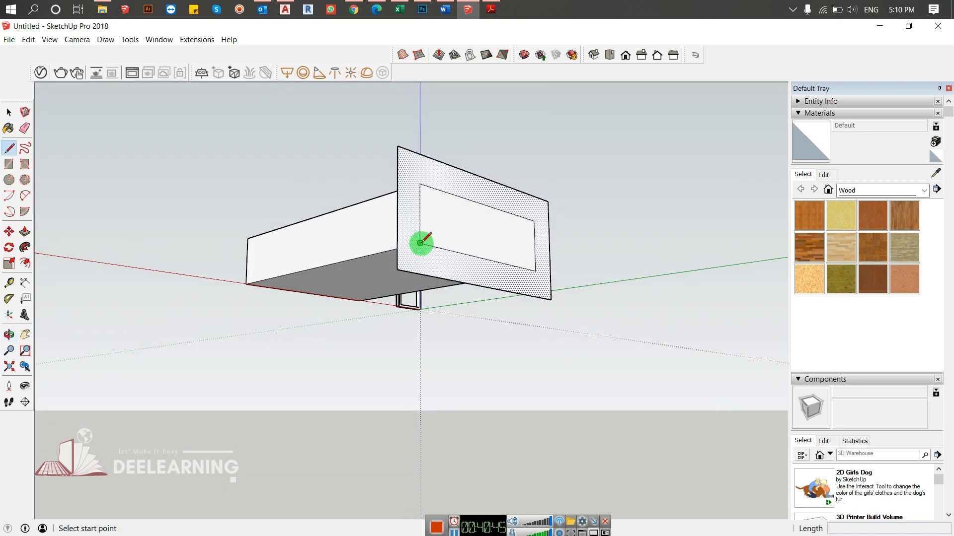
left_click(420, 243)
middle_click_drag(399, 237, 375, 269)
left_click(359, 281)
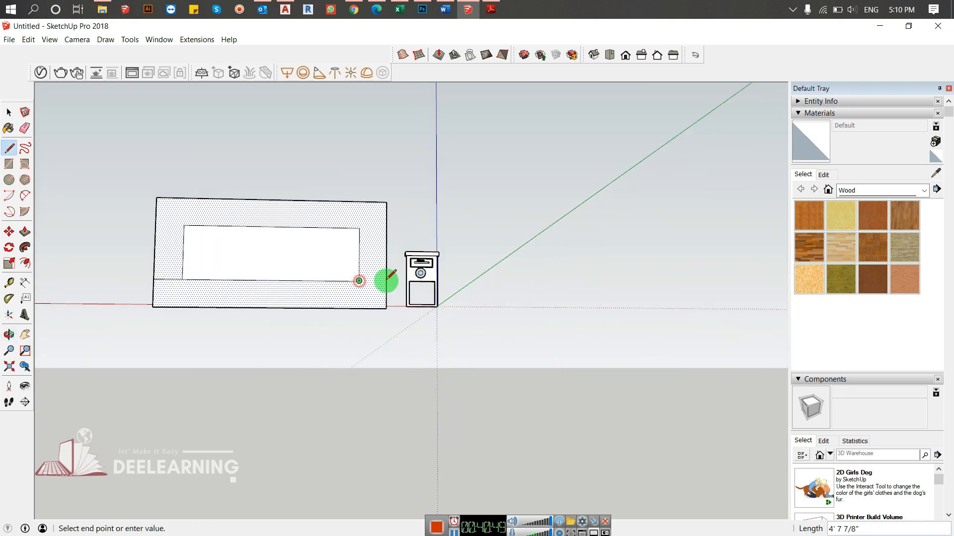
left_click(387, 280)
- Erase the lower strip of the headboard outline beneath the box's bottom level
key("space")
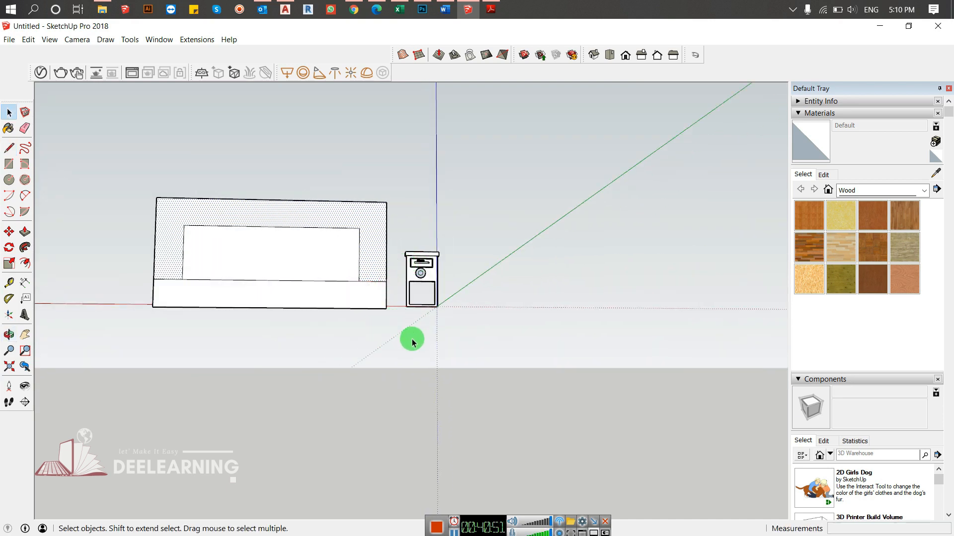
key("e")
left_click(383, 308)
mouse_move(389, 308)
middle_mouse_down()
mouse_move(212, 309)
mouse_move(130, 297)
mouse_move(505, 409)
middle_mouse_up()
- Push/Pull the headboard's front face along the box to give the headboard thickness
key("p")
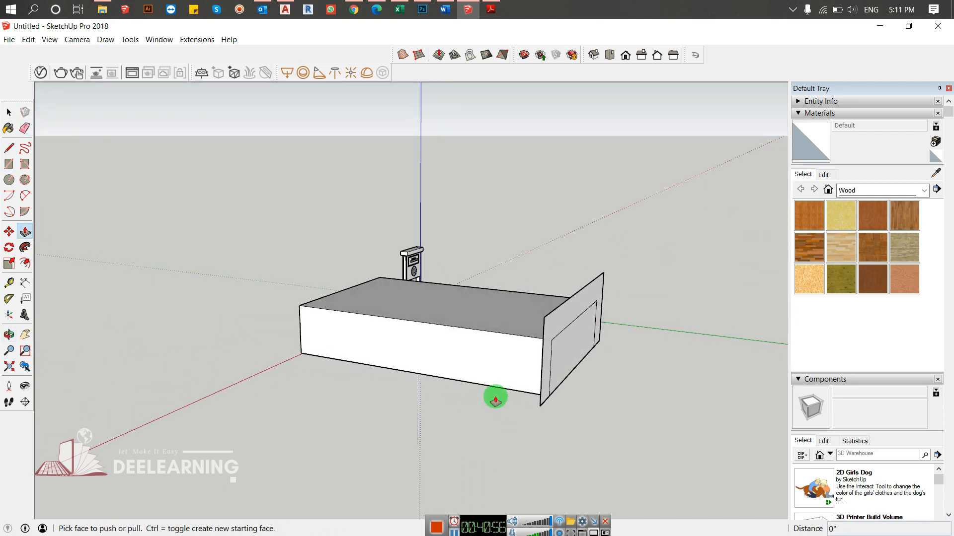
middle_click_drag(540, 332, 740, 358)
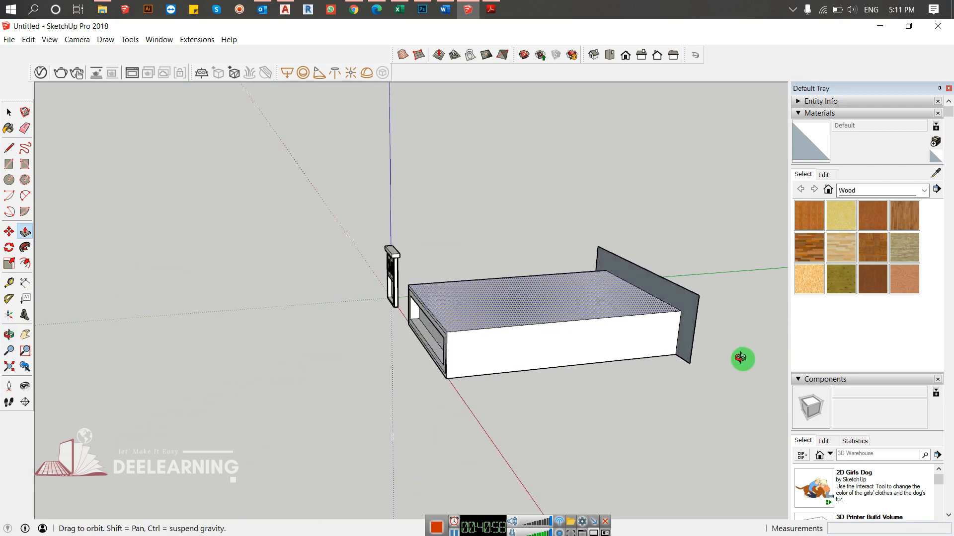
left_click(672, 294)
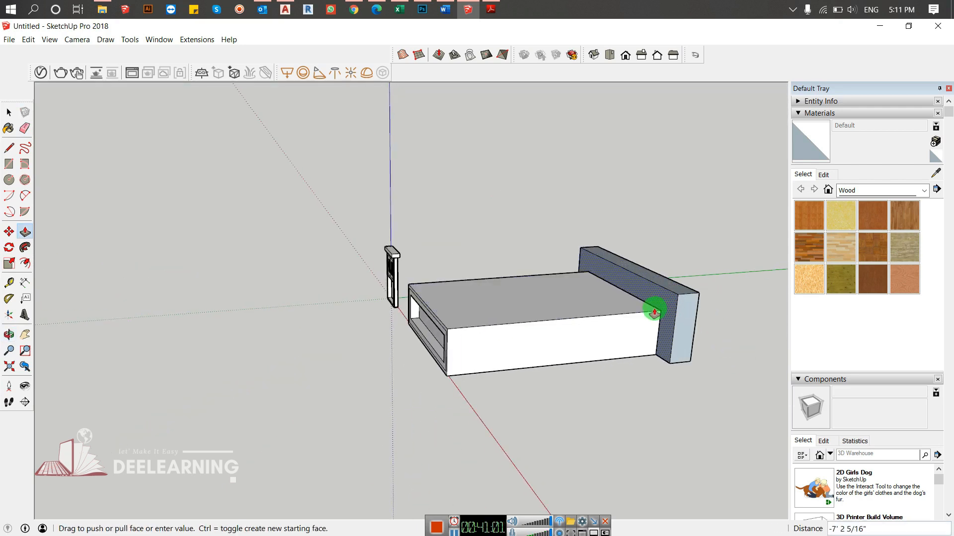
left_click(527, 343)
- Draw a line along the headboard's rear bottom edge, from its outer corner to the box, to close the hollow back
scroll(588, 303, "up", 6)
middle_click_drag(598, 274, 243, 302)
left_click(699, 254)
left_click(677, 195)
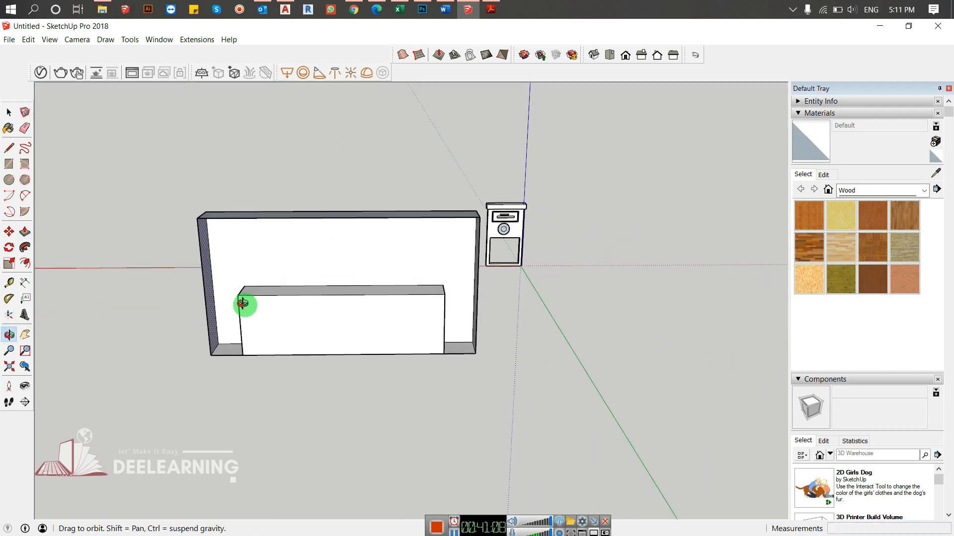
key("l")
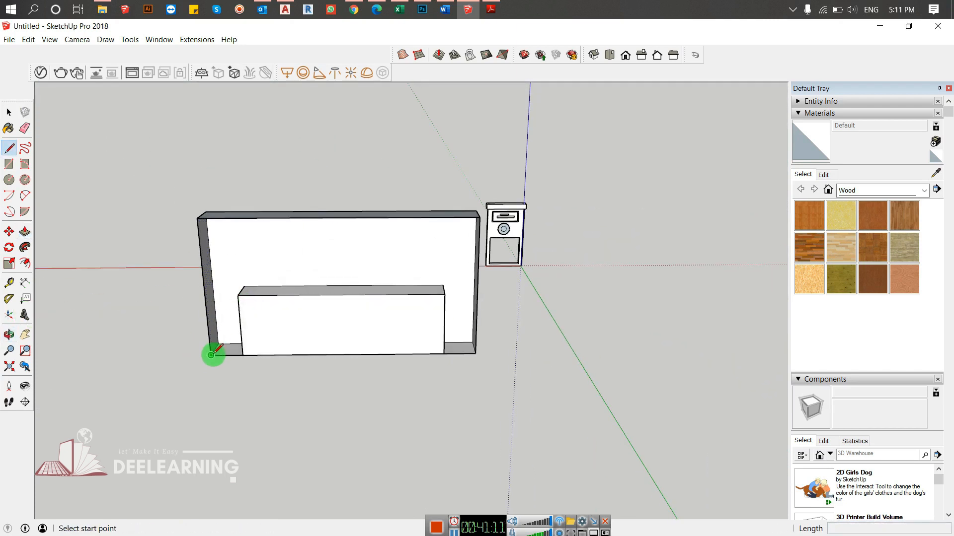
left_click(211, 354)
left_click(243, 354)
- Erase the inner rectangle's edges on the headboard's back so it becomes one continuous face
key("e")
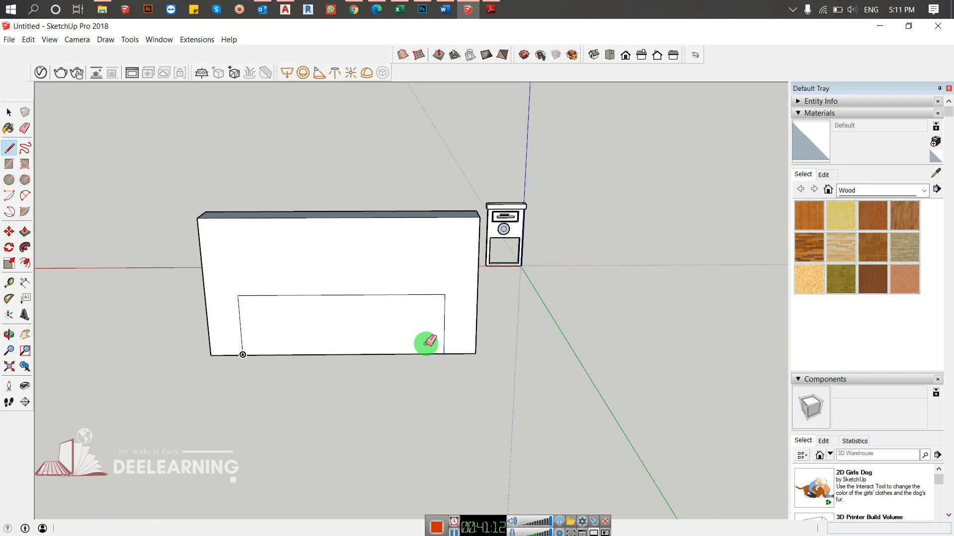
left_click(352, 303)
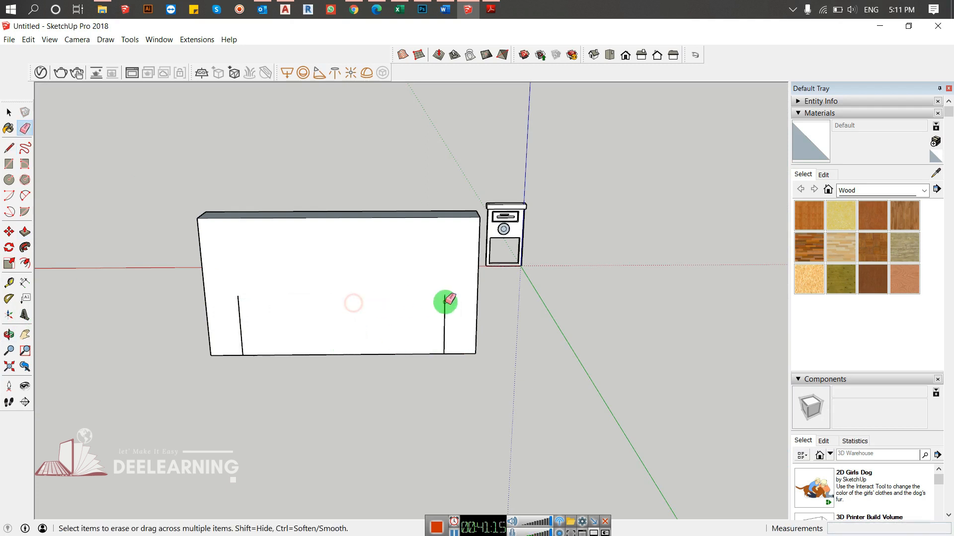
left_click_drag(421, 318, 249, 316)
mouse_move(234, 316)
middle_mouse_down()
mouse_move(818, 379)
mouse_move(636, 270)
middle_mouse_up()
- Offset the bed base's top face inward about 1' 8 7/8"
scroll(551, 202, "up", 2)
mouse_move(461, 277)
middle_mouse_down()
mouse_move(590, 334)
mouse_move(538, 356)
middle_mouse_up()
key("space")
key("f")
left_click(382, 193)
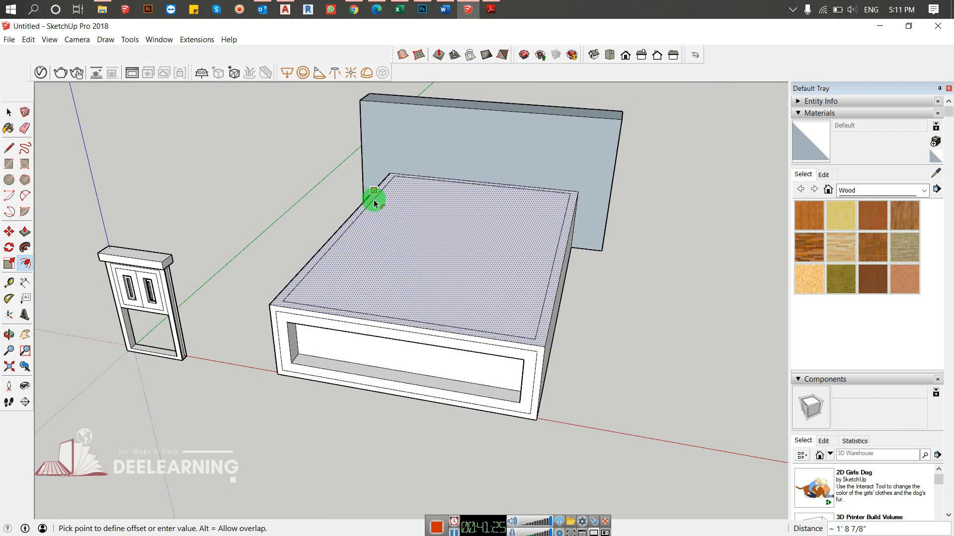
left_click(374, 200)
key("space")
- Push/Pull the rim around the bed base's top down about 1' 1 1/8" so the centre stands up as a mattress
middle_click_drag(264, 314, 609, 434)
scroll(428, 350, "up", 4)
middle_click_drag(428, 352, 437, 394)
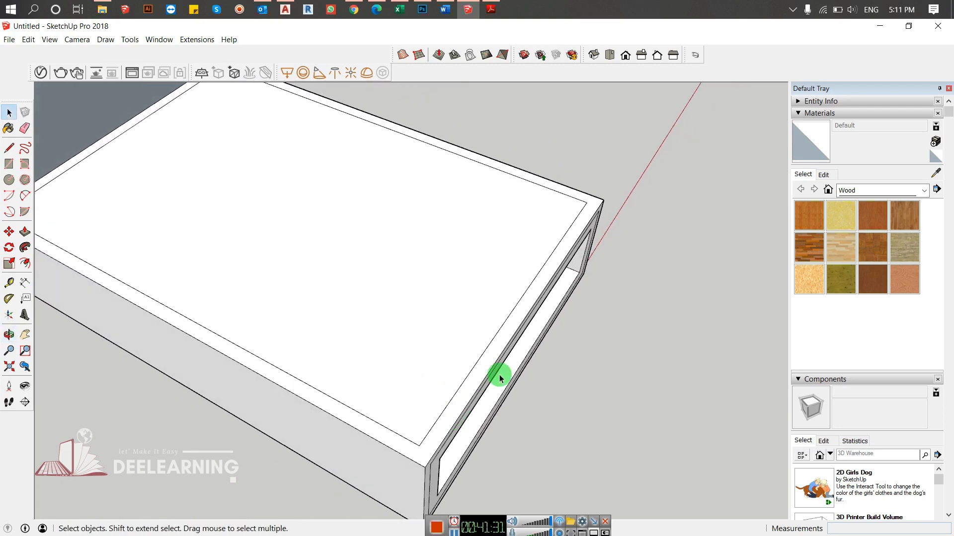
key("p")
left_click(464, 388)
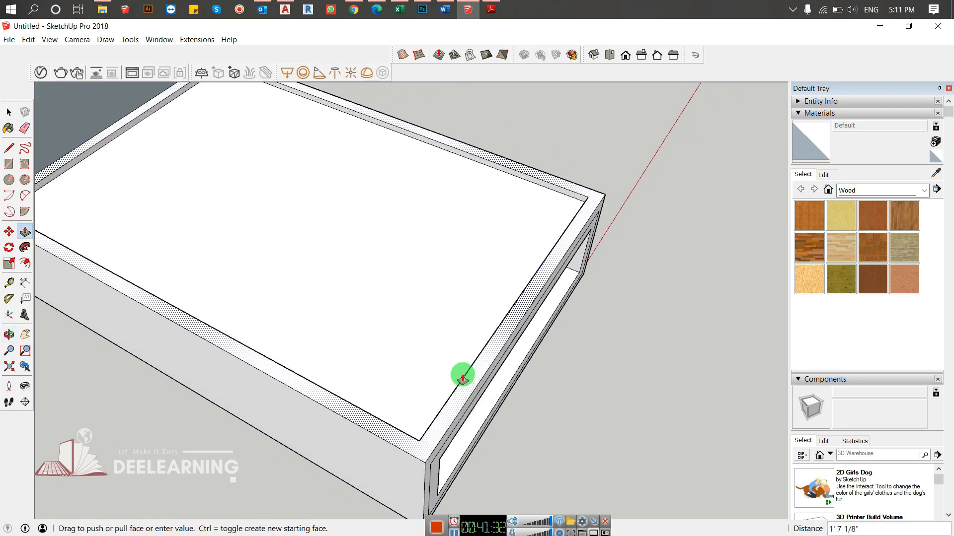
middle_click_drag(473, 379, 304, 280)
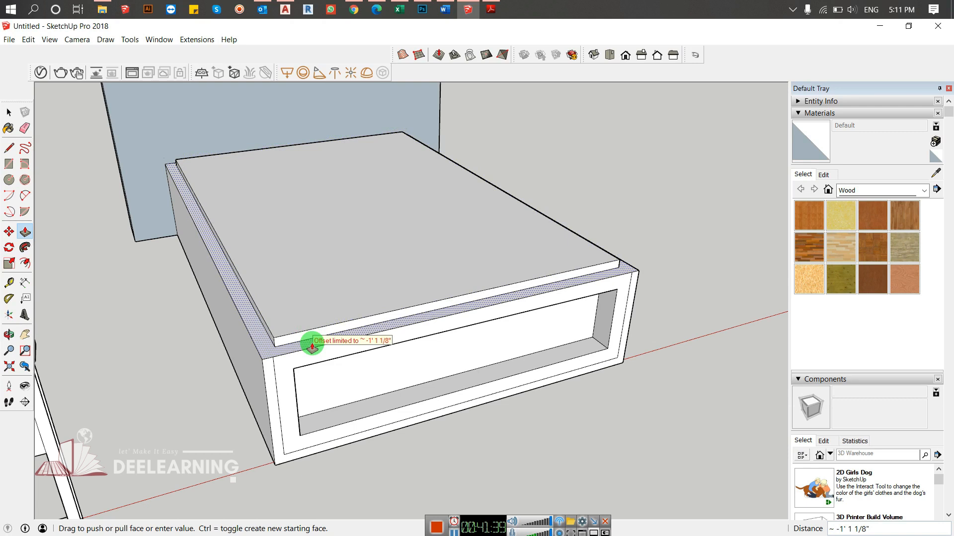
left_click(235, 355)
middle_click_drag(254, 348, 364, 510)
key("space")
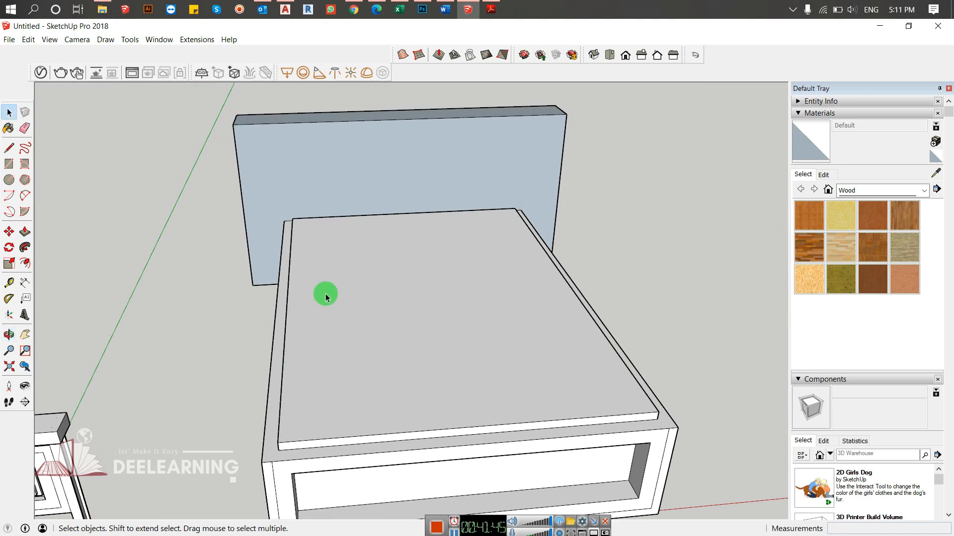
- Draw a pillow rectangle about 11' 9" by 10' 11" on the mattress in a corner beside the headboard
key("e")
key("r")
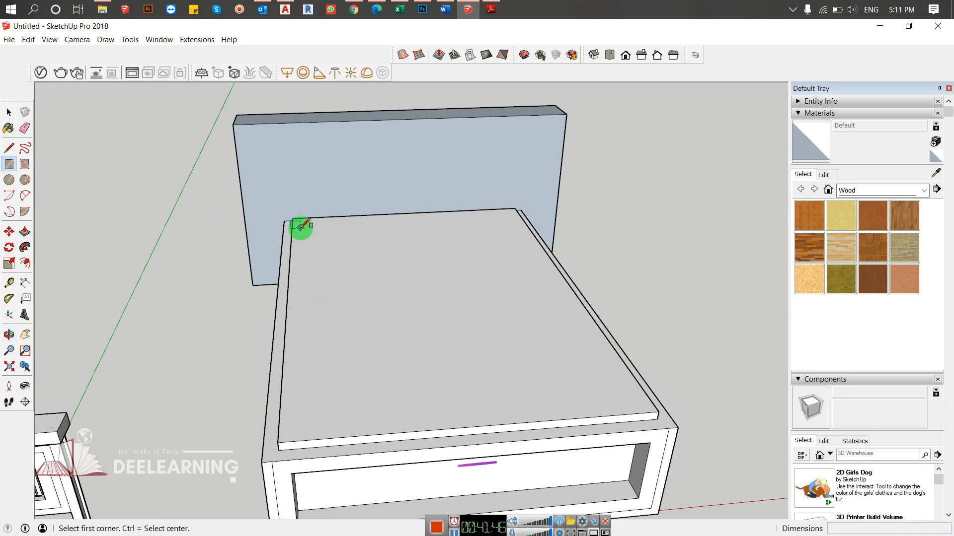
left_click(302, 226)
left_click(364, 251)
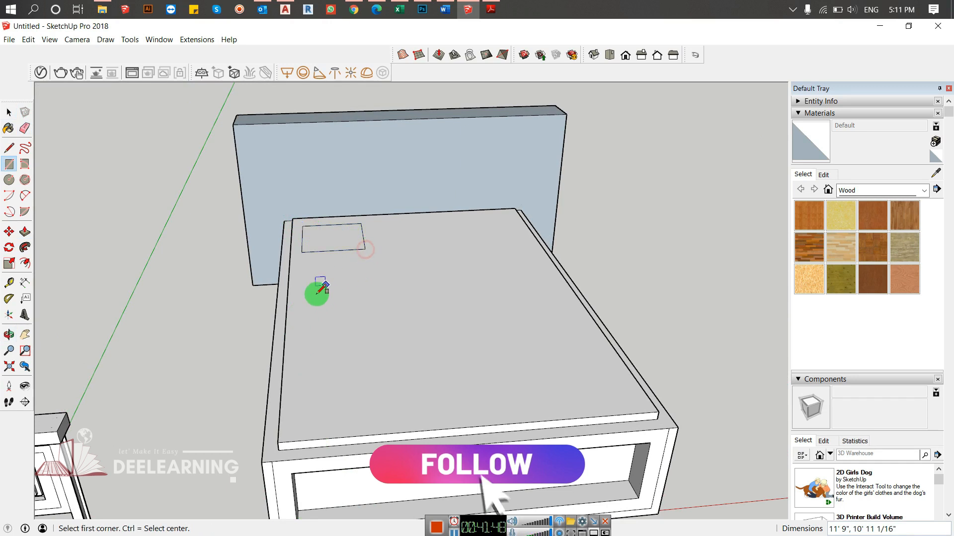
- Copy the pillow rectangle about 24' across the mattress to the opposite corner beside the headboard
key("space")
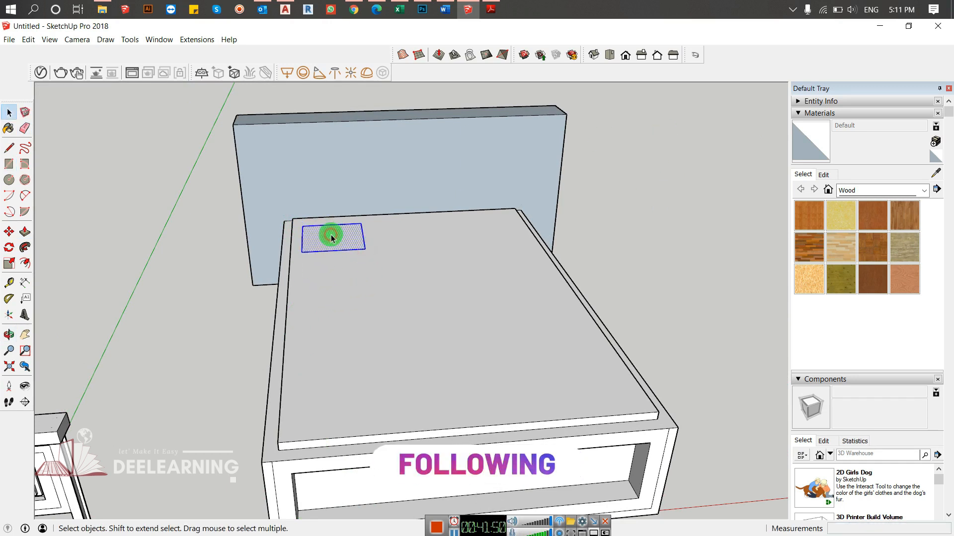
key("m")
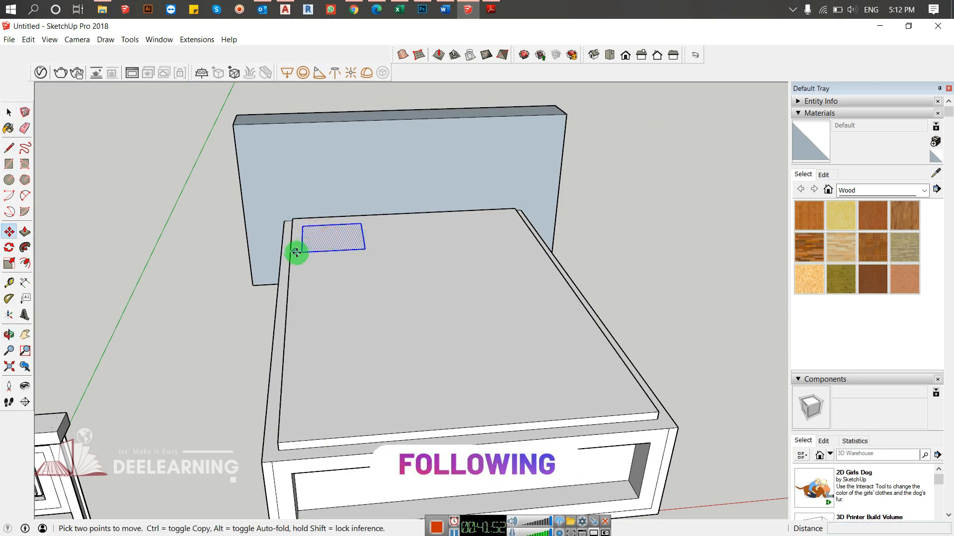
left_click(302, 252)
key("ctrl")
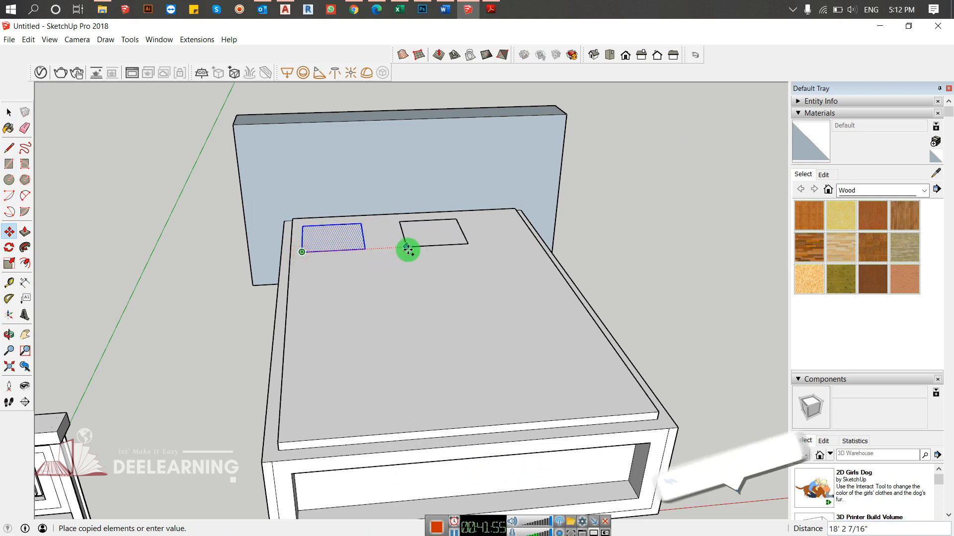
left_click(444, 250)
key("space")
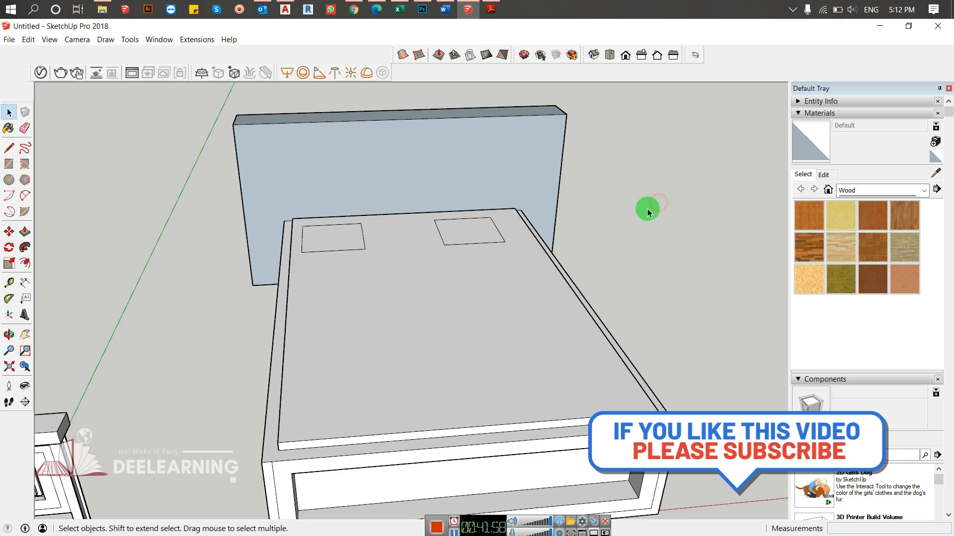
- Push/Pull both pillow rectangles up about 2' 1 1/8" from the mattress
key("p")
left_click(477, 221)
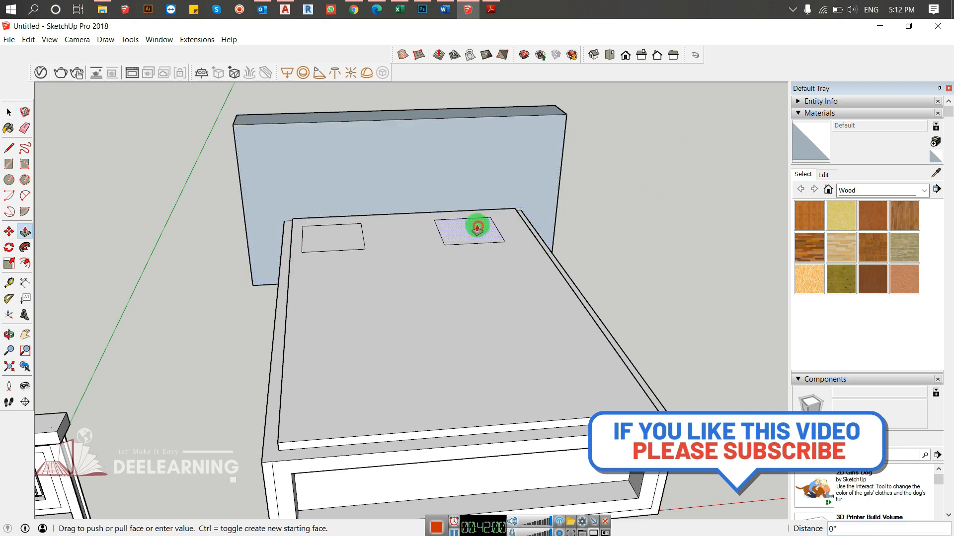
left_click(471, 219)
left_click(326, 235)
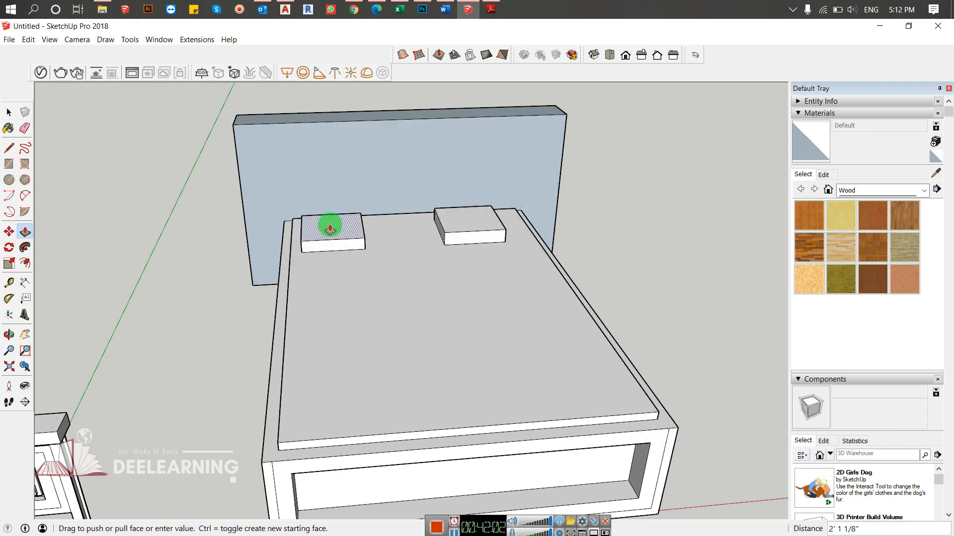
left_click(468, 219)
middle_click_drag(335, 266, 223, 244)
left_click(9, 112)
- Draw a tangent arc across each of the two upper corners of the headboard's front face
middle_click_drag(507, 298, 560, 171)
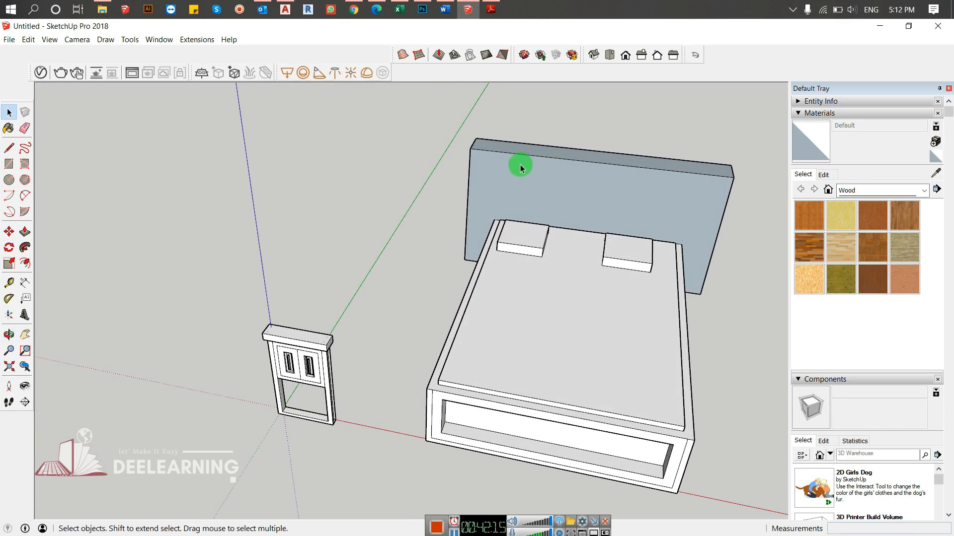
key("a")
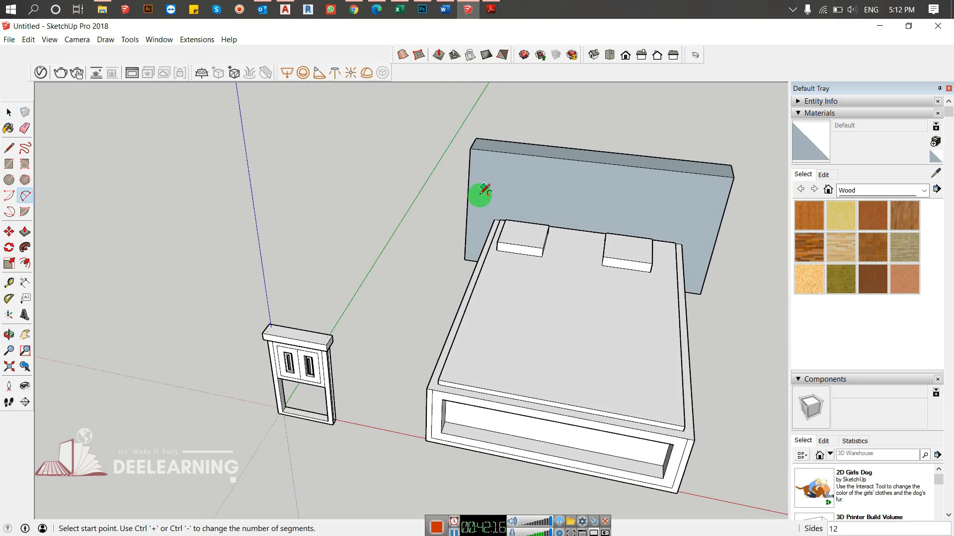
left_click(467, 214)
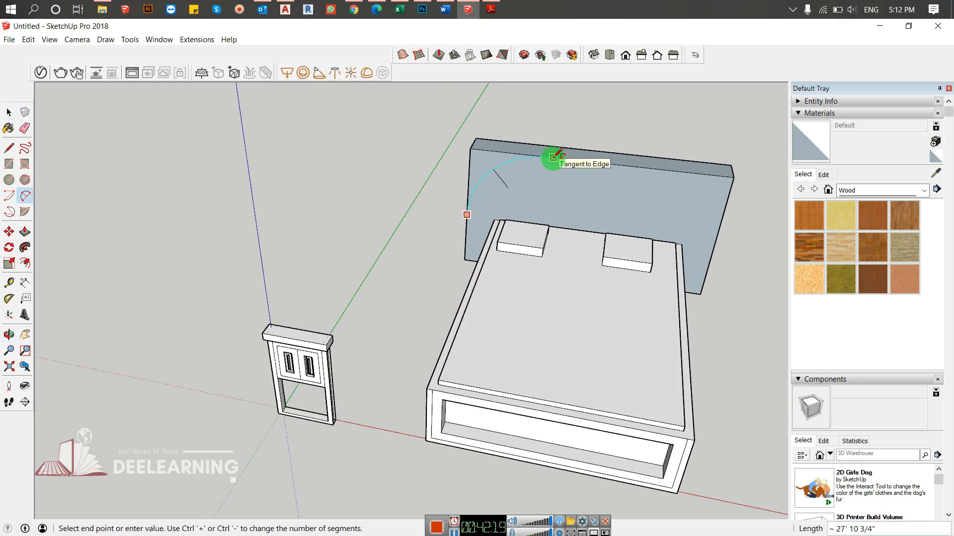
left_click(545, 157)
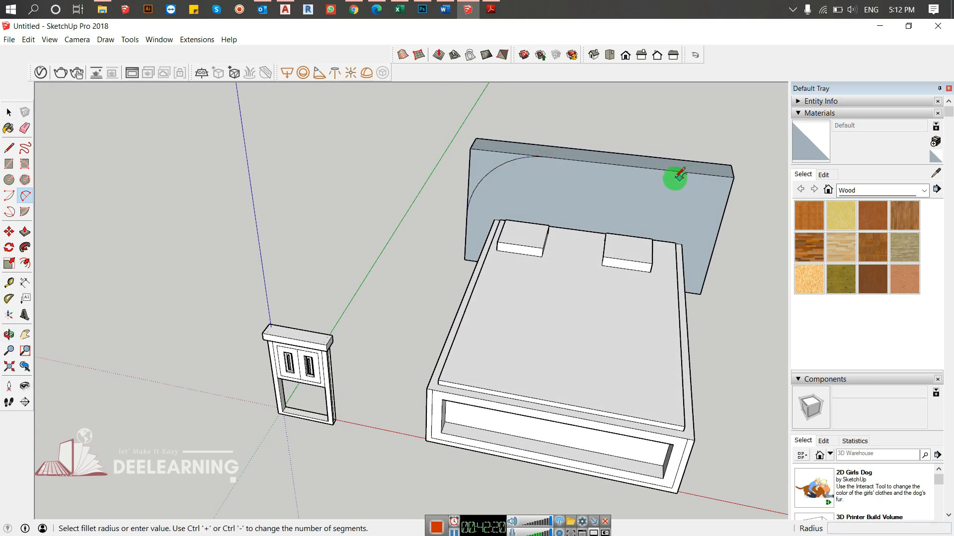
left_click(656, 169)
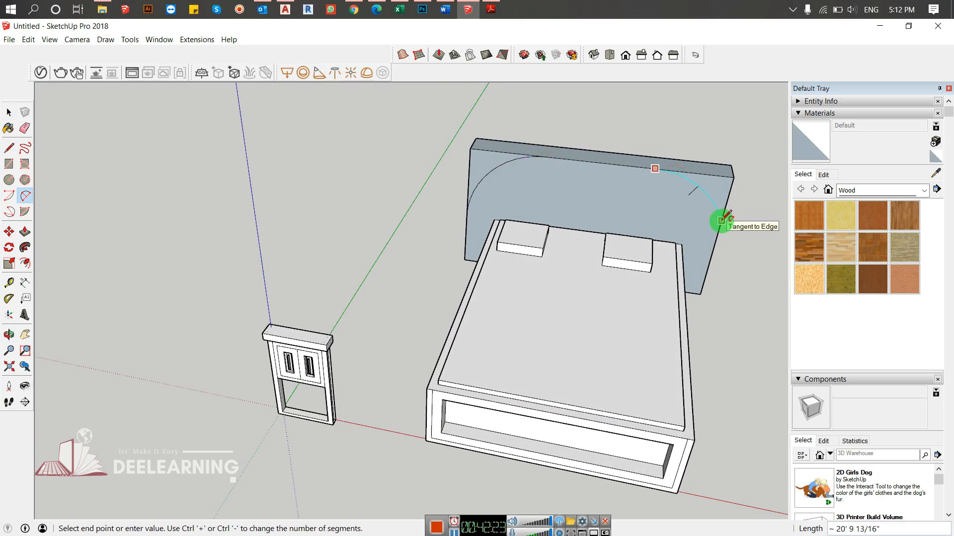
left_click(715, 242)
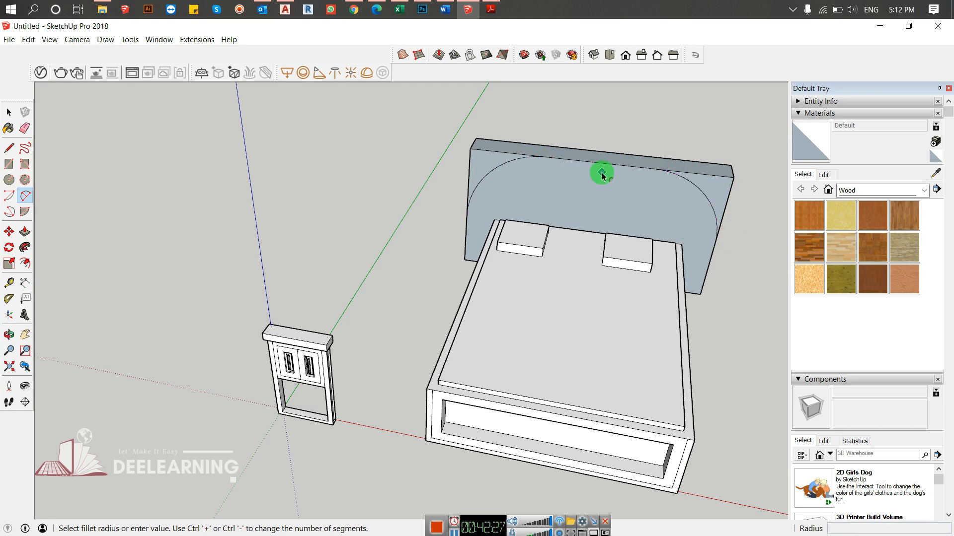
key("f")
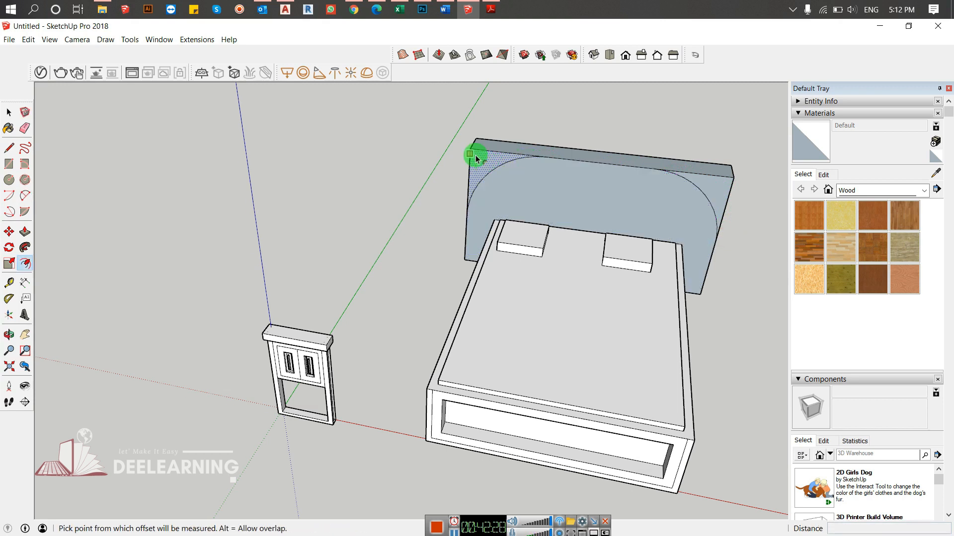
scroll(479, 159, "up", 6)
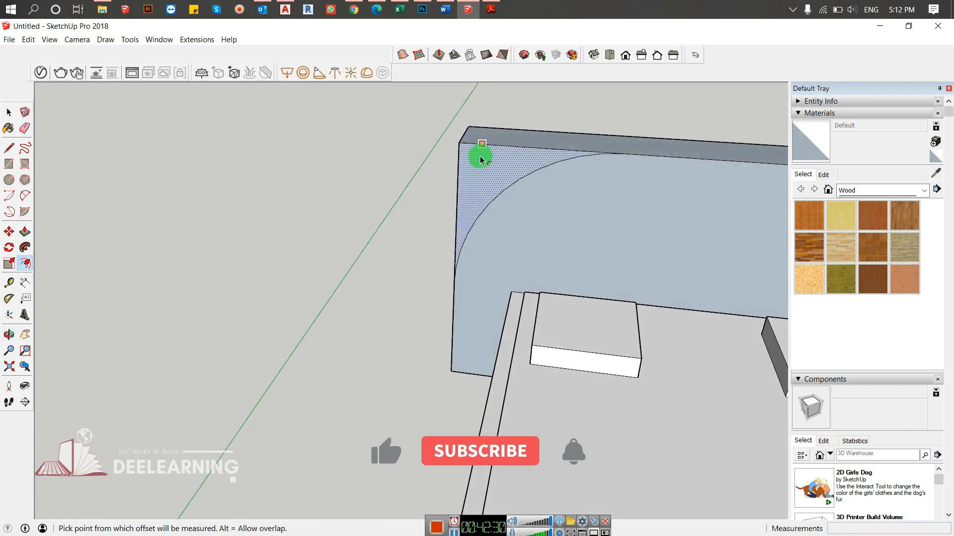
left_click(476, 146)
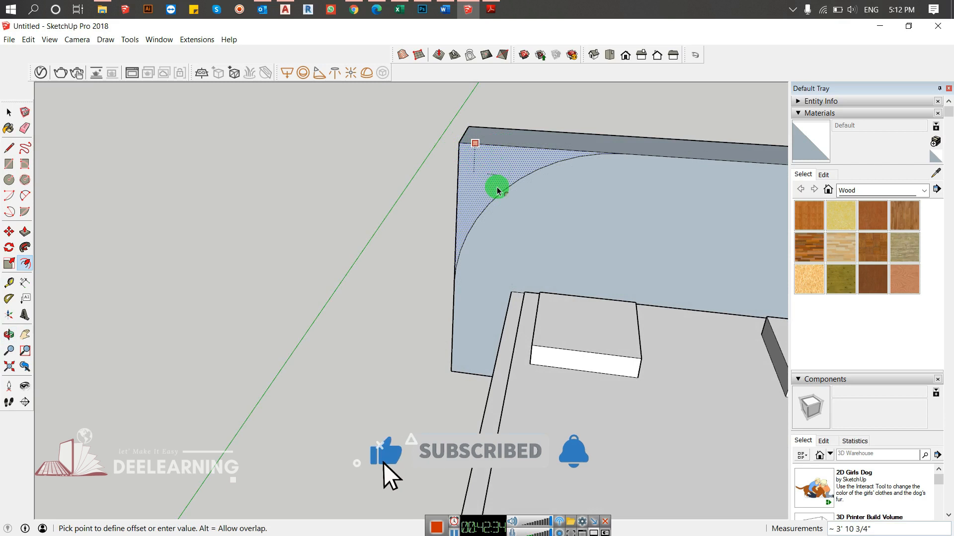
key("Escape")
key("space")
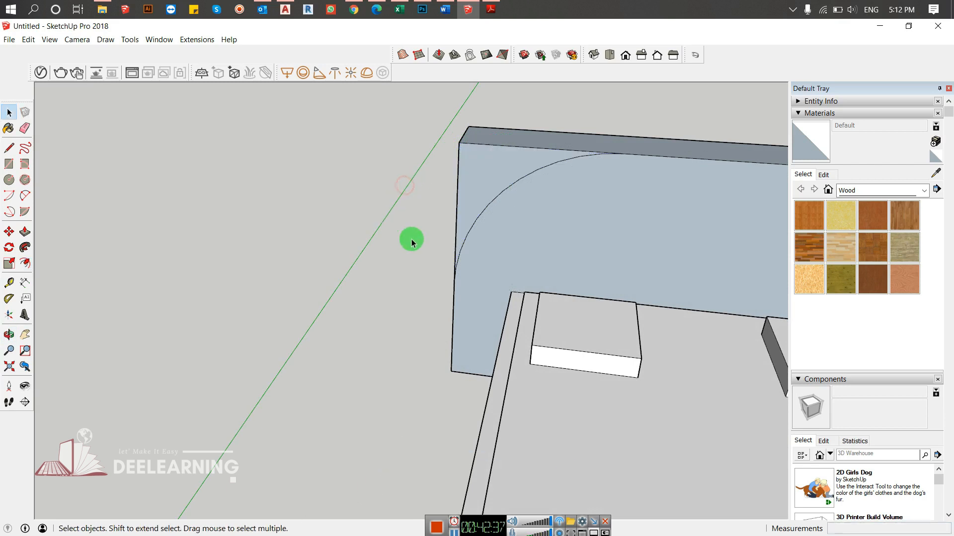
key("f")
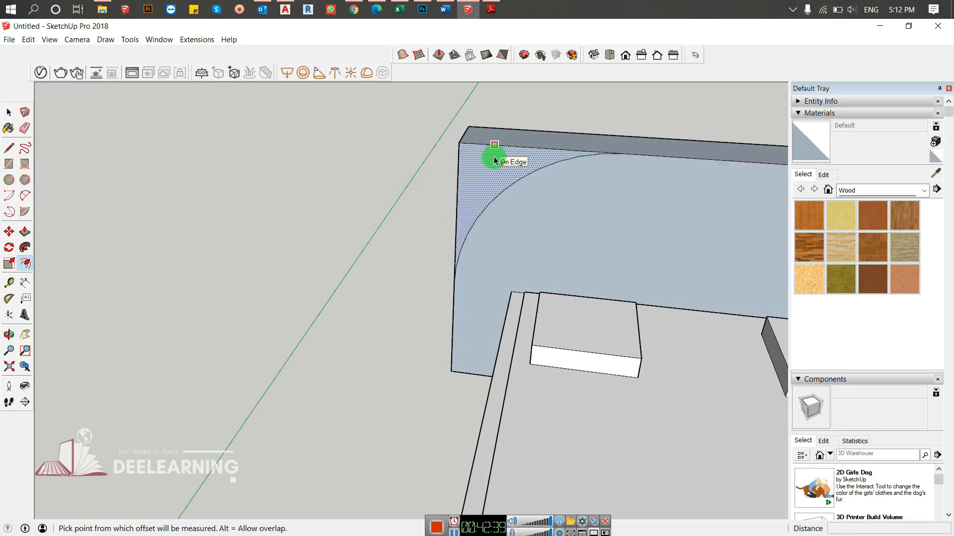
left_click(495, 160)
key("Escape")
- Offset the arched front face of the headboard inward about 4' 9 11/16"
middle_click_drag(490, 159, 557, 230)
left_click(548, 205)
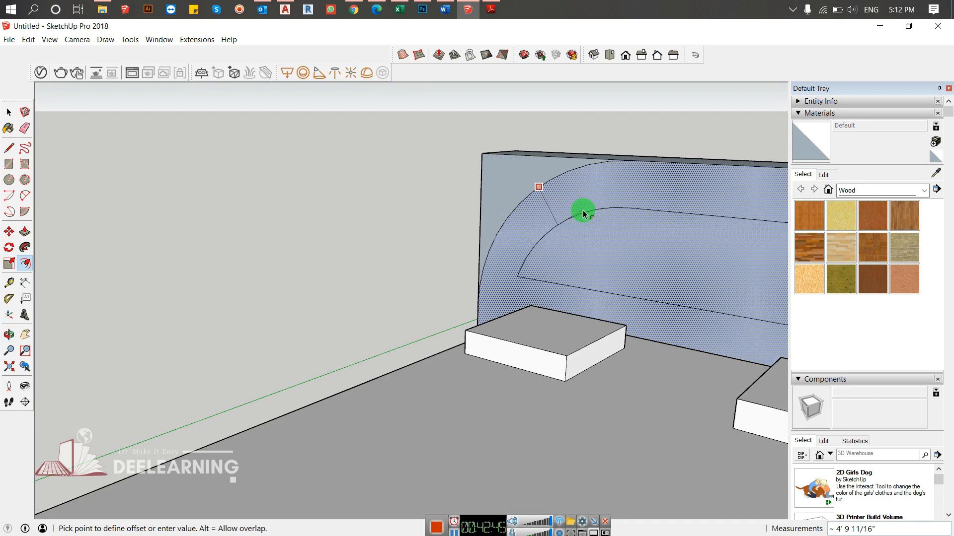
left_click(574, 206)
middle_click_drag(486, 247, 413, 242)
key("space")
- Push/Pull both corner faces outside the headboard's arcs back 7' 2 5/16" to cut the corners away
scroll(459, 219, "down", 5)
middle_click_drag(459, 219, 510, 224)
scroll(528, 224, "up", 5)
key("p")
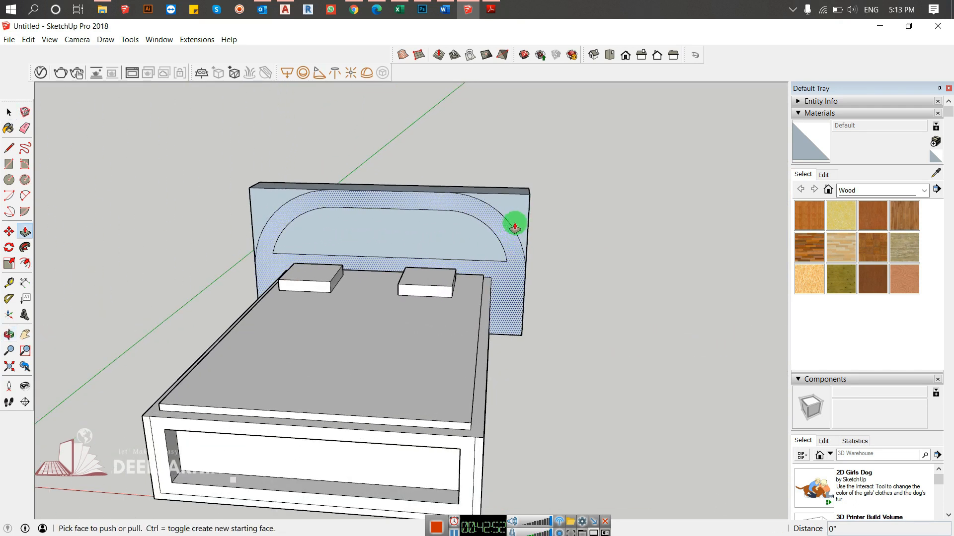
left_click(521, 219)
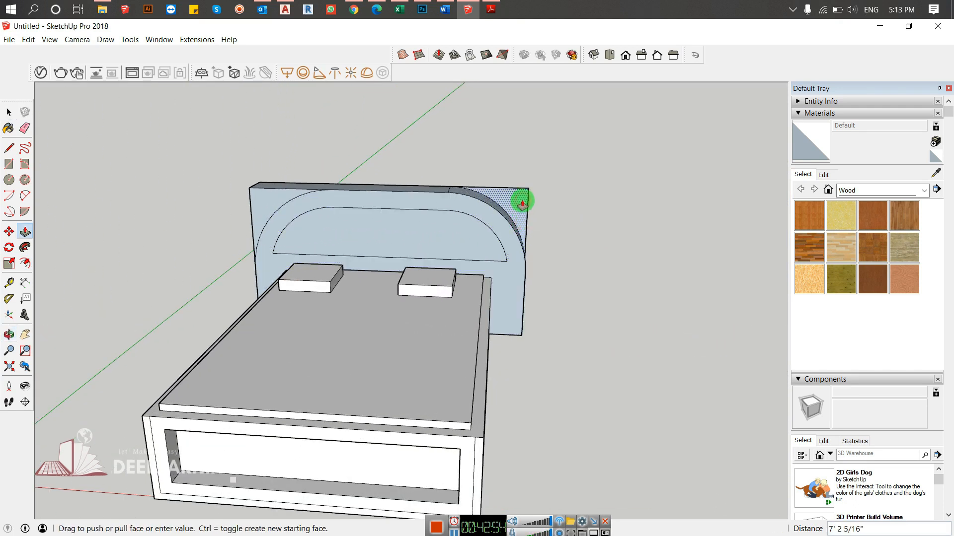
left_click(522, 202)
left_click(252, 217)
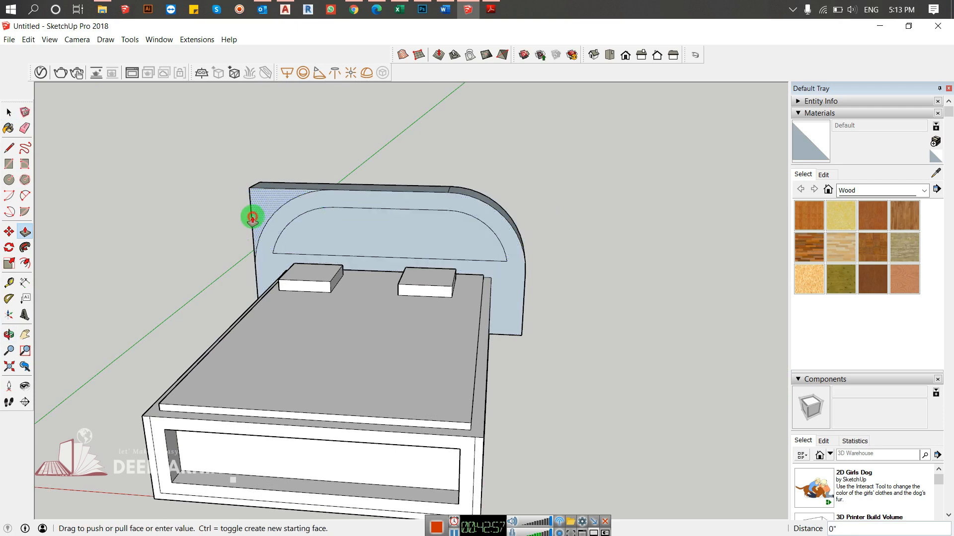
left_click(282, 189)
mouse_move(292, 186)
middle_mouse_down()
mouse_move(468, 170)
mouse_move(276, 179)
mouse_move(473, 298)
middle_mouse_up()
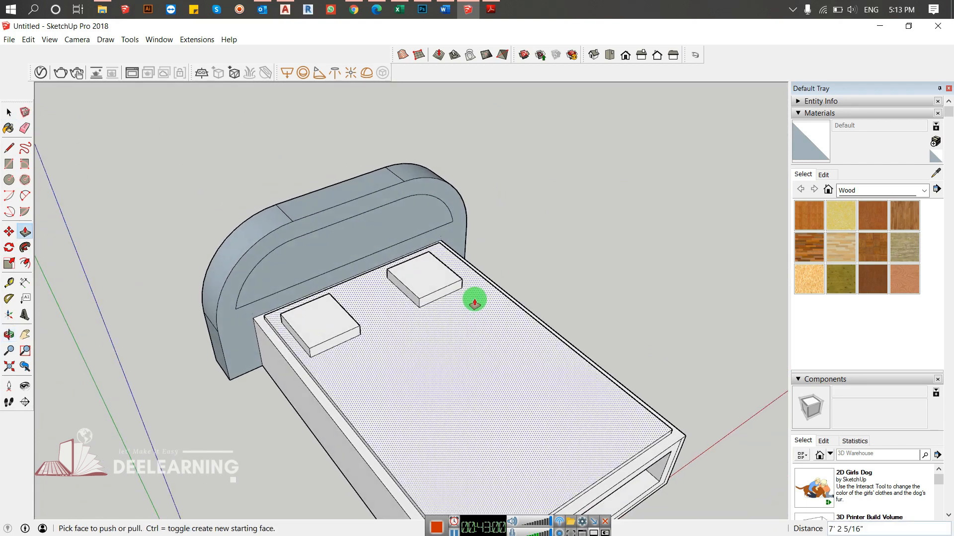
- Erase the seam edges across the headboard's top and offset the outline of its inner panel slightly inward
key("e")
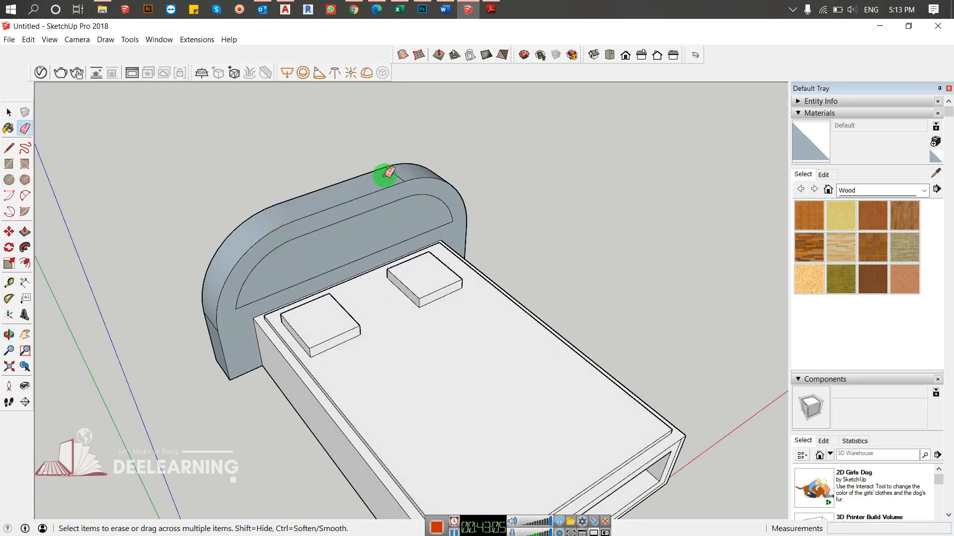
middle_click_drag(408, 170, 247, 211)
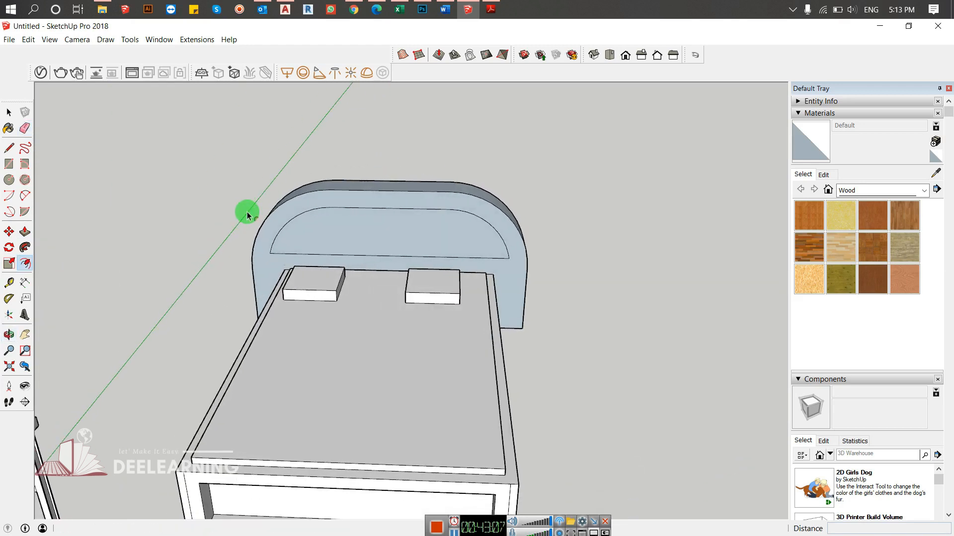
left_click(314, 213)
left_click(314, 214)
key("space")
left_click(611, 271)
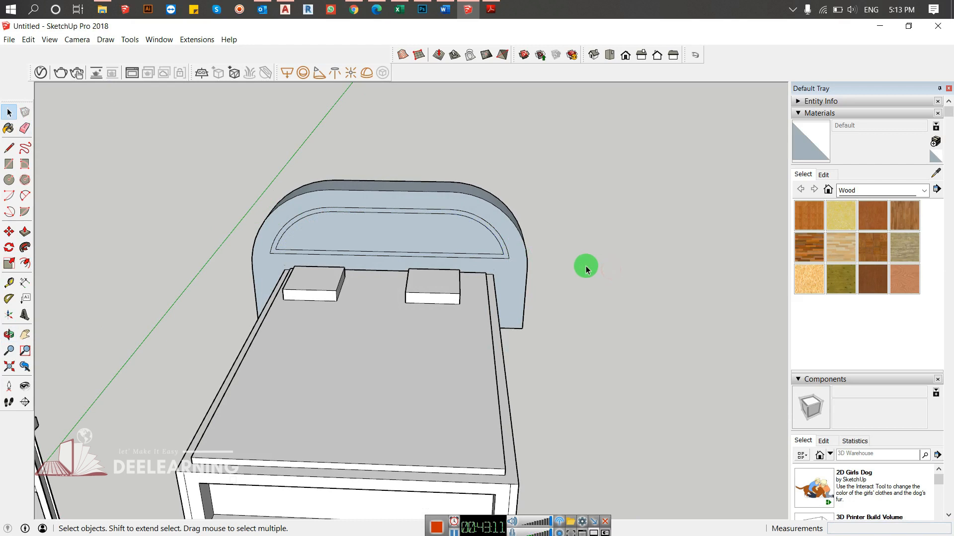
- Push/Pull the headboard's innermost panel back about 2' 8 3/8" to form a recess
key("p")
left_click(336, 239)
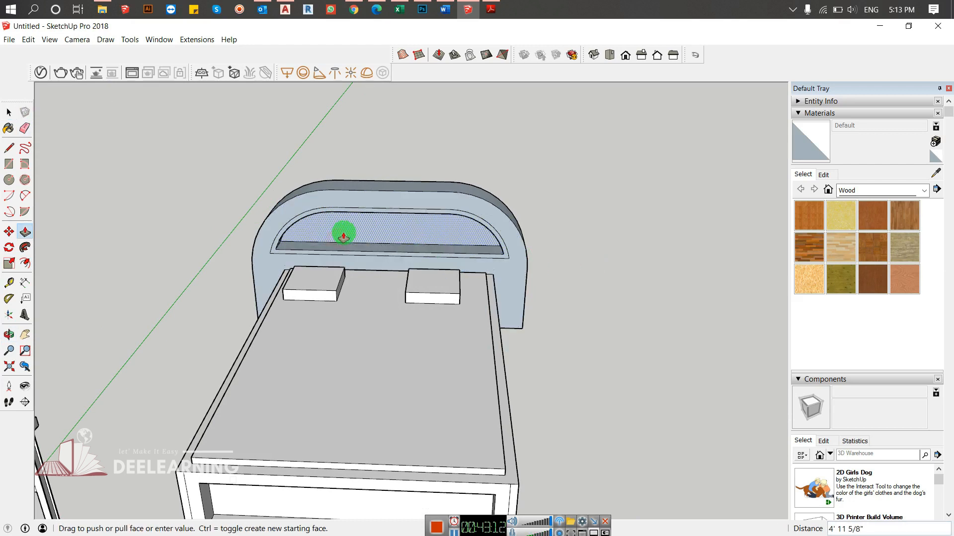
left_click(401, 228)
- Try to Push/Pull the headboard's outer arched frame forward toward the bed about 1' 8 7/8"
scroll(412, 229, "up", 8)
middle_click_drag(342, 229, 424, 196)
scroll(358, 186, "down", 5)
left_click(419, 149)
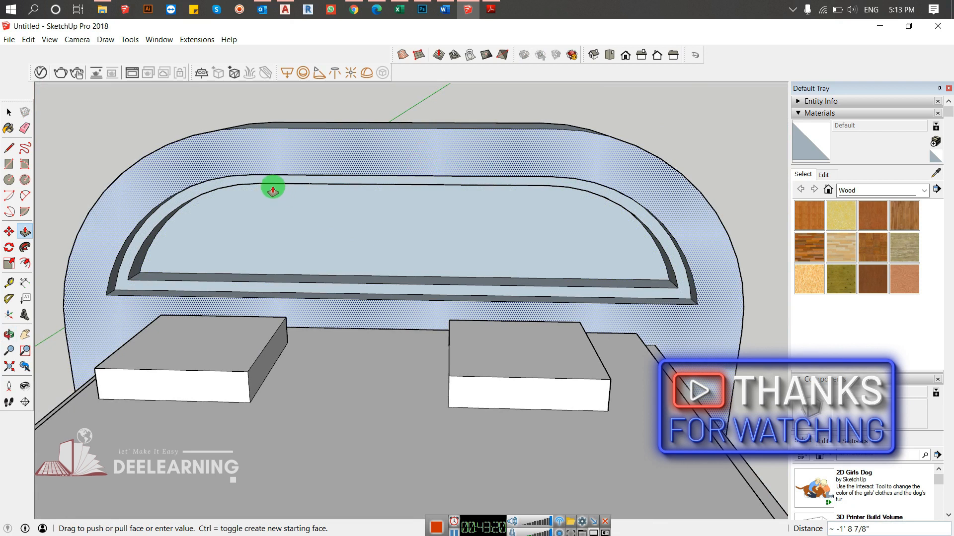
left_click(639, 217)
middle_click_drag(639, 217, 603, 273)
scroll(641, 217, "down", 5)
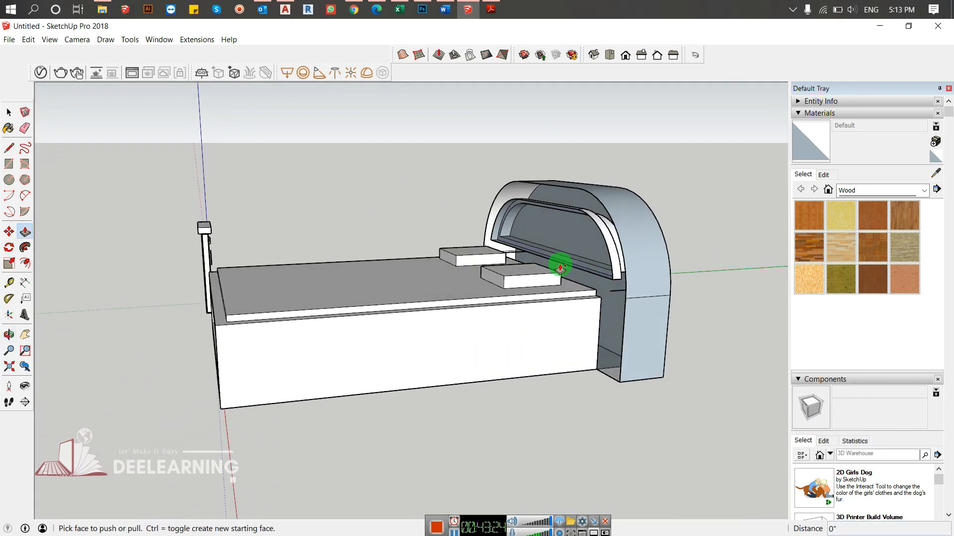
key("space")
middle_click_drag(495, 213, 402, 204)
scroll(630, 199, "up", 4)
- Try again to pull the headboard's arched frame about 1' 8 7/8" over the end of the bed
key("p")
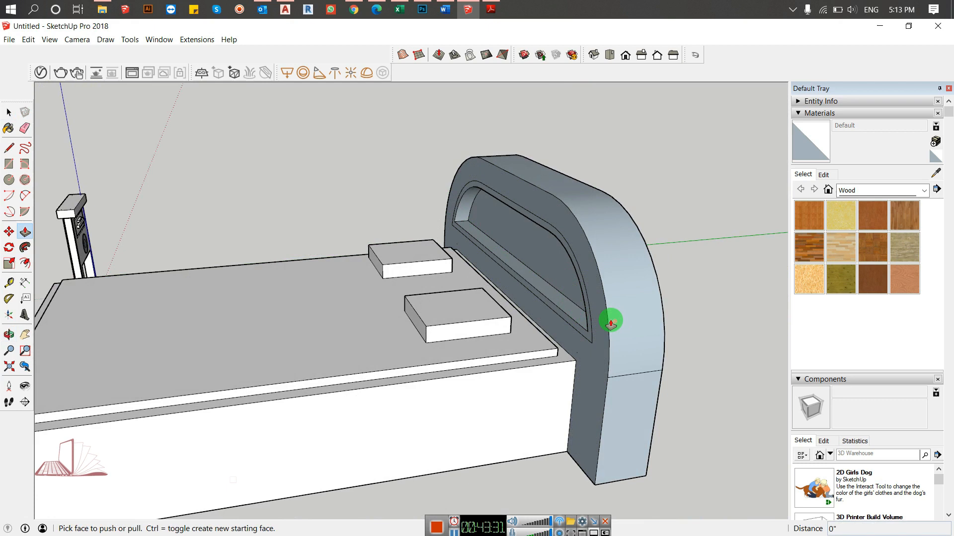
left_click_drag(599, 326, 568, 343)
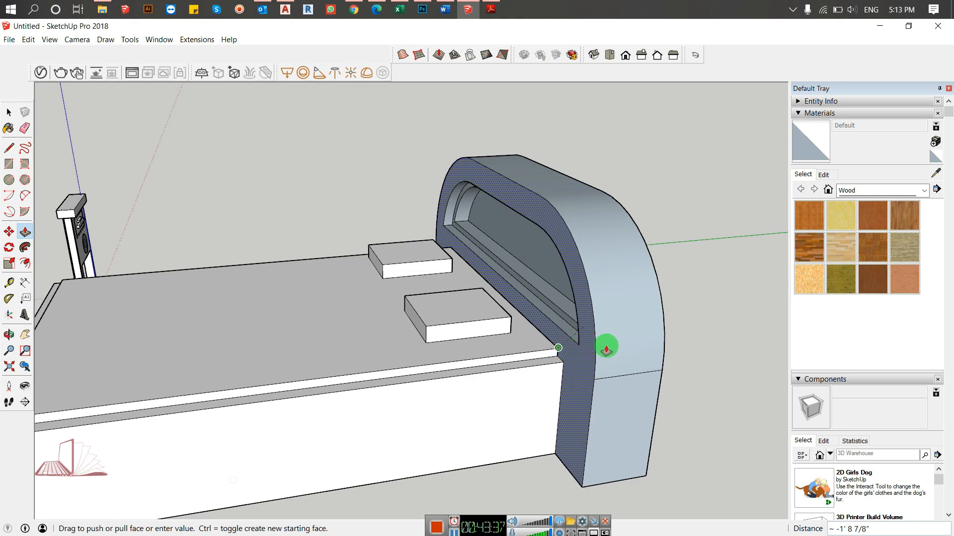
left_click_drag(606, 344, 605, 344)
middle_click_drag(605, 344, 681, 337)
- Try a line between the bed base's lower corner and the headboard's foot, and undo it together with the frame's Push/Pull
key("l")
left_click(624, 404)
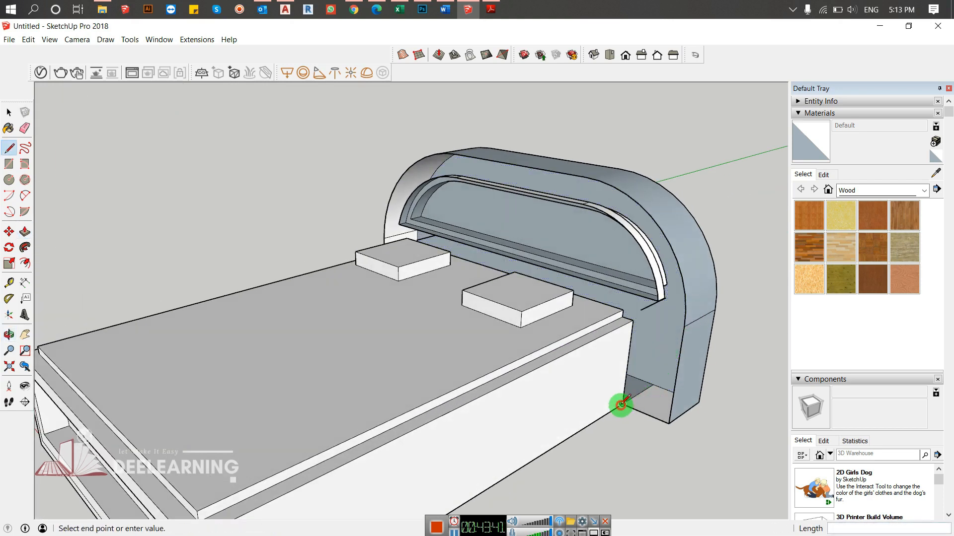
left_click(668, 423)
middle_click_drag(700, 316, 583, 222)
key("ctrl+z")
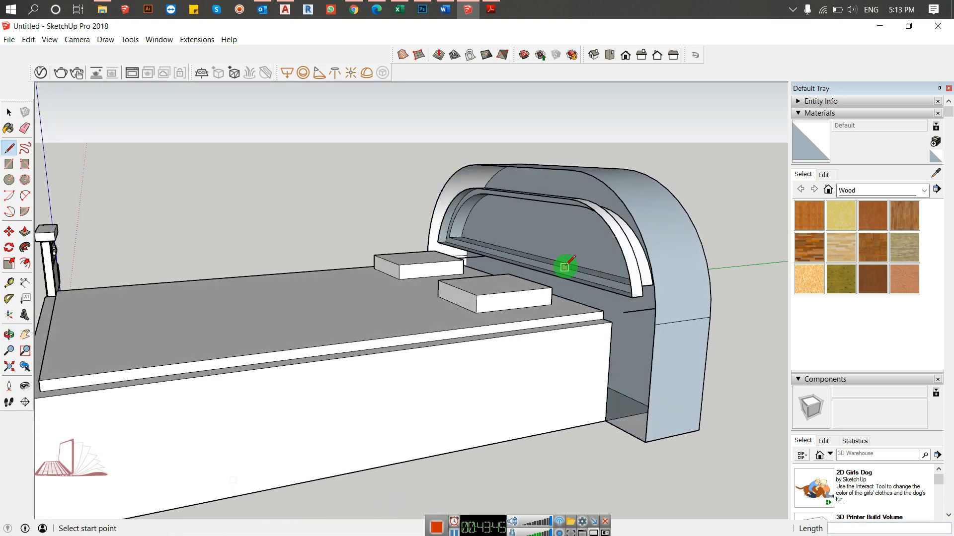
key("ctrl+z")
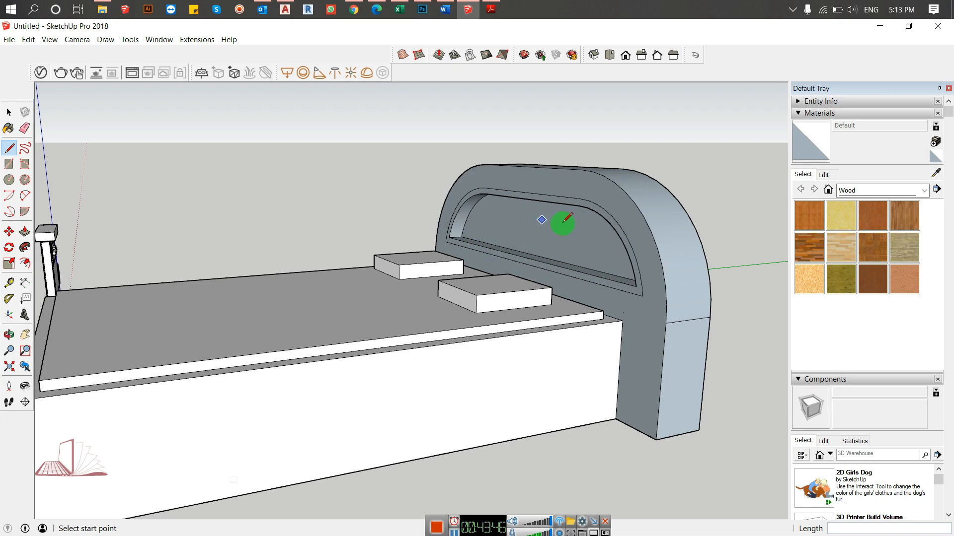
- Push/Pull the headboard's outer arched frame forward over the end of the bed by about 3' 6 9/16"
key("space")
key("p")
left_click(651, 283)
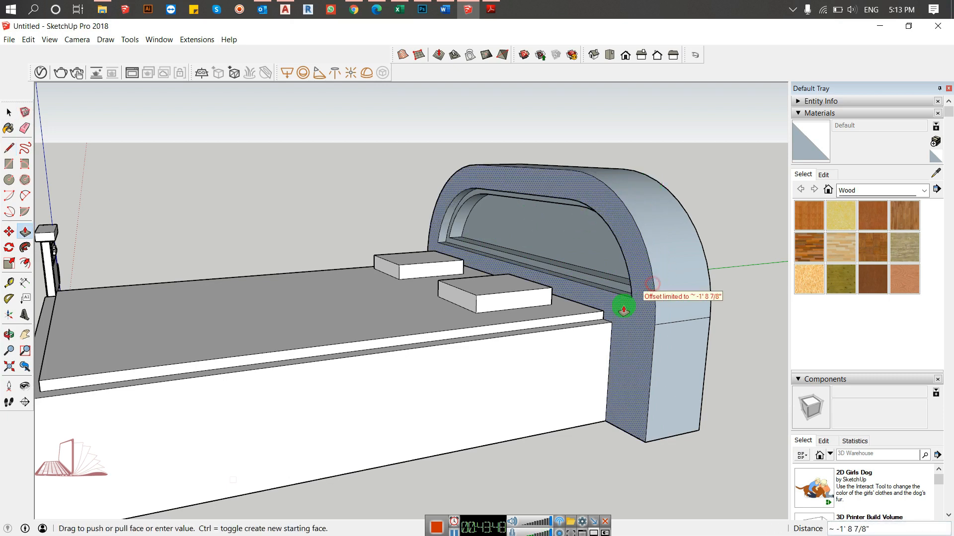
left_click_drag(618, 312, 683, 312)
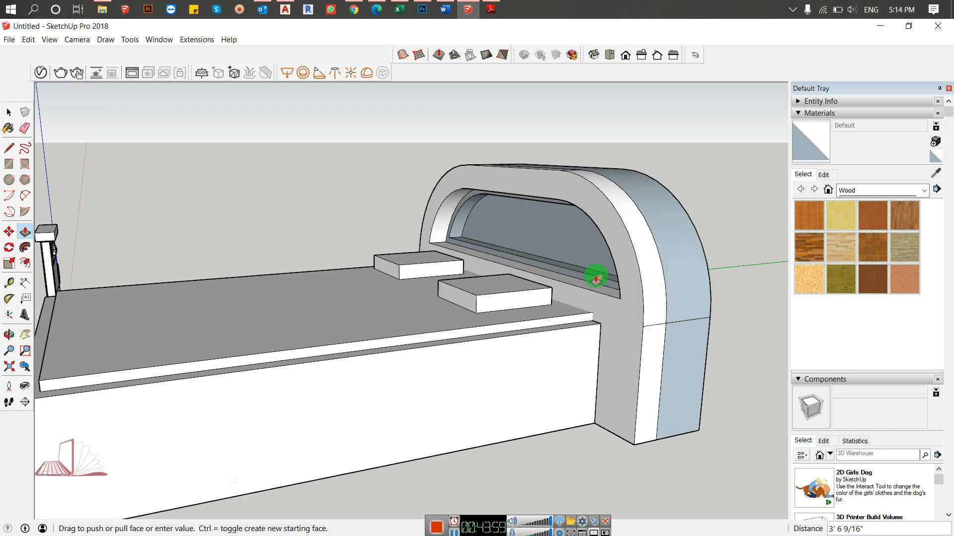
key("space")
- Reverse the blue-grey back faces on the headboard's outer rim, both the curved band and the straight lower side
middle_click_drag(637, 224, 393, 299)
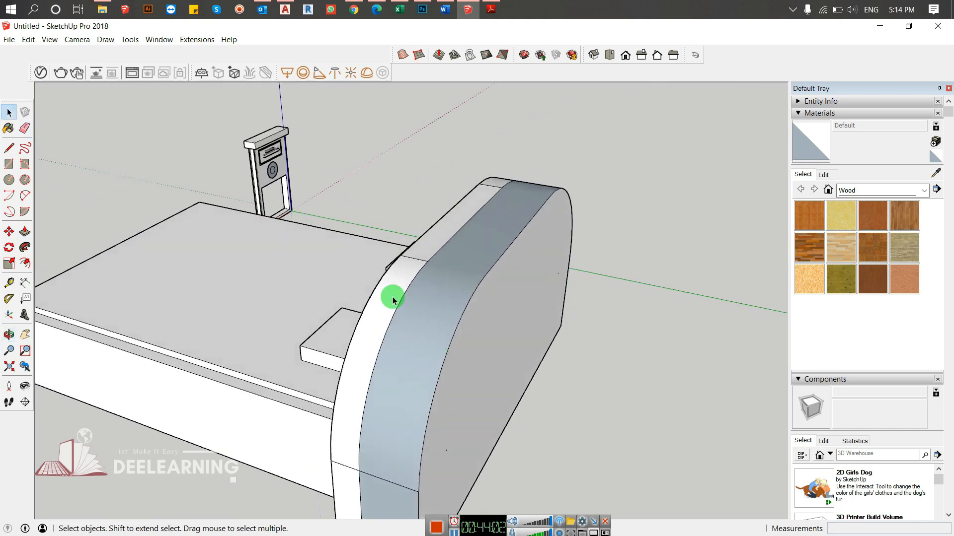
left_click(470, 256)
right_click(471, 257)
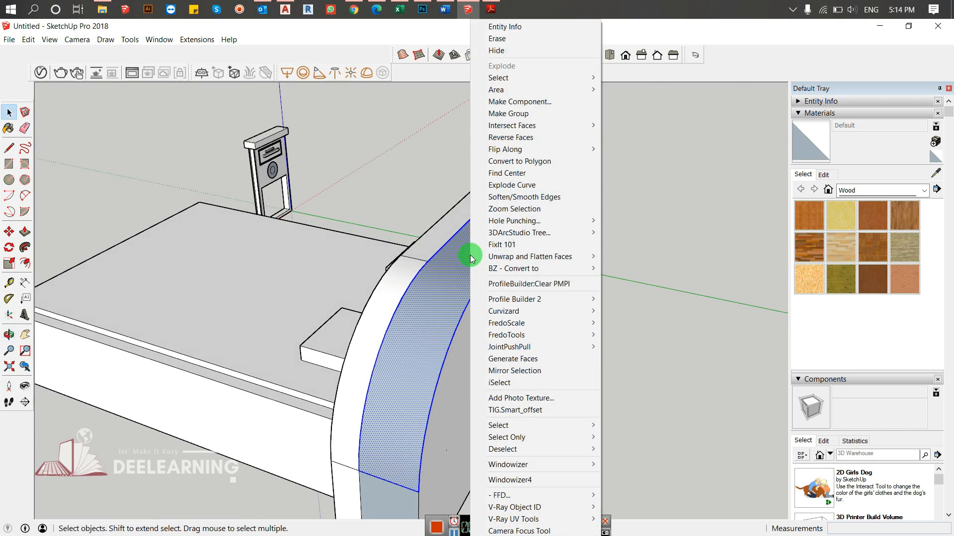
left_click(504, 139)
left_click(641, 296)
middle_click_drag(487, 269, 553, 201)
left_click(580, 421)
right_click(580, 421)
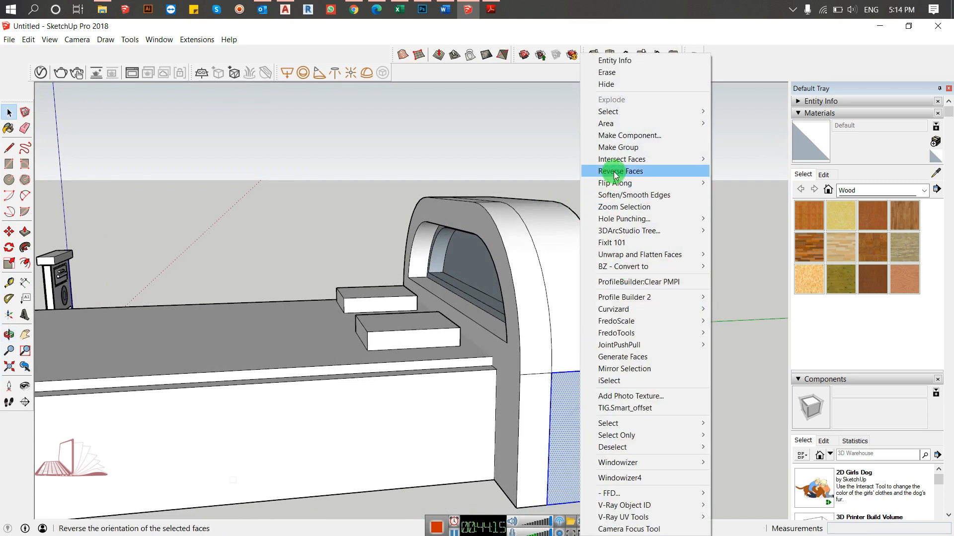
left_click(612, 171)
- Erase the leftover seam edges running along and across the headboard's outer arched rim
middle_click_drag(347, 270, 732, 437)
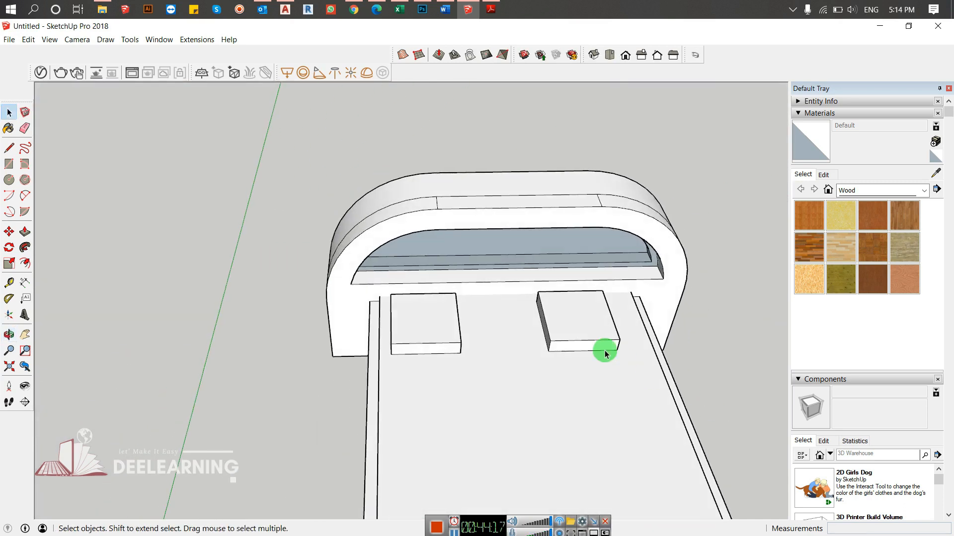
key("e")
left_click_drag(446, 199, 403, 202)
mouse_move(436, 198)
left_mouse_down()
mouse_move(638, 199)
mouse_move(646, 219)
mouse_move(539, 209)
mouse_move(366, 222)
mouse_move(341, 256)
left_mouse_up()
mouse_move(341, 255)
middle_mouse_down()
mouse_move(420, 249)
mouse_move(511, 96)
mouse_move(556, 169)
middle_mouse_up()
scroll(559, 173, "down", 4)
key("space")
mouse_move(469, 318)
middle_mouse_down()
mouse_move(490, 369)
mouse_move(209, 285)
mouse_move(474, 322)
mouse_move(762, 383)
mouse_move(794, 366)
middle_mouse_up()
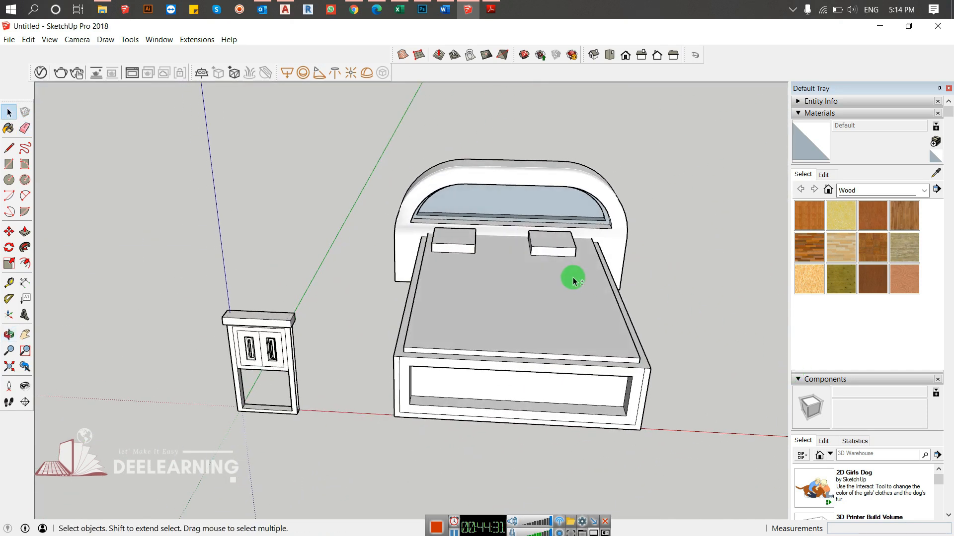
- Draw a long rectangle on the ground beside the bed and Push/Pull it up about 7' 7 1/4" into a box
middle_click_drag(570, 277, 459, 266, "shift")
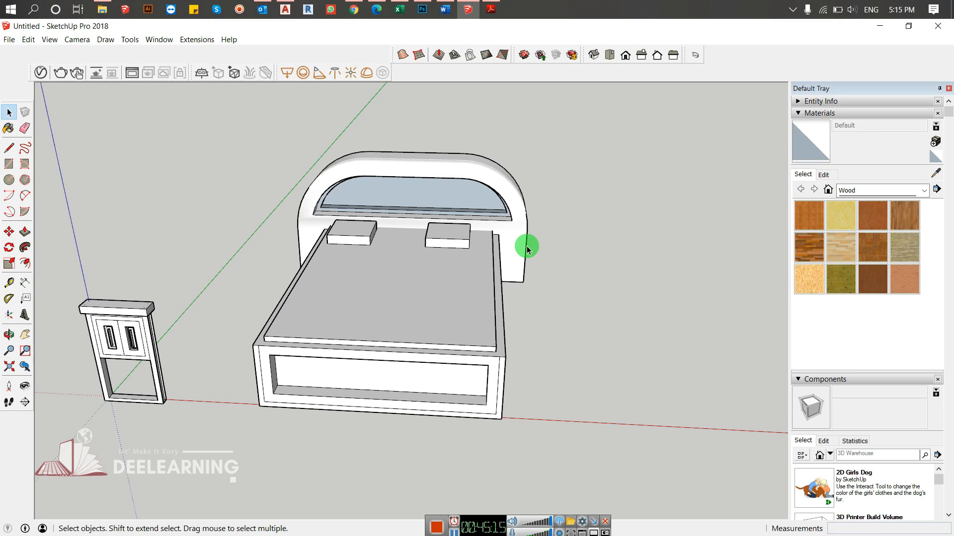
middle_click_drag(318, 313, 277, 315)
key("r")
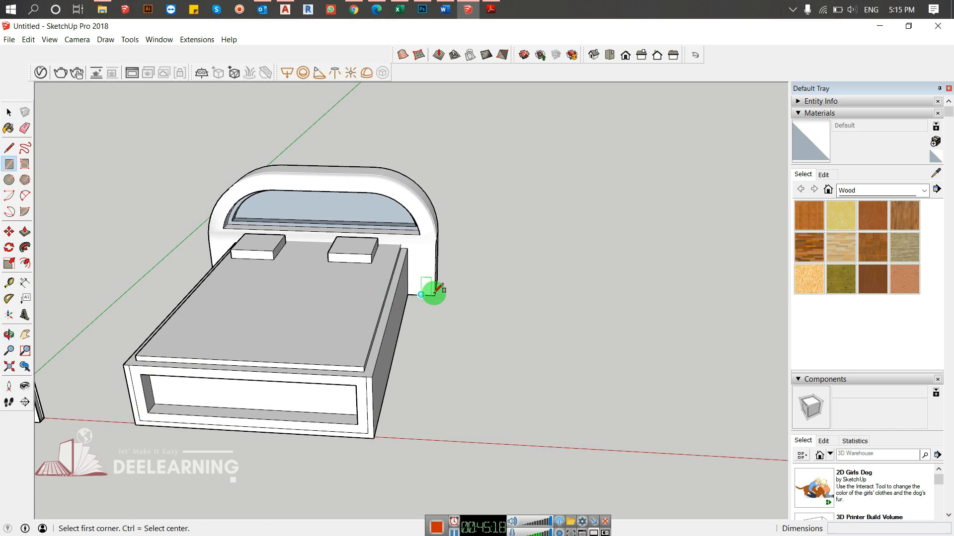
left_click(520, 248)
left_click(671, 406)
key("p")
left_click(607, 351)
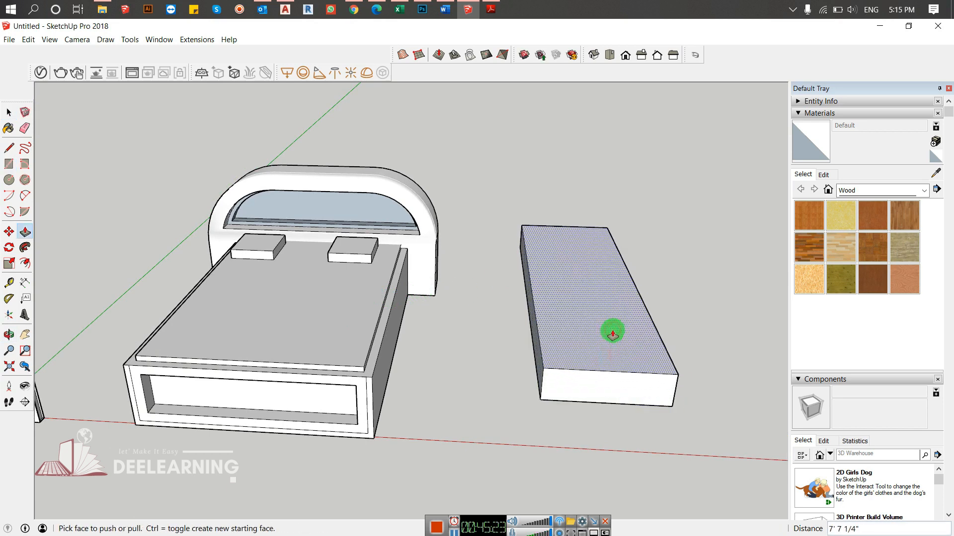
- Offset the top face of the new box inward to leave a narrow border along its edges
key("f")
left_click(546, 234)
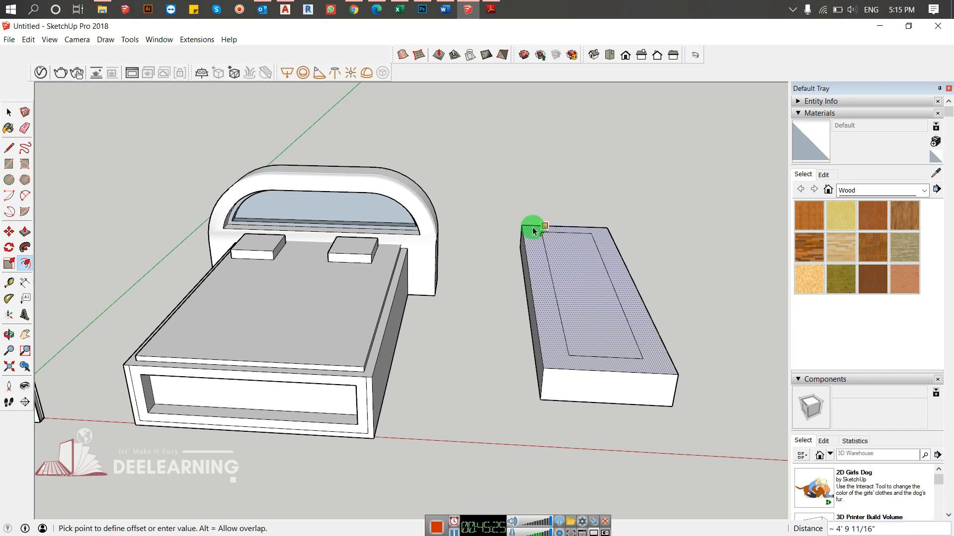
scroll(529, 229, "up", 5)
middle_click_drag(534, 255, 561, 191)
scroll(541, 245, "down", 6)
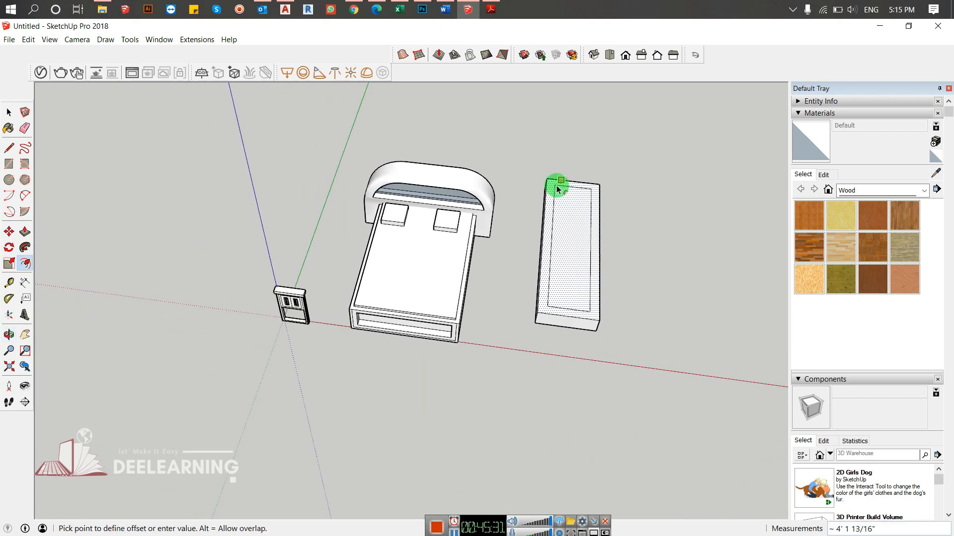
left_click(551, 183)
key("space")
- Delete the demonstration box beside the bed together with its offset outline
scroll(654, 273, "up", 3)
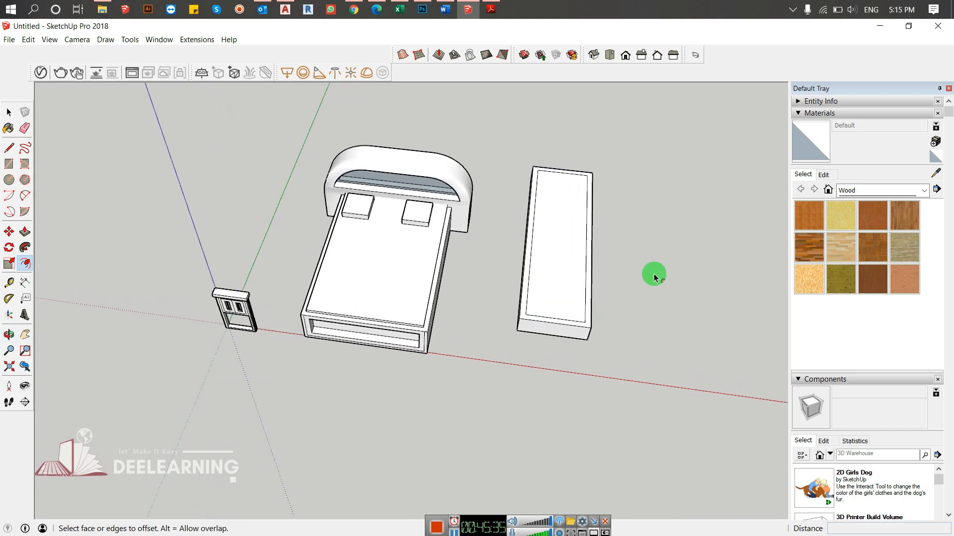
scroll(621, 273, "down", 3)
left_click_drag(673, 169, 494, 383)
key("Delete")
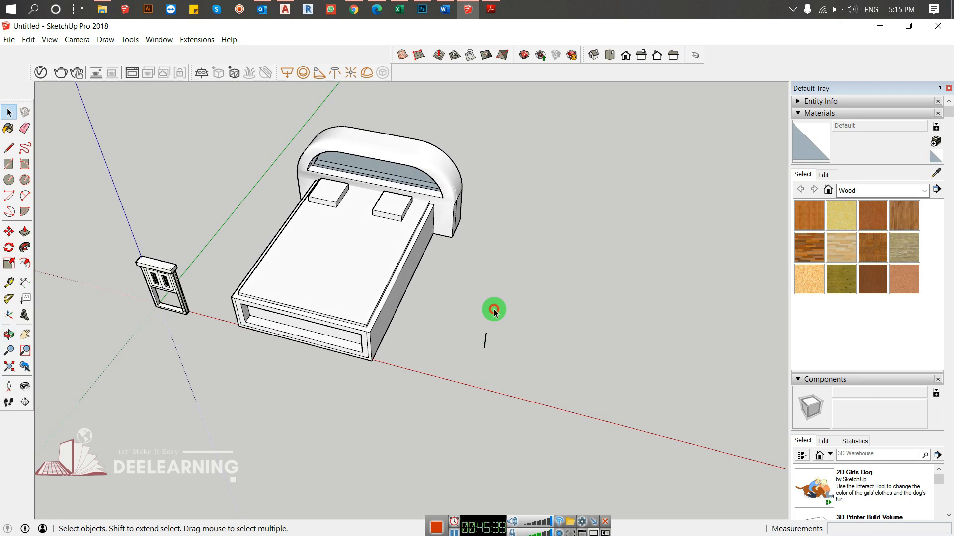
left_click(456, 390)
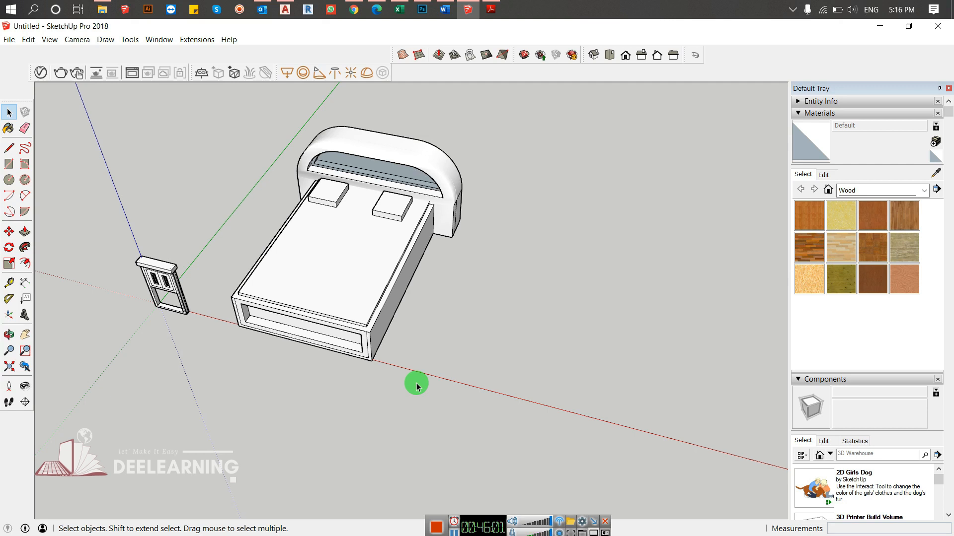
- Delete the bed and the small cabinet model to leave an empty workspace
left_click_drag(555, 137, 144, 520)
key("Delete")
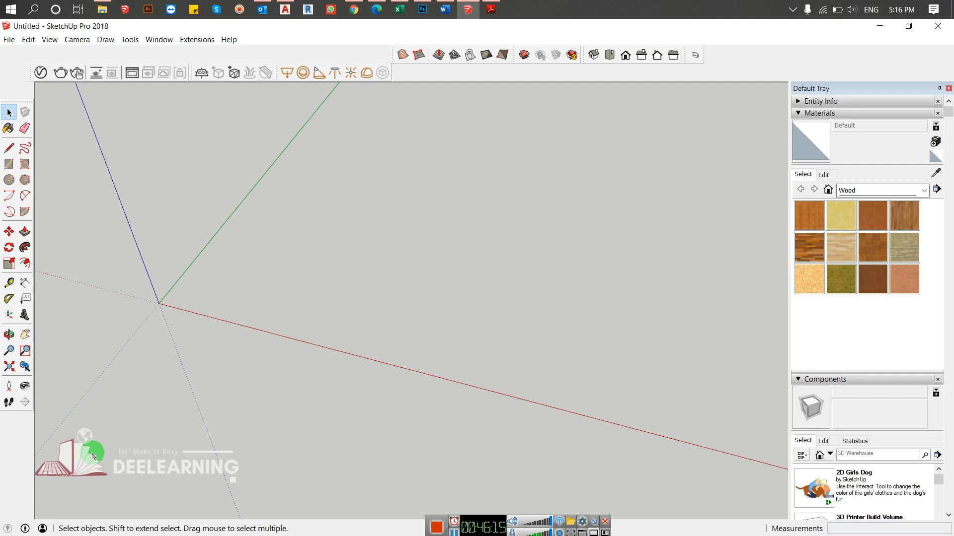
middle_click_drag(105, 313, 131, 289)
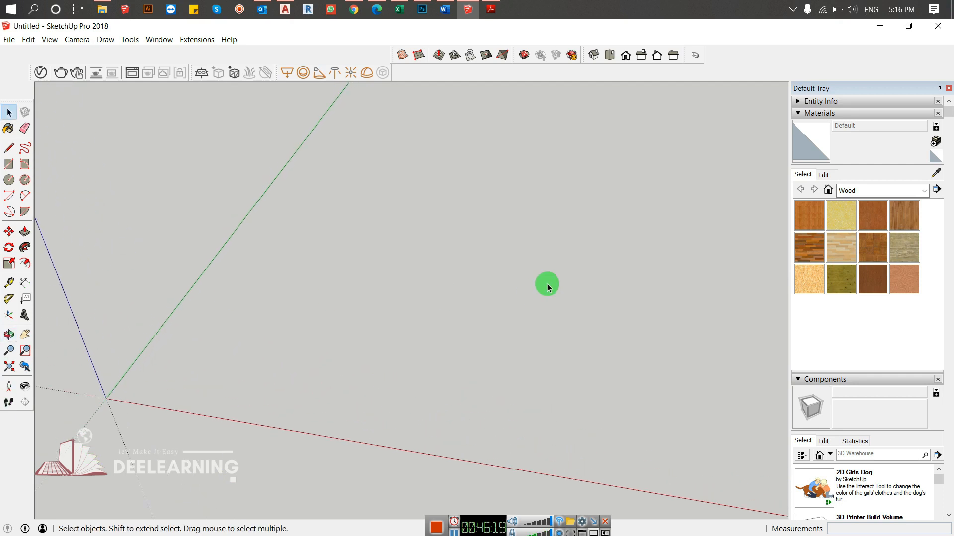